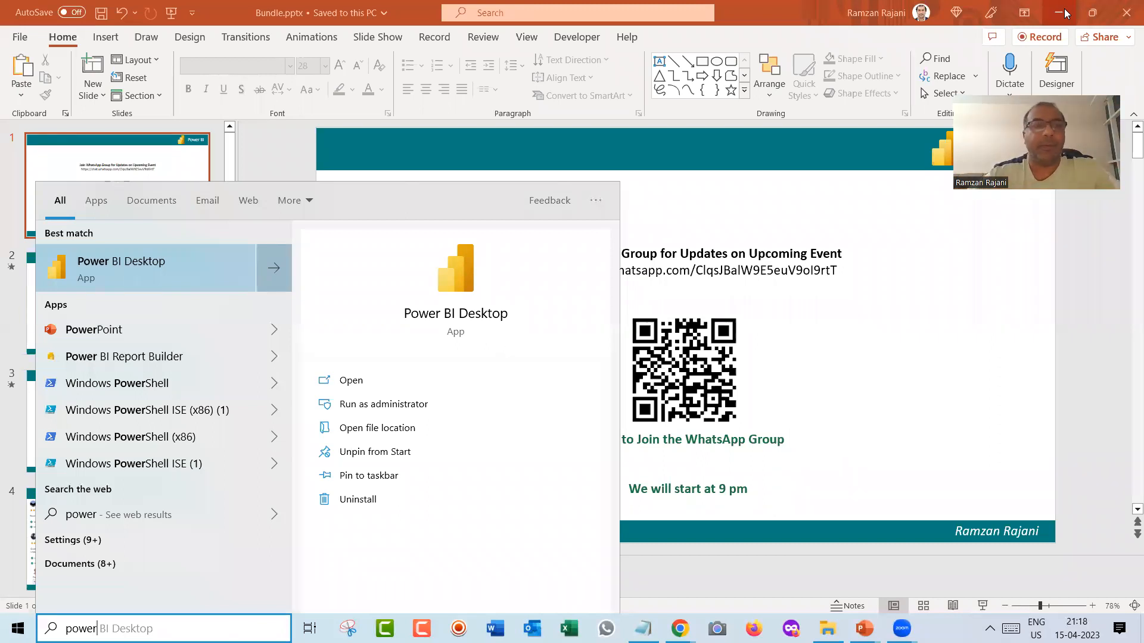
# Launch Power BI Desktop and dismiss its startup screen to reach a blank report.
pyautogui.click(152, 268)
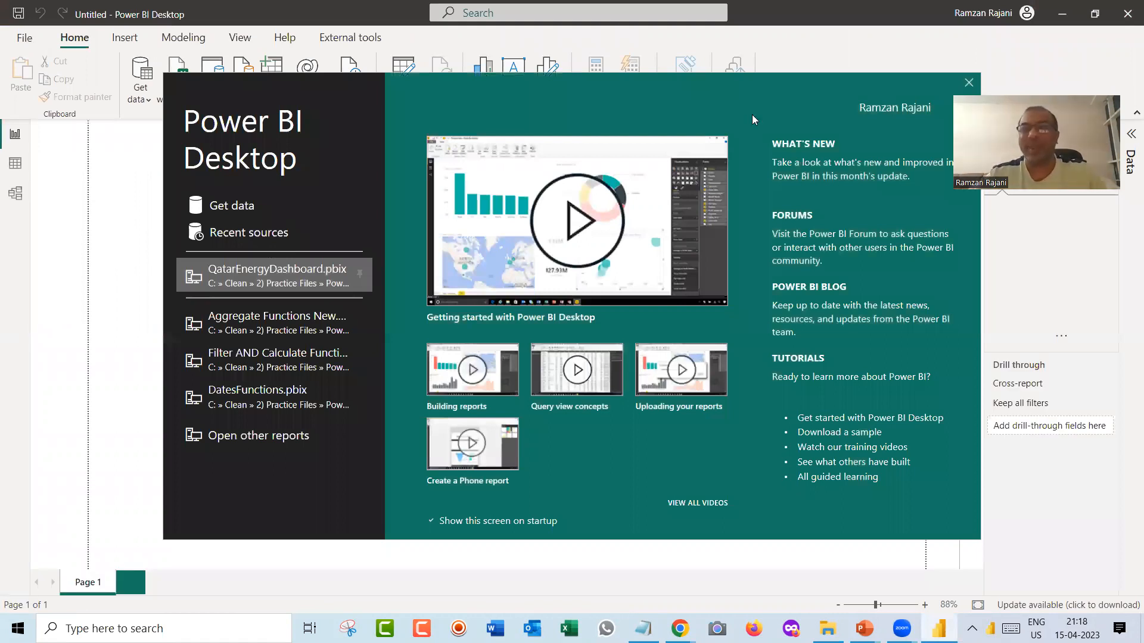
pyautogui.click(970, 82)
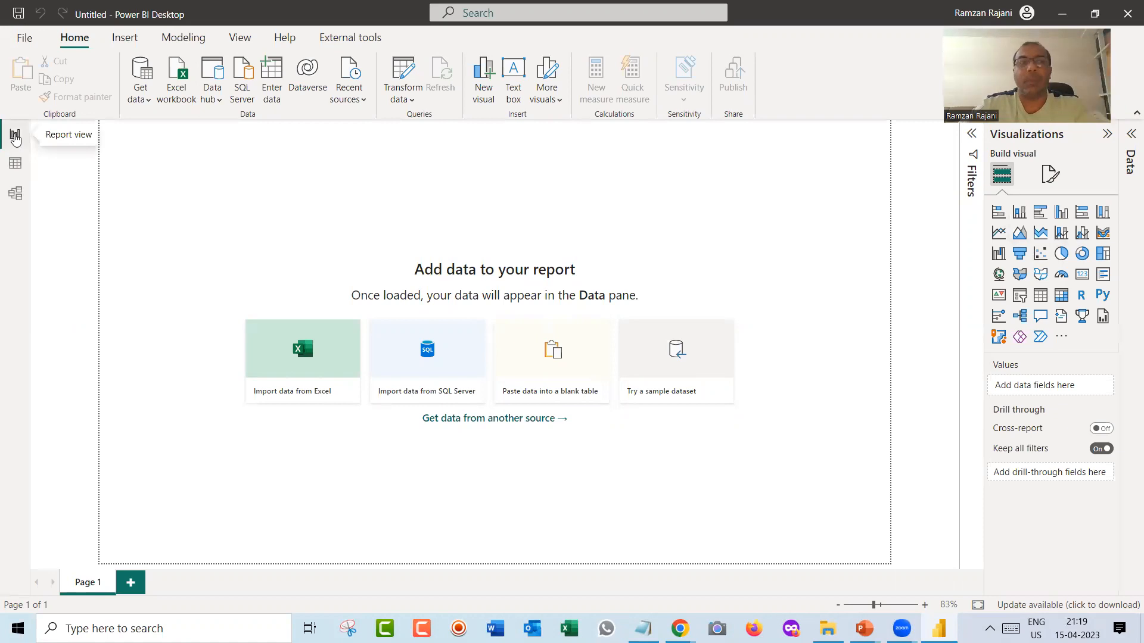
# Look at the empty Data view and Model view, and return to the Report view.
pyautogui.click(16, 165)
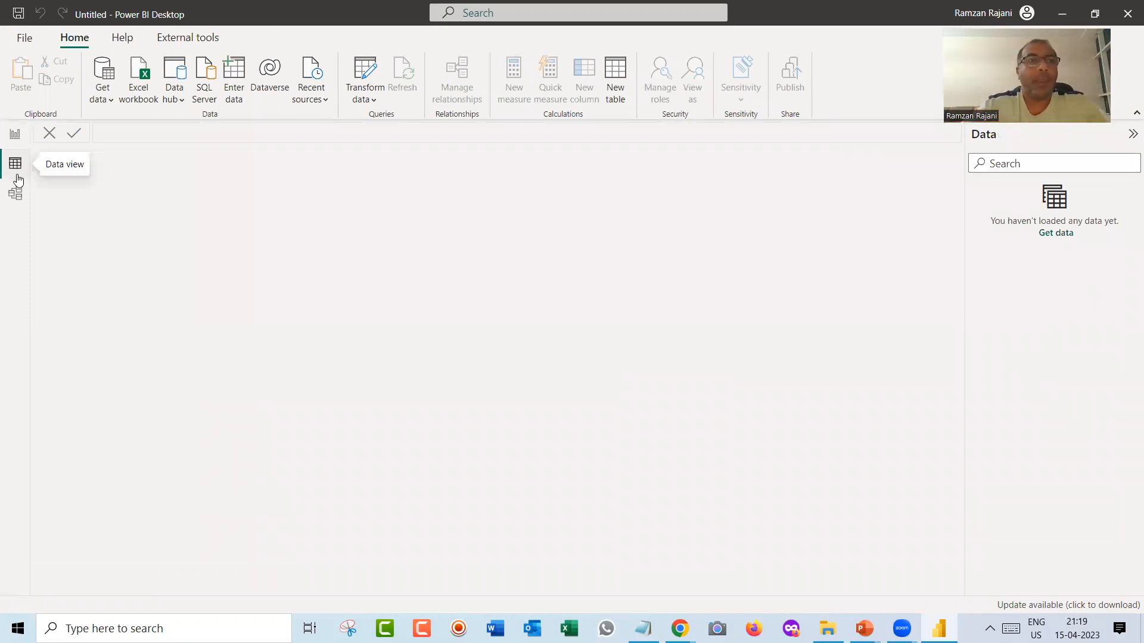
pyautogui.click(16, 195)
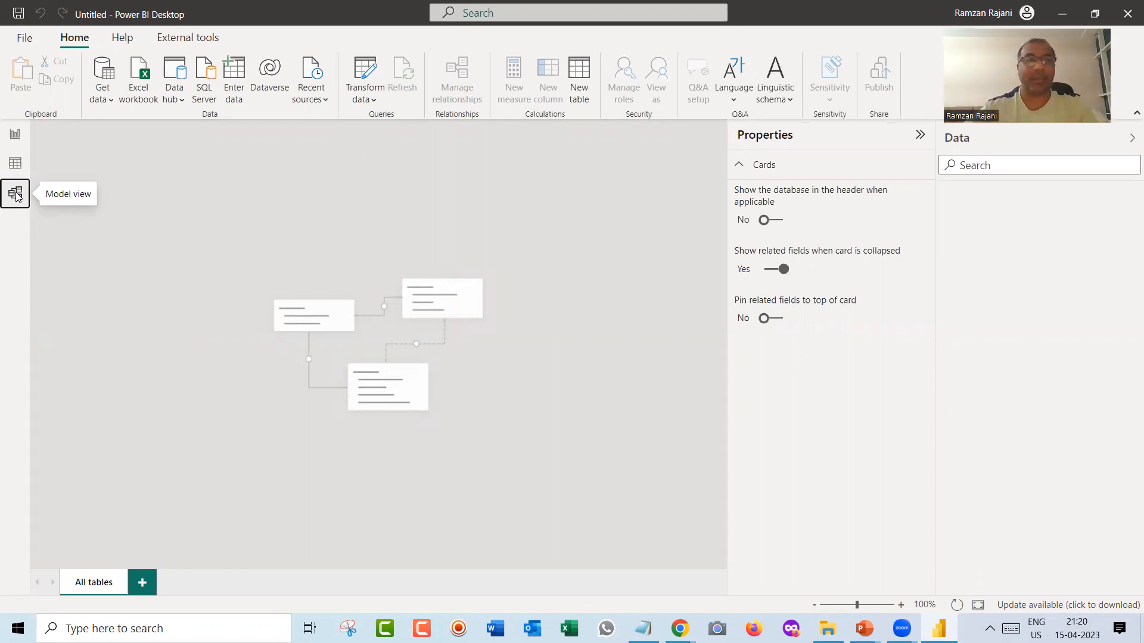
pyautogui.click(15, 137)
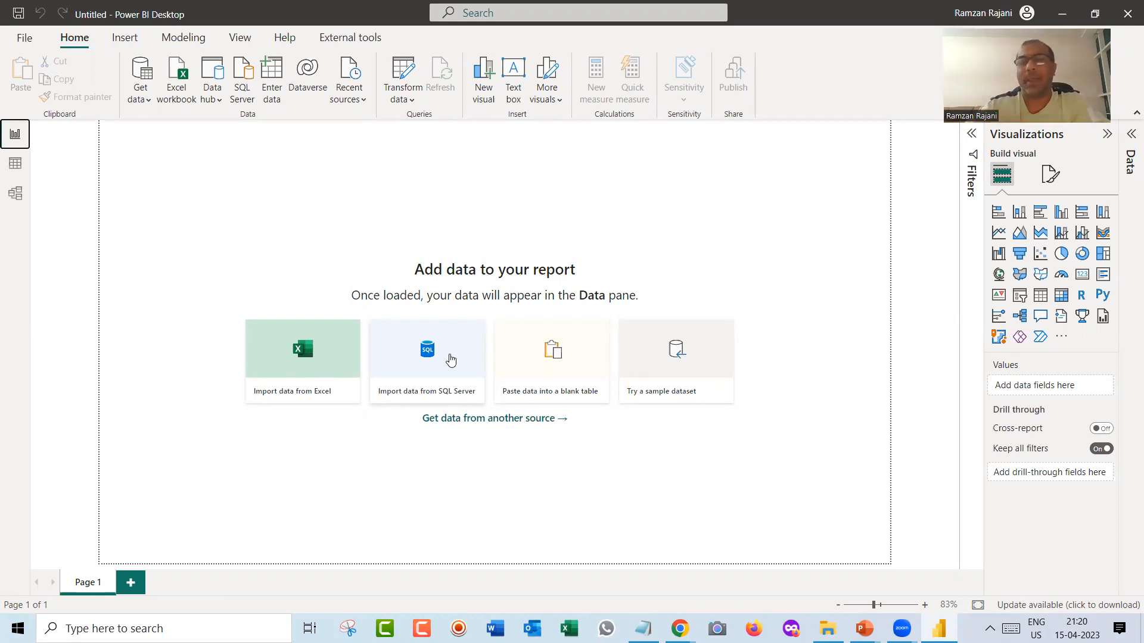
# Browse the full list of data sources and connect to an Excel Workbook.
pyautogui.click(143, 105)
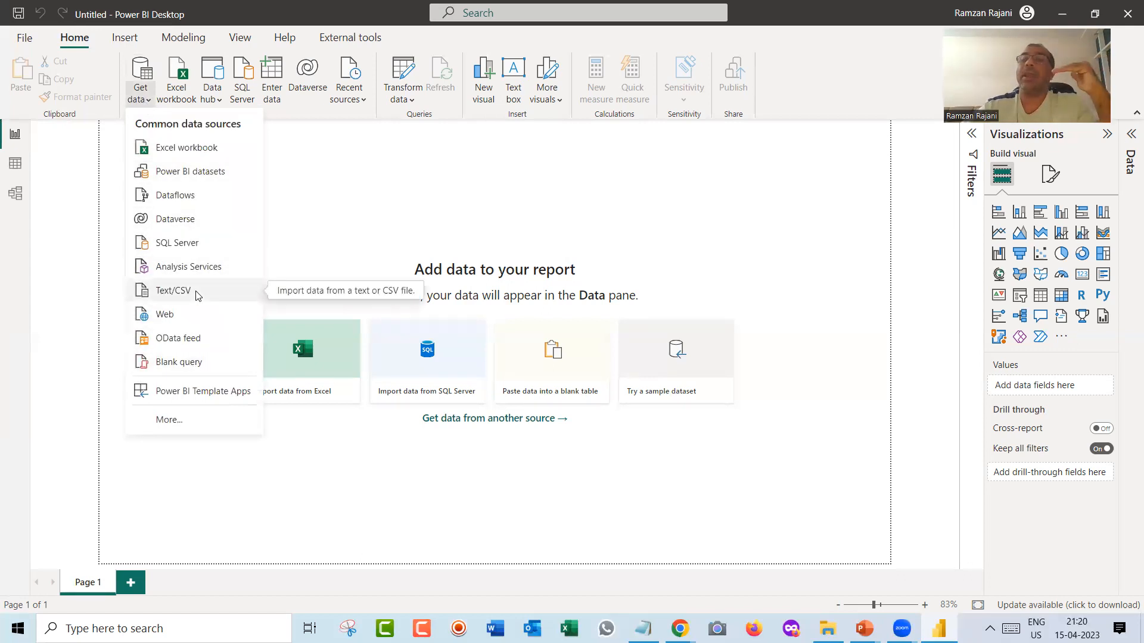
pyautogui.click(186, 422)
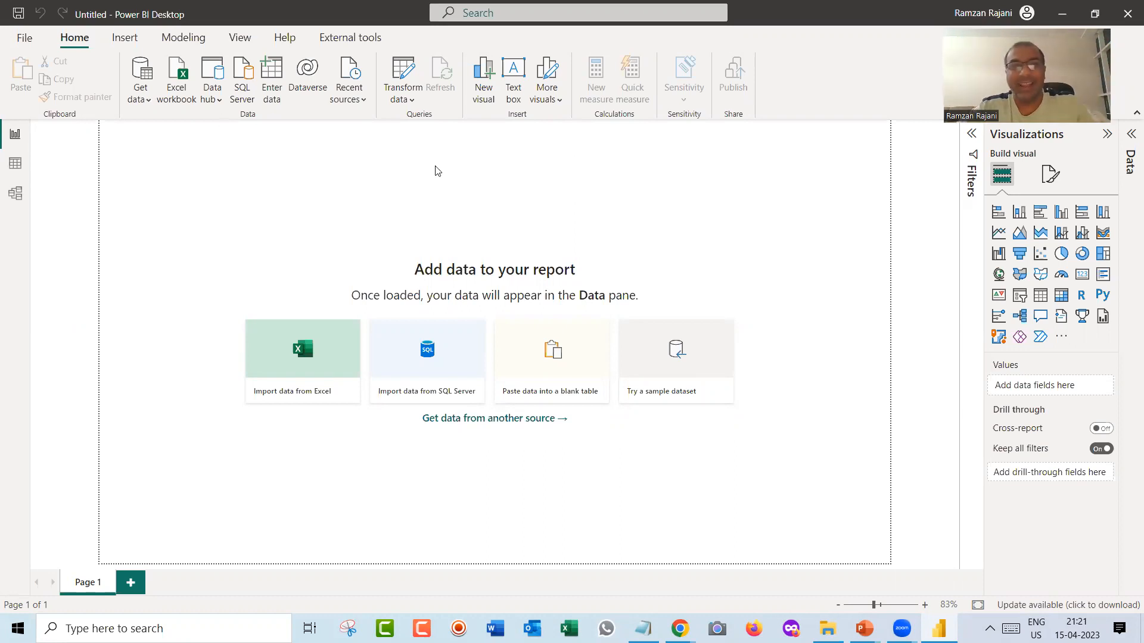
pyautogui.hotkey('alt', 'Tab')
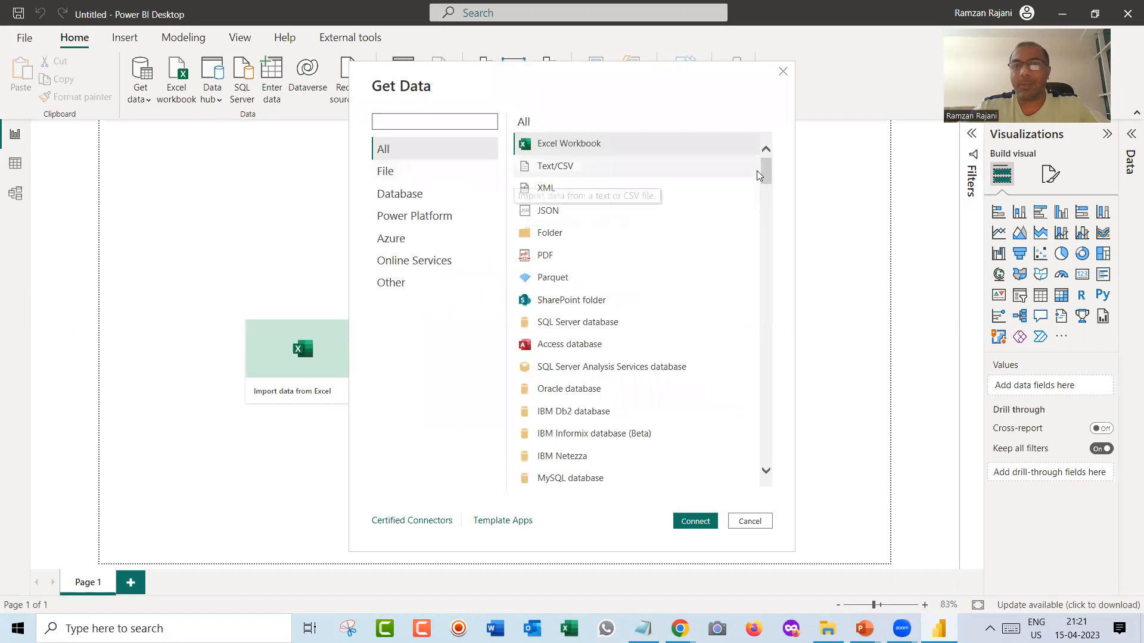
pyautogui.moveTo(765, 177); pyautogui.dragTo(761, 267)
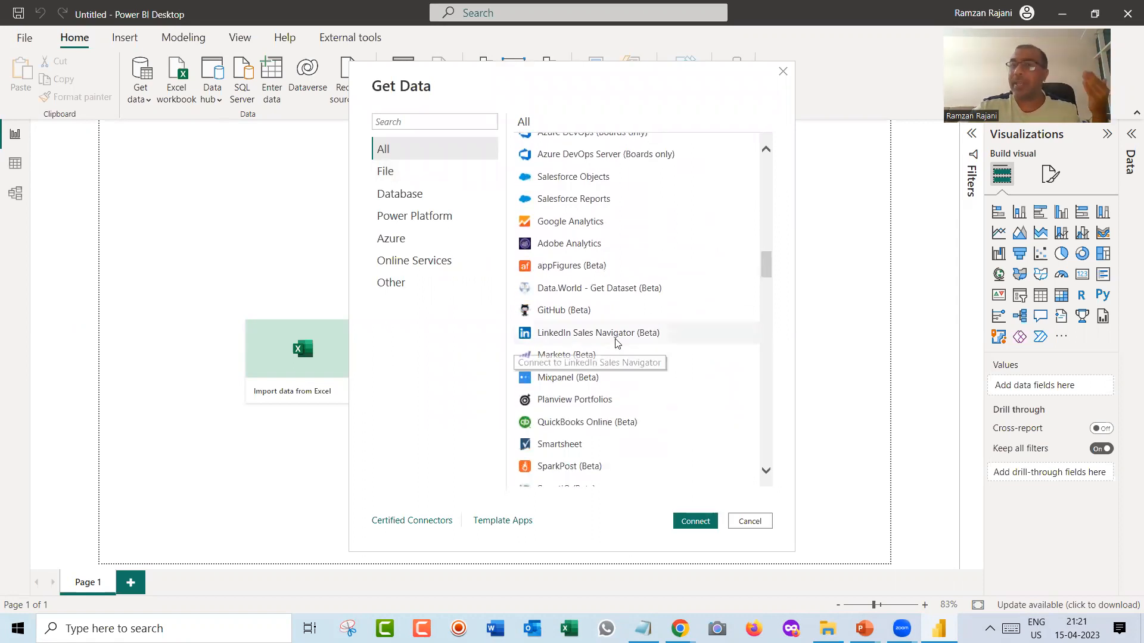
pyautogui.moveTo(761, 267); pyautogui.dragTo(765, 182)
pyautogui.click(623, 145)
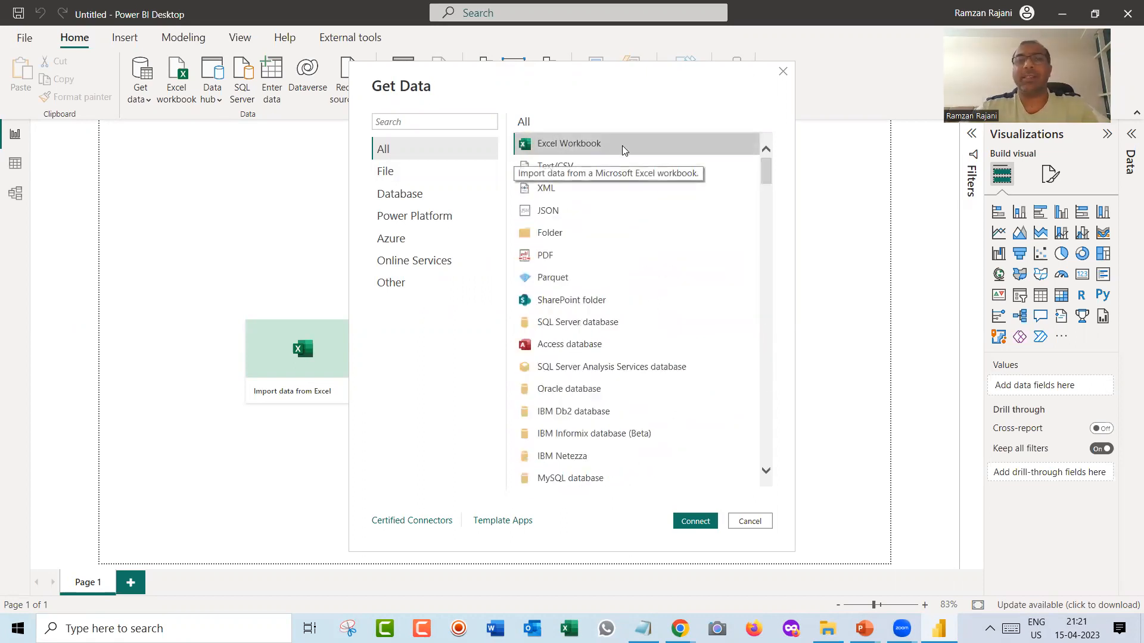
pyautogui.click(694, 521)
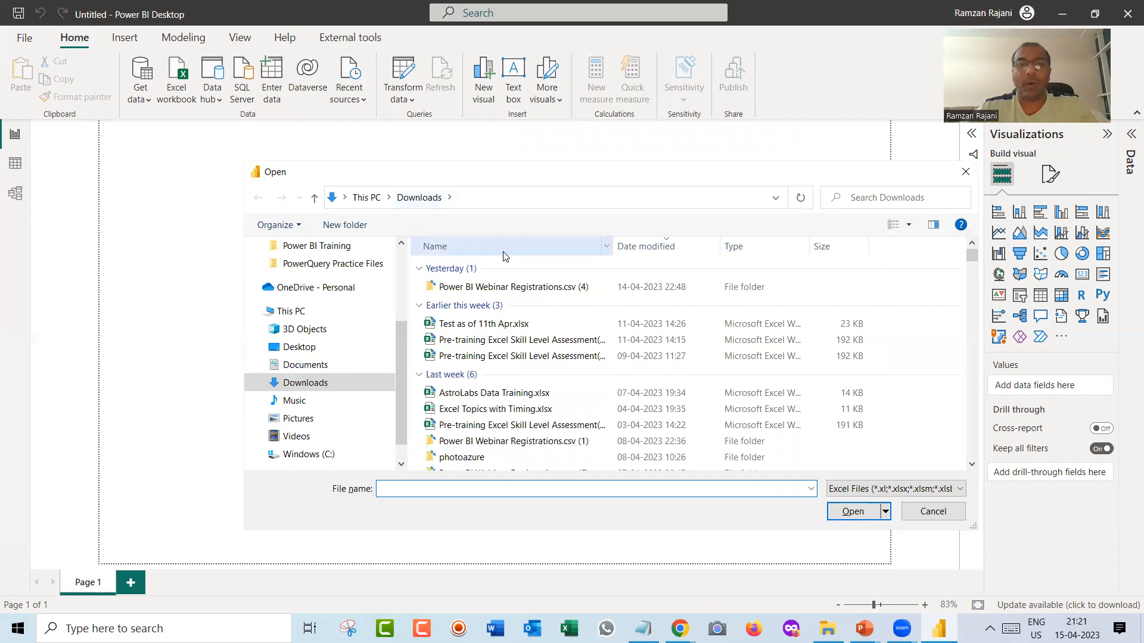
# Switch to File Explorer and open Superstore Clean Database.xlsx from the Practice Files Data Visualization folder.
pyautogui.hotkey('alt', 'Tab')
pyautogui.hotkey('alt', 'Tab')
pyautogui.hotkey('alt', 'Tab')
pyautogui.hotkey('alt', 'Tab')
pyautogui.hotkey('alt', 'Tab')
pyautogui.hotkey('alt', 'Tab')
pyautogui.hotkey('alt', 'Tab')
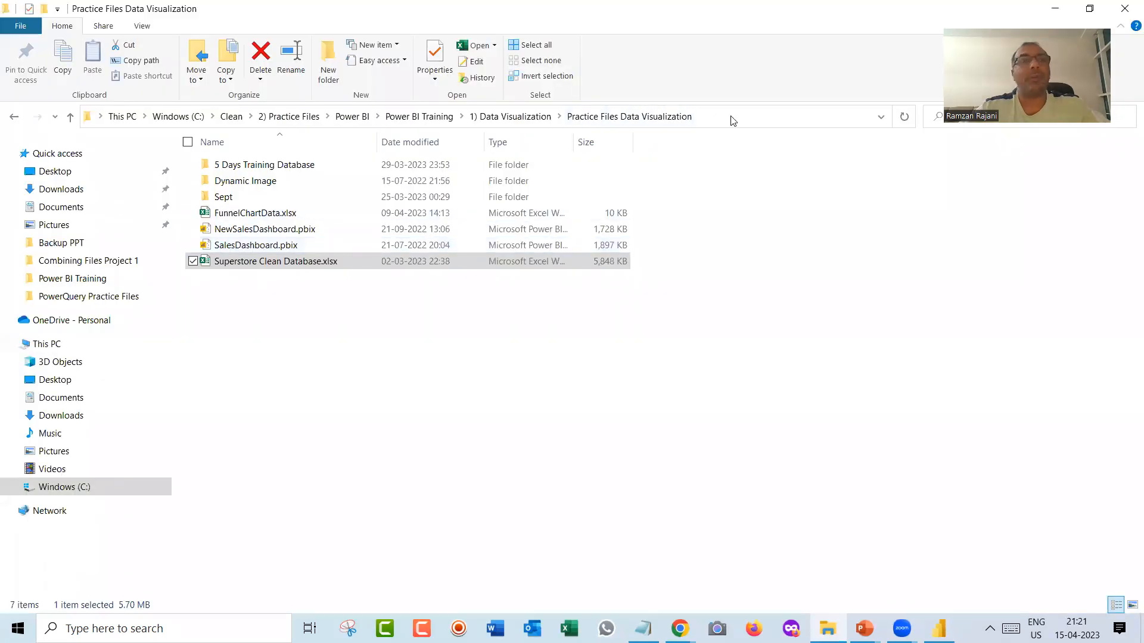
pyautogui.click(720, 119)
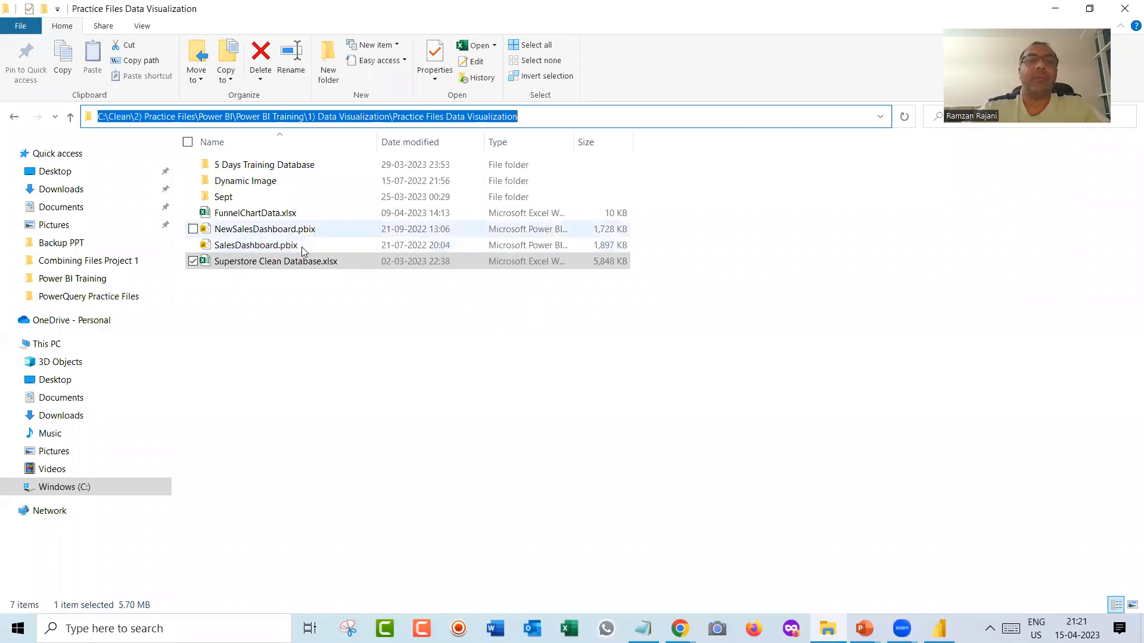
pyautogui.click(252, 314)
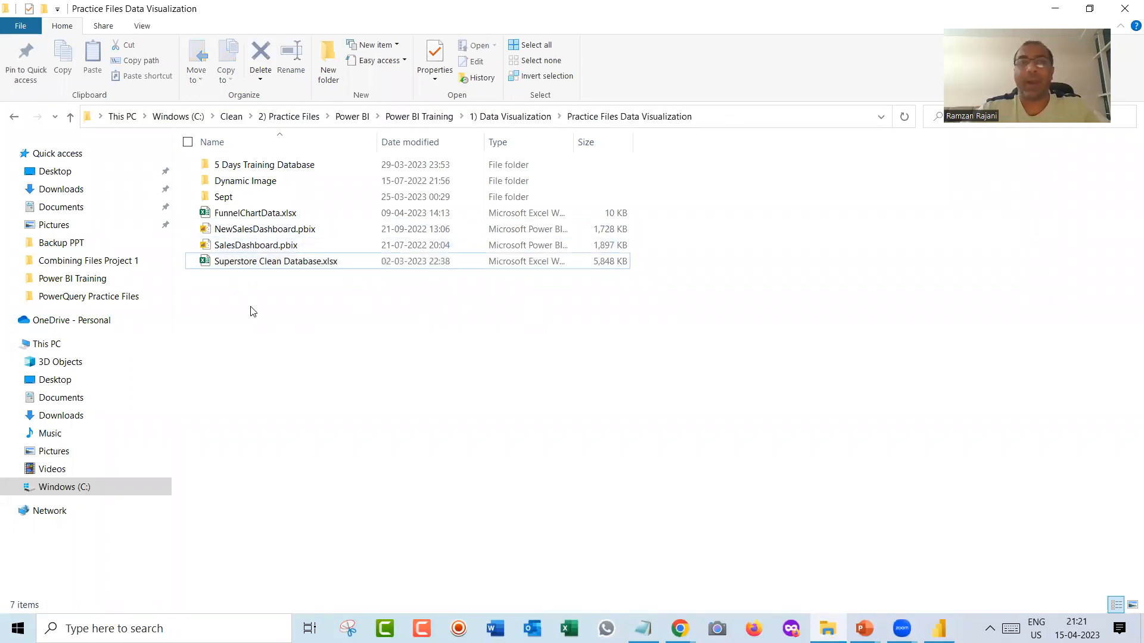
pyautogui.click(282, 263)
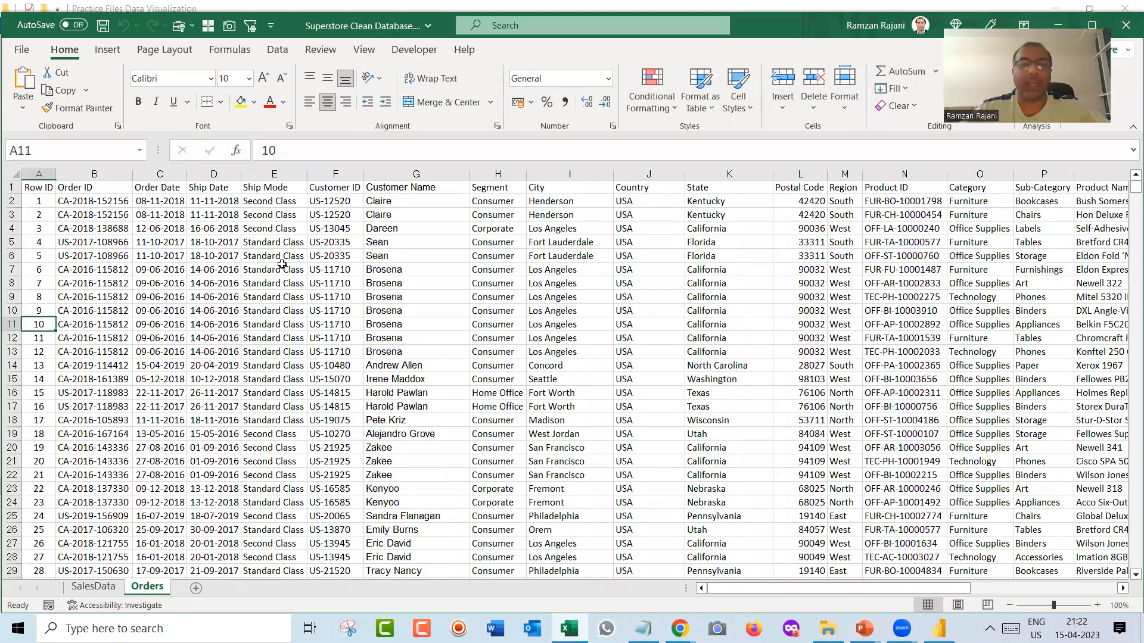
# Examine the extent of the Orders sheet and its column headers in Excel, and close the workbook.
pyautogui.hotkey('ctrl', 'Down')
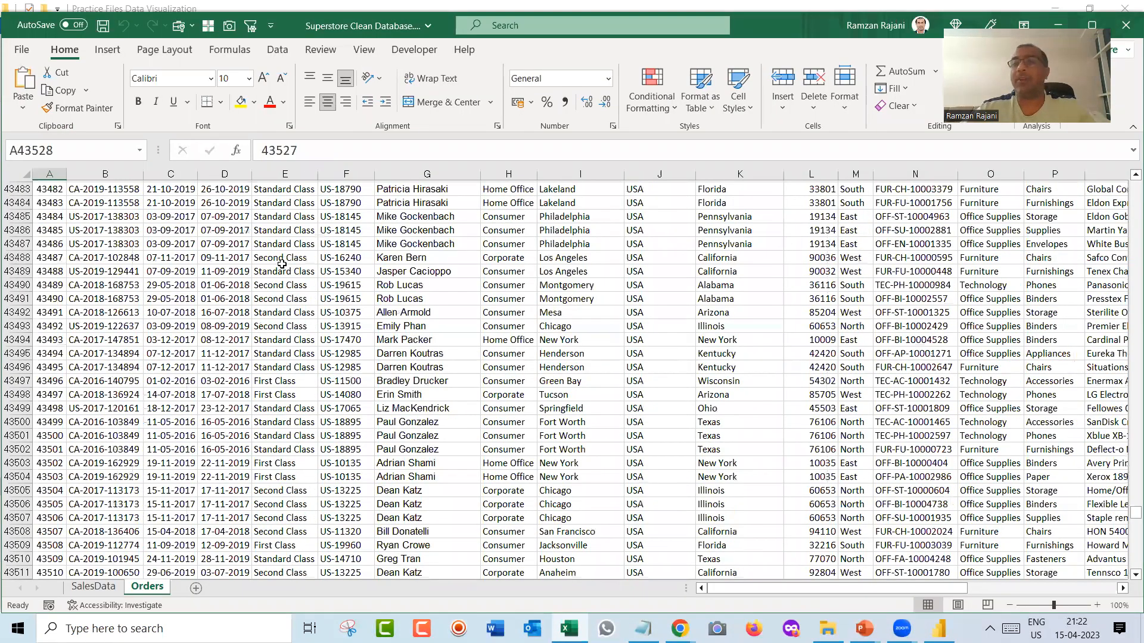
pyautogui.hotkey('ctrl', 'Up')
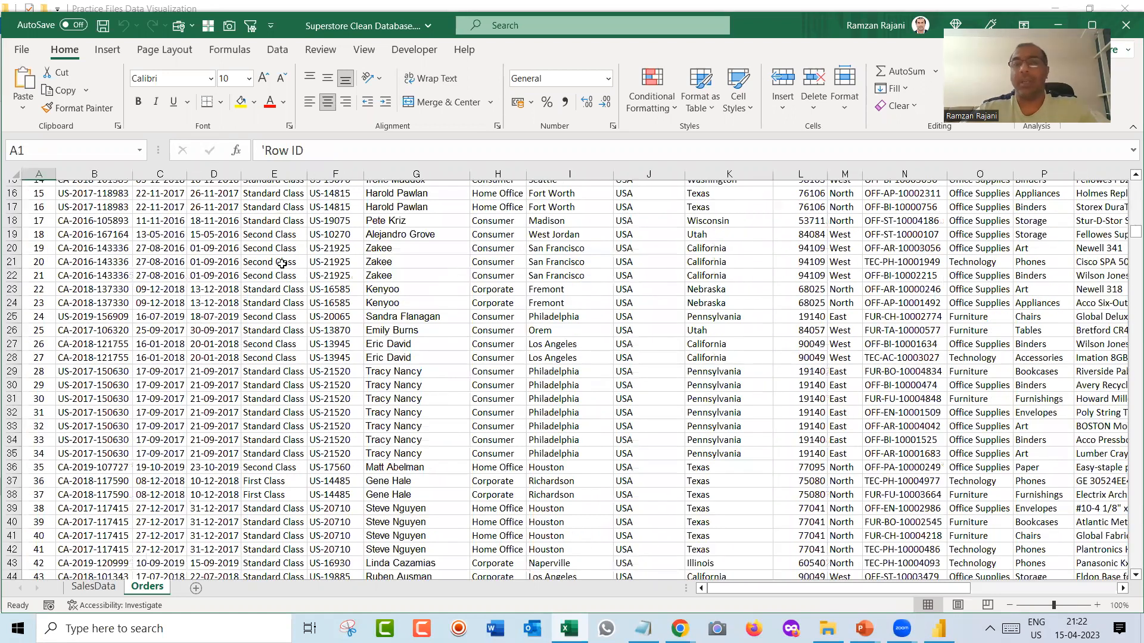
pyautogui.press('Right')
pyautogui.press('Right')
pyautogui.press('Right')
pyautogui.press('Right')
pyautogui.press('Right')
pyautogui.press('Right')
pyautogui.press('Right')
pyautogui.press('Right')
pyautogui.press('Right')
pyautogui.press('Right')
pyautogui.press('Right')
pyautogui.press('Right')
pyautogui.press('Right')
pyautogui.press('Right')
pyautogui.press('Right')
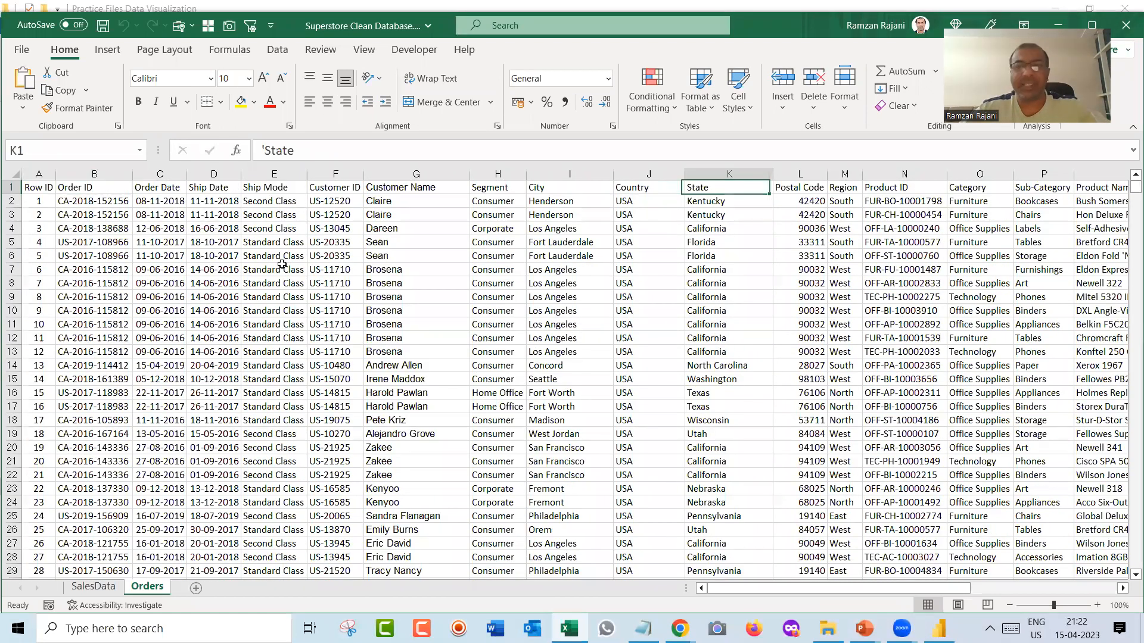
pyautogui.press('Right')
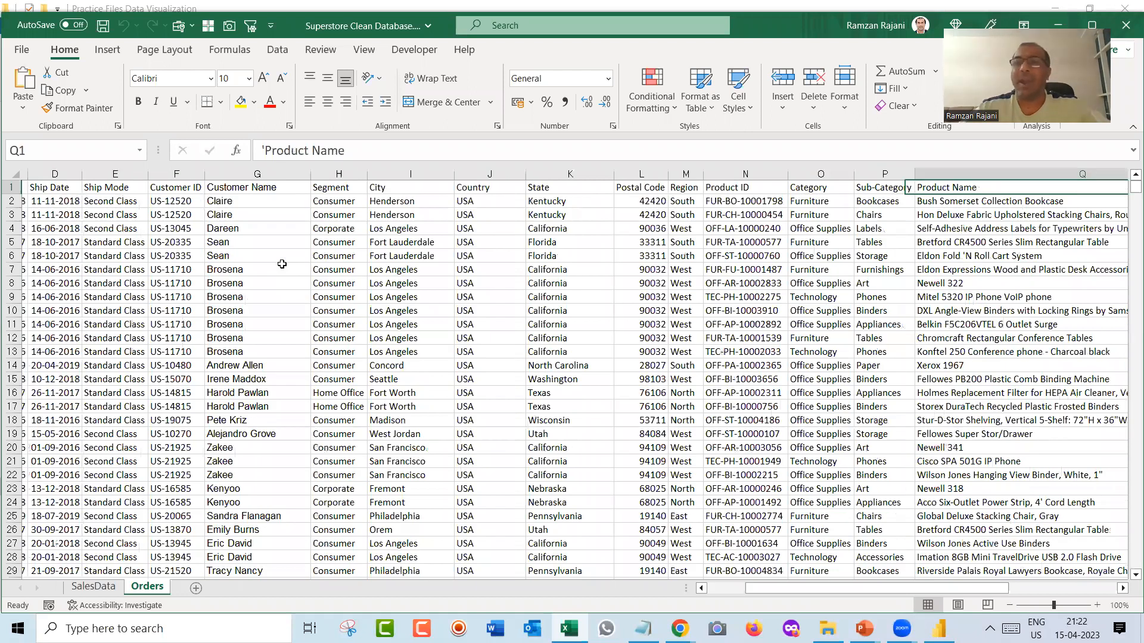
pyautogui.press('Right')
pyautogui.press('Right')
pyautogui.press('Right')
pyautogui.press('Left')
pyautogui.press('Left')
pyautogui.press('Left')
pyautogui.press('Left')
pyautogui.press('Left')
pyautogui.press('Left')
pyautogui.press('Left')
pyautogui.press('Left')
pyautogui.press('Left')
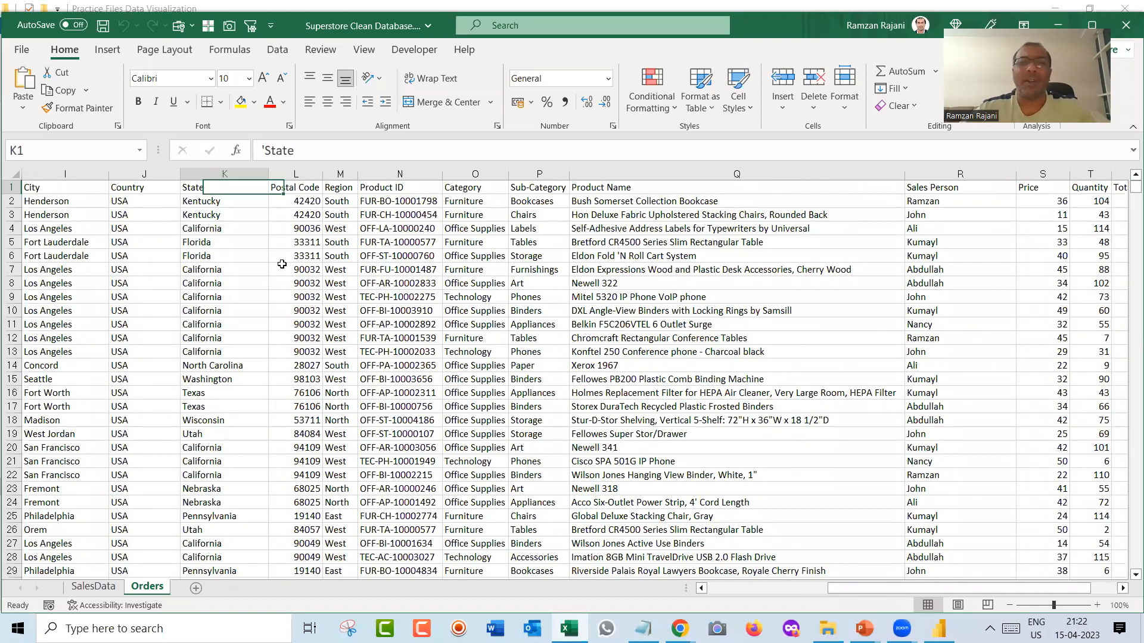
pyautogui.hotkey('ctrl', 'Left')
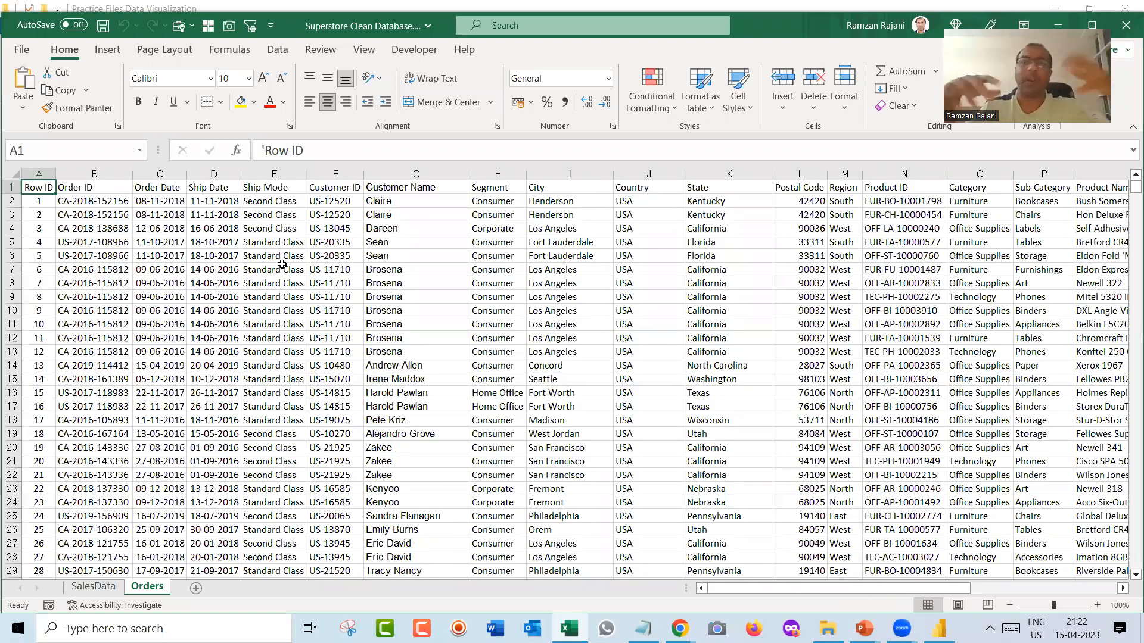
pyautogui.hotkey('alt', 'F4')
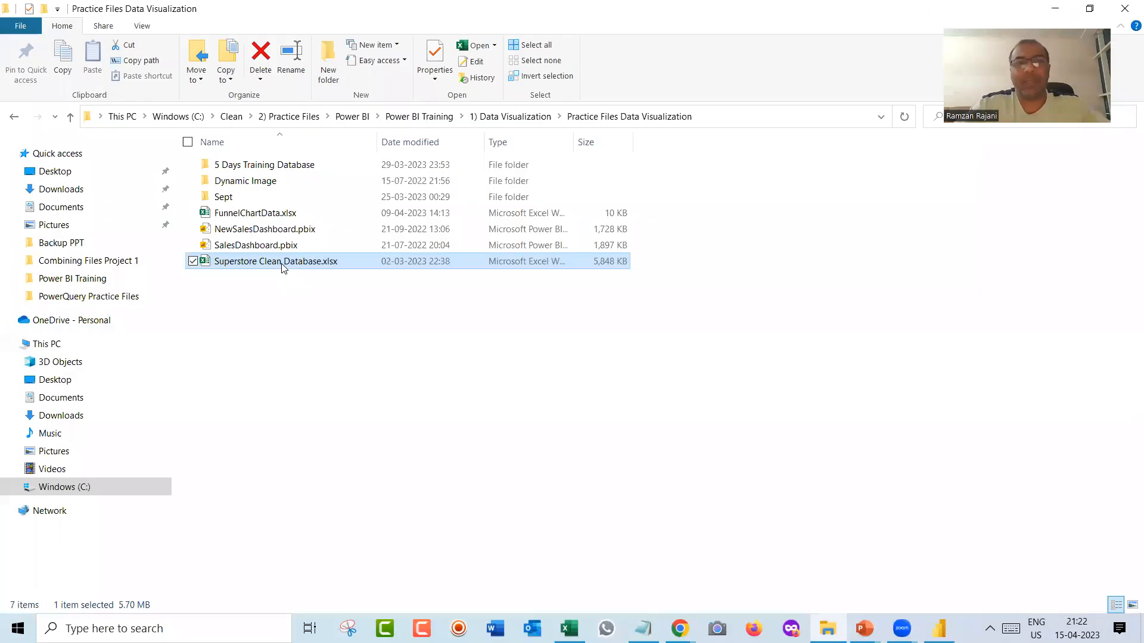
# Copy the path of the Practice Files Data Visualization folder in File Explorer.
pyautogui.click(758, 113)
pyautogui.hotkey('ctrl', 'c')
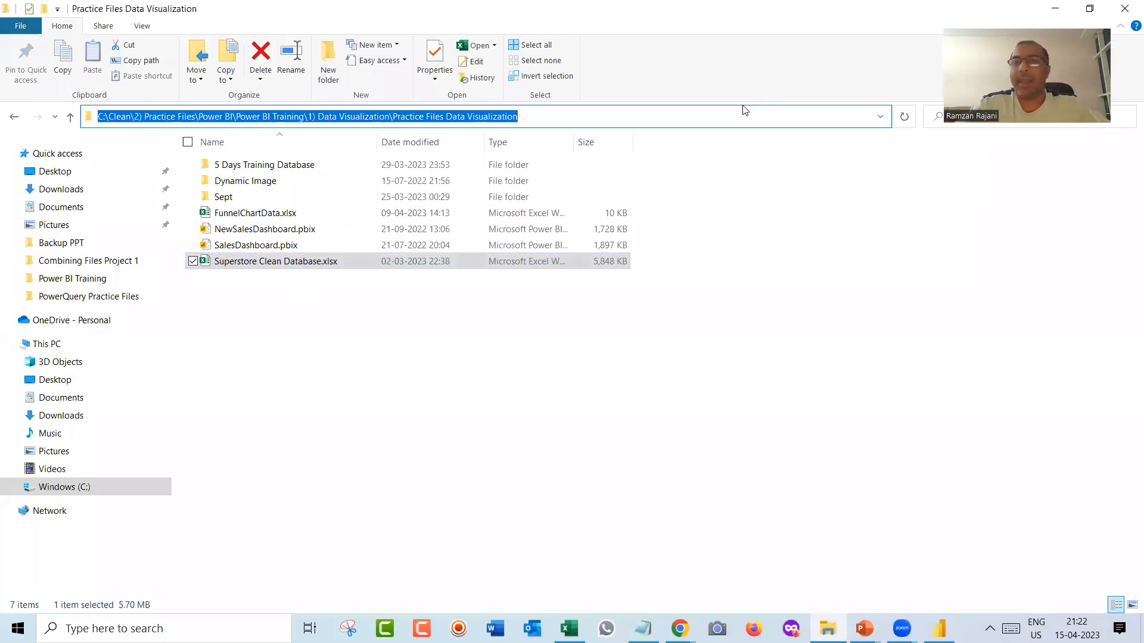
pyautogui.click(940, 186)
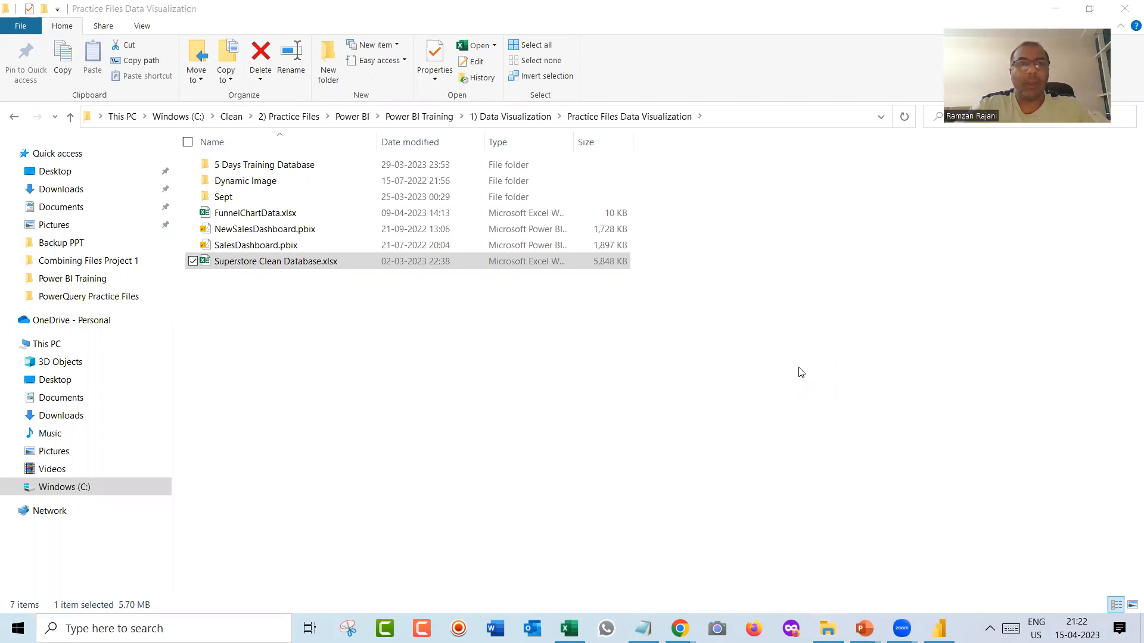
# Switch back to Power BI Desktop, go to the copied folder path and open Superstore Clean Database.xlsx as the data source.
pyautogui.hotkey('alt', 'Tab')
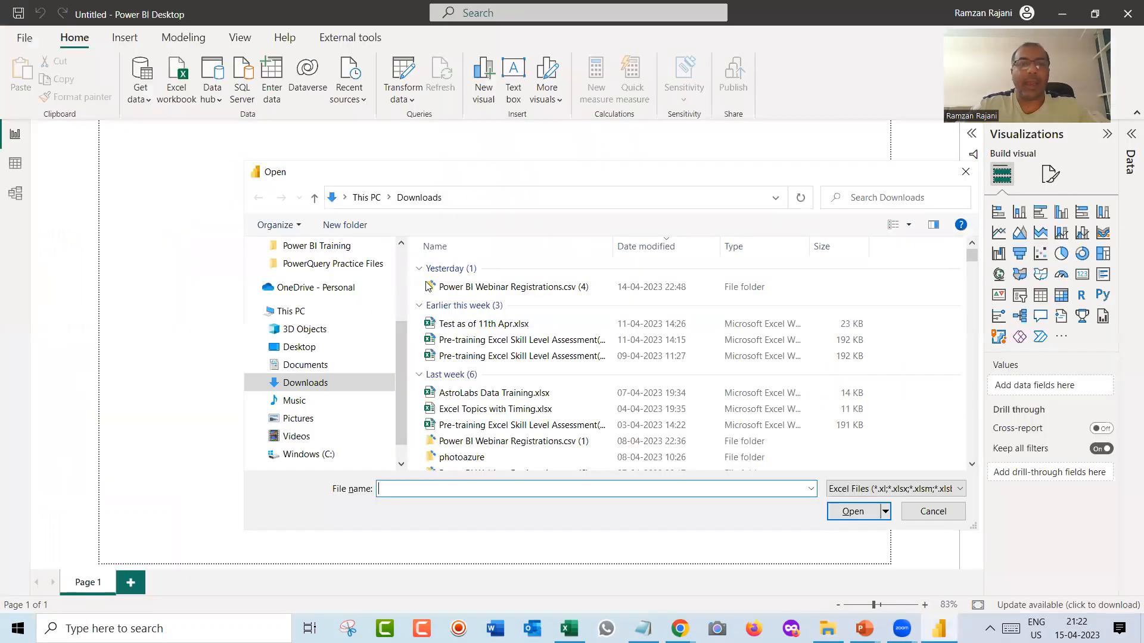
pyautogui.hotkey('ctrl', 'v')
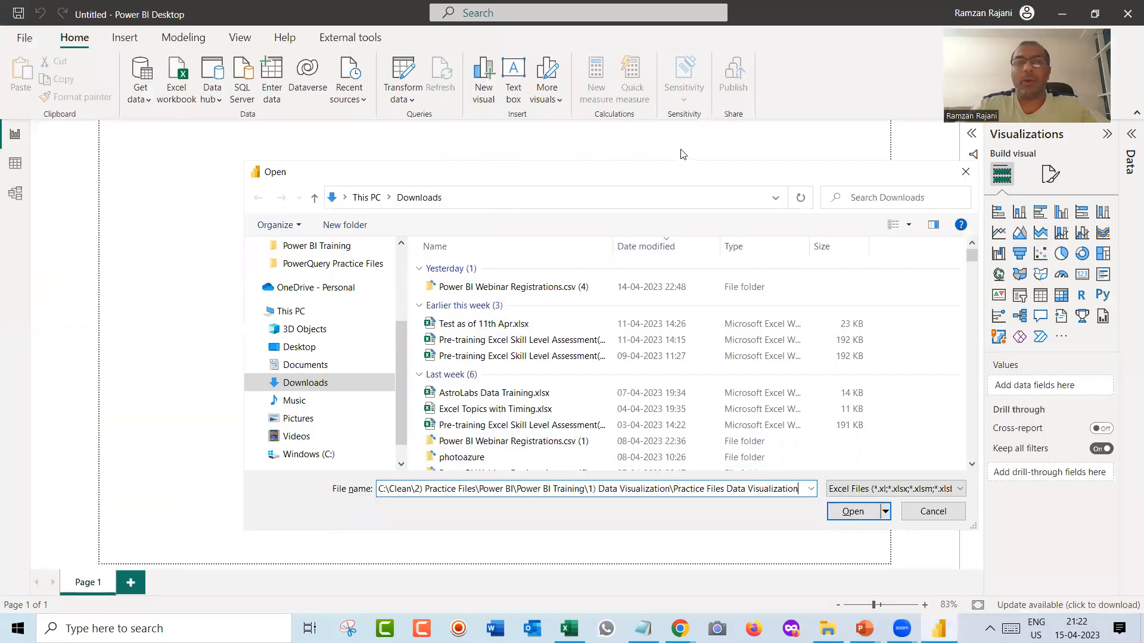
pyautogui.moveTo(665, 171); pyautogui.dragTo(512, 129)
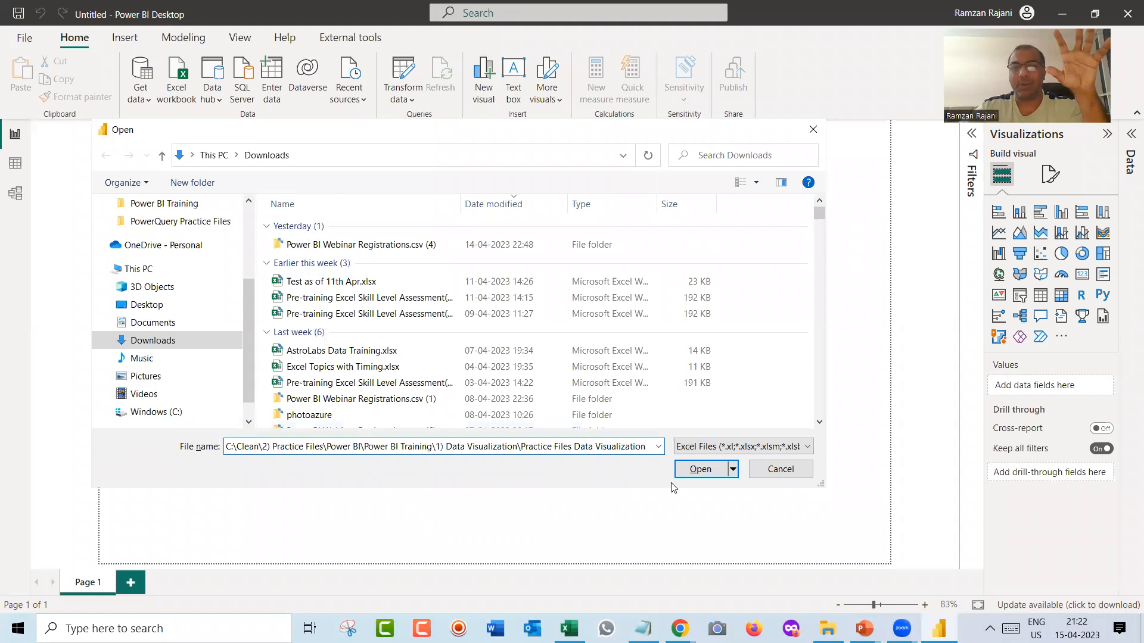
pyautogui.click(702, 470)
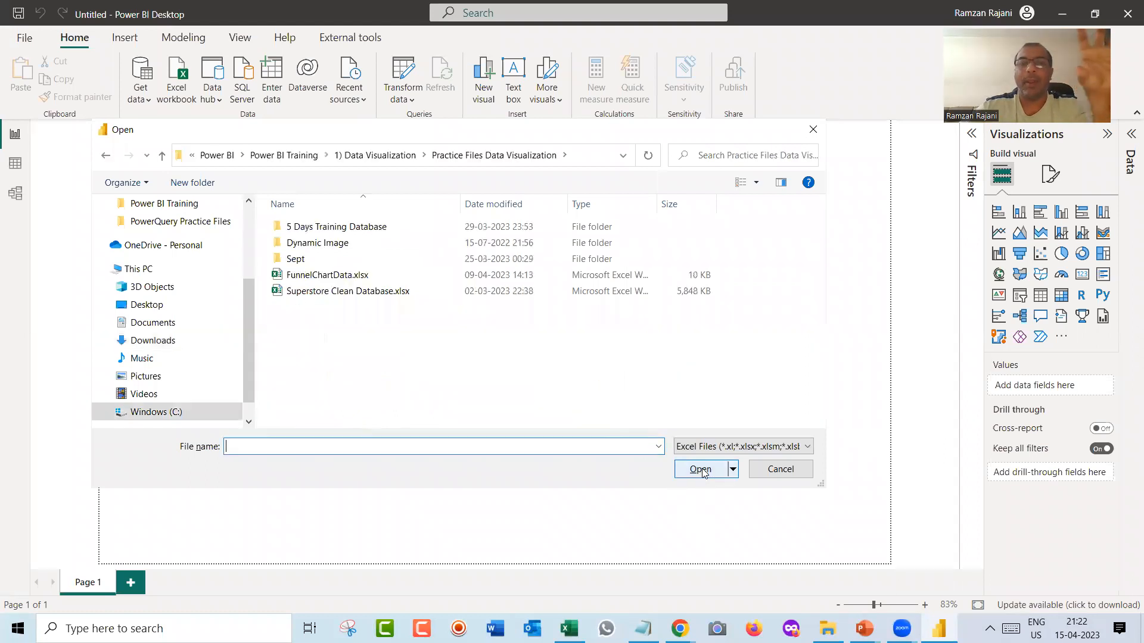
pyautogui.click(349, 292)
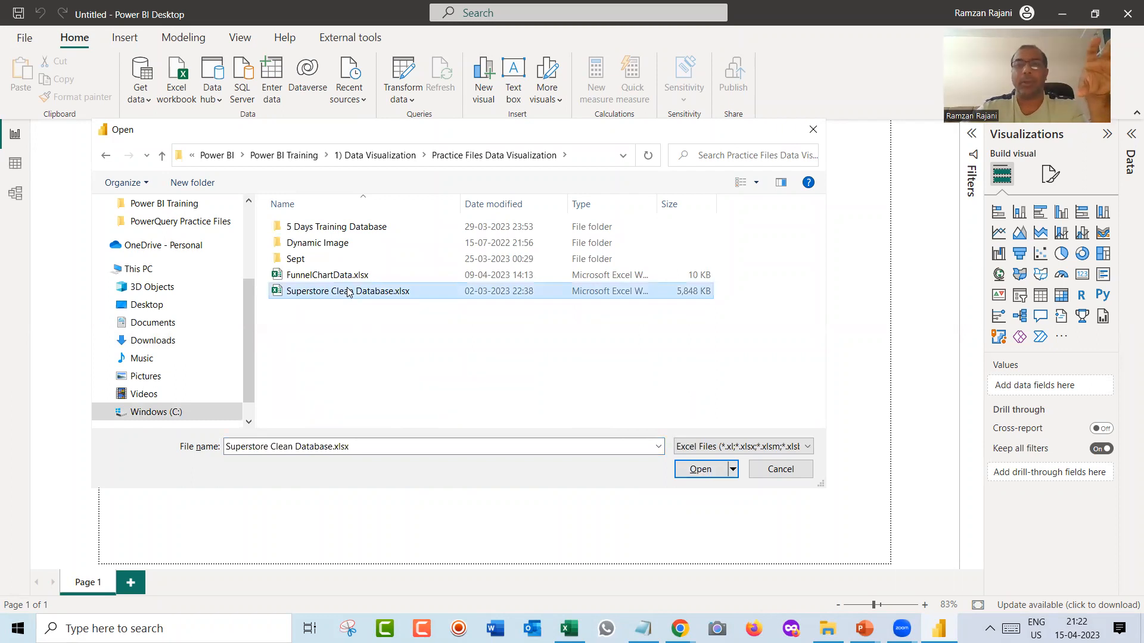
pyautogui.click(700, 471)
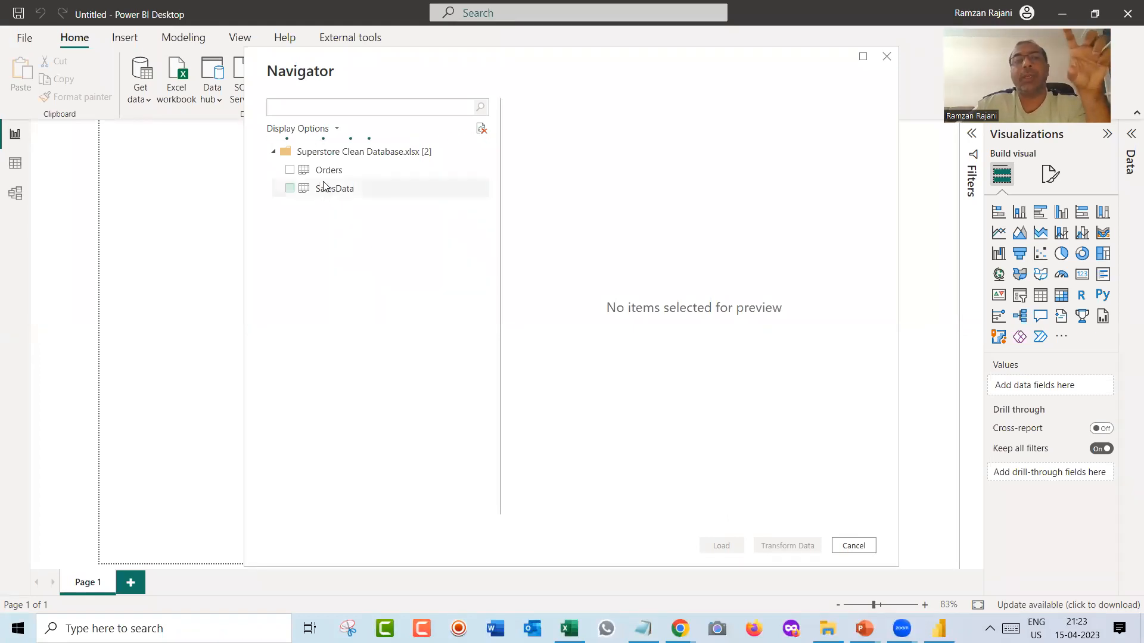
# Preview the Orders and SalesData sheets of the workbook, leaving neither selected.
pyautogui.click(290, 170)
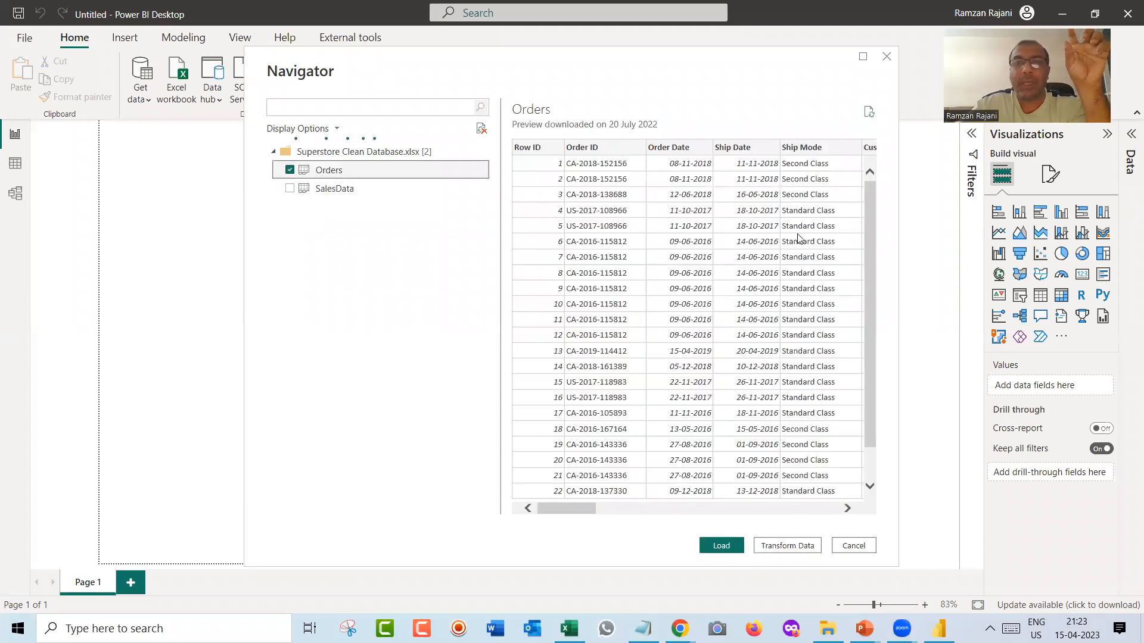
pyautogui.click(290, 170)
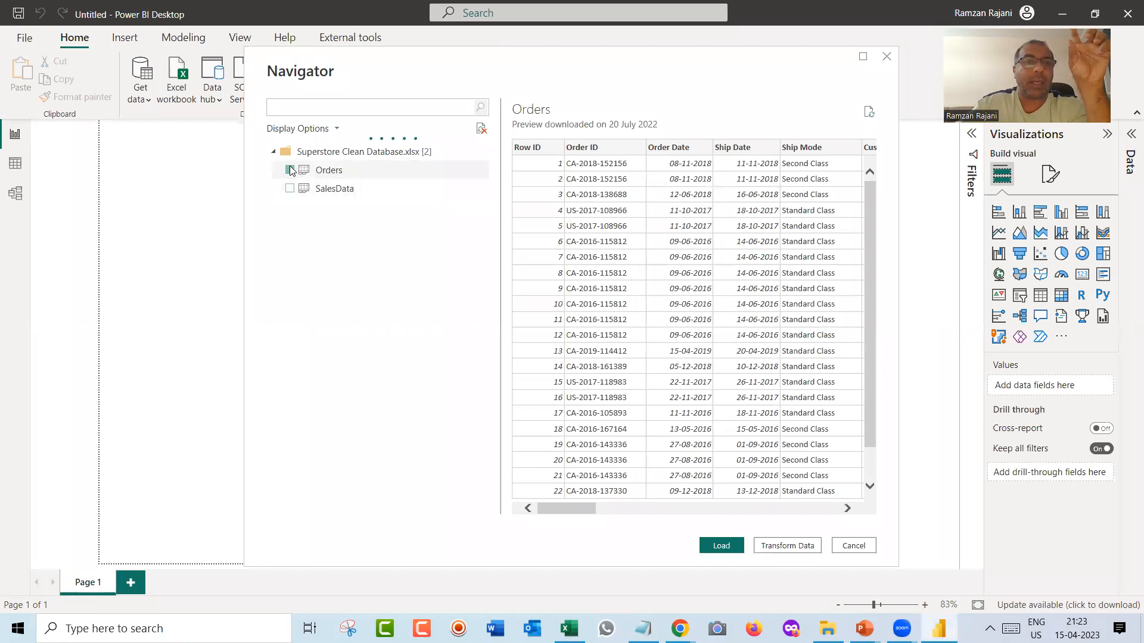
pyautogui.click(290, 189)
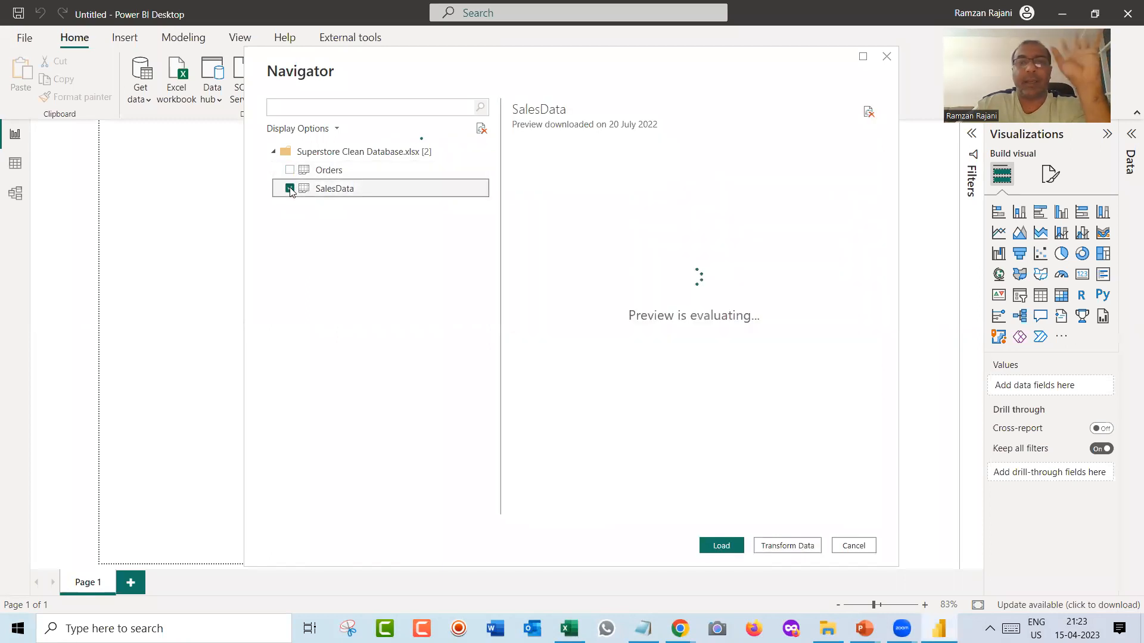
pyautogui.click(290, 189)
# Select only the Orders sheet and load it into the report without transforming it.
pyautogui.click(290, 171)
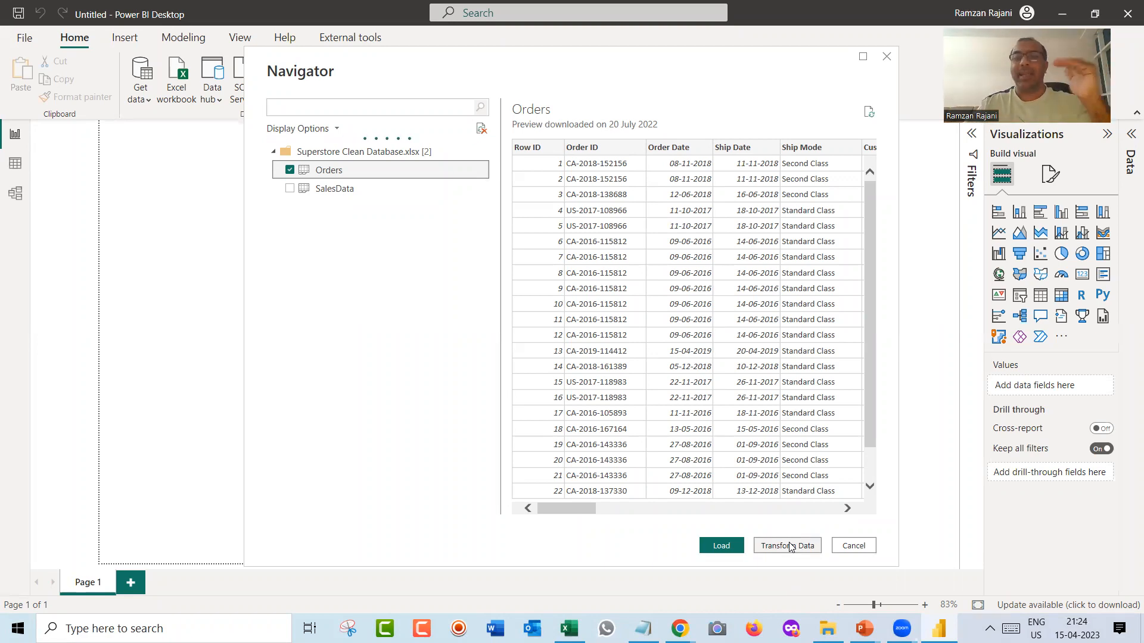
pyautogui.click(721, 546)
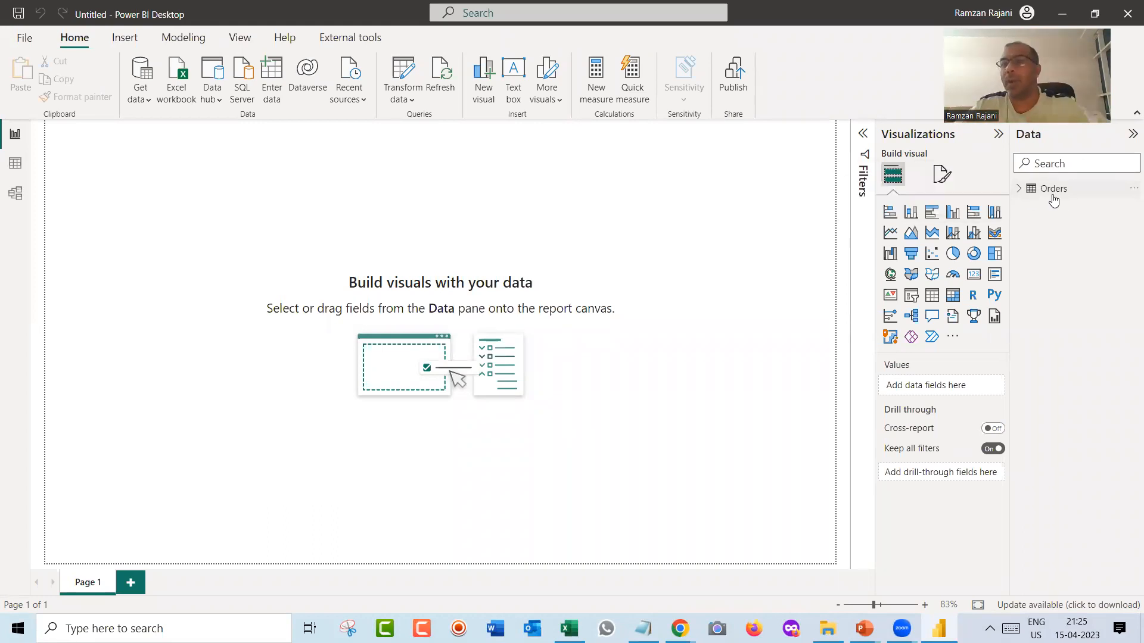
# Expand the Orders table's field list and inspect its rows in Data view, returning to Report view.
pyautogui.click(1019, 190)
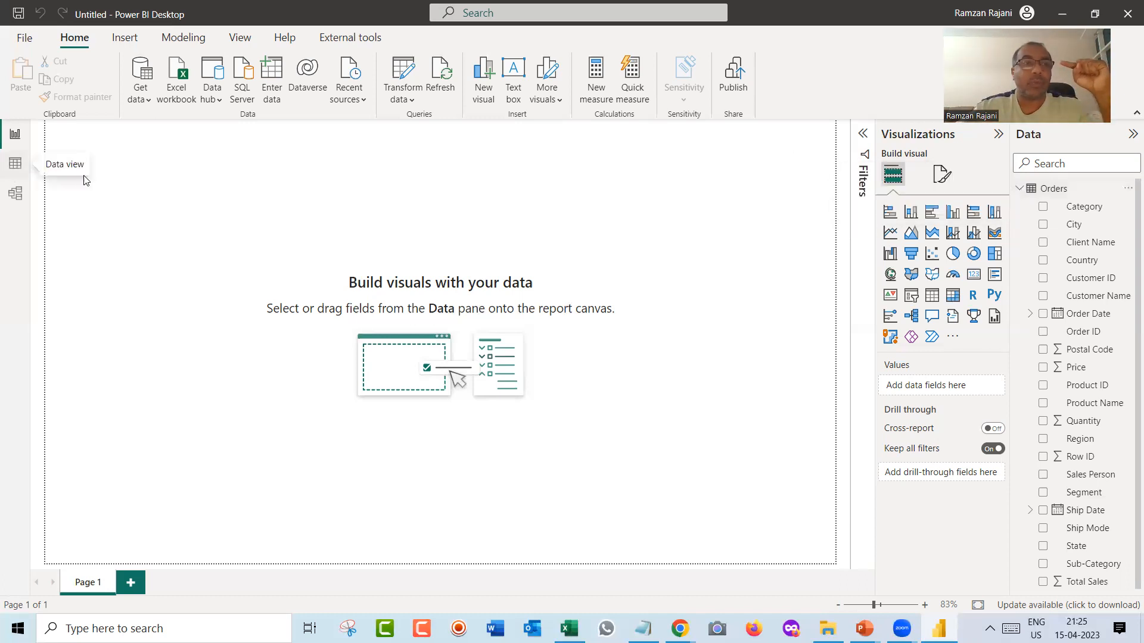
pyautogui.click(16, 164)
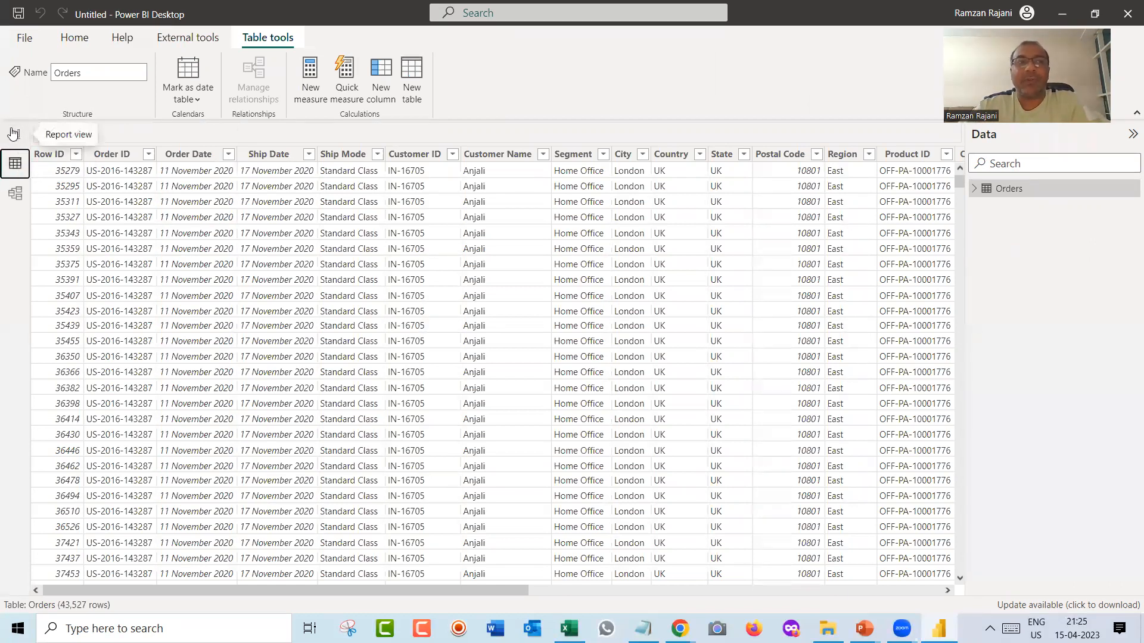
pyautogui.click(15, 133)
pyautogui.click(15, 164)
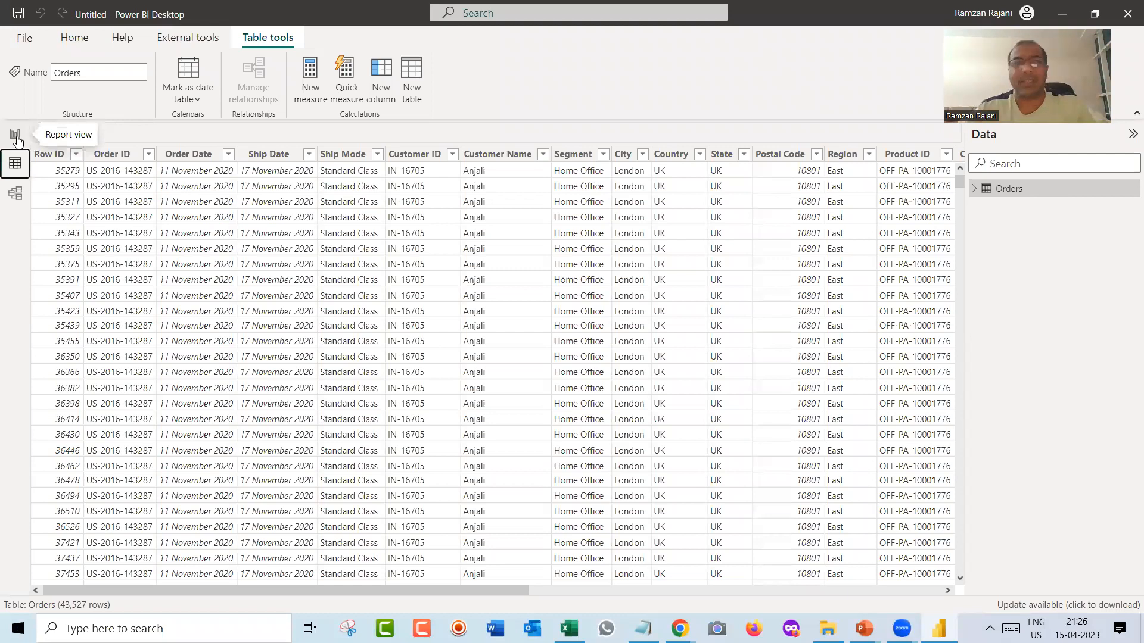
pyautogui.click(15, 135)
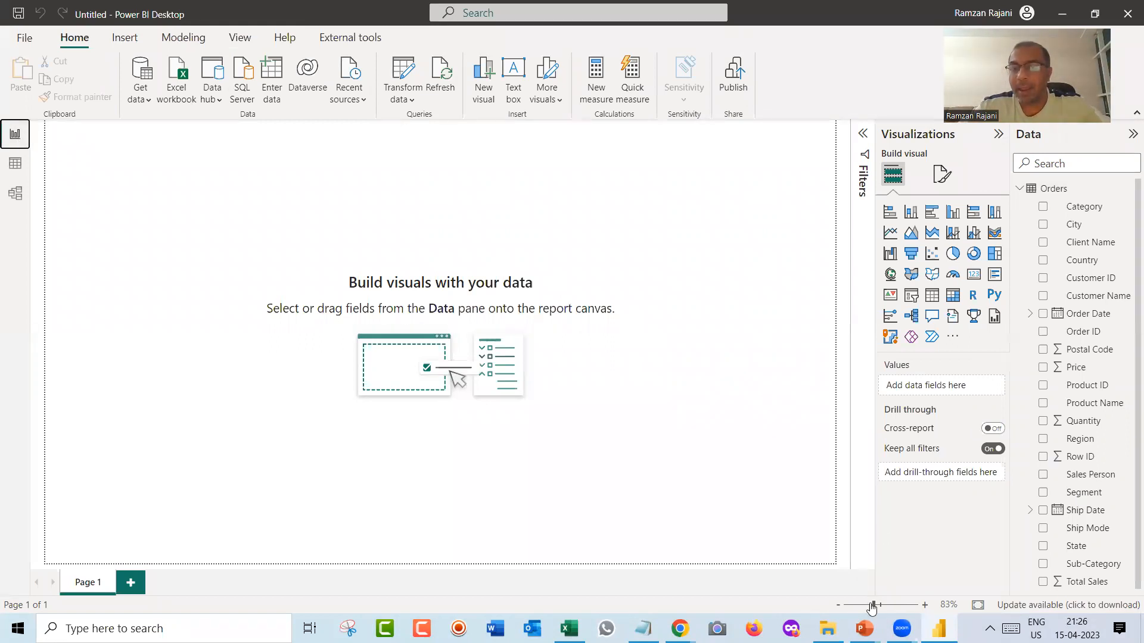
# Insert an empty clustered column chart on Page 1 and move it slightly away from the page's upper-left corner.
pyautogui.moveTo(873, 606); pyautogui.dragTo(870, 605)
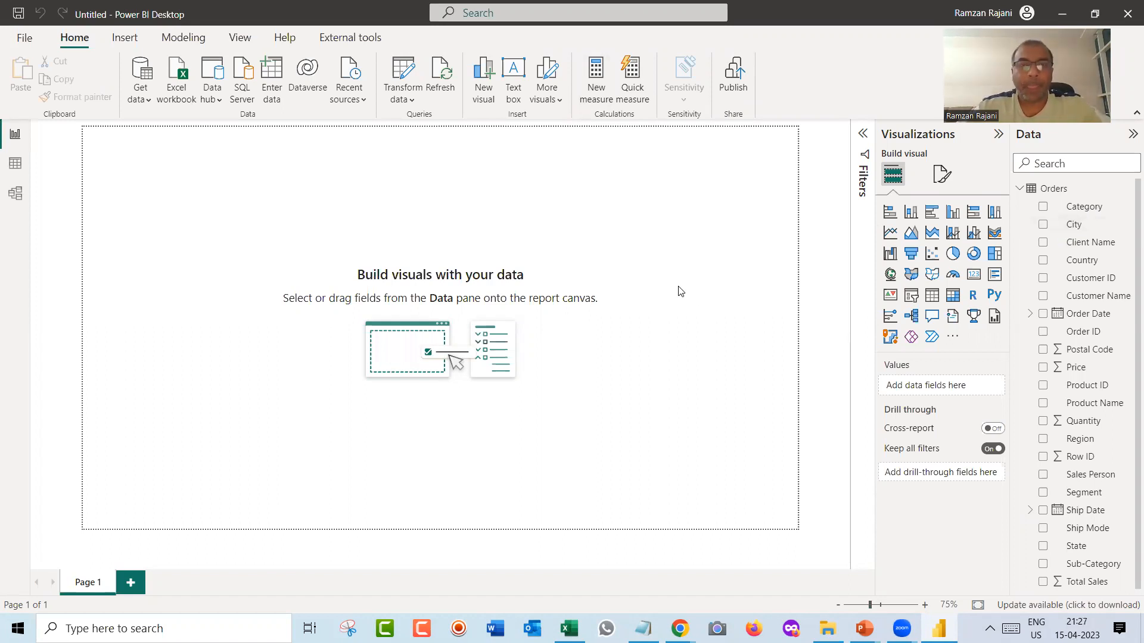
pyautogui.moveTo(874, 607); pyautogui.dragTo(875, 611)
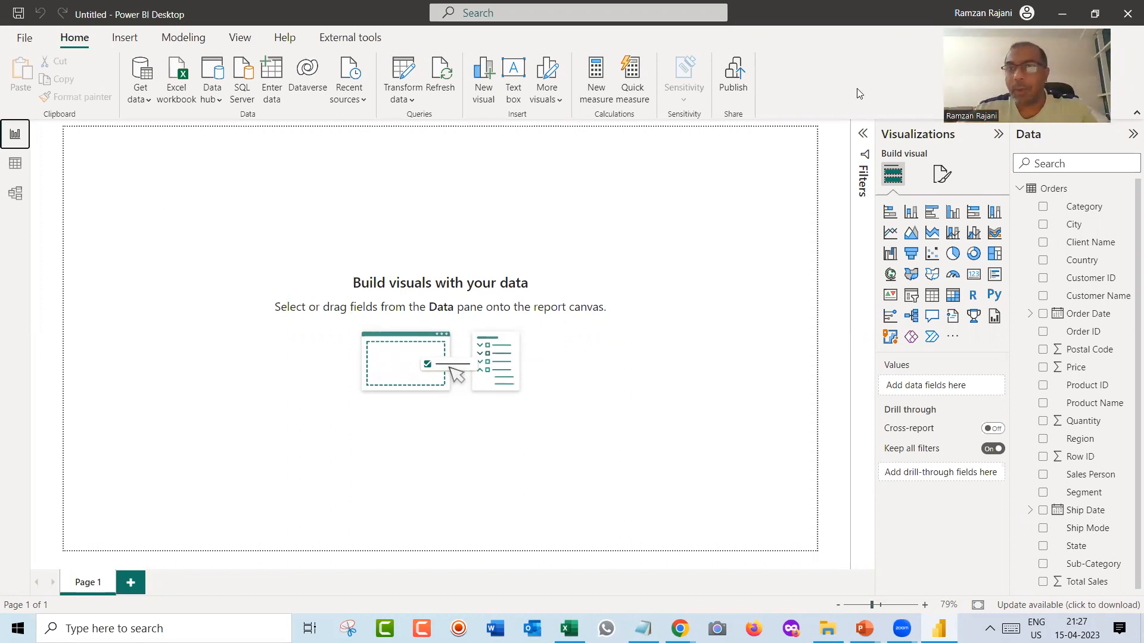
pyautogui.click(953, 213)
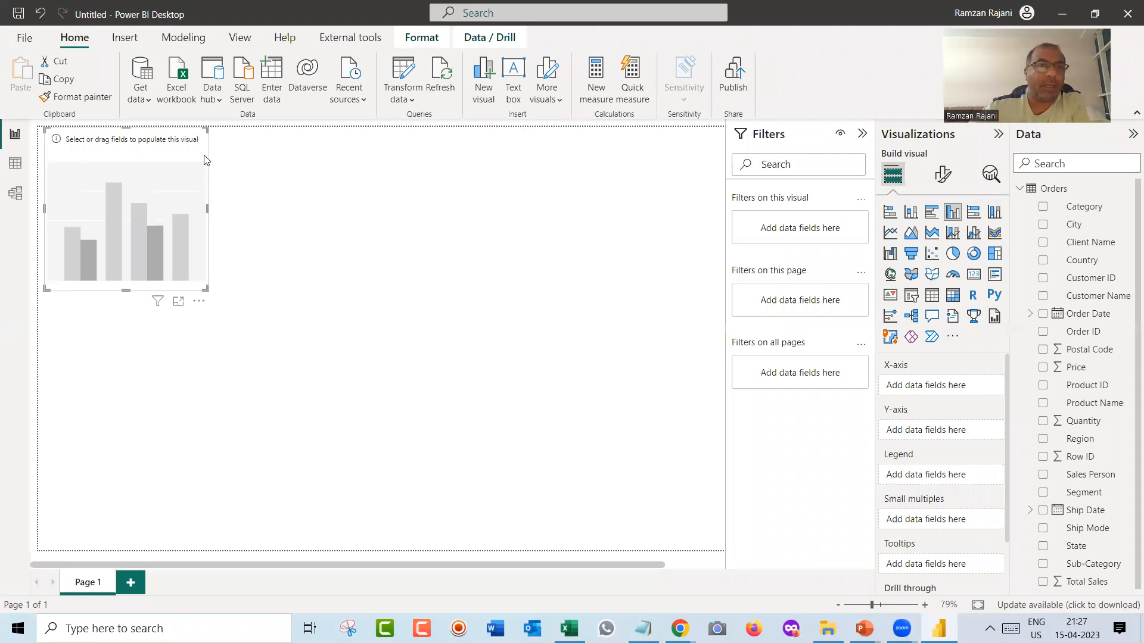
pyautogui.moveTo(176, 158); pyautogui.dragTo(215, 207)
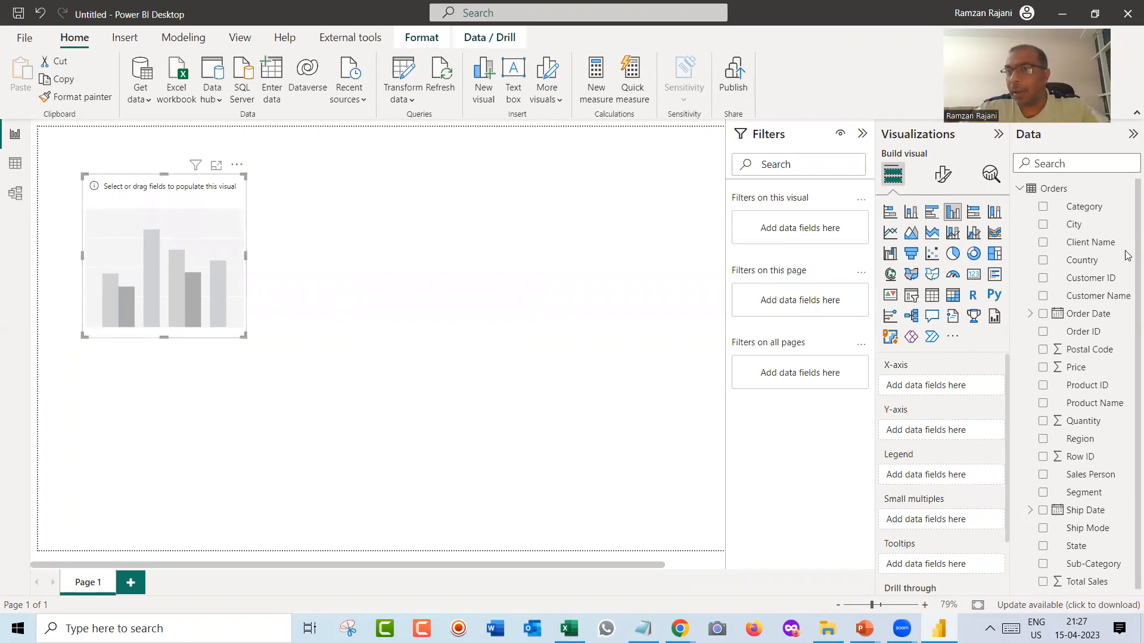
# Plot Total Sales by Country in the column chart, and widen and reposition the chart on the page.
pyautogui.scroll(-1, 1128, 292)
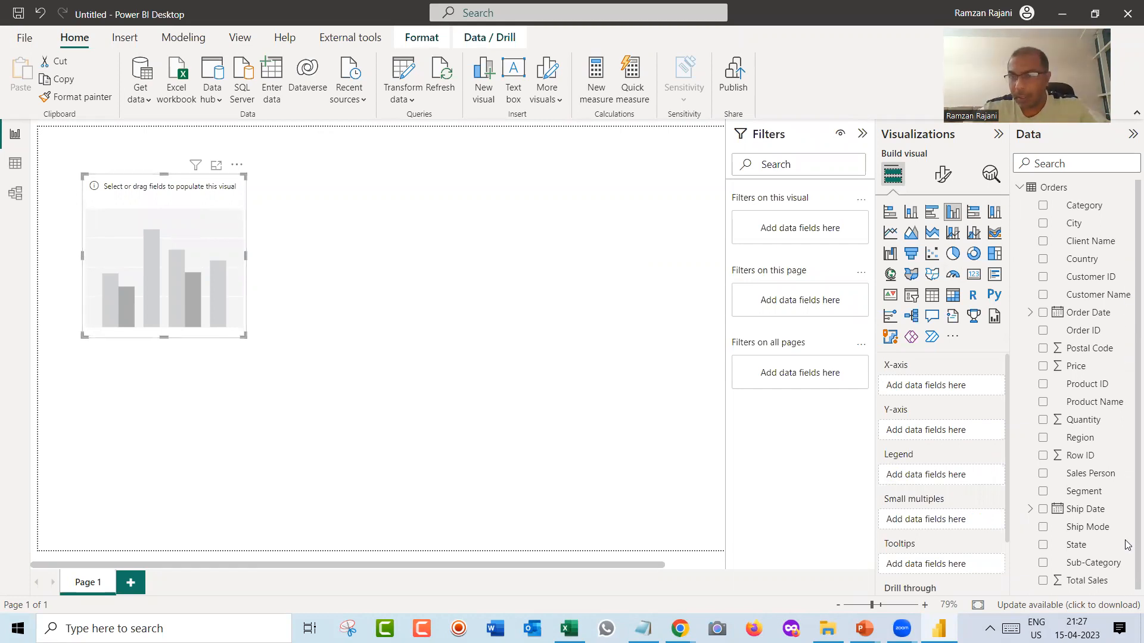
pyautogui.click(1042, 582)
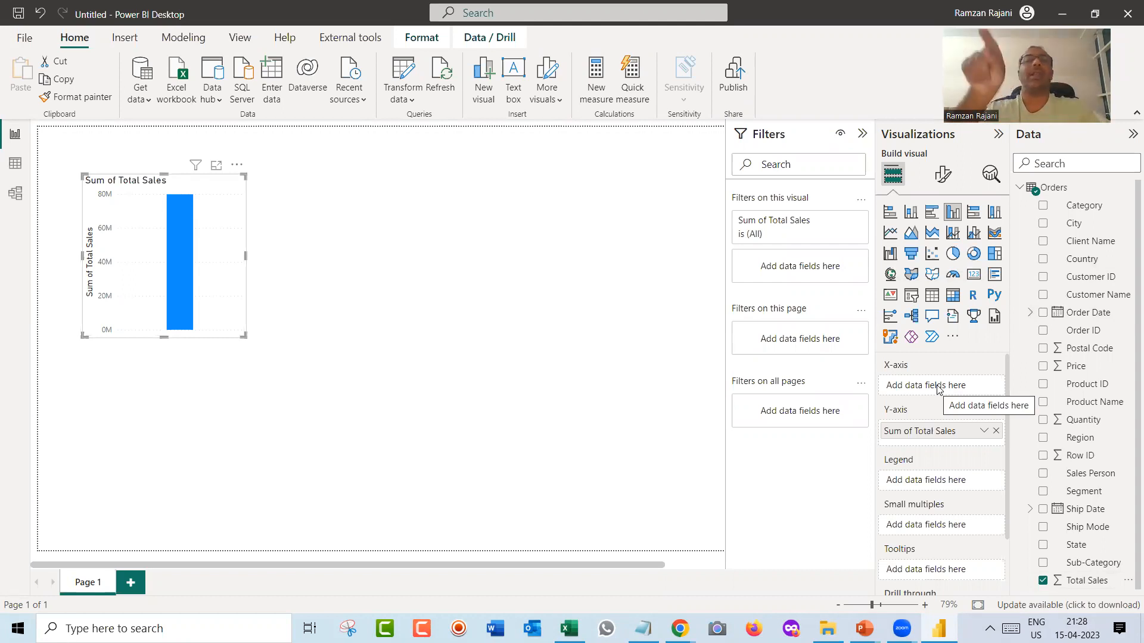
pyautogui.click(1043, 260)
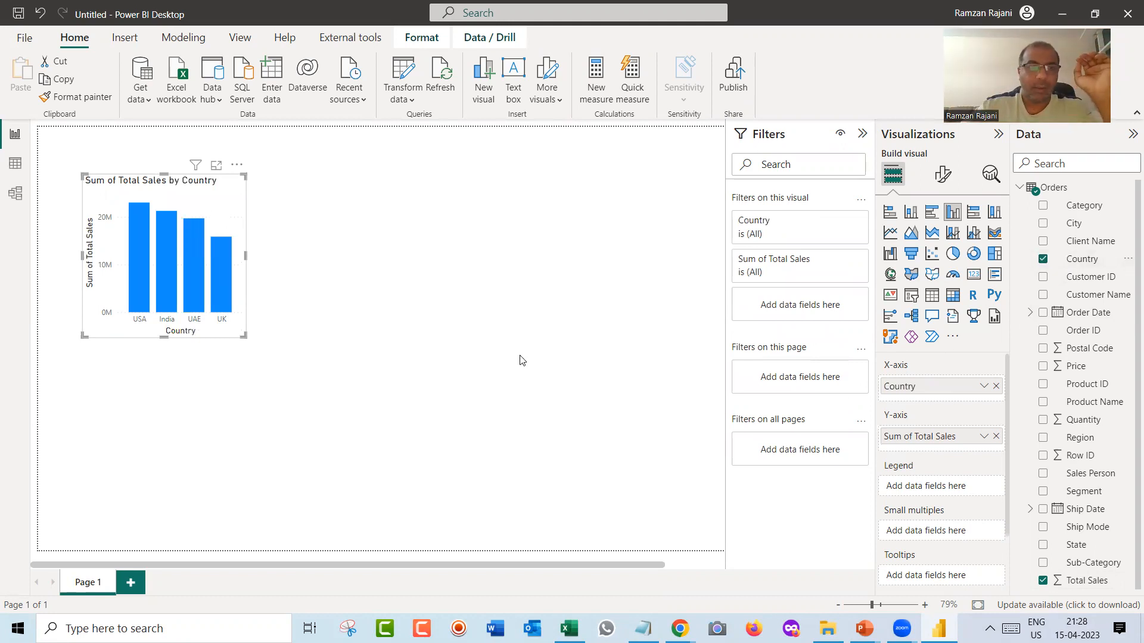
pyautogui.moveTo(241, 338); pyautogui.dragTo(316, 339)
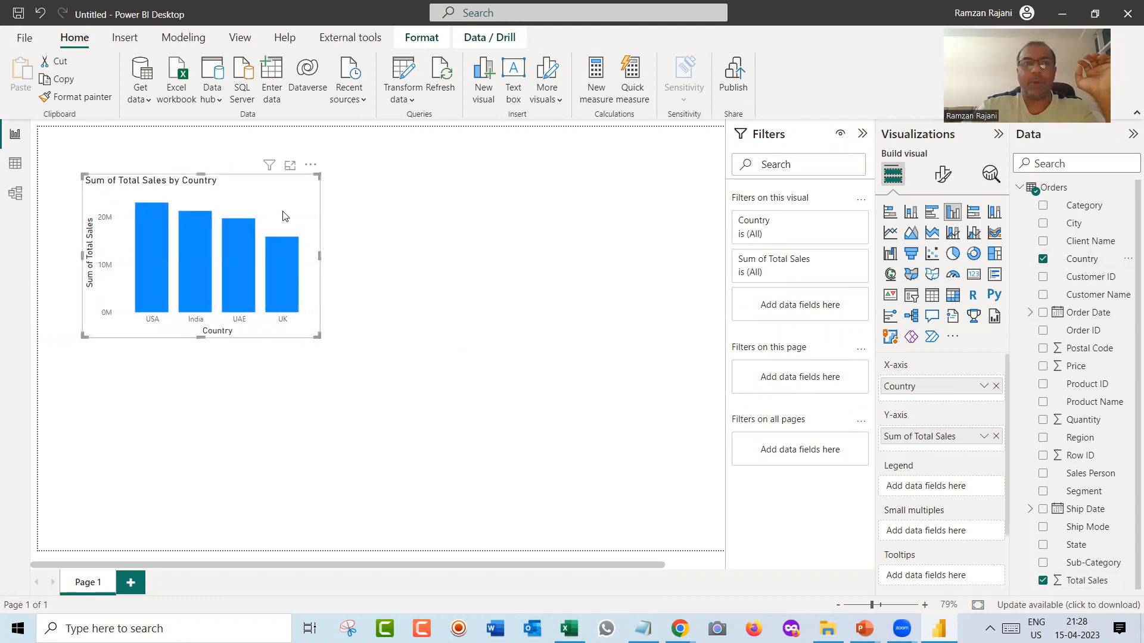
pyautogui.moveTo(277, 200); pyautogui.dragTo(337, 217)
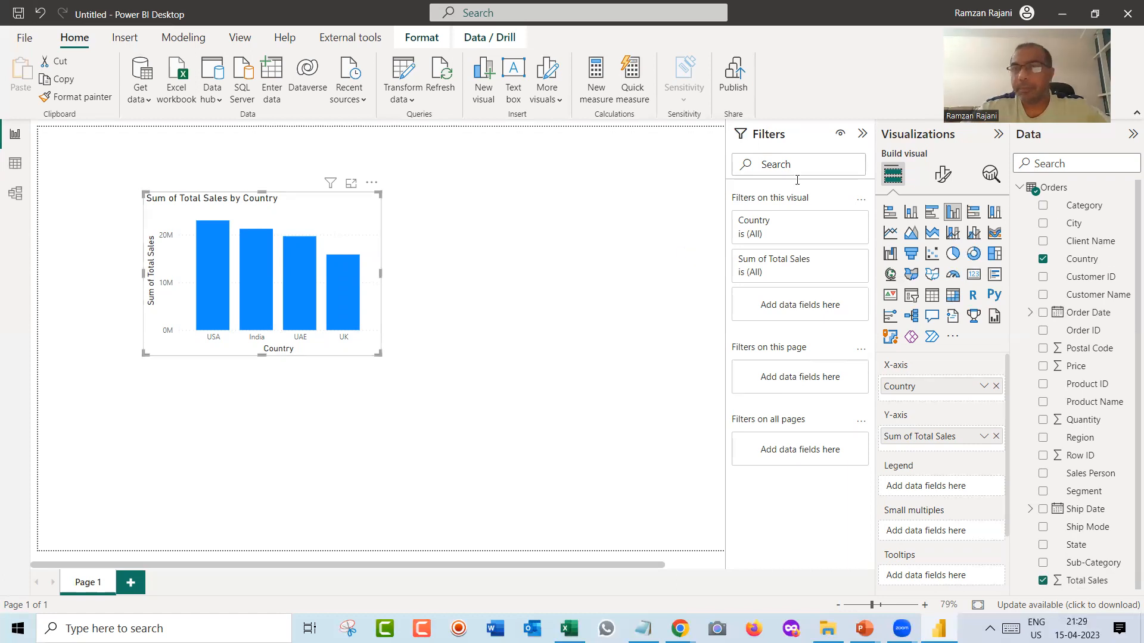
# Turn on data labels for the column chart and switch off its X-axis title.
pyautogui.click(943, 175)
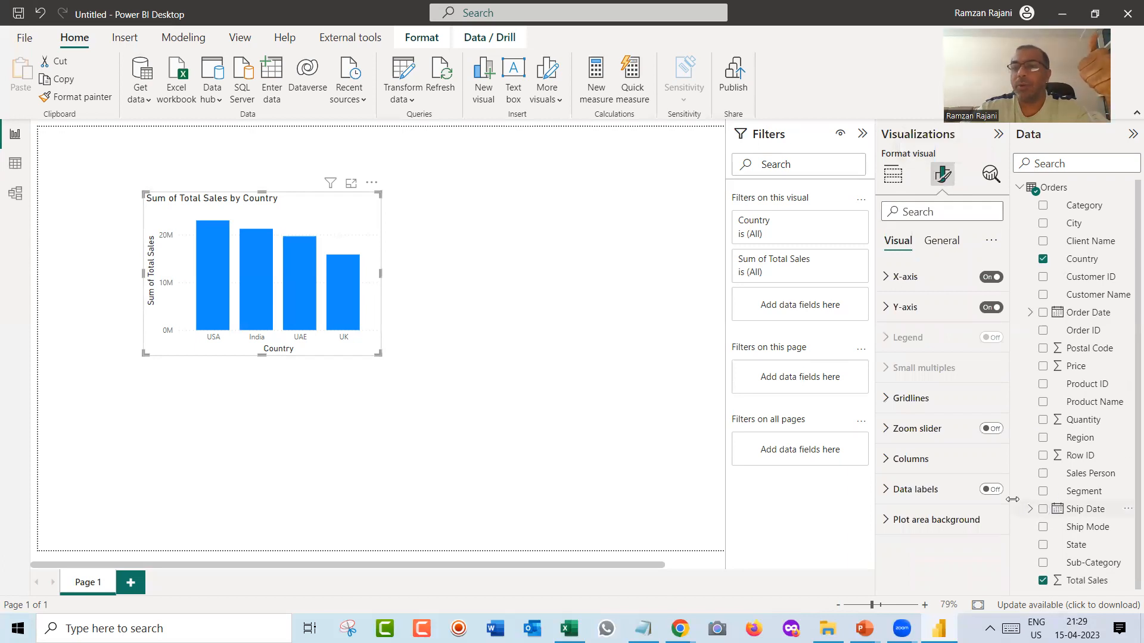
pyautogui.click(992, 490)
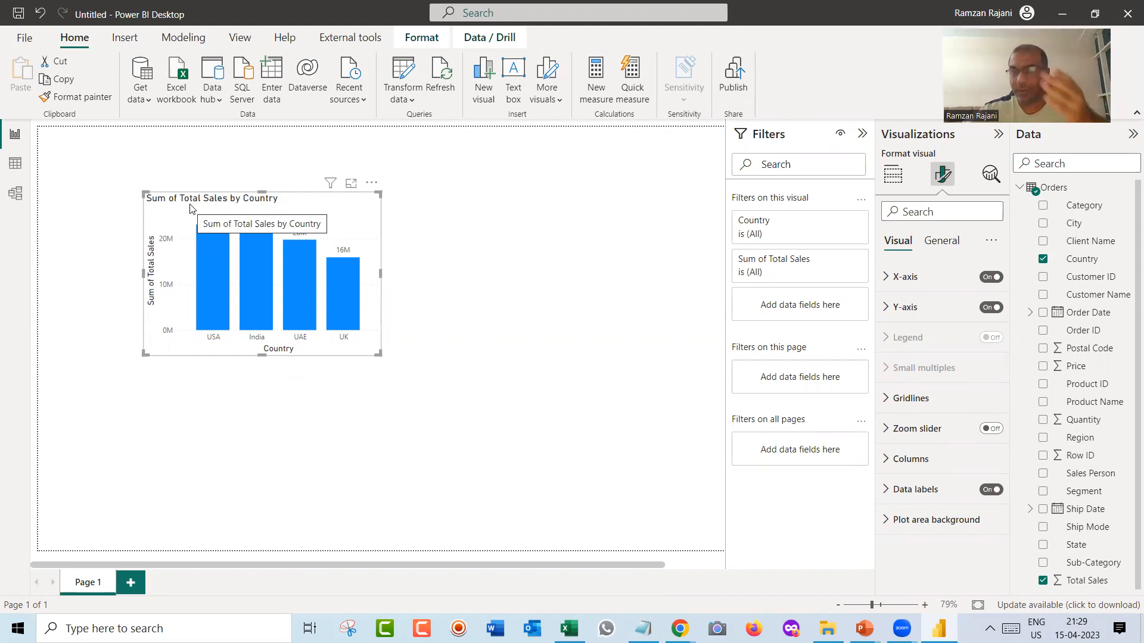
pyautogui.click(888, 287)
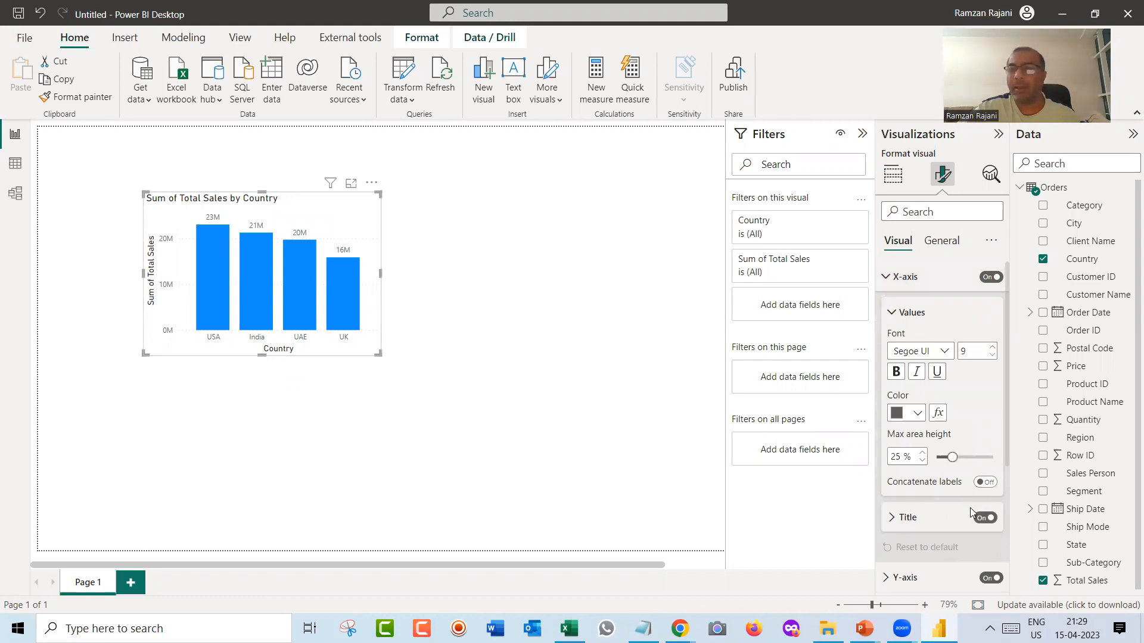
pyautogui.click(984, 519)
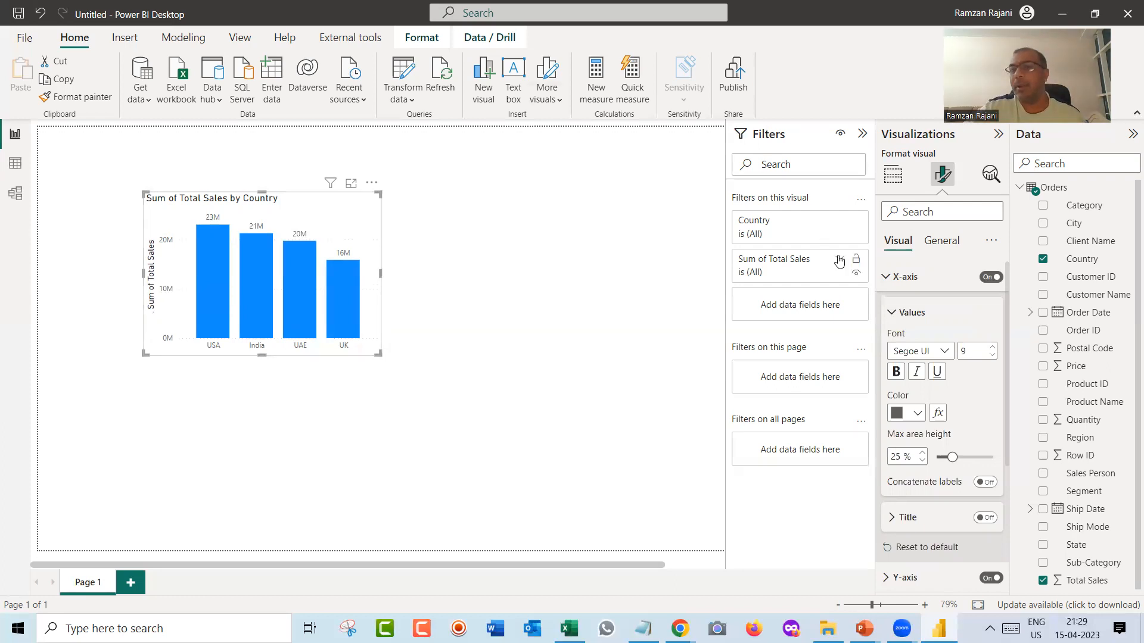
pyautogui.click(891, 280)
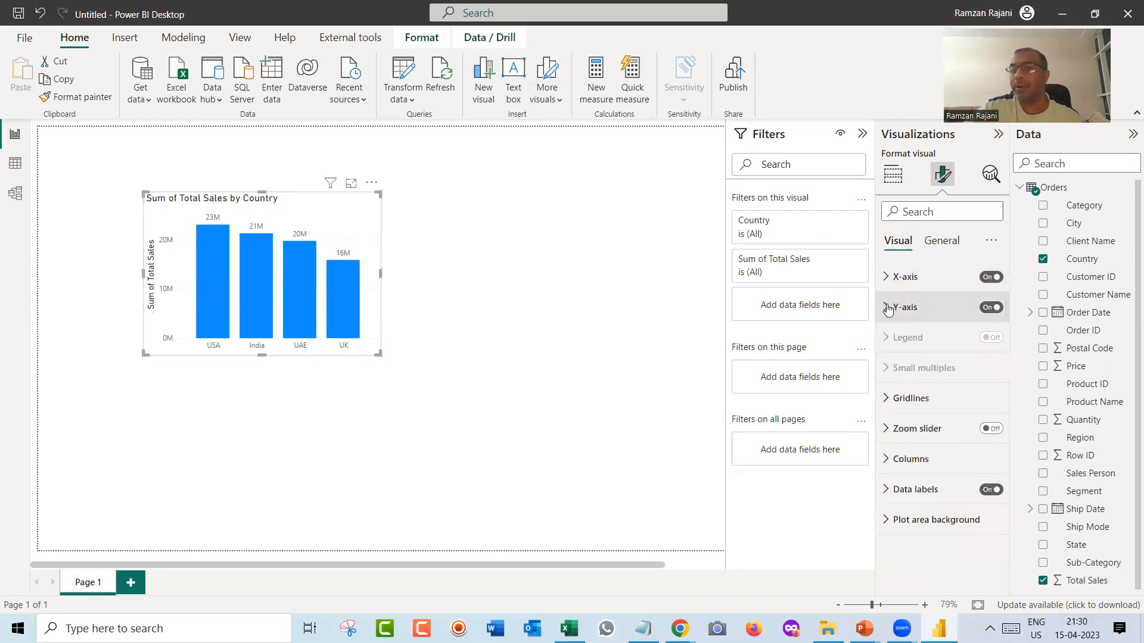
# Switch off the chart's Y-axis title and hide the whole Y-axis.
pyautogui.click(888, 308)
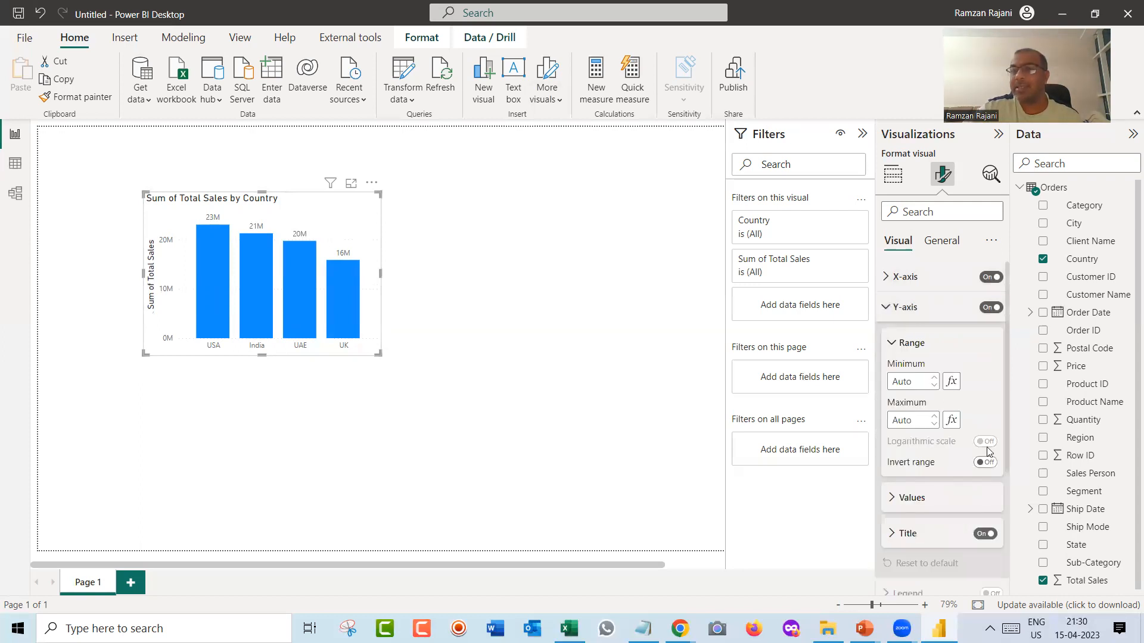
pyautogui.click(984, 534)
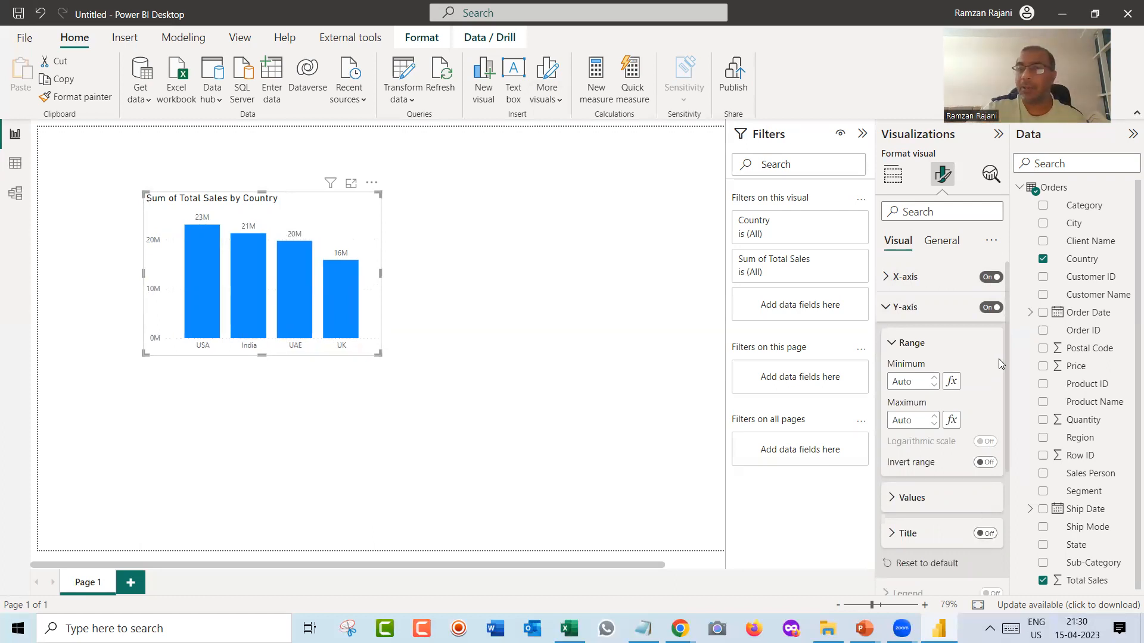
pyautogui.click(991, 310)
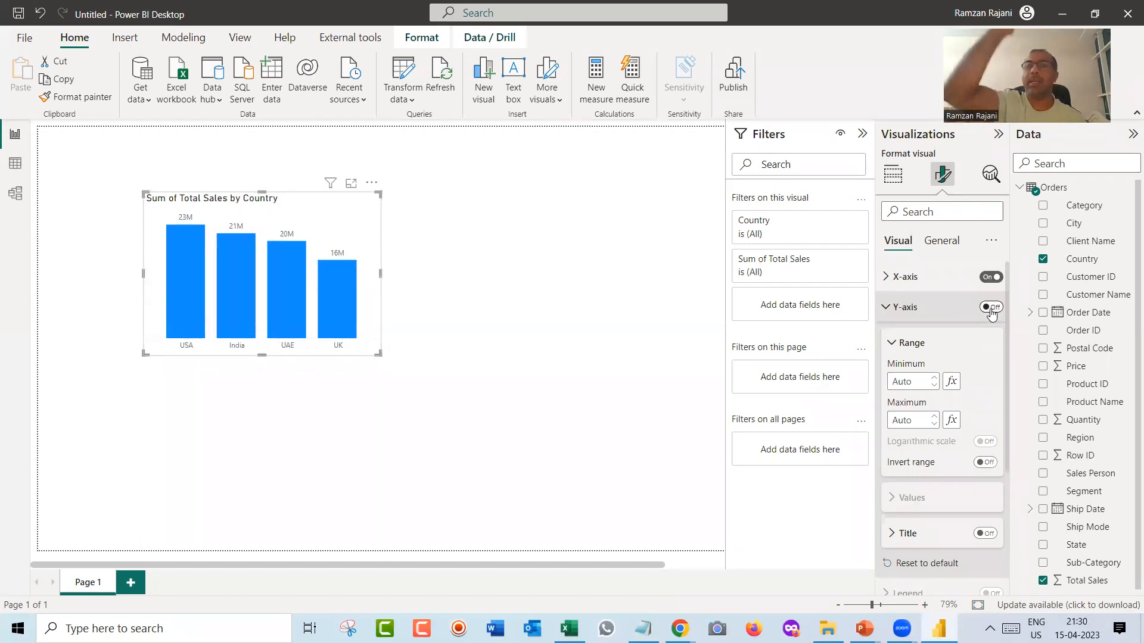
pyautogui.click(894, 312)
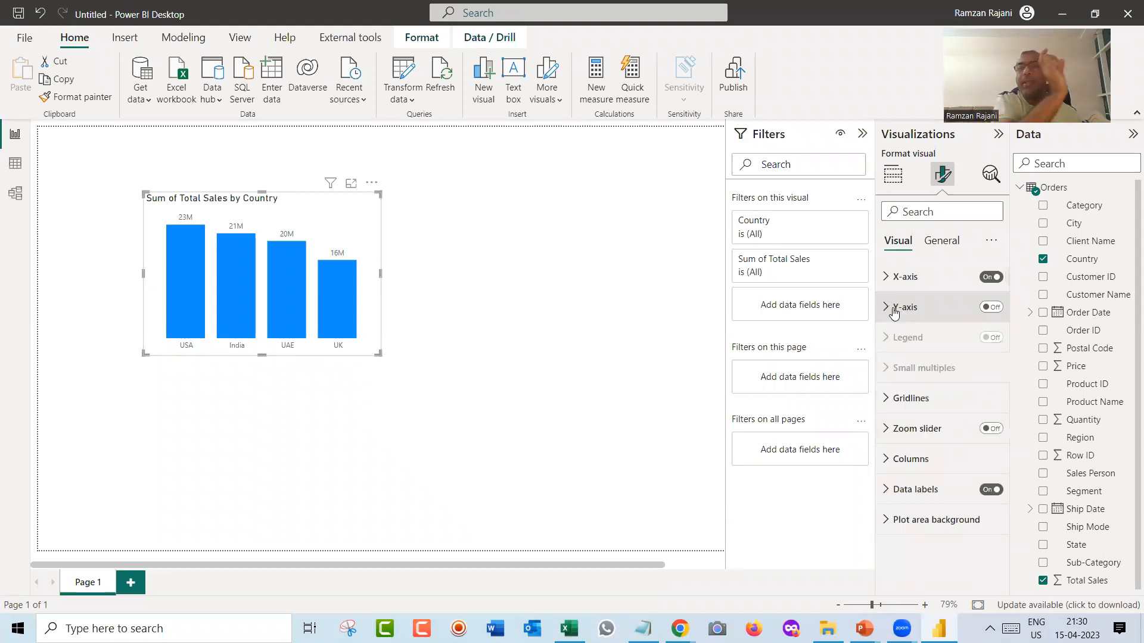
# Center the chart's title horizontally.
pyautogui.click(937, 248)
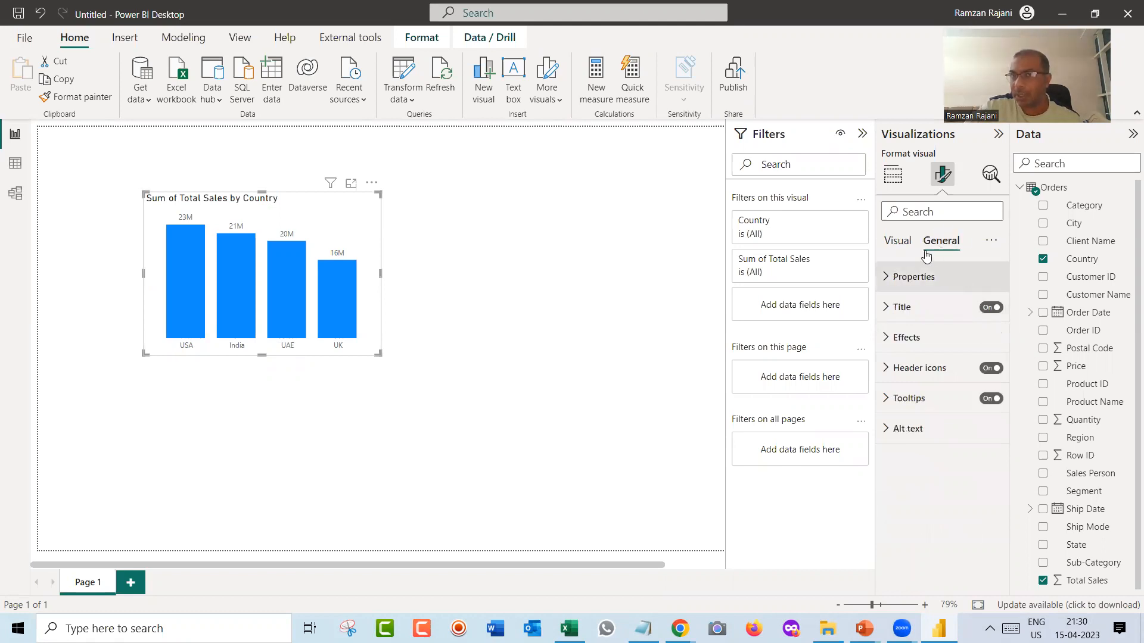
pyautogui.click(901, 308)
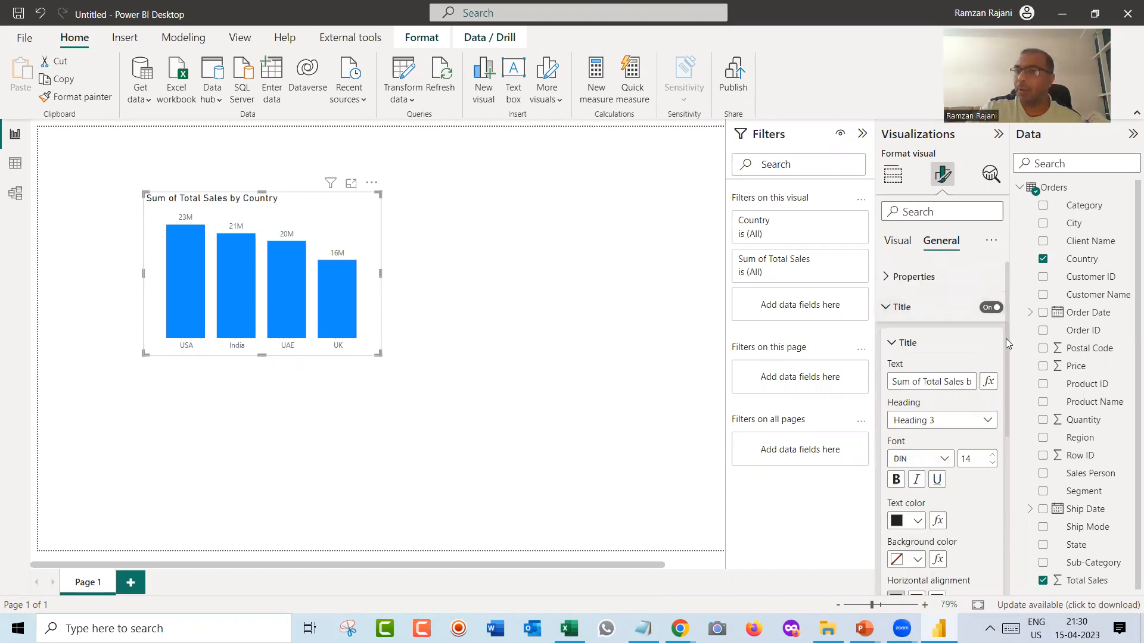
pyautogui.moveTo(1004, 342); pyautogui.dragTo(1013, 453)
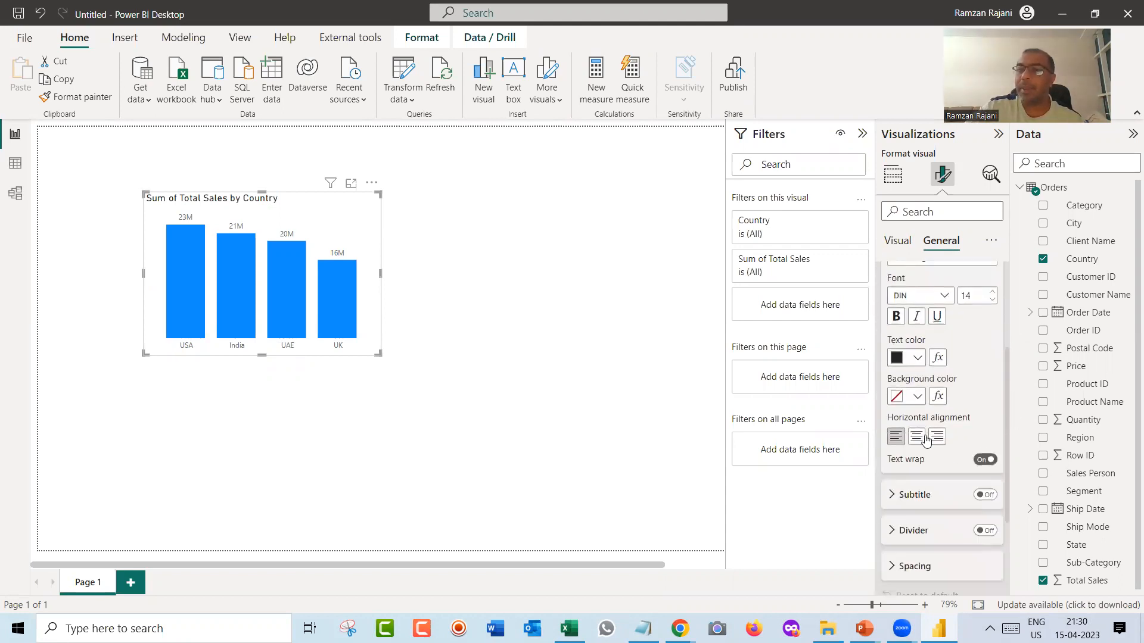
pyautogui.click(925, 439)
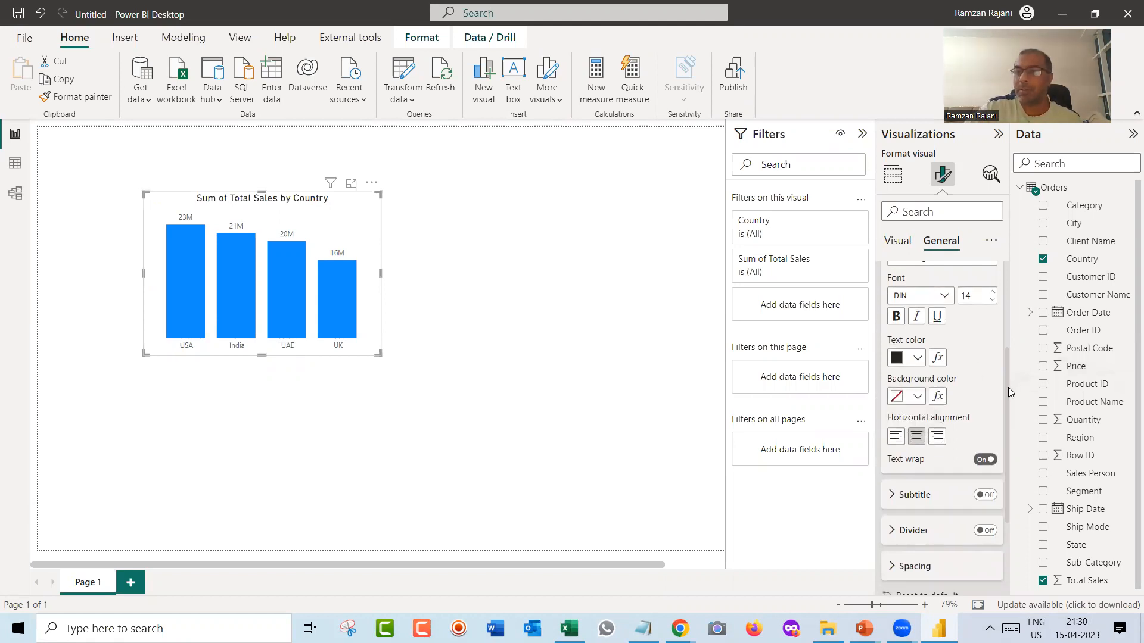
# Remove "Sum of" from the chart's title text so it reads "Total Sales by Country".
pyautogui.moveTo(1005, 357); pyautogui.dragTo(1004, 304)
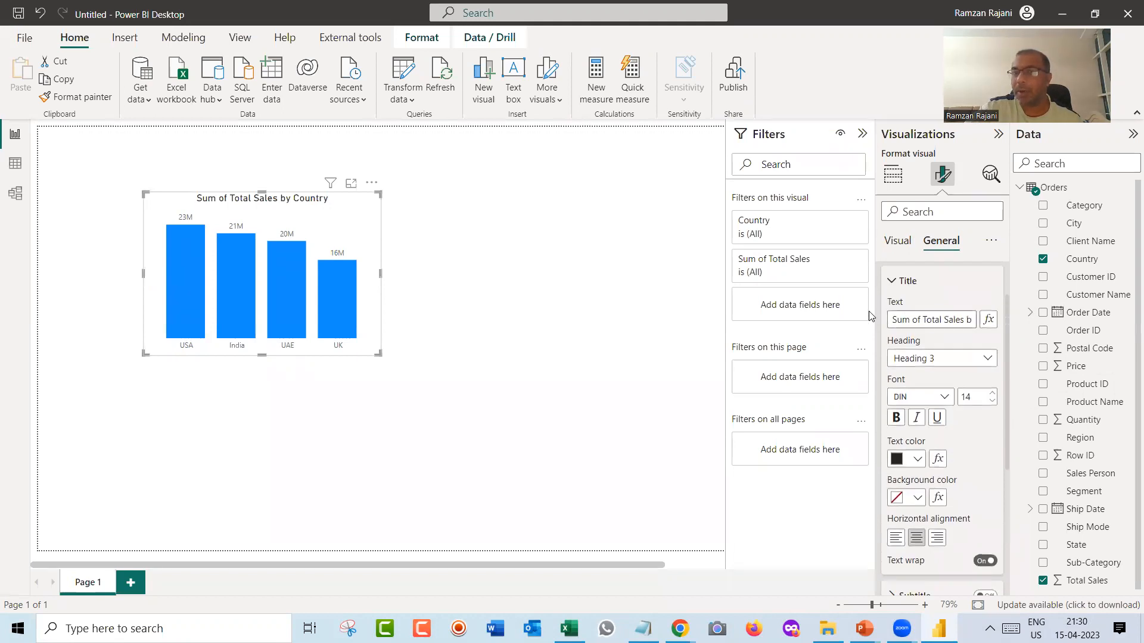
pyautogui.moveTo(927, 324); pyautogui.dragTo(873, 321)
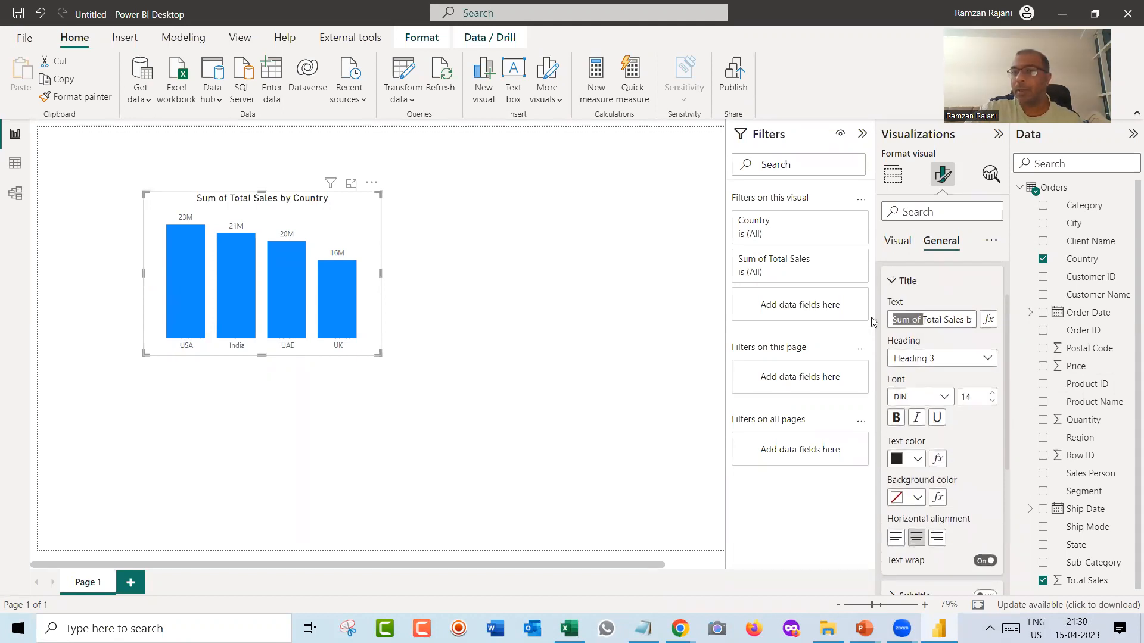
pyautogui.press('BackSpace')
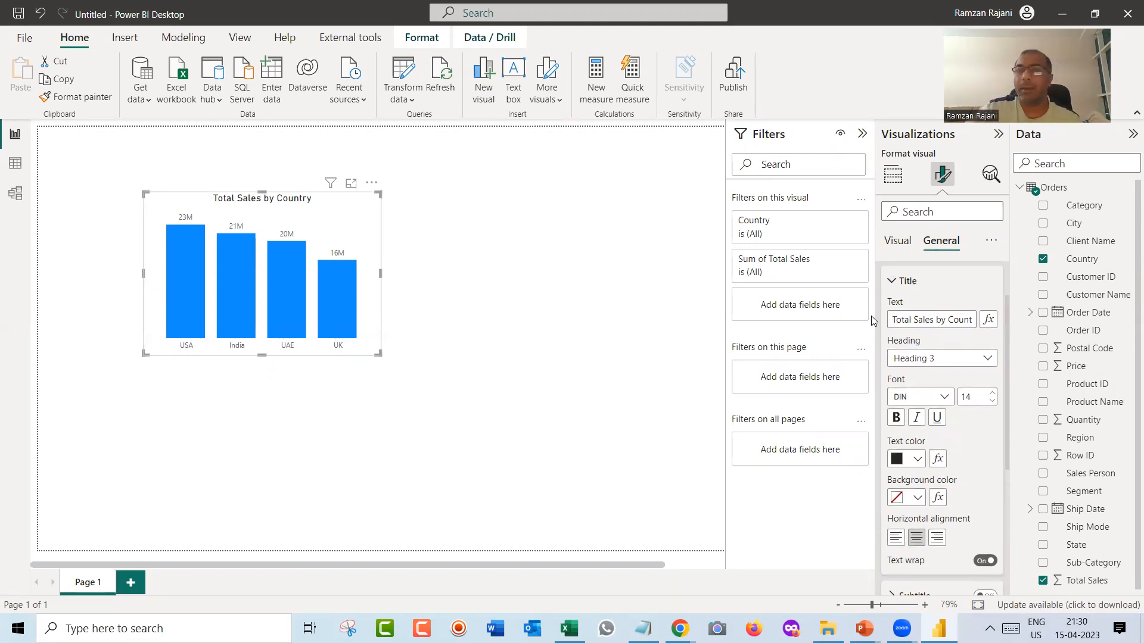
pyautogui.click(891, 281)
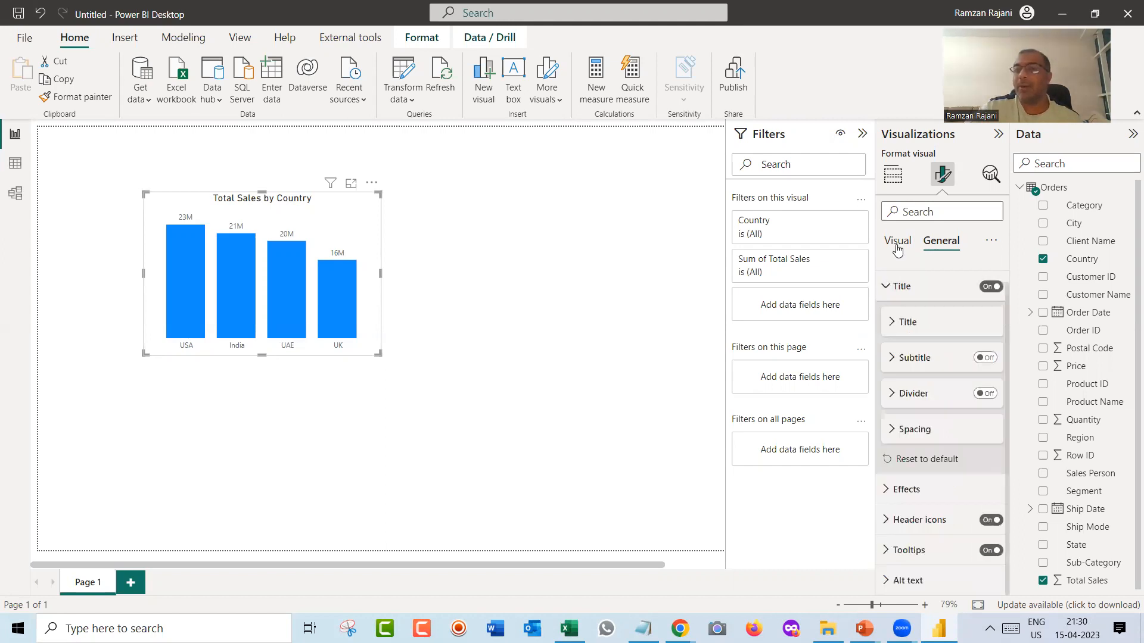
pyautogui.click(899, 286)
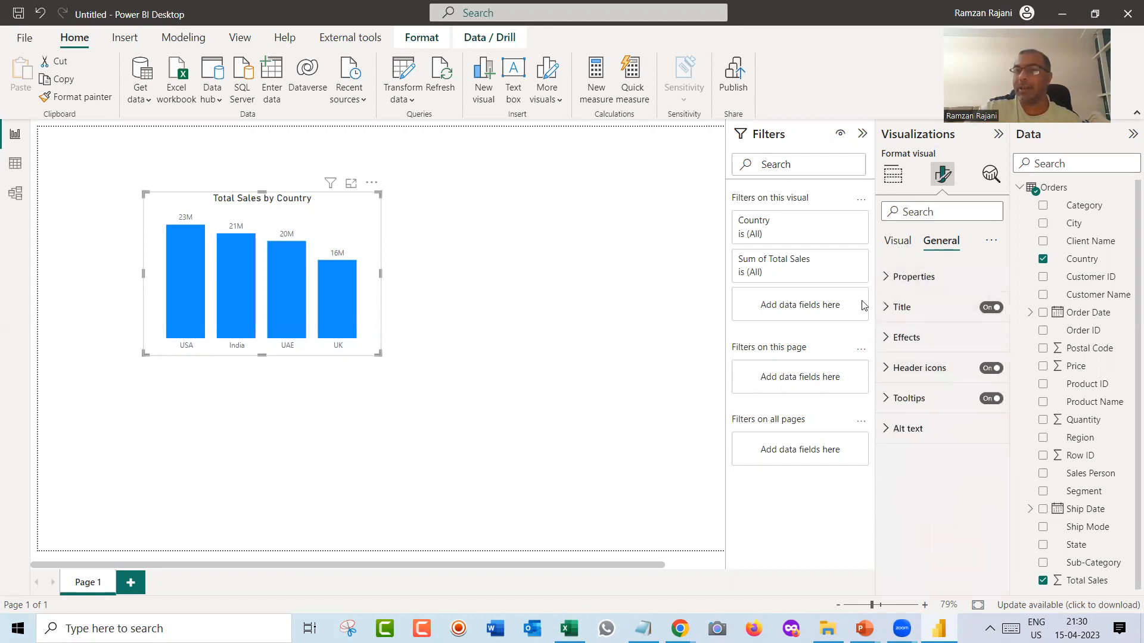
# Turn on the visual border and shadow effects for the Total Sales by Country chart and check its look unselected.
pyautogui.click(916, 343)
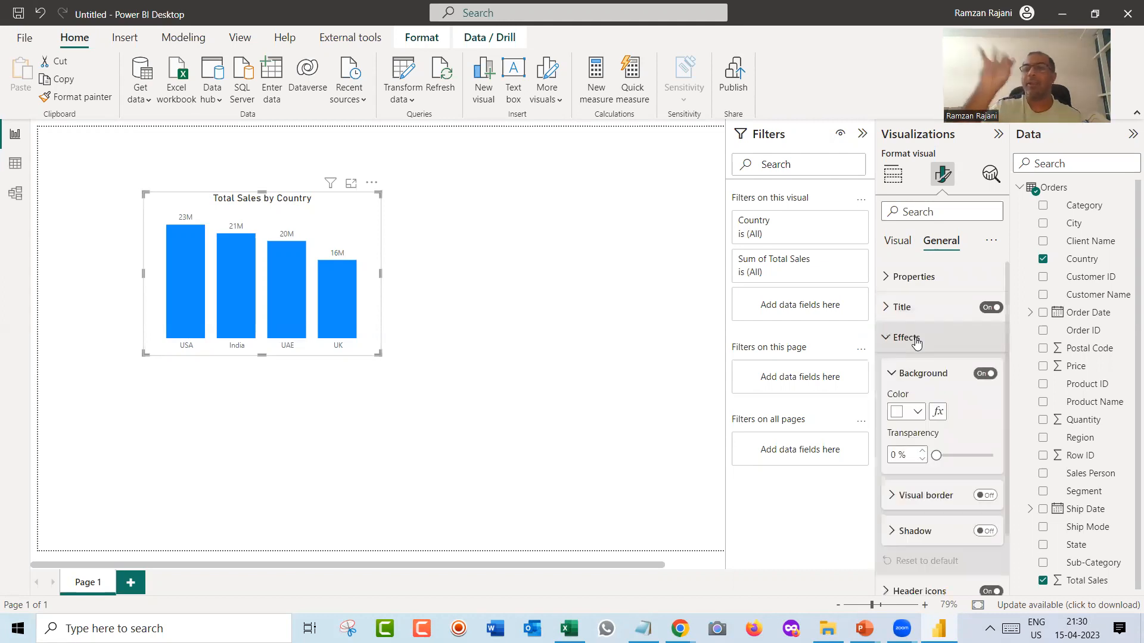
pyautogui.click(986, 496)
pyautogui.click(987, 531)
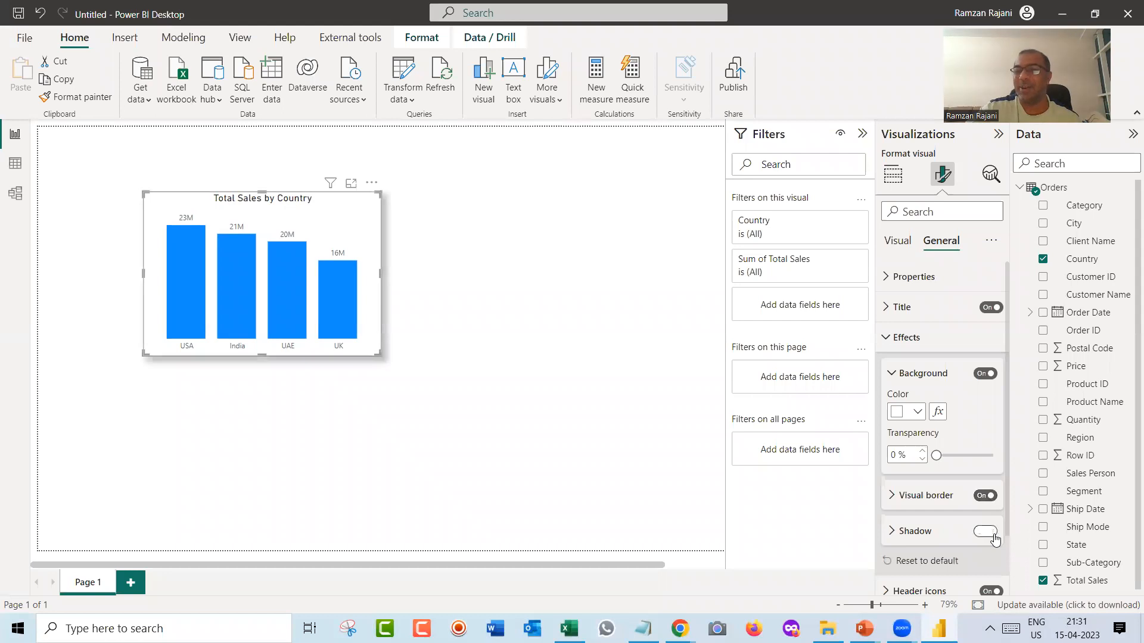
pyautogui.click(499, 323)
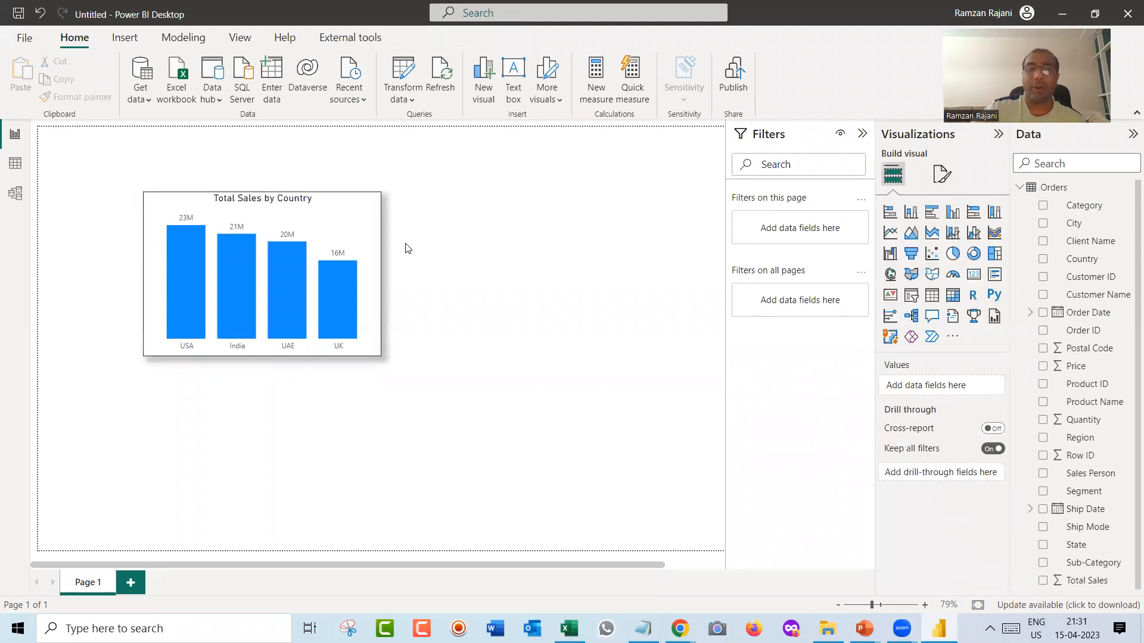
pyautogui.click(363, 207)
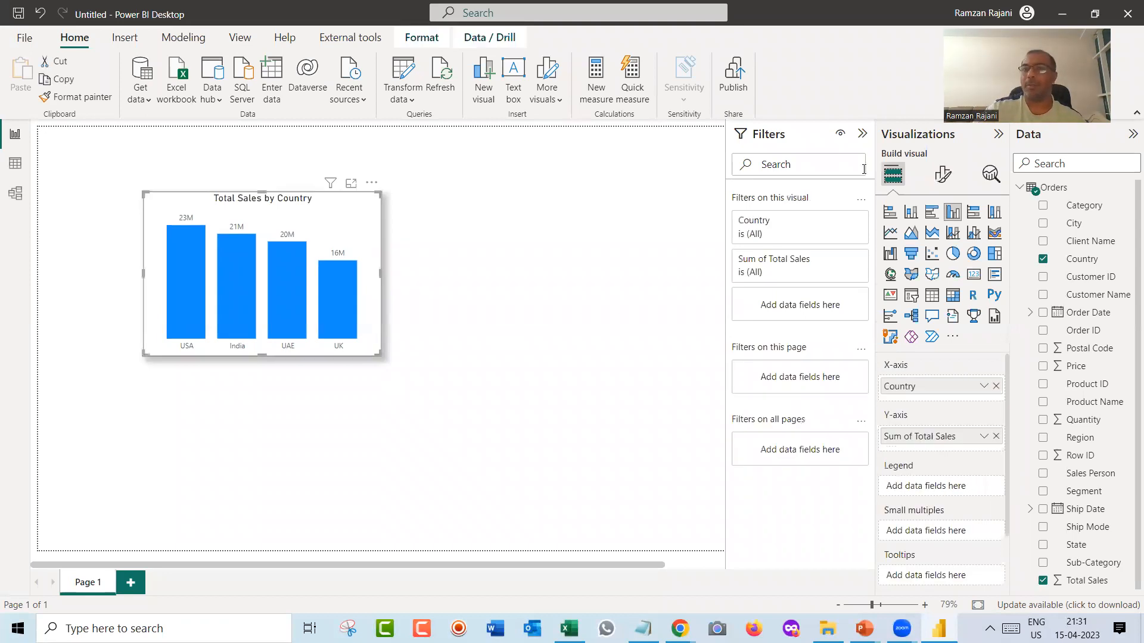
# Set the rounded corners of the Total Sales by Country chart's visual border to 10 px.
pyautogui.click(942, 173)
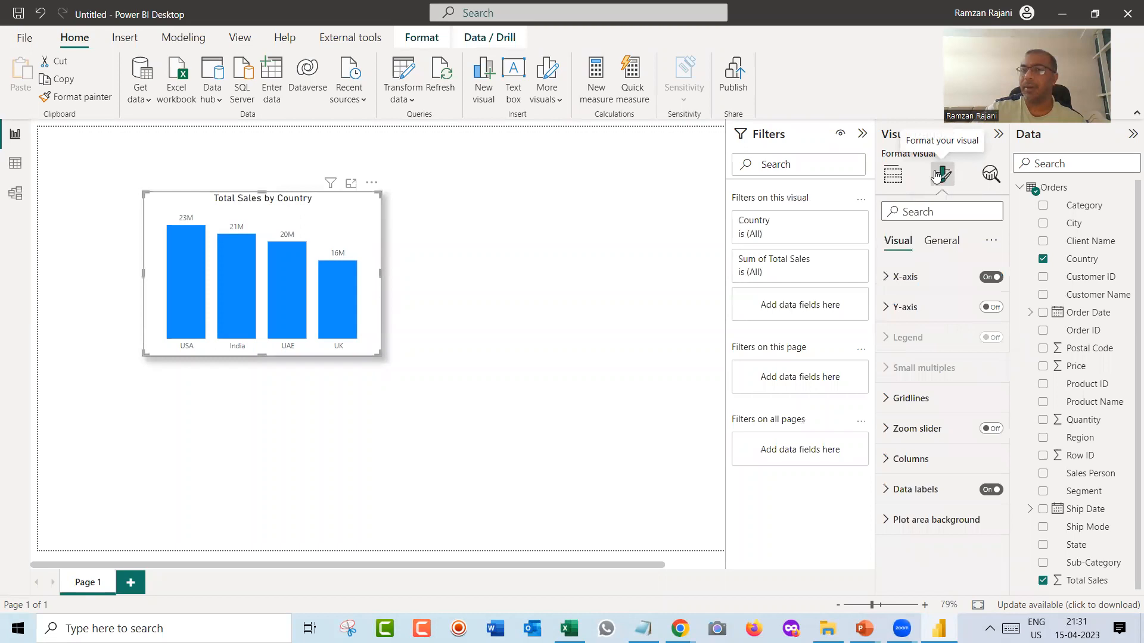
pyautogui.click(943, 247)
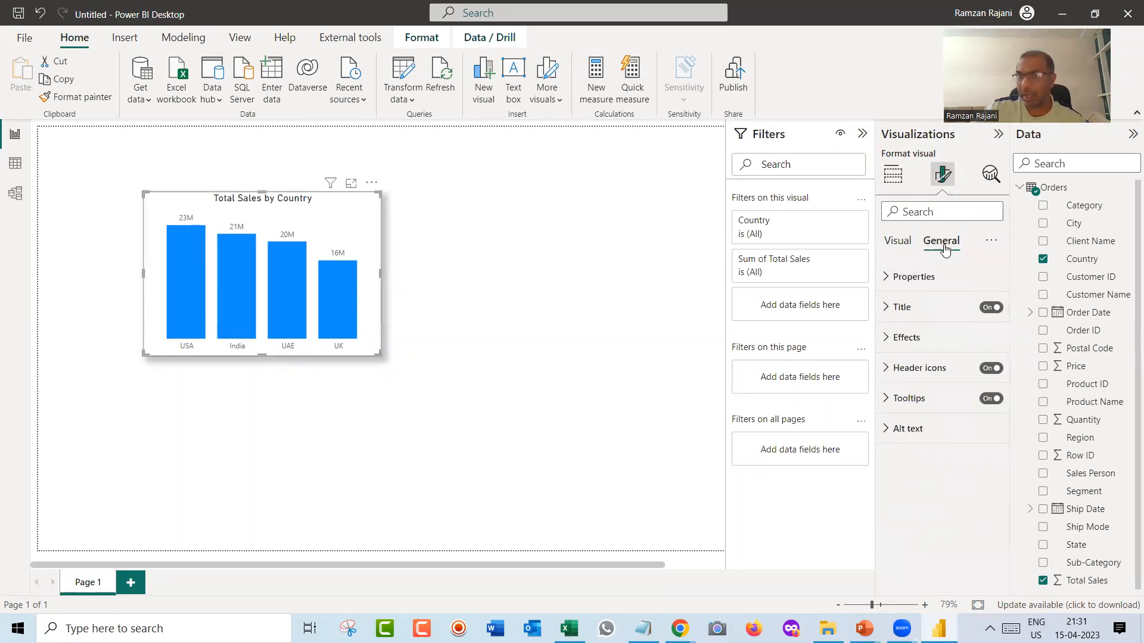
pyautogui.click(915, 339)
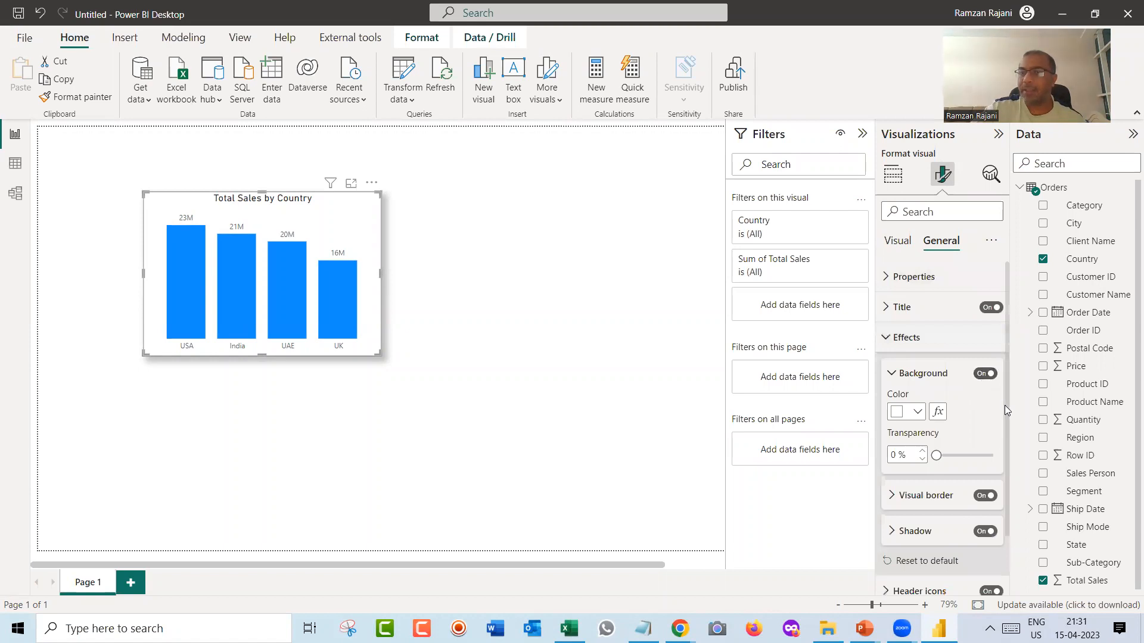
pyautogui.moveTo(1005, 405); pyautogui.dragTo(1003, 487)
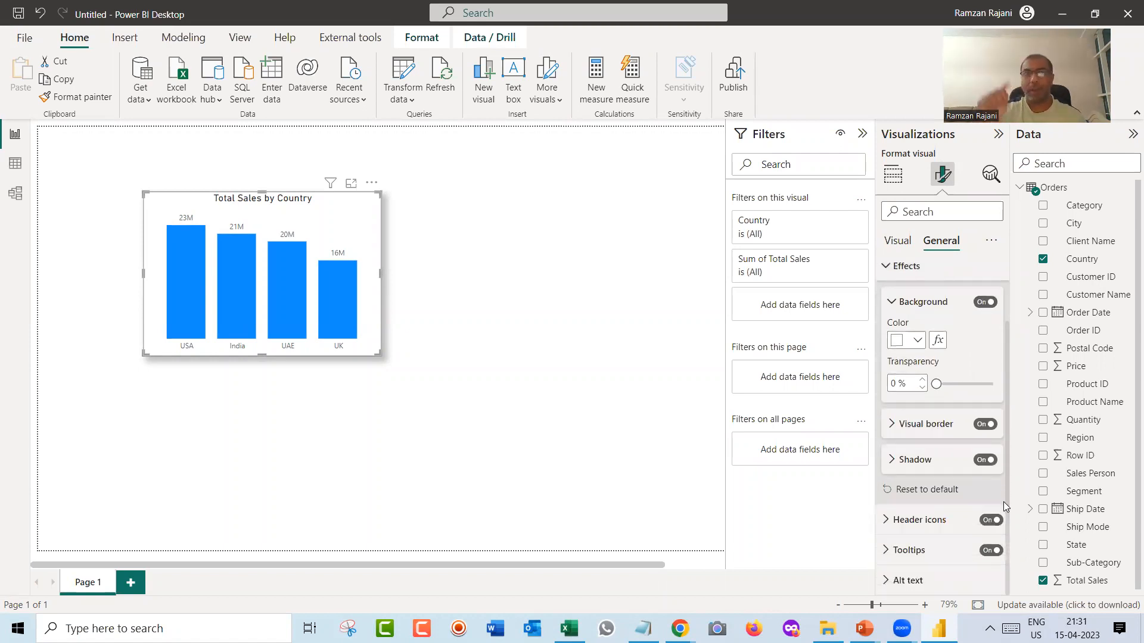
pyautogui.click(896, 431)
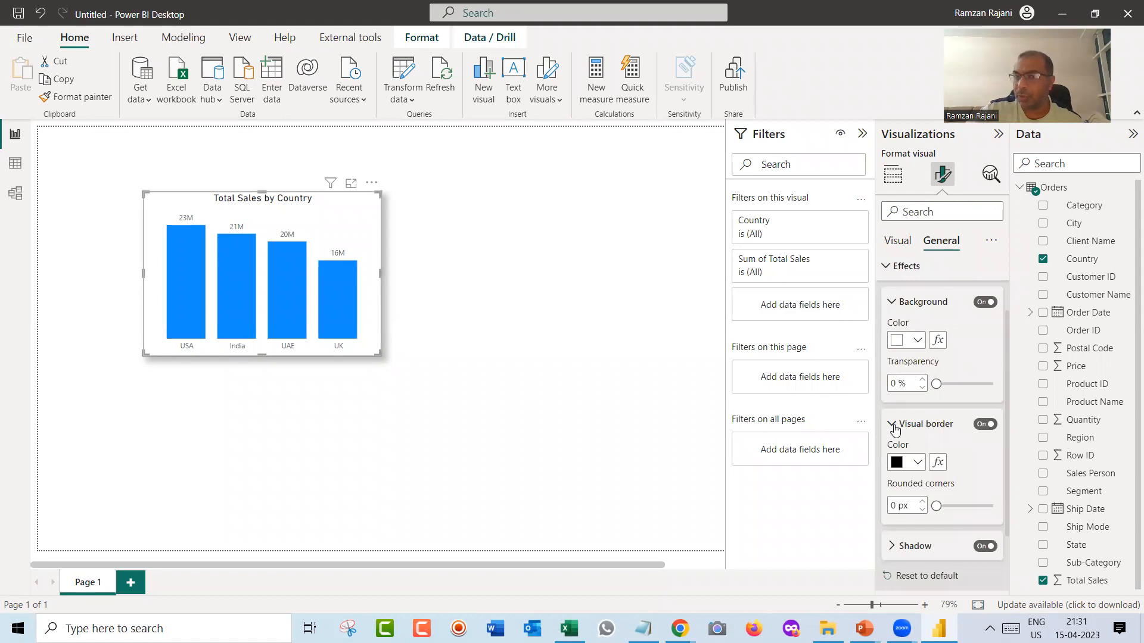
pyautogui.doubleClick(893, 505)
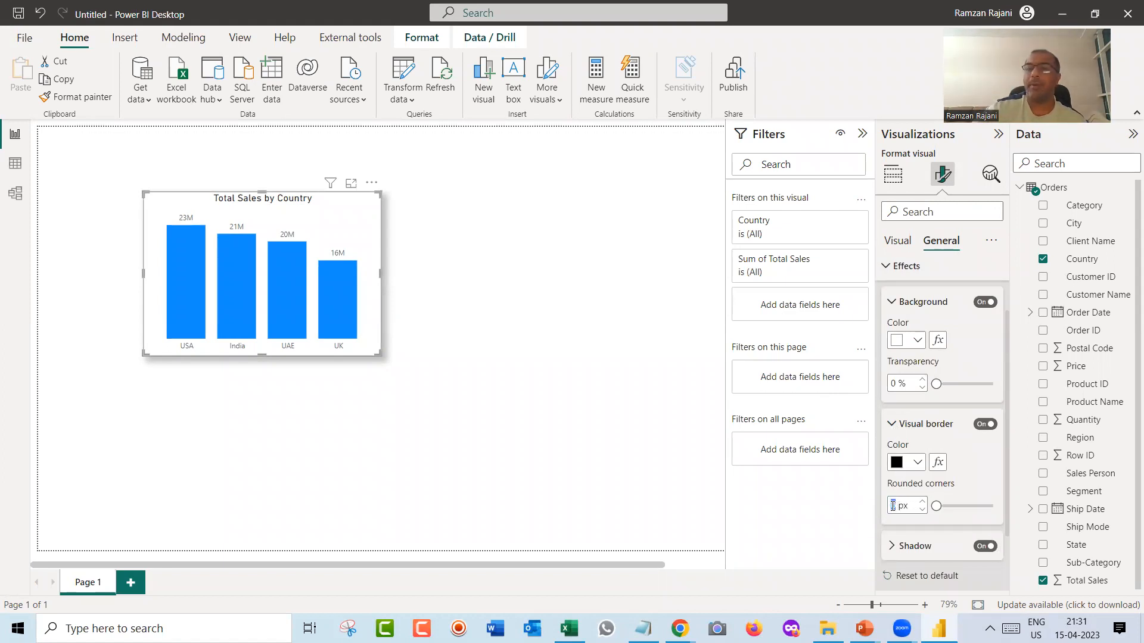
pyautogui.write('10')
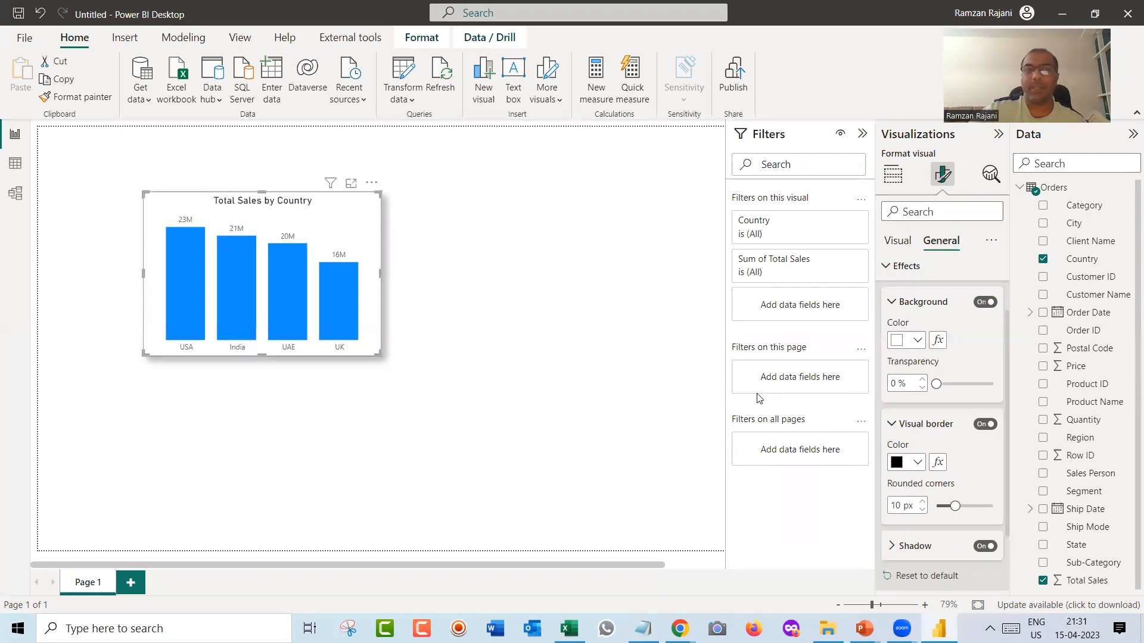
pyautogui.click(600, 317)
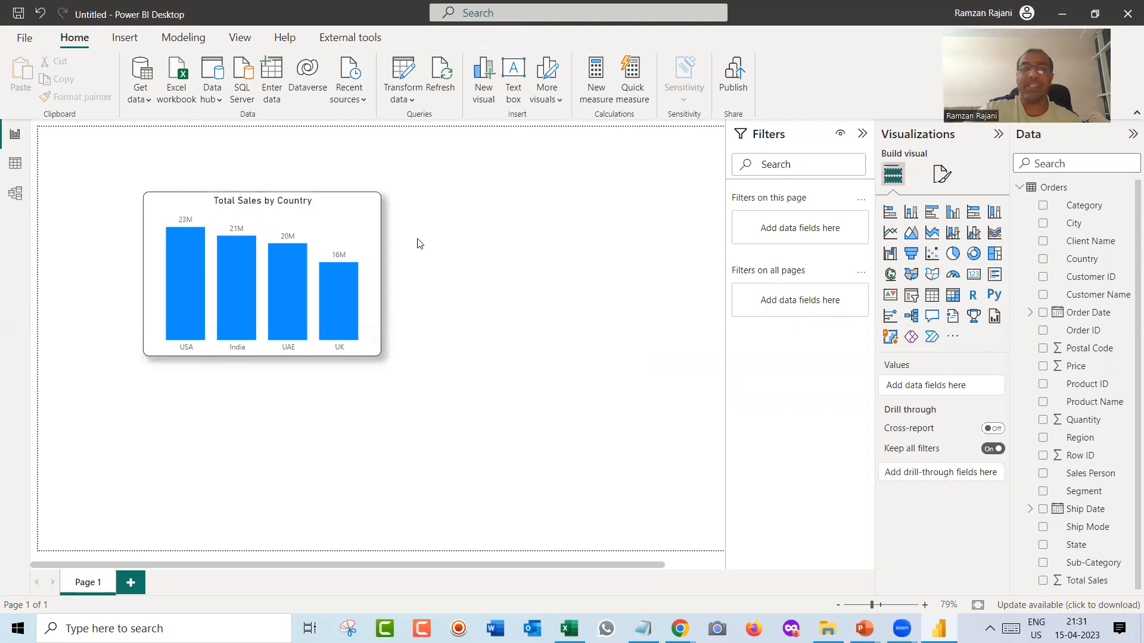
# Switch to the Notepad note with the colour codes and copy the green hex code #44B388.
pyautogui.click(359, 210)
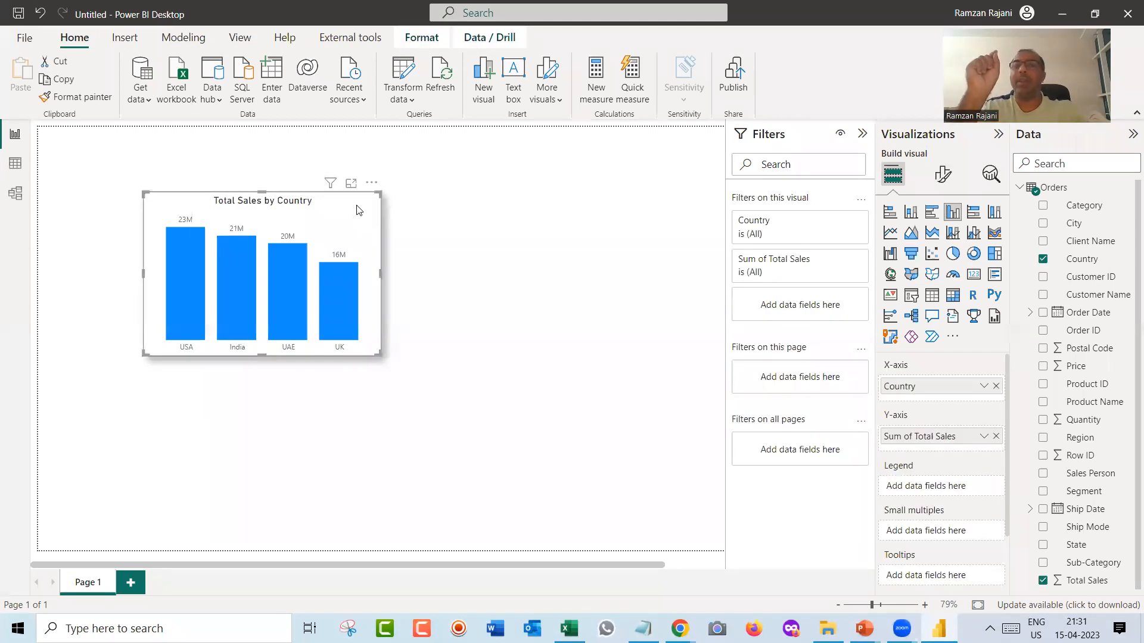
pyautogui.hotkey('alt', 'Tab')
pyautogui.hotkey('alt', 'Tab')
pyautogui.hotkey('alt', 'Tab')
pyautogui.hotkey('alt', 'Tab')
pyautogui.hotkey('alt', 'Tab')
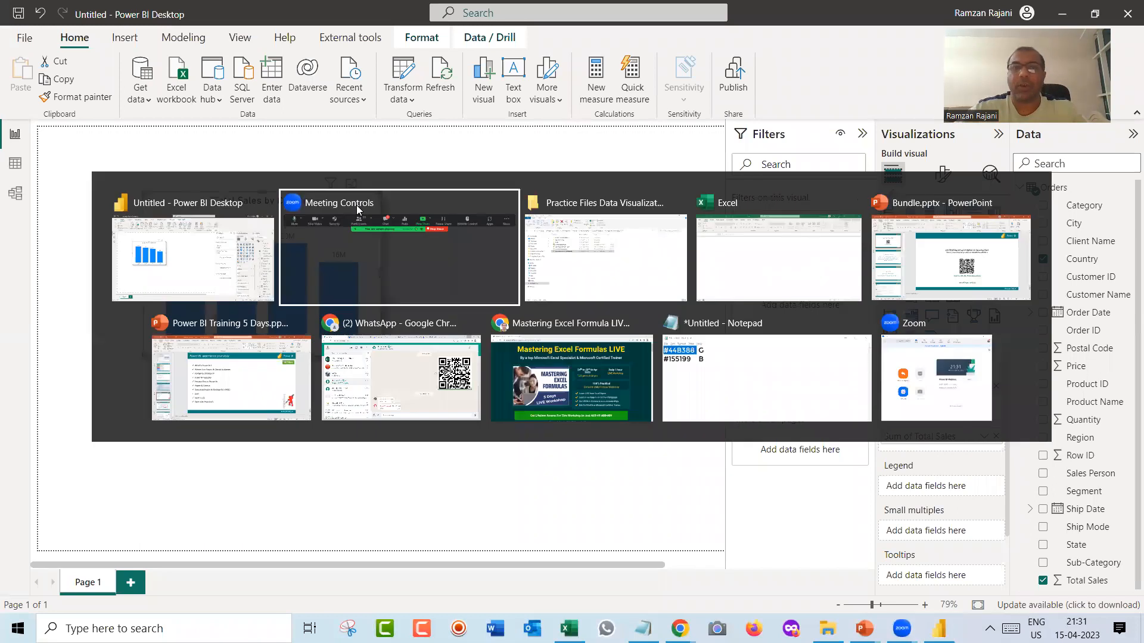
pyautogui.hotkey('alt', 'Tab')
pyautogui.hotkey('alt', 'Tab')
pyautogui.hotkey('alt', 'Tab')
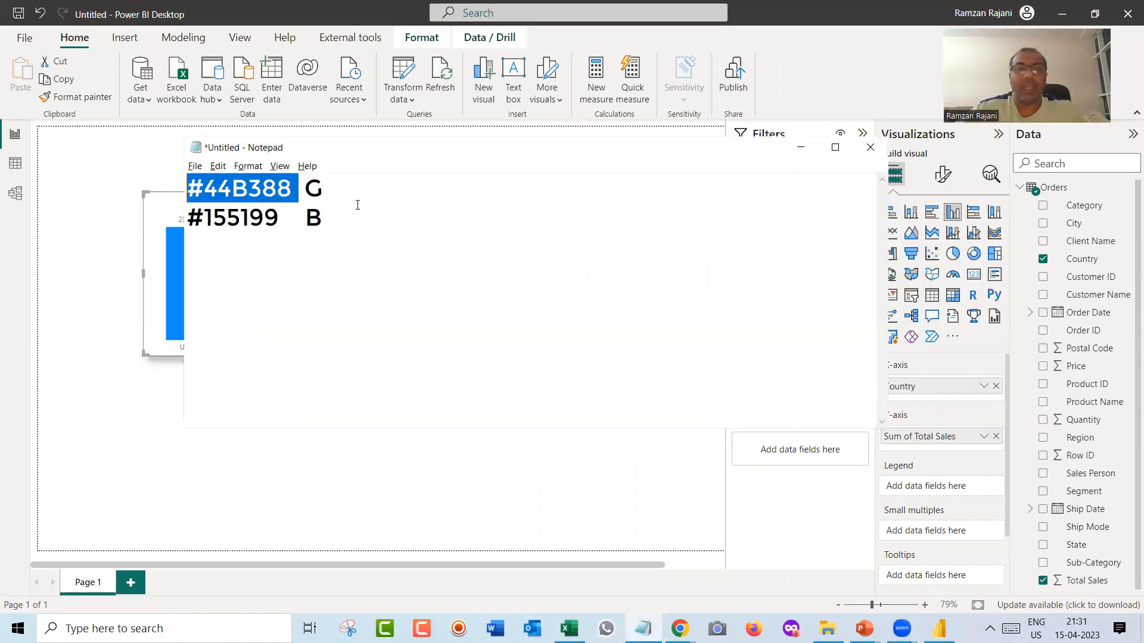
pyautogui.press('Left')
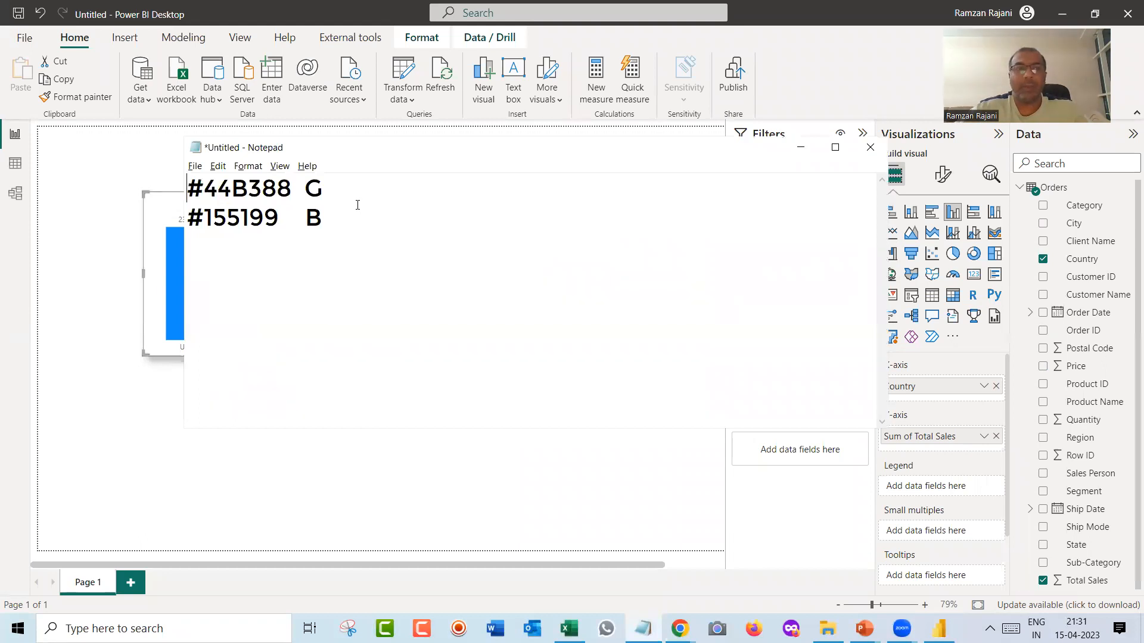
pyautogui.hotkey('ctrl', 'shift', 'Right')
pyautogui.hotkey('shift', 'Left')
pyautogui.hotkey('shift', 'Left')
pyautogui.hotkey('ctrl', 'c')
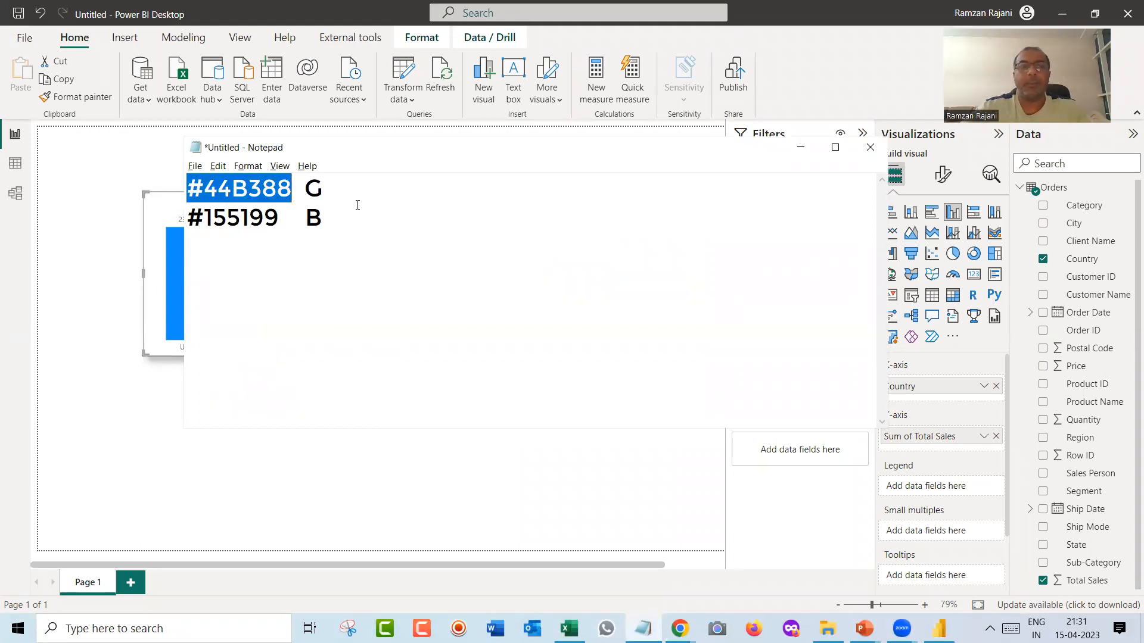
# Switch back to Power BI and set the chart's default column colour to the copied hex code #44B388.
pyautogui.hotkey('alt', 'Tab')
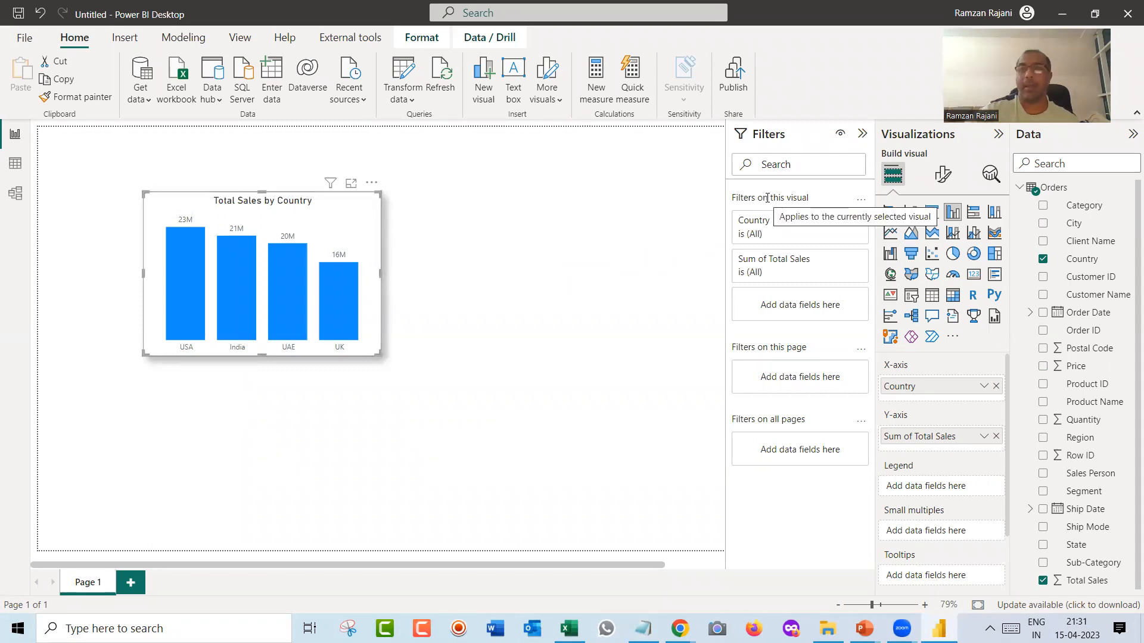
pyautogui.click(933, 186)
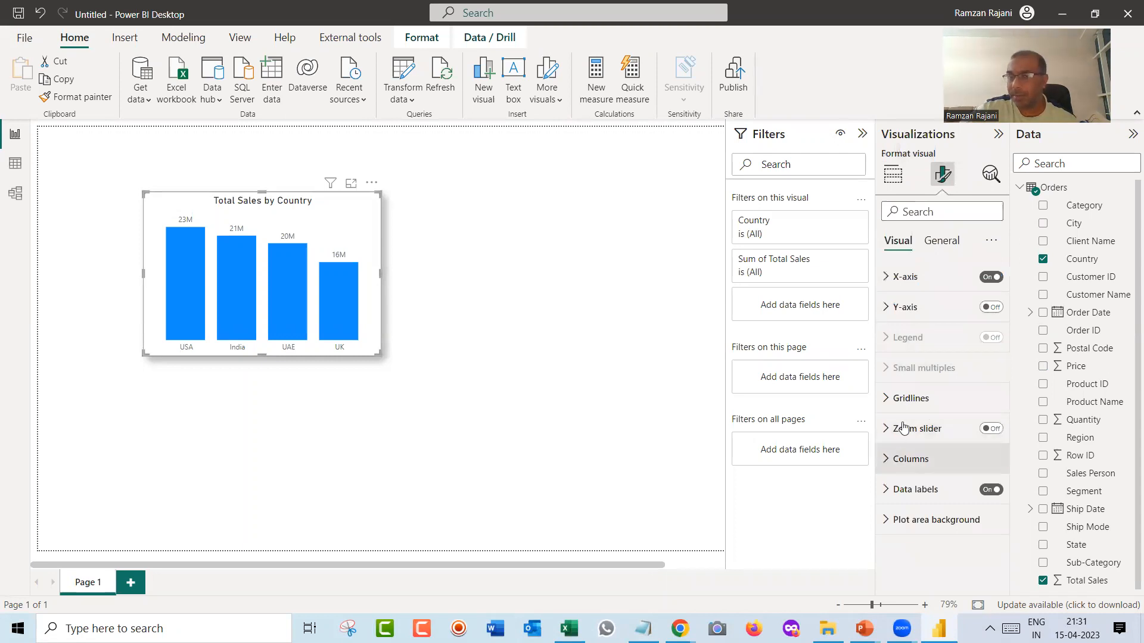
pyautogui.click(924, 462)
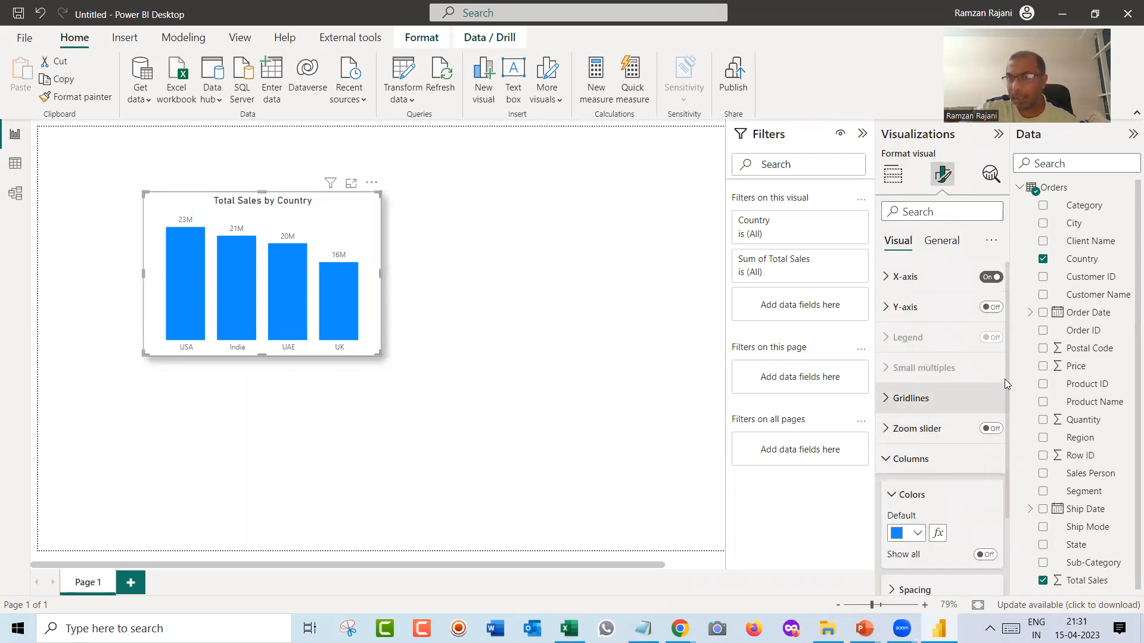
pyautogui.moveTo(1007, 376); pyautogui.dragTo(1013, 492)
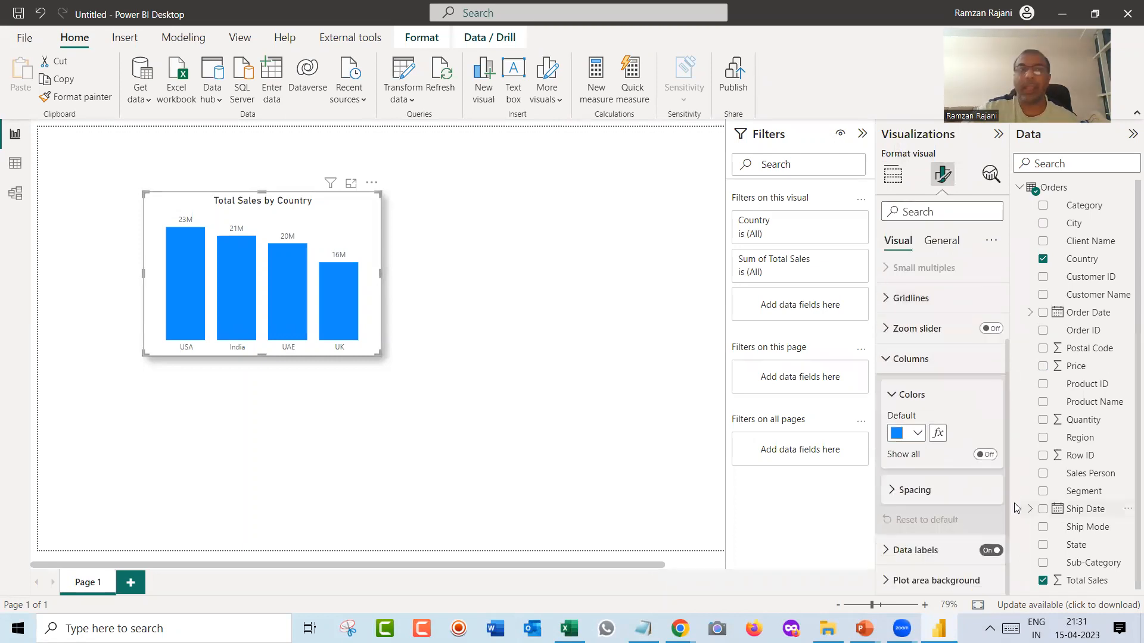
pyautogui.click(986, 455)
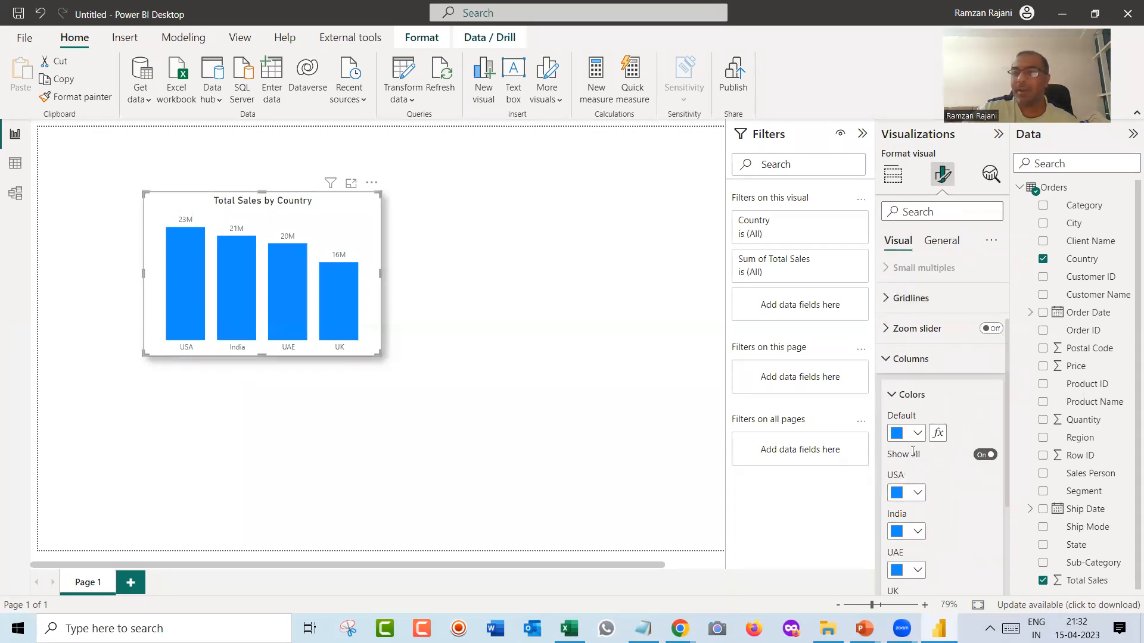
pyautogui.click(985, 455)
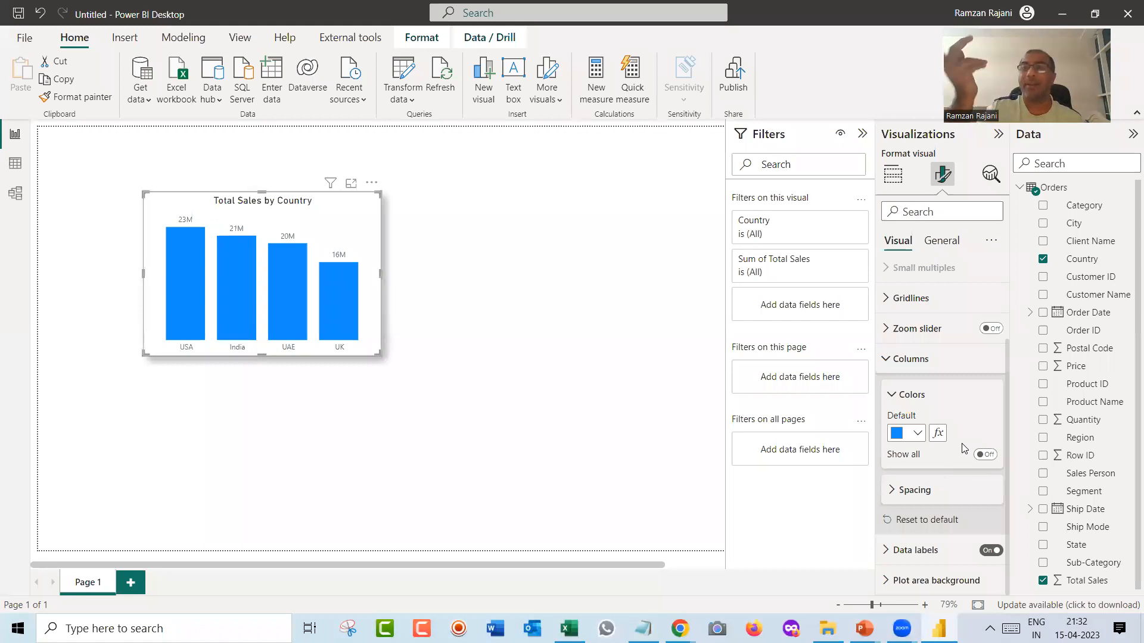
pyautogui.click(918, 434)
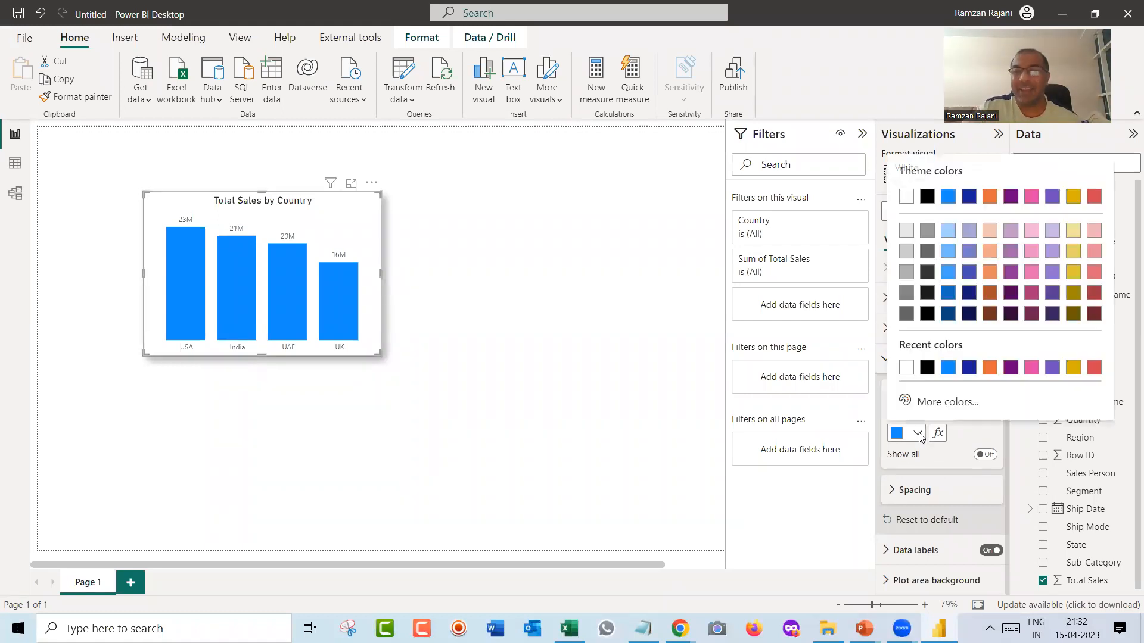
pyautogui.click(930, 403)
pyautogui.hotkey('ctrl', 'v')
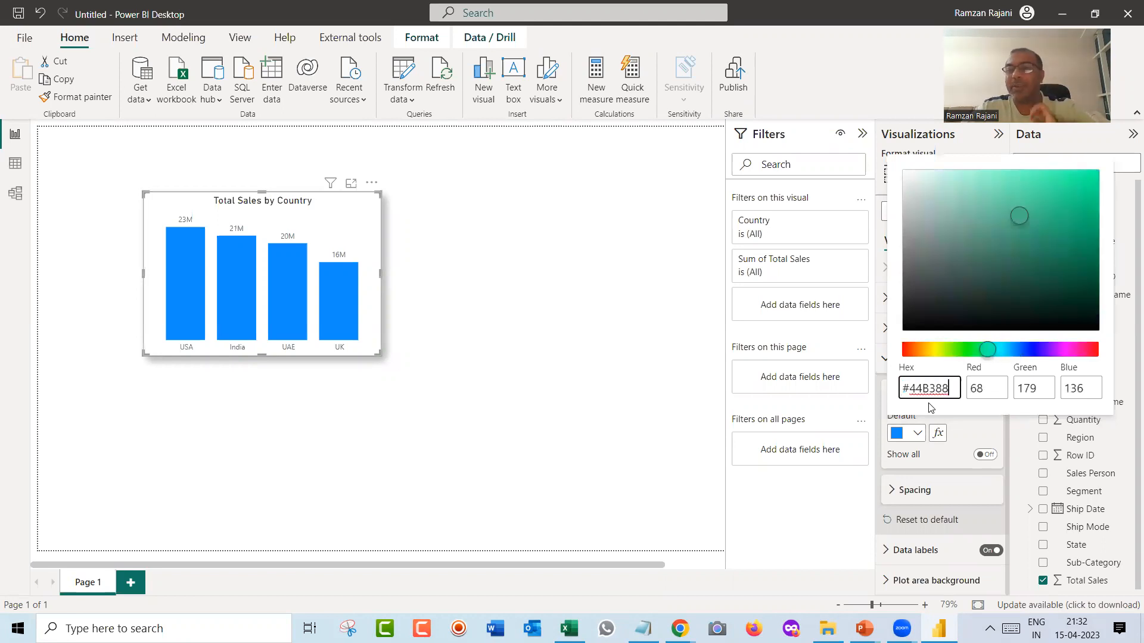
pyautogui.click(554, 265)
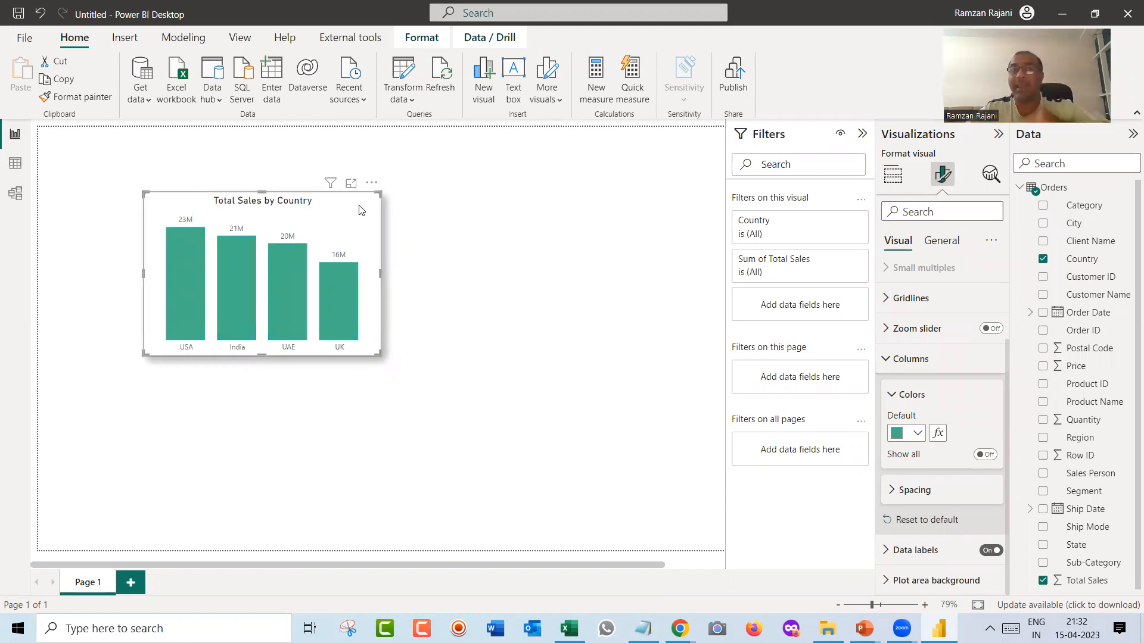
# Set the position of the chart's data labels to Inside end.
pyautogui.click(886, 358)
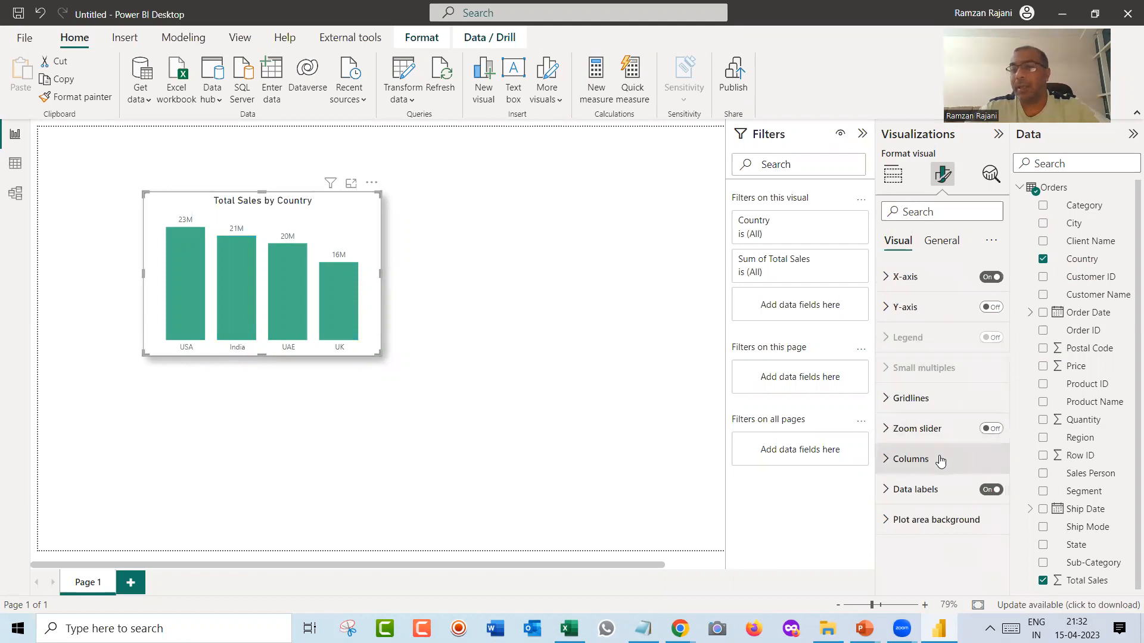
pyautogui.click(928, 498)
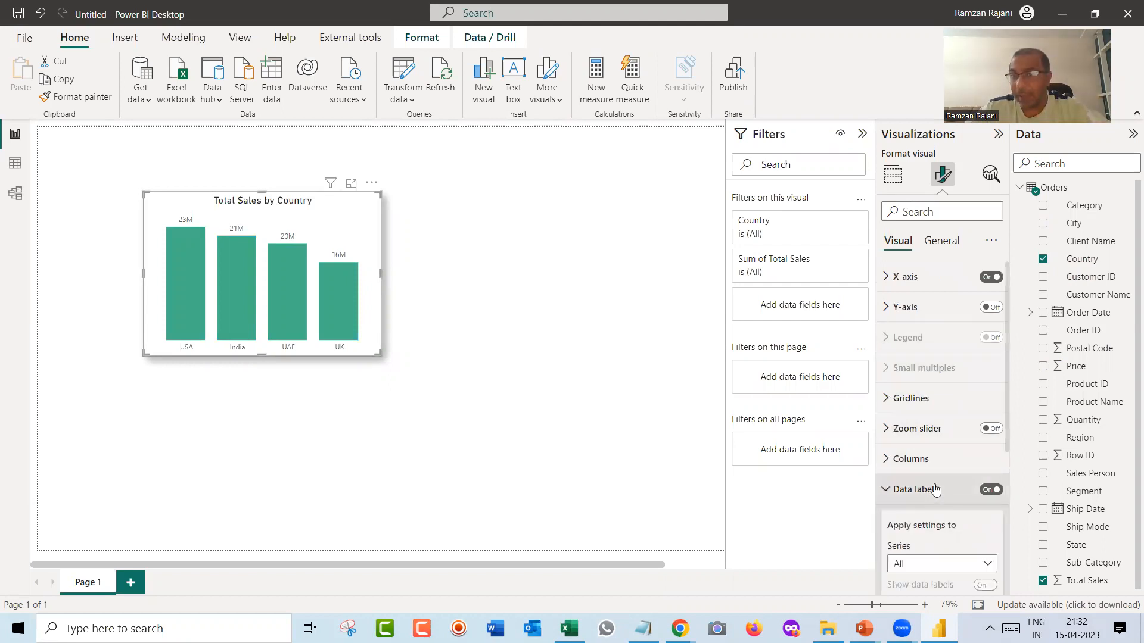
pyautogui.scroll(-2, 1006, 400)
pyautogui.moveTo(1037, 483); pyautogui.dragTo(1045, 551)
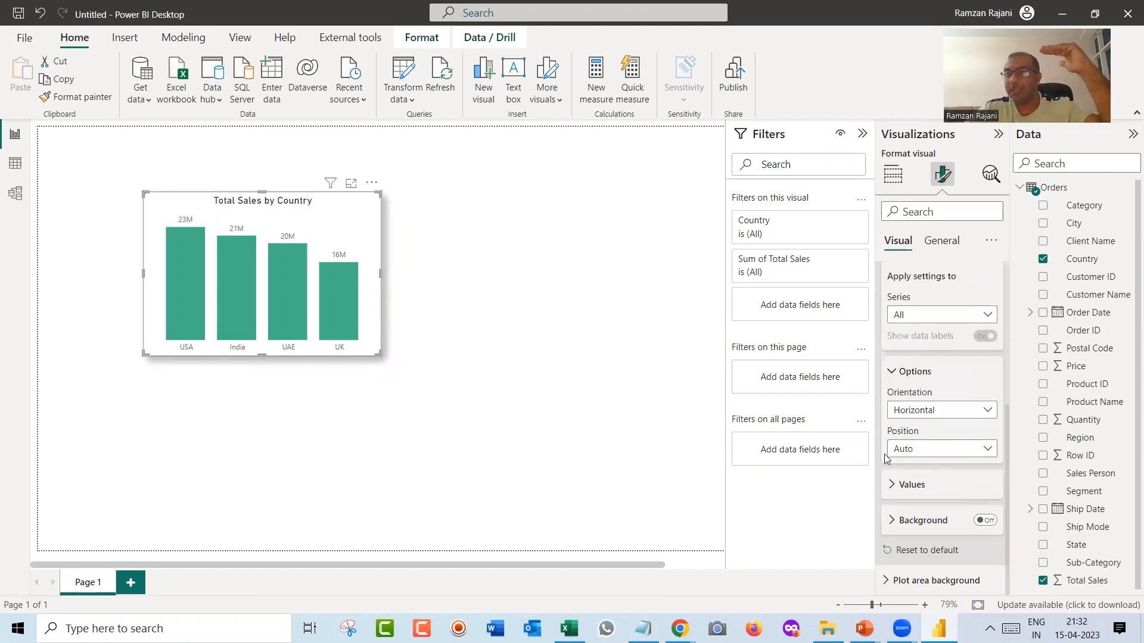
pyautogui.click(926, 450)
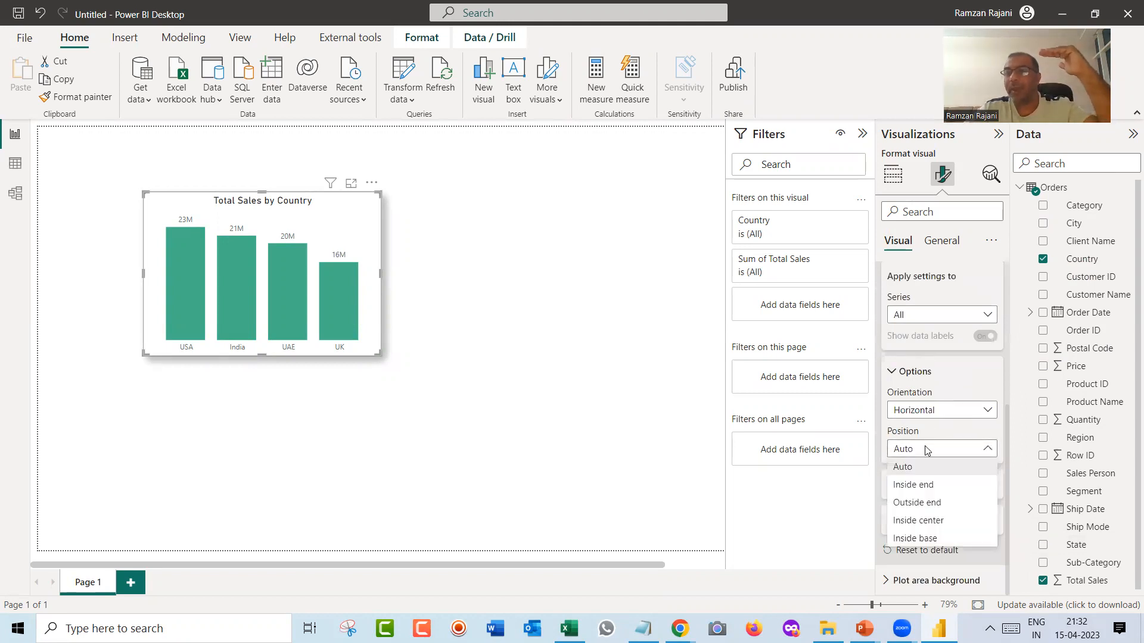
pyautogui.click(925, 484)
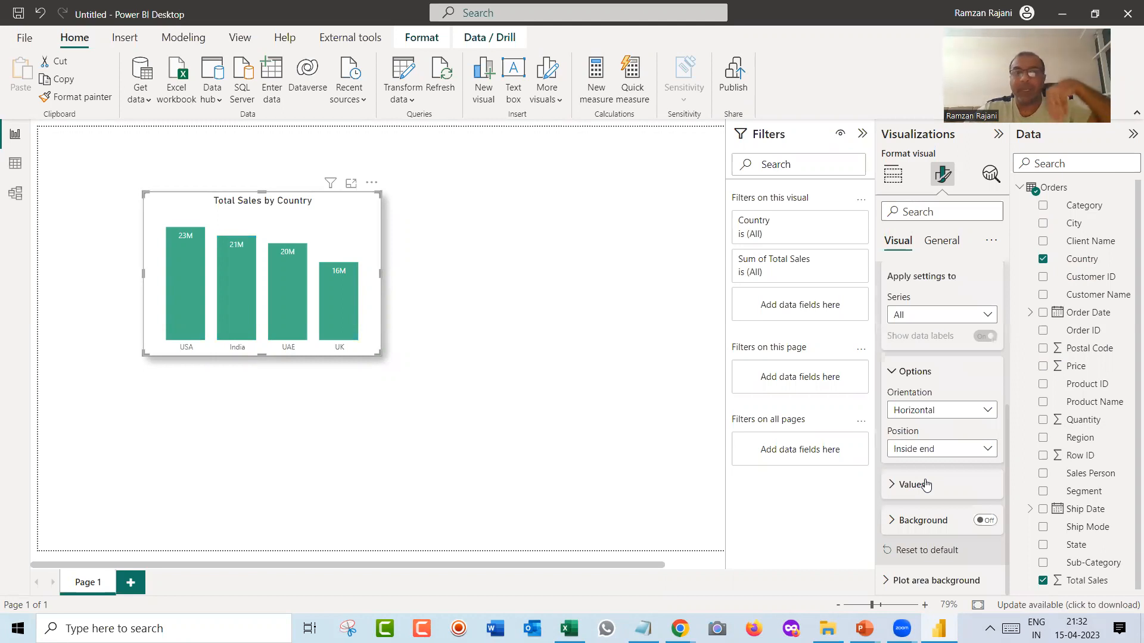
pyautogui.click(589, 225)
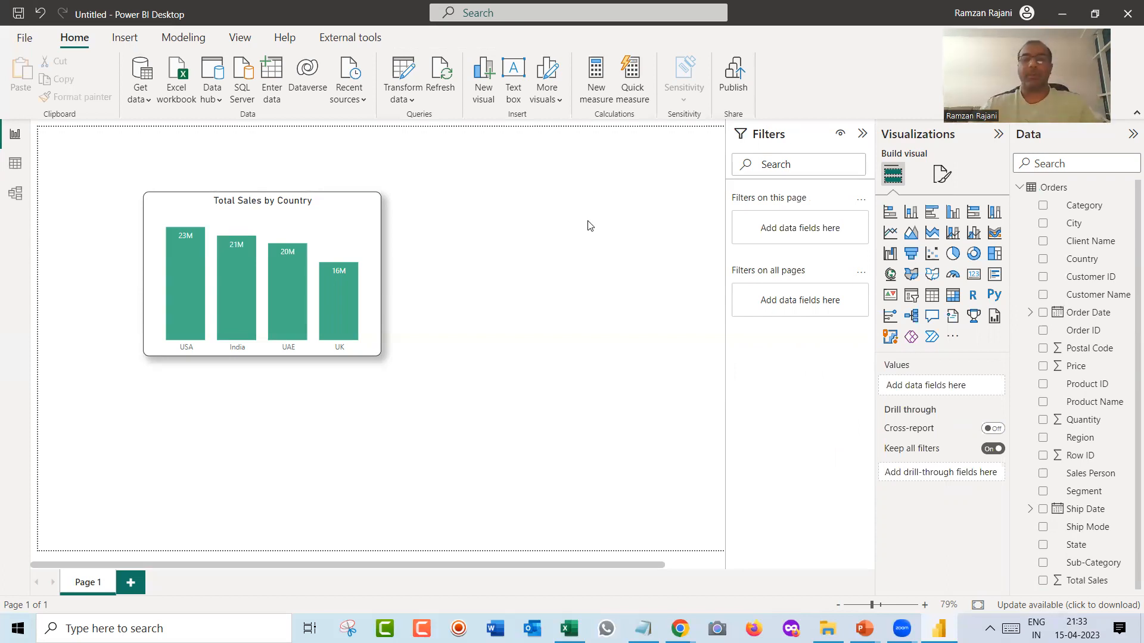
# Collapse the Filters pane and place a copy of the Total Sales by Country chart beside the original.
pyautogui.click(863, 135)
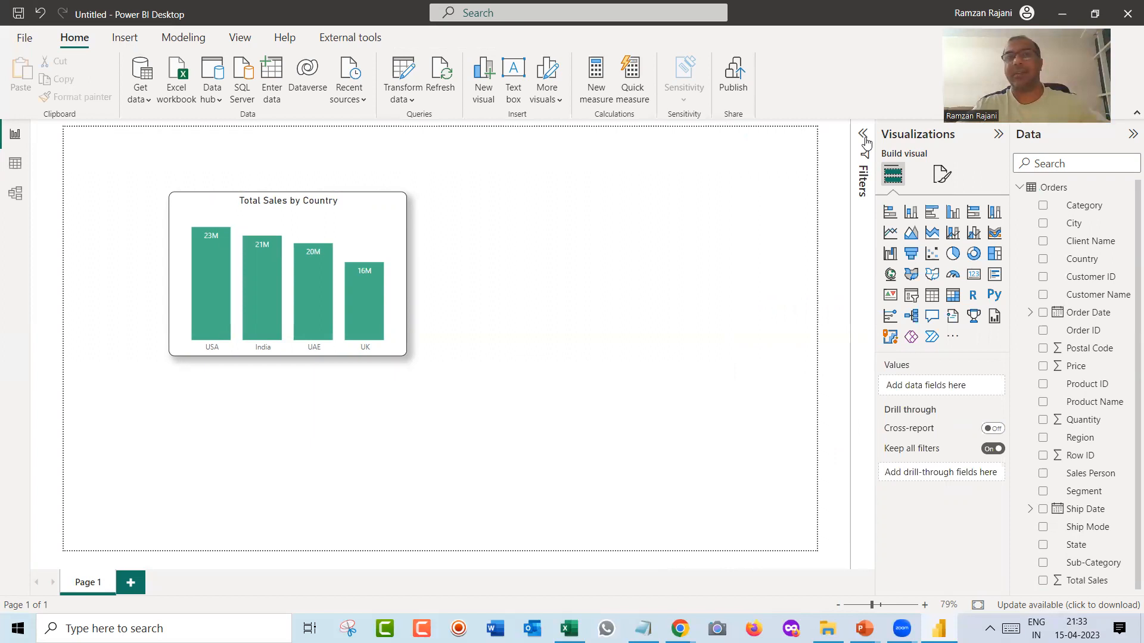
pyautogui.click(381, 201)
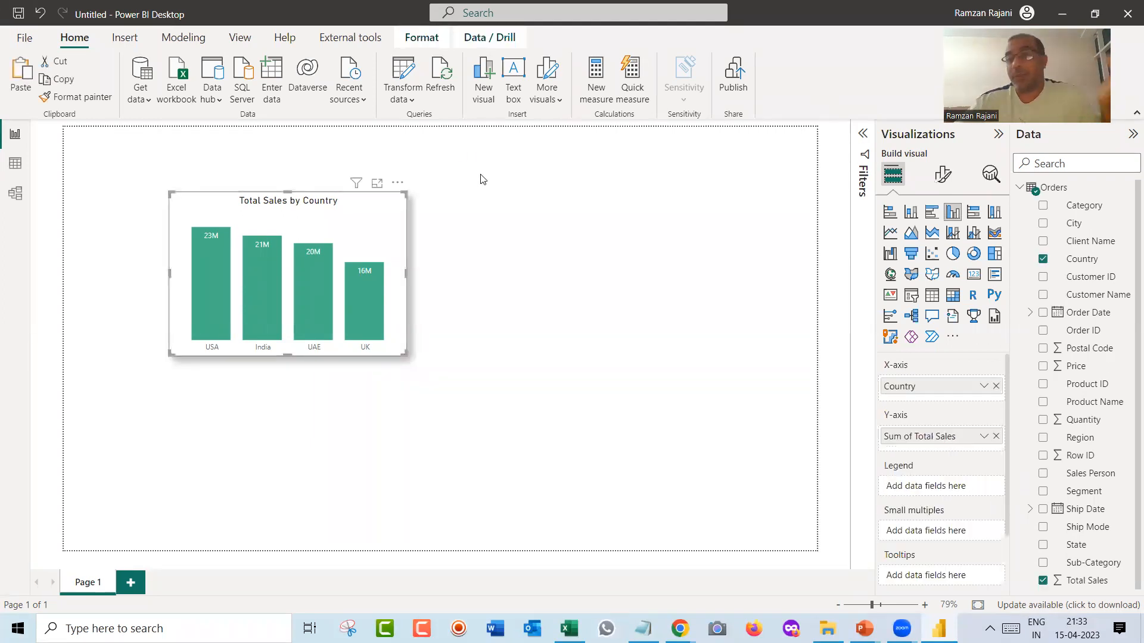
pyautogui.click(574, 223)
pyautogui.moveTo(395, 226); pyautogui.dragTo(616, 214)
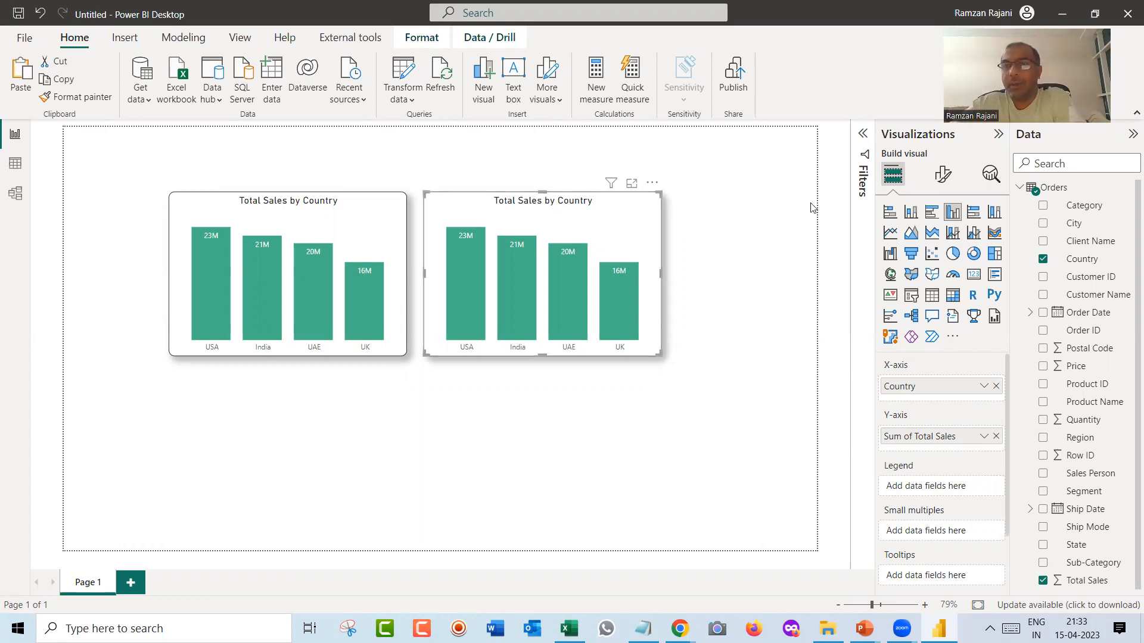
# Change the copied chart to a clustered bar chart and replace Country with Region on its Y-axis.
pyautogui.click(932, 215)
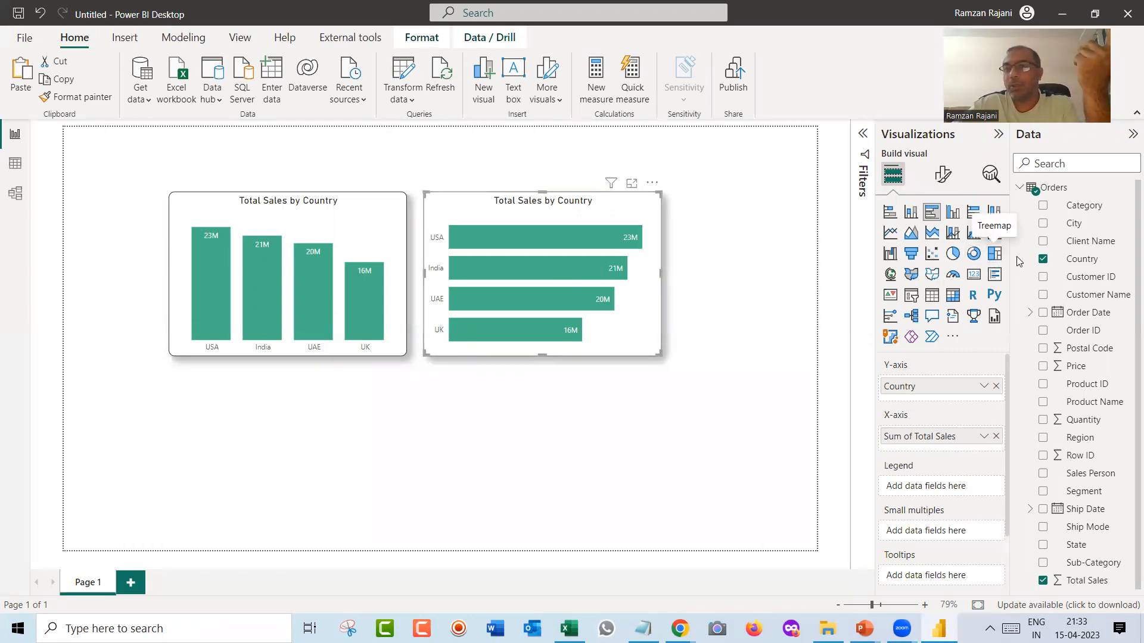
pyautogui.click(1043, 261)
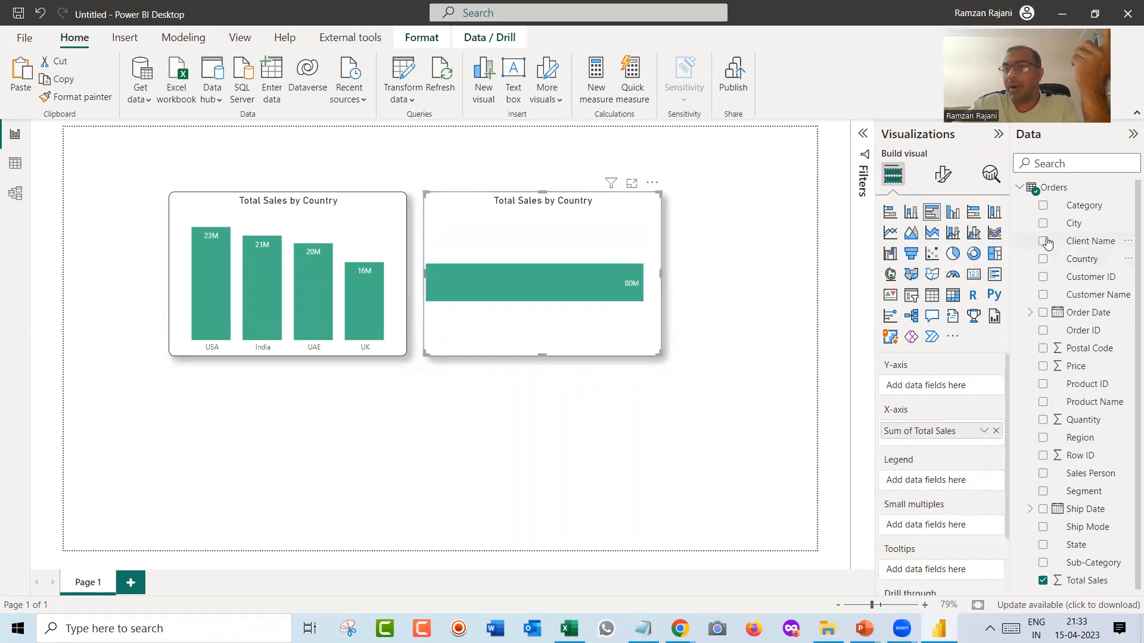
pyautogui.click(1043, 438)
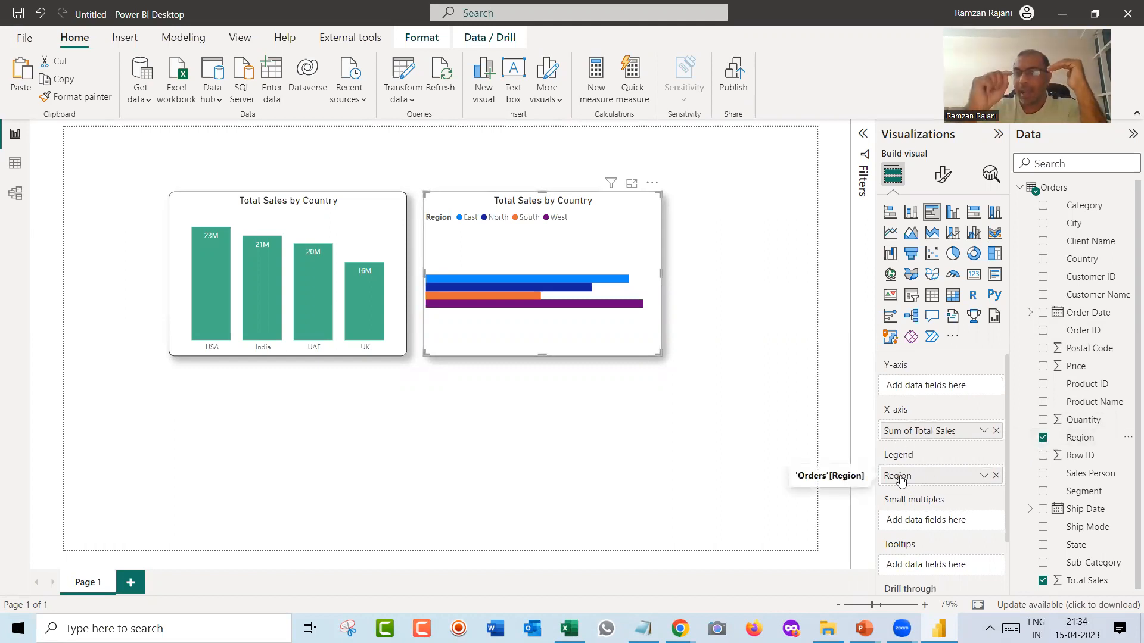
pyautogui.moveTo(900, 480); pyautogui.dragTo(905, 390)
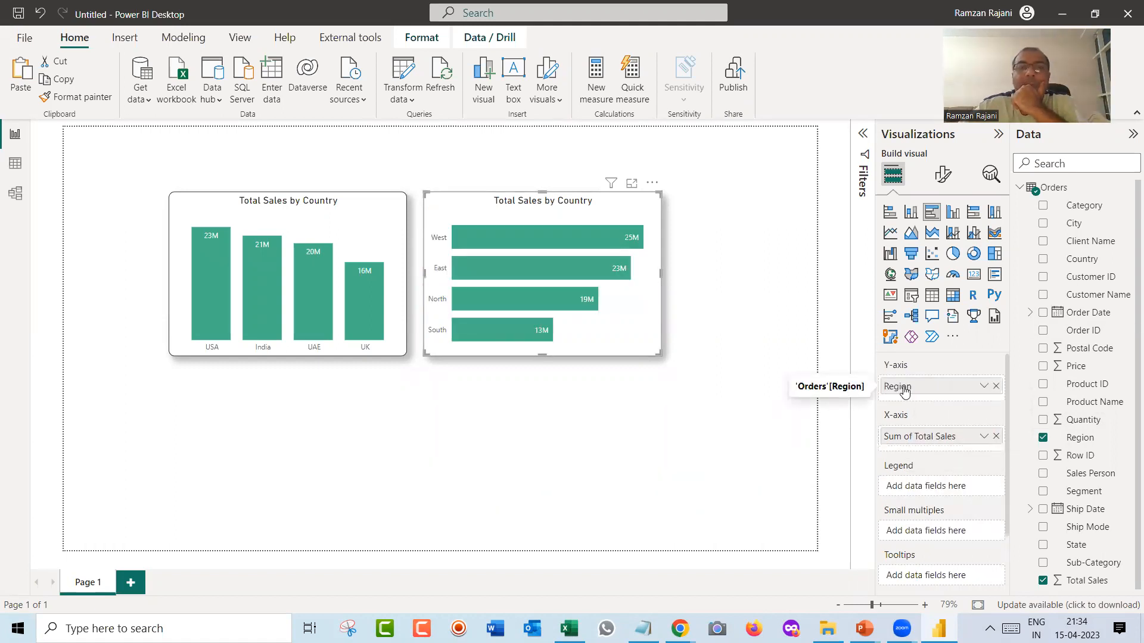
# Change the title of the copied bar chart to Total Sales by Region.
pyautogui.click(944, 179)
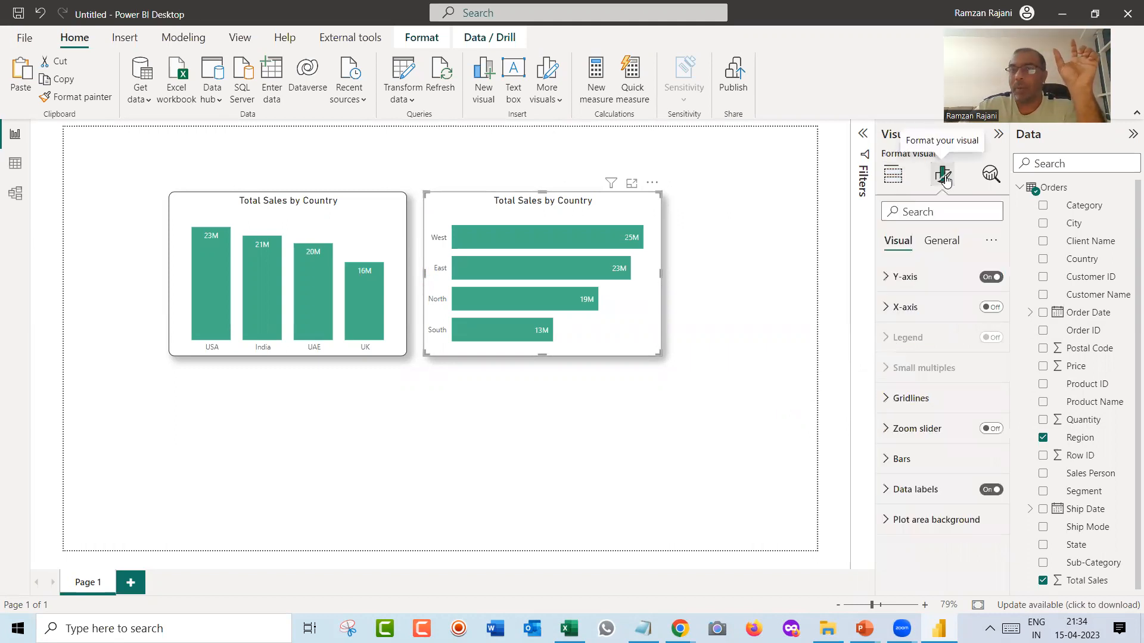
pyautogui.click(939, 239)
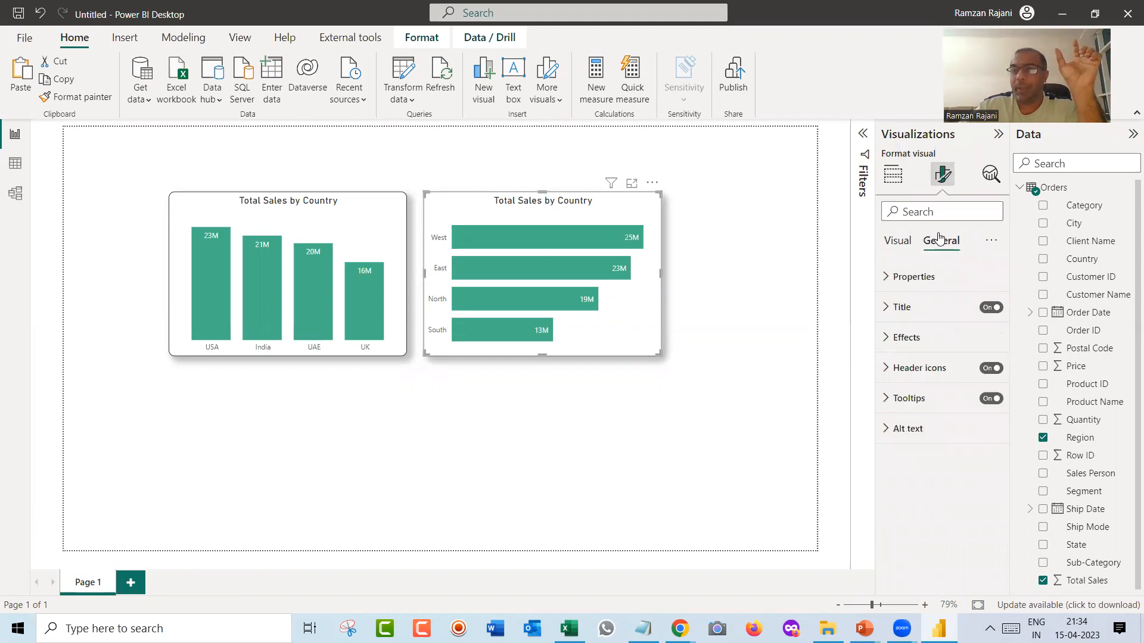
pyautogui.click(923, 304)
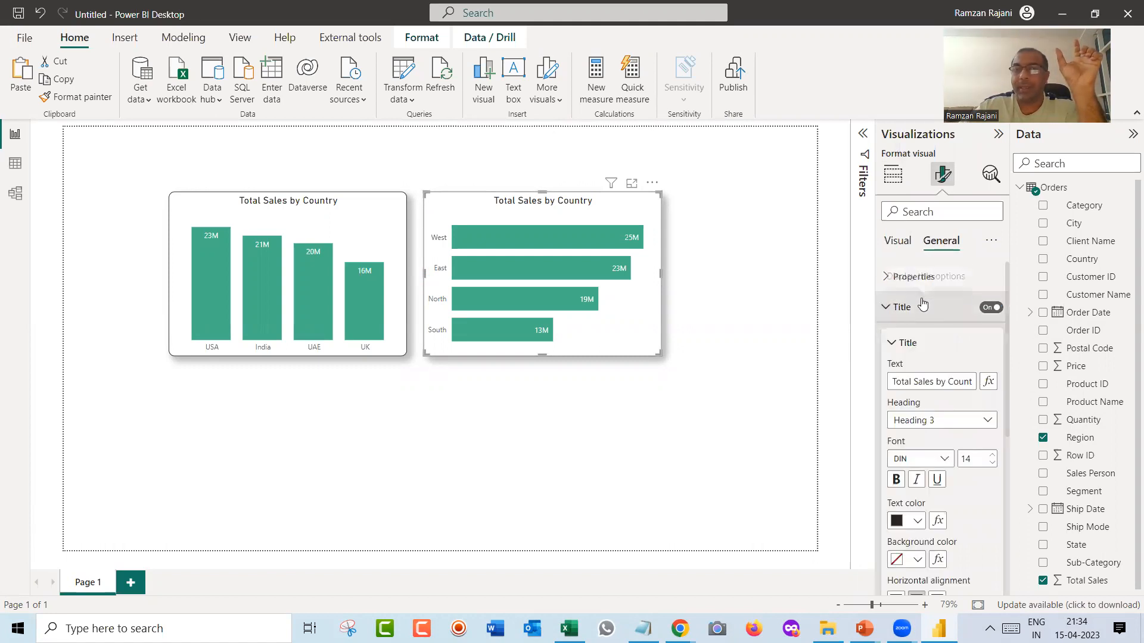
pyautogui.click(940, 382)
pyautogui.press('super+space')
pyautogui.doubleClick(939, 382)
pyautogui.write('Region')
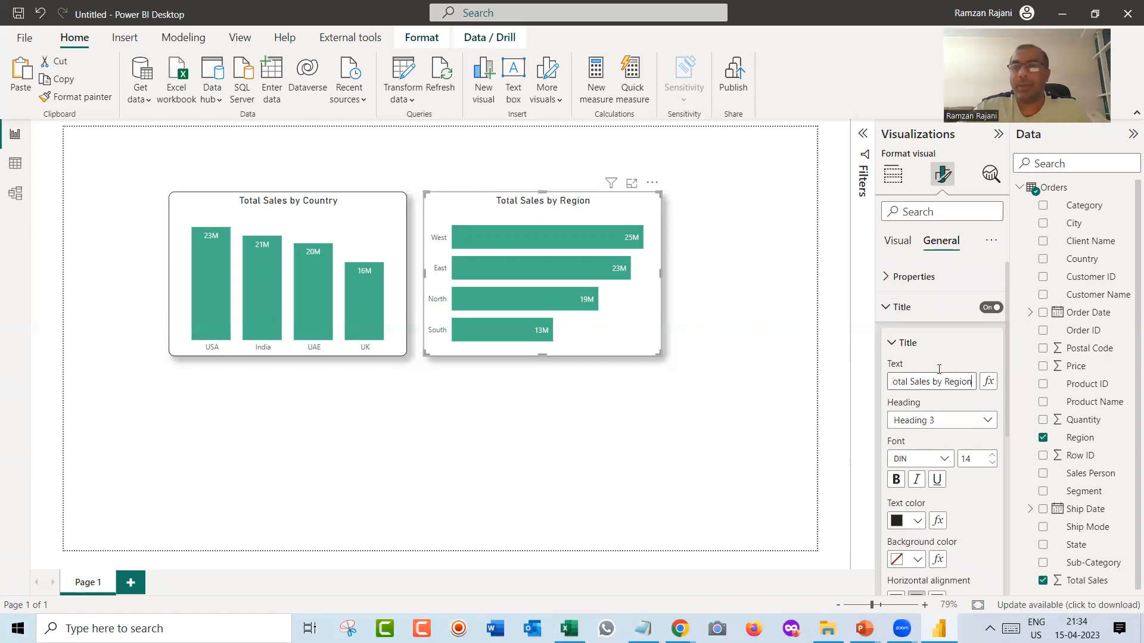
pyautogui.click(906, 306)
# Open the default bar colour choices for the Region chart and copy the hex code #155199 from the Notepad file.
pyautogui.click(898, 240)
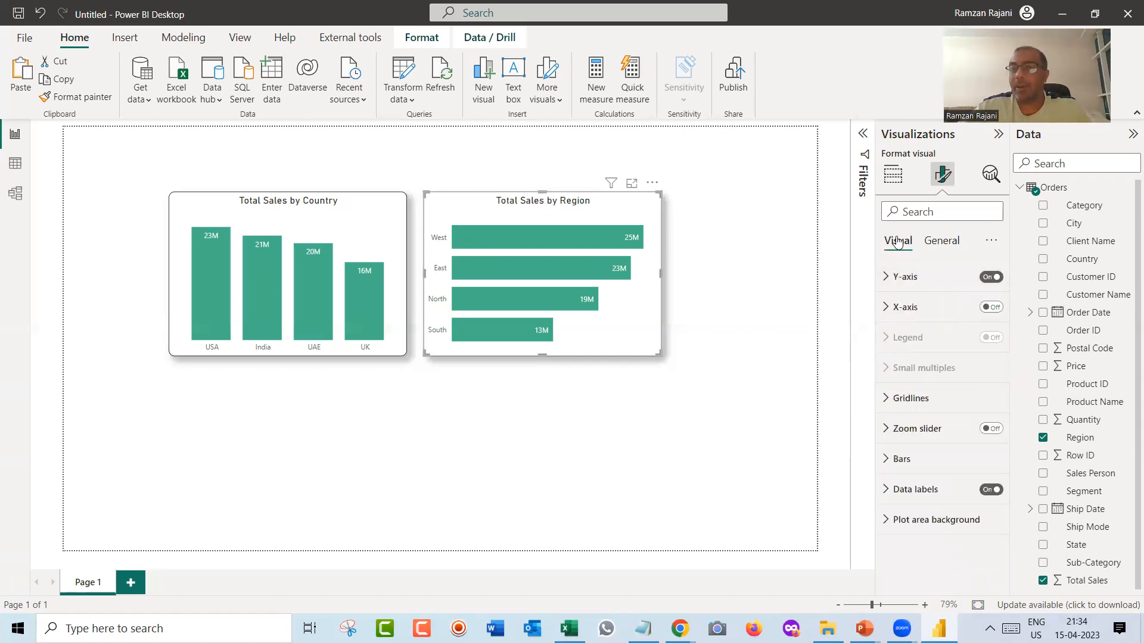
pyautogui.click(910, 459)
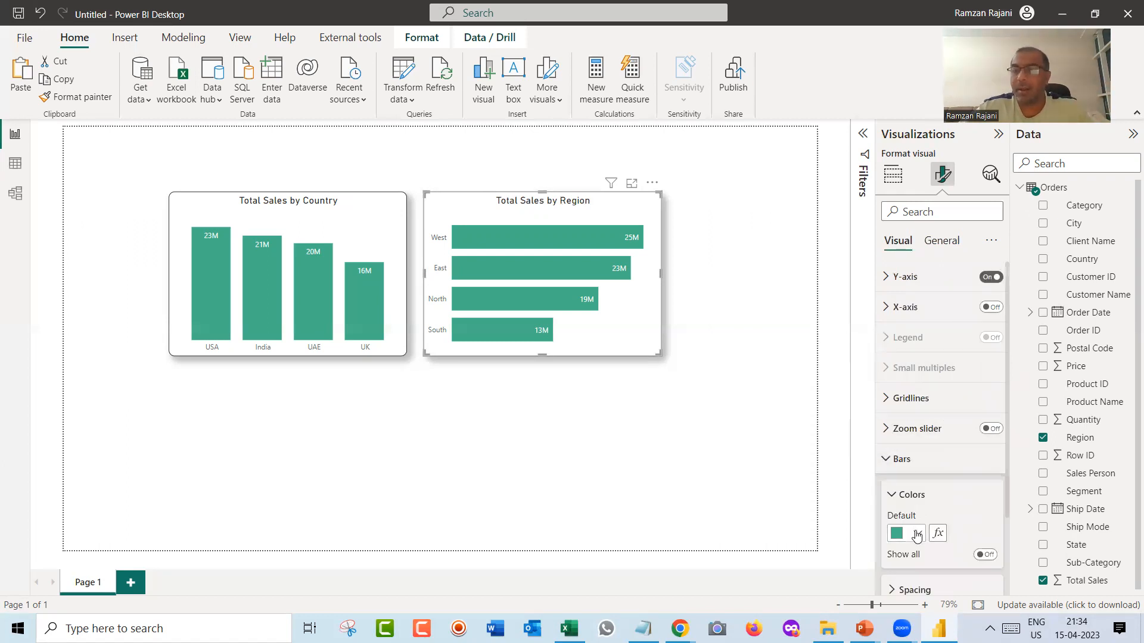
pyautogui.click(918, 533)
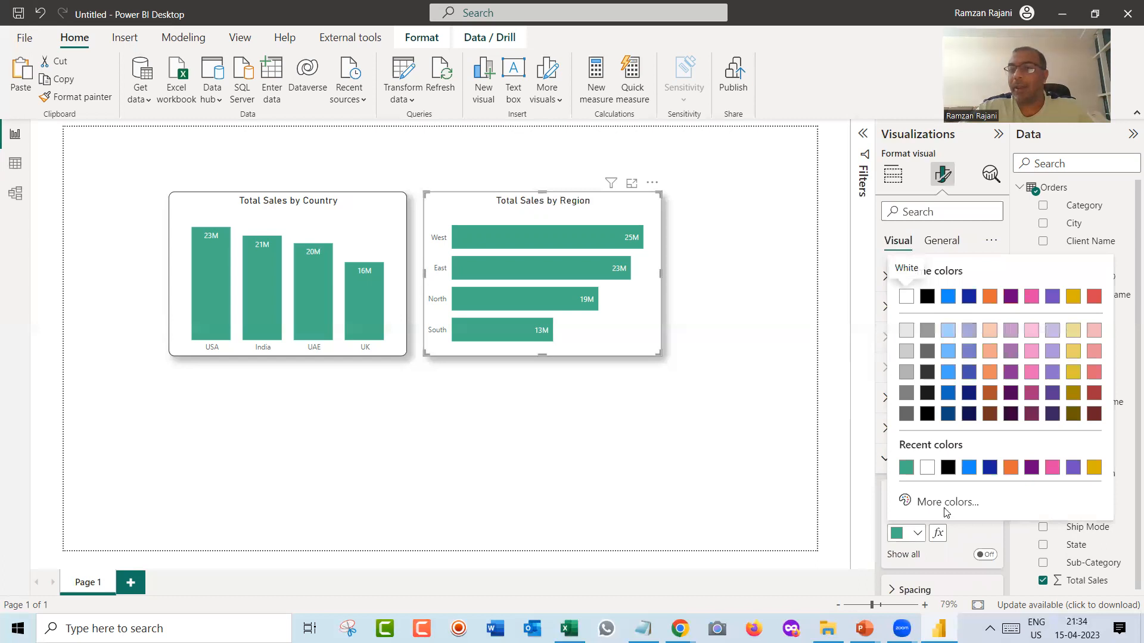
pyautogui.hotkey('alt', 'Tab')
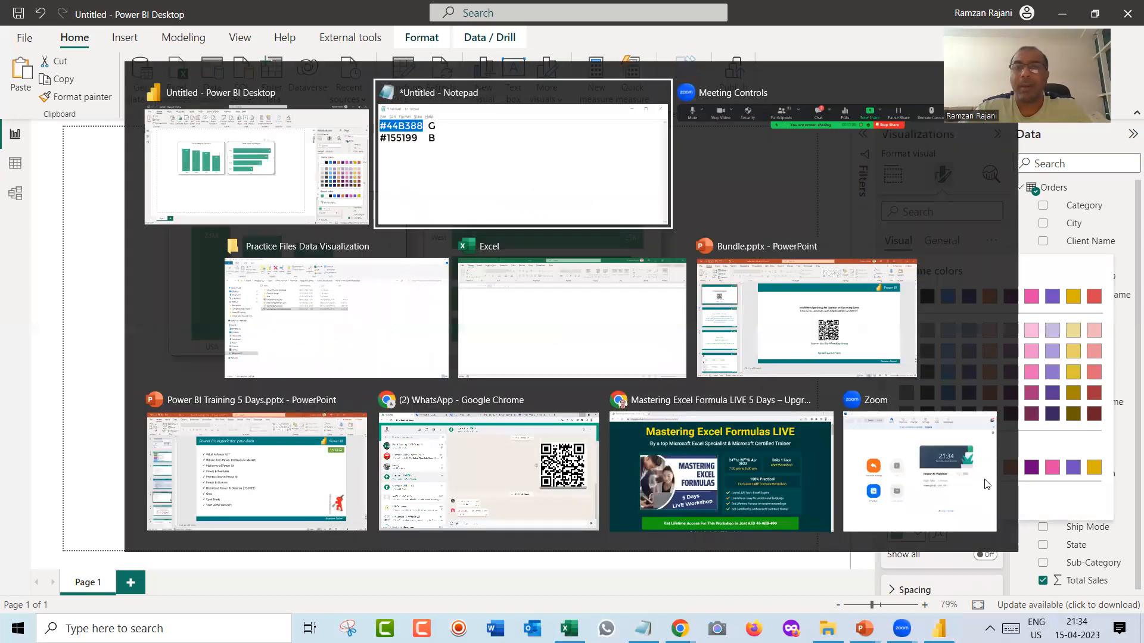
pyautogui.press('Left')
pyautogui.press('Down')
pyautogui.hotkey('shift', 'Right')
pyautogui.hotkey('shift', 'Right')
pyautogui.hotkey('shift', 'Right')
pyautogui.hotkey('shift', 'Right')
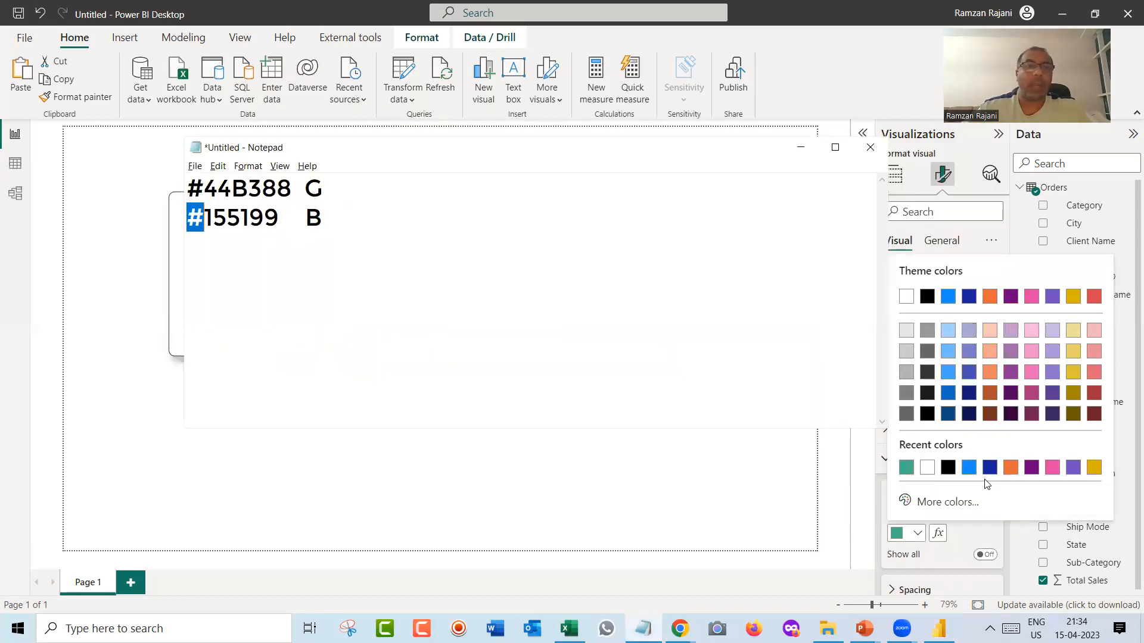
pyautogui.hotkey('shift', 'Right')
pyautogui.hotkey('shift', 'Right')
pyautogui.hotkey('shift', 'Right')
pyautogui.hotkey('ctrl', 'c')
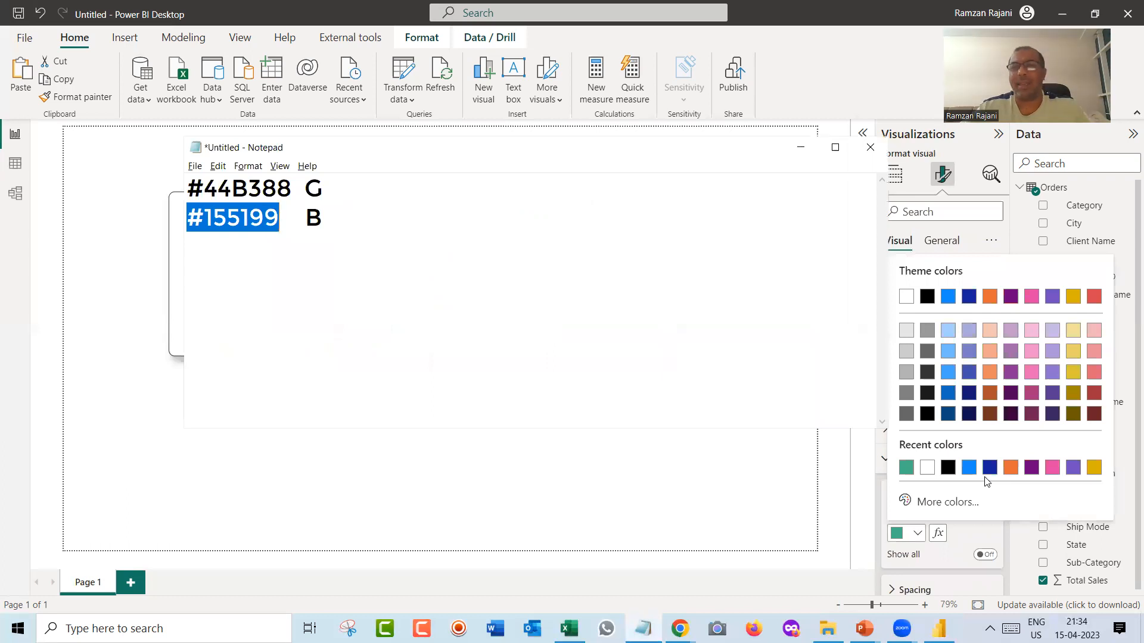
# Switch back to Power BI and set the Region chart's default bar colour to the copied hex code #155199.
pyautogui.click(950, 506)
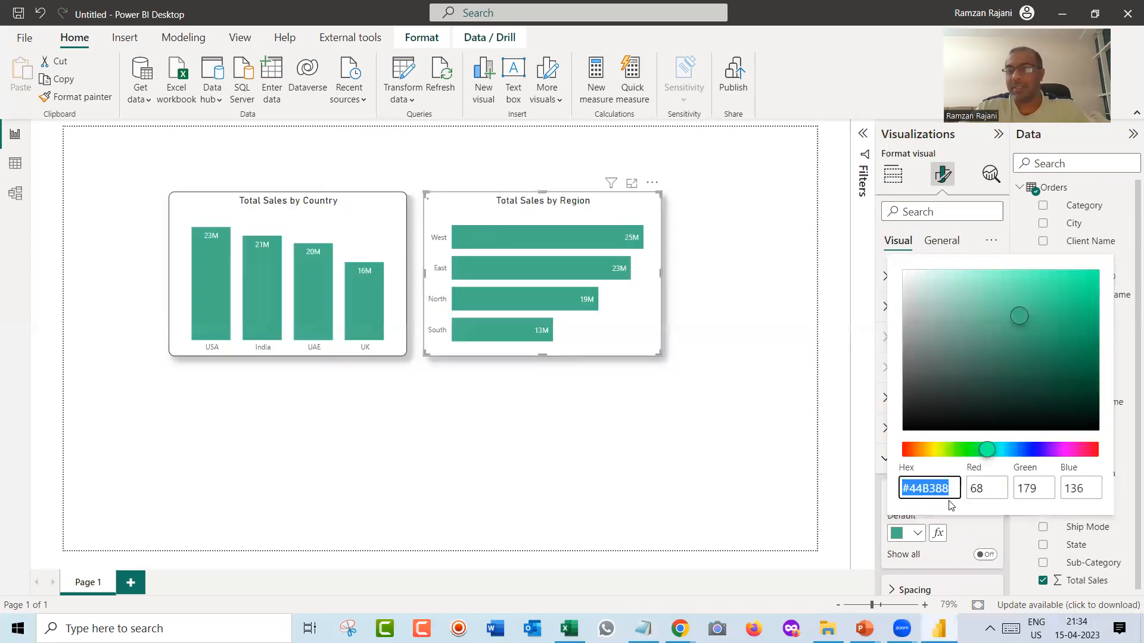
pyautogui.hotkey('ctrl', 'v')
pyautogui.click(737, 348)
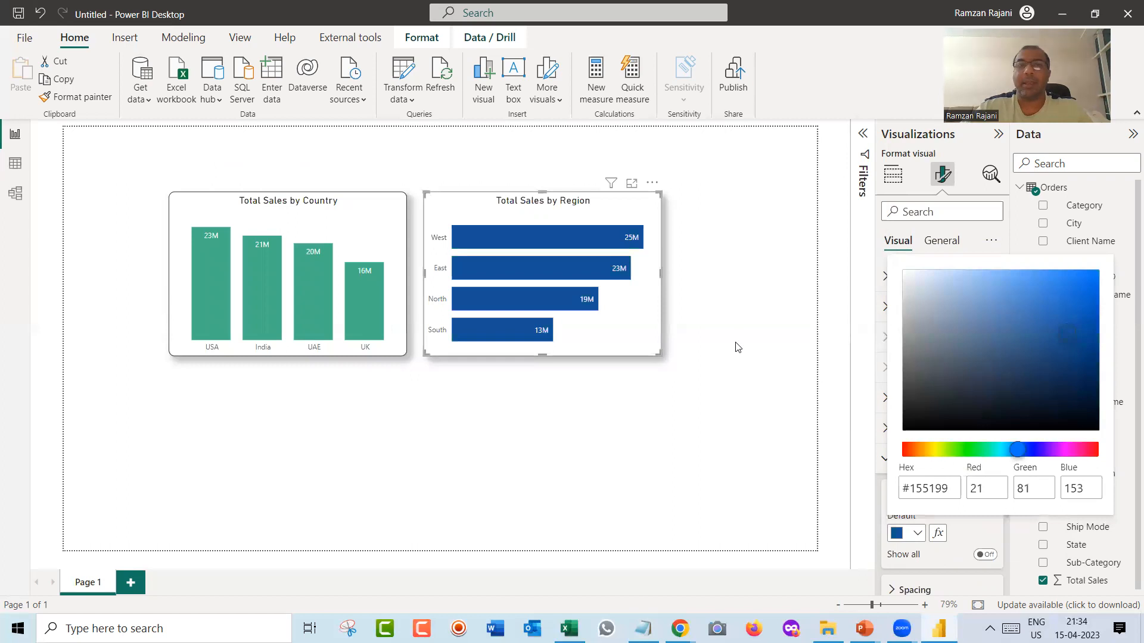
# Narrow the Total Sales by Region chart and place a slightly wider copy of it to its right, aligned along the top.
pyautogui.moveTo(660, 274); pyautogui.dragTo(595, 272)
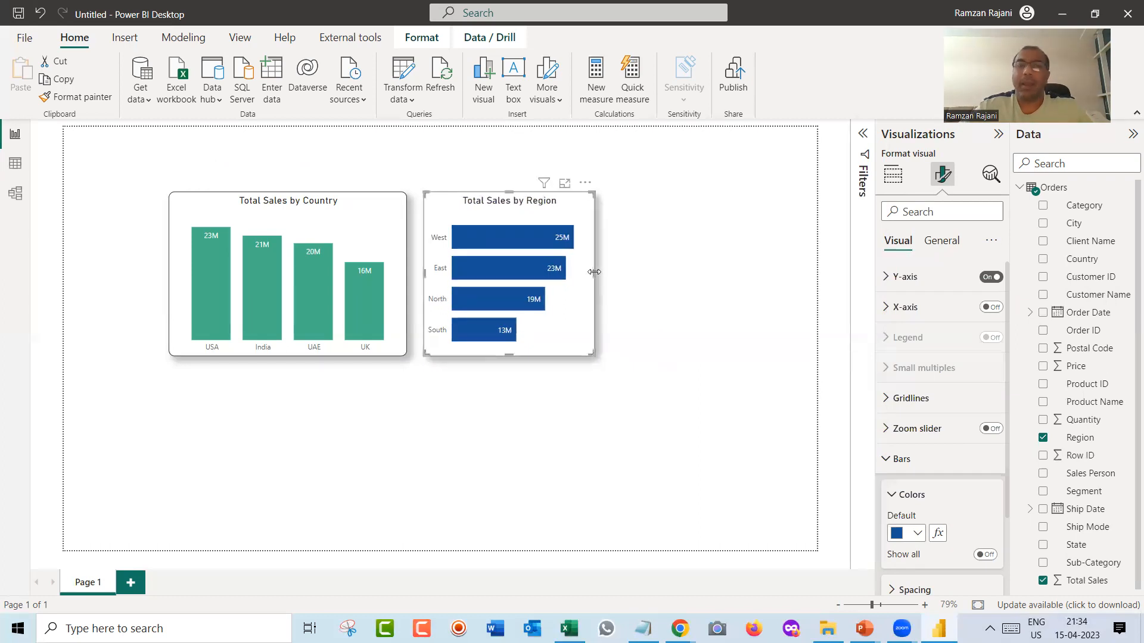
pyautogui.click(656, 281)
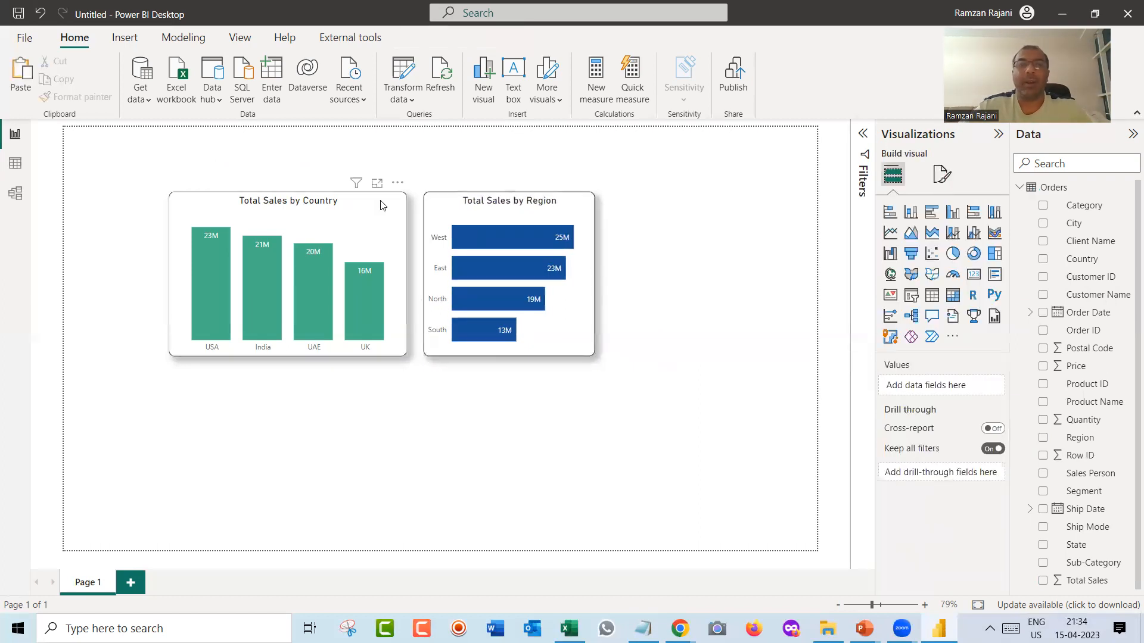
pyautogui.click(468, 216)
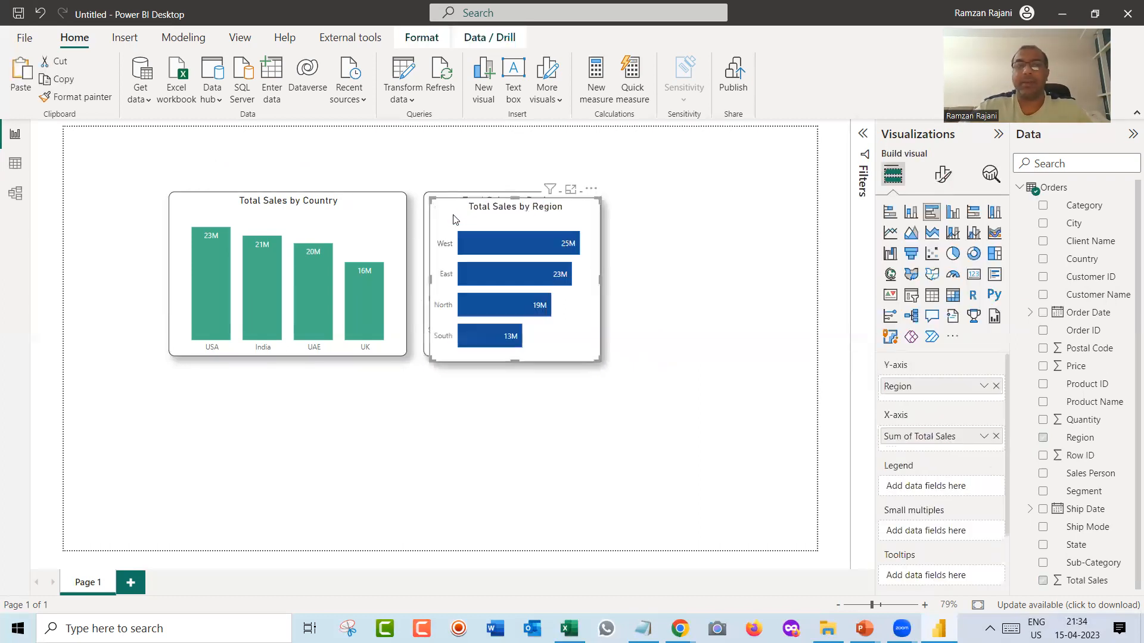
pyautogui.hotkey('ctrl', 'c')
pyautogui.hotkey('ctrl', 'v')
pyautogui.moveTo(614, 226); pyautogui.dragTo(640, 213)
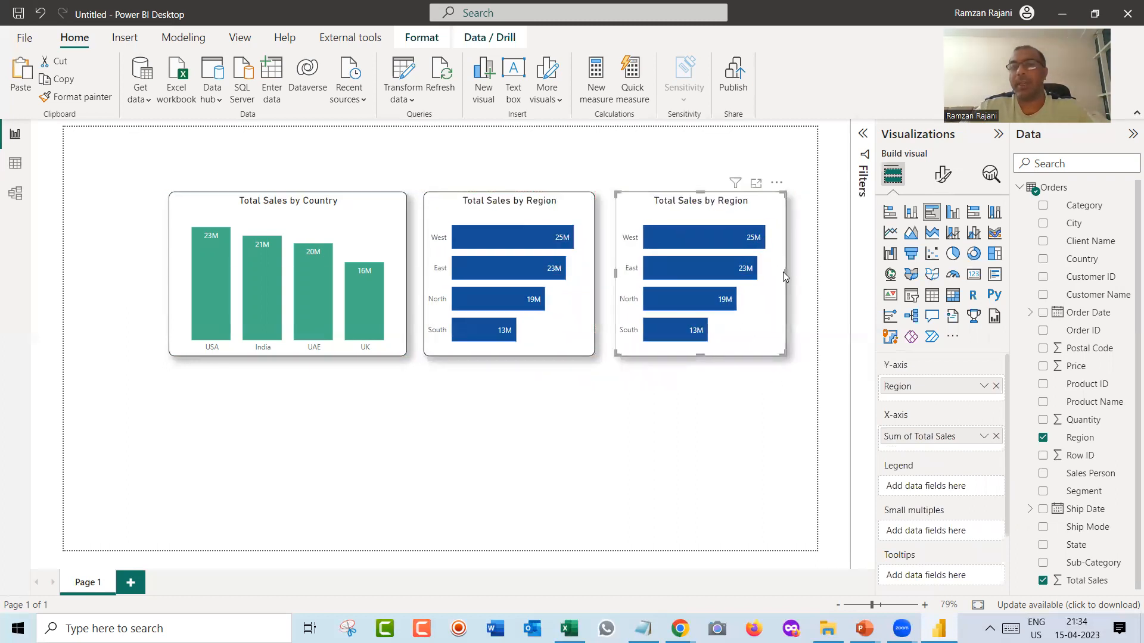
pyautogui.moveTo(785, 272); pyautogui.dragTo(802, 271)
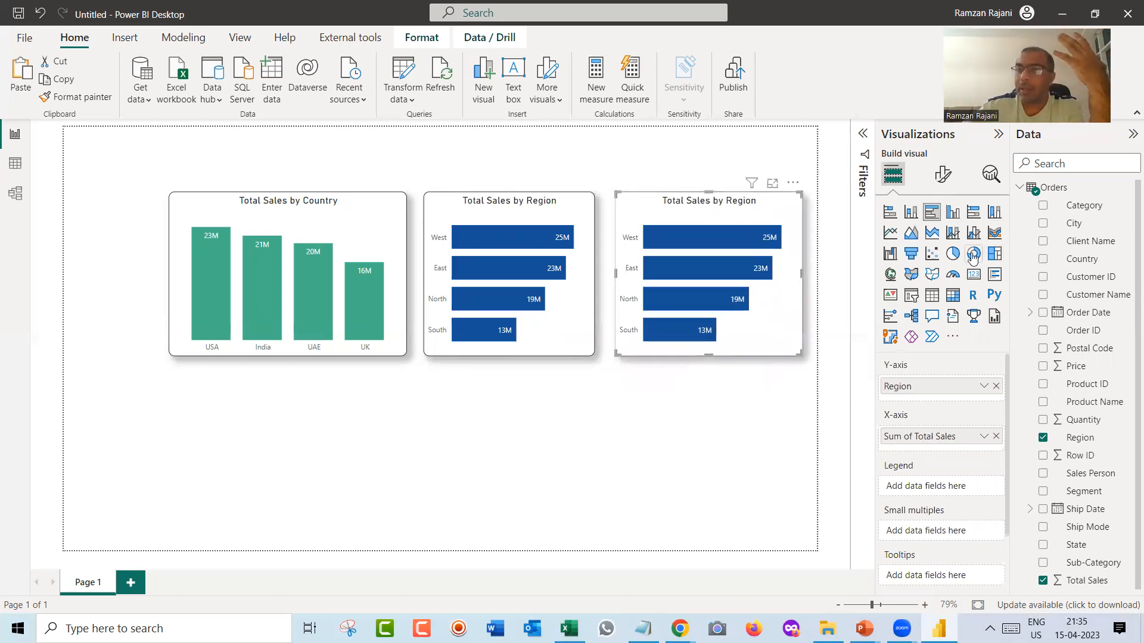
# Change the copied Region chart to a pie chart and replace Region with Category as its legend field.
pyautogui.click(952, 255)
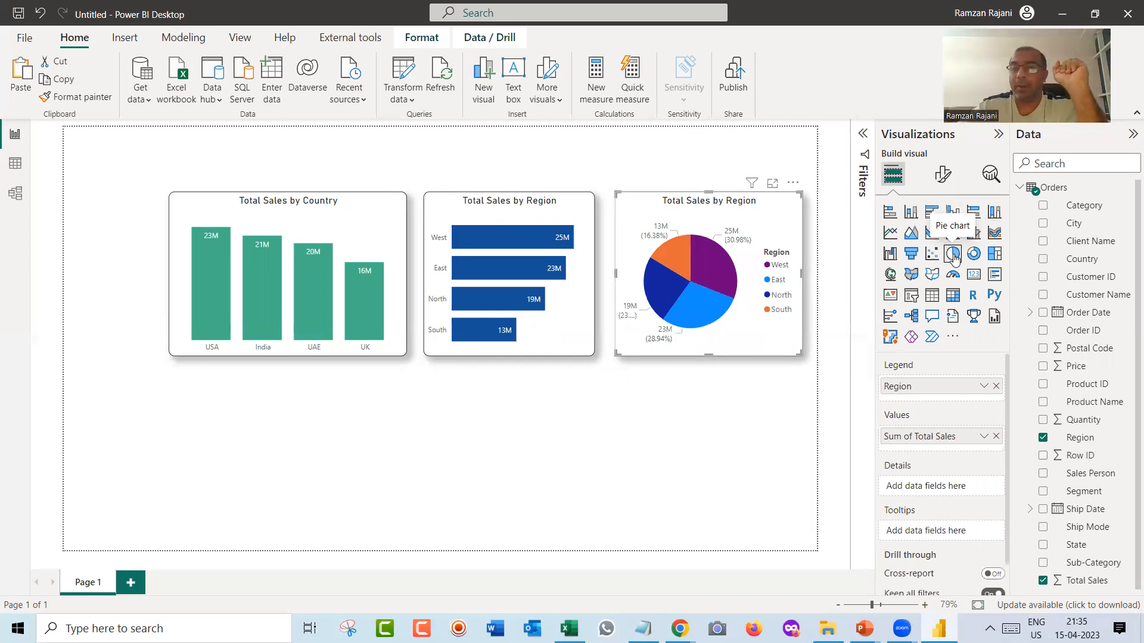
pyautogui.moveTo(977, 386); pyautogui.dragTo(795, 388)
pyautogui.moveTo(1048, 206); pyautogui.dragTo(923, 395)
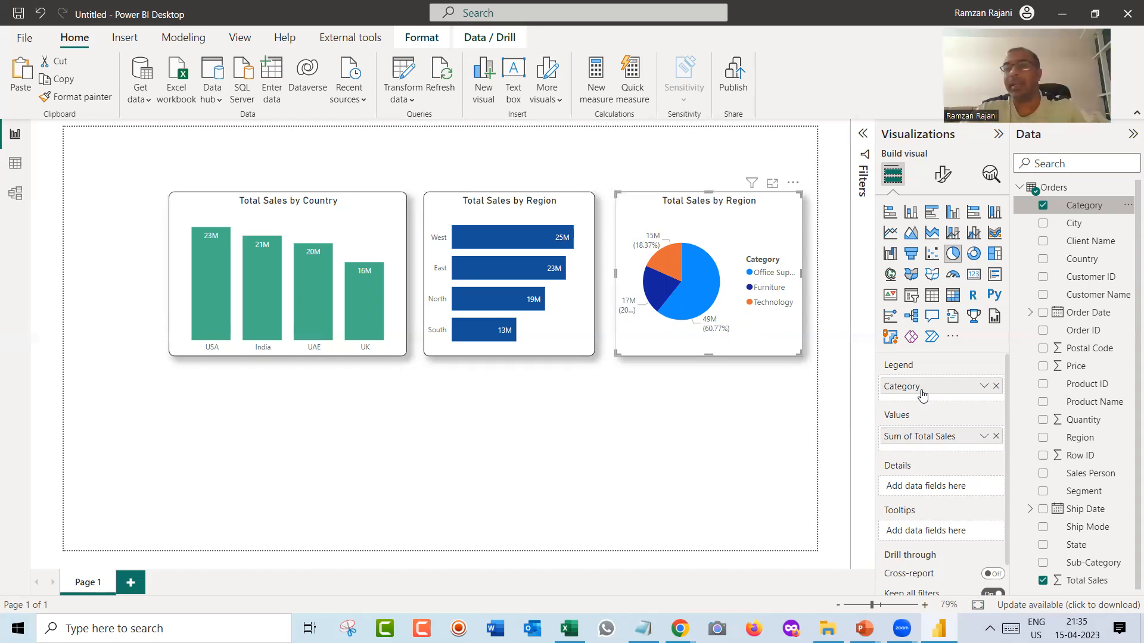
# Set the pie chart's legend position to Bottom center.
pyautogui.click(944, 175)
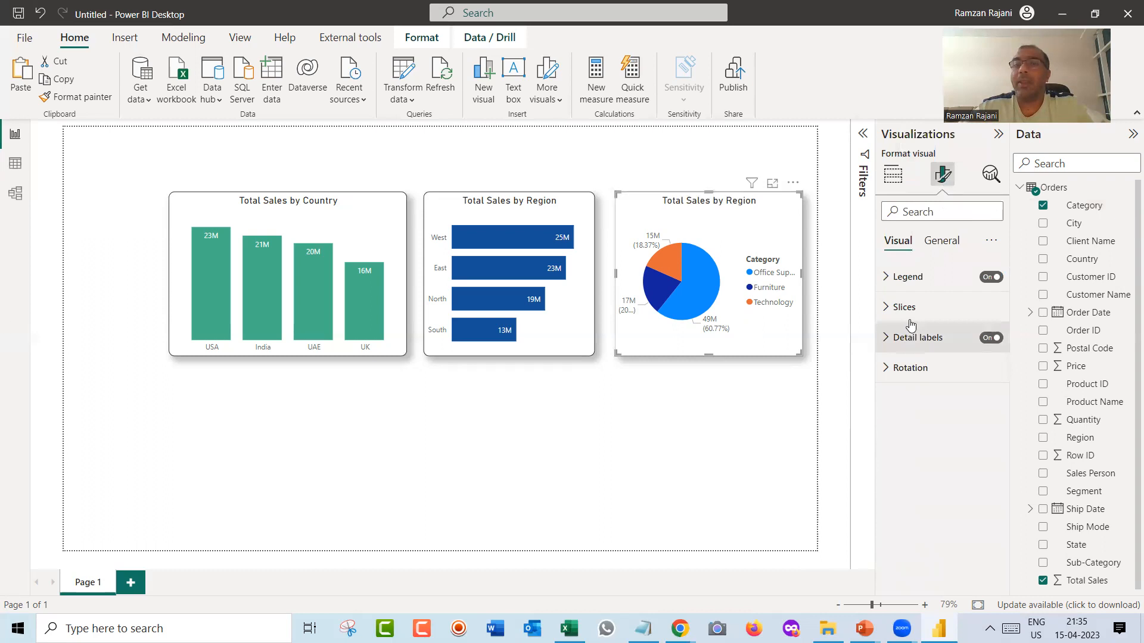
pyautogui.click(910, 288)
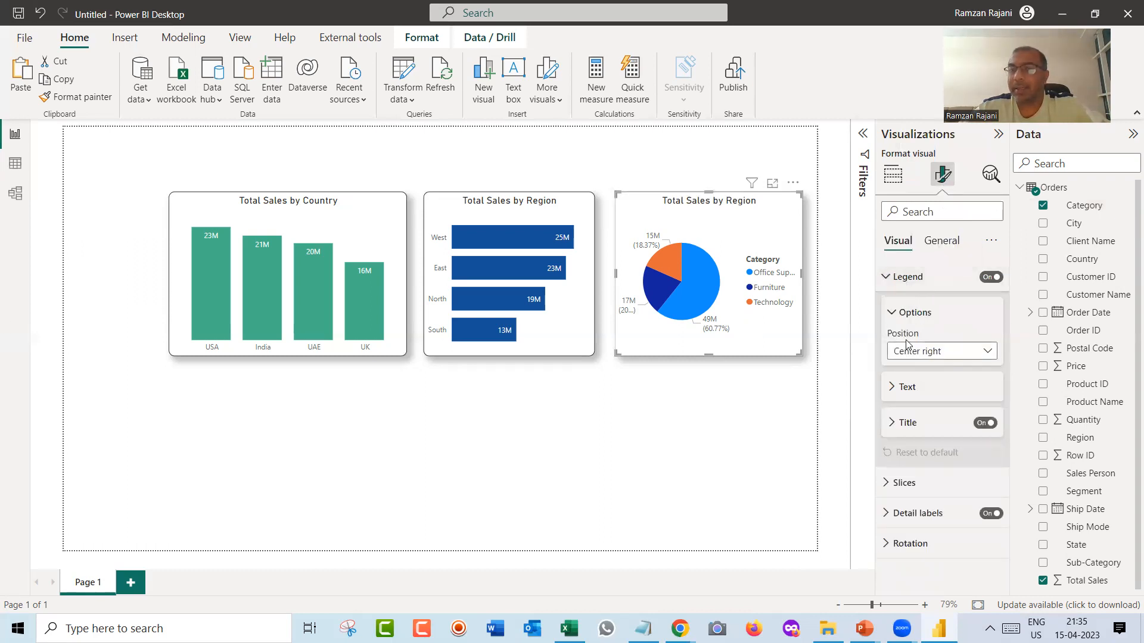
pyautogui.click(921, 356)
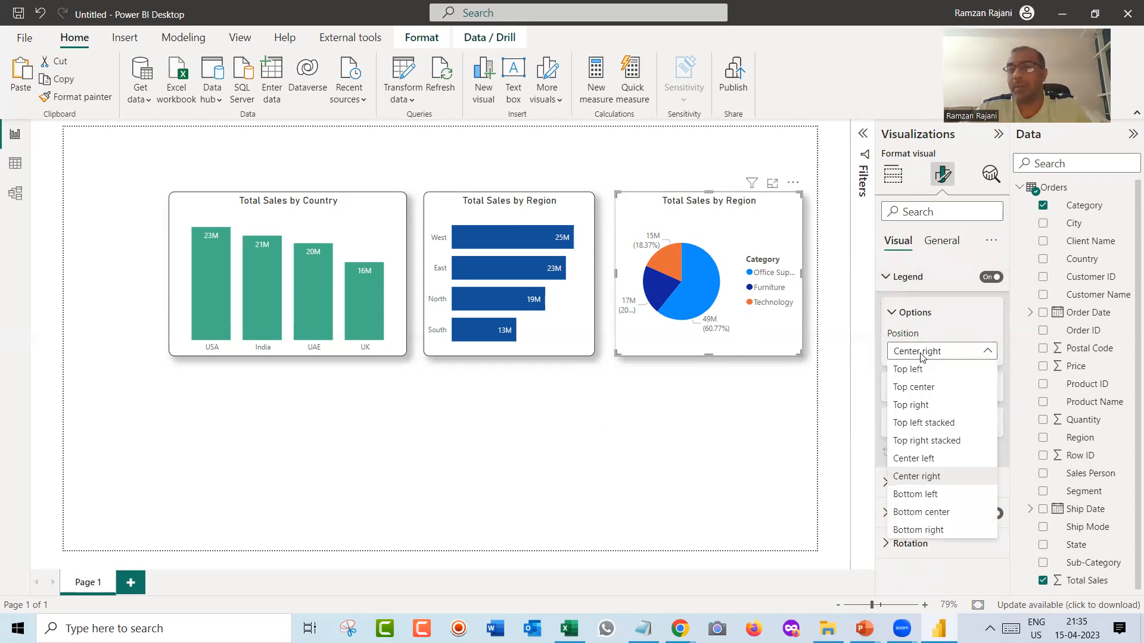
pyautogui.click(954, 516)
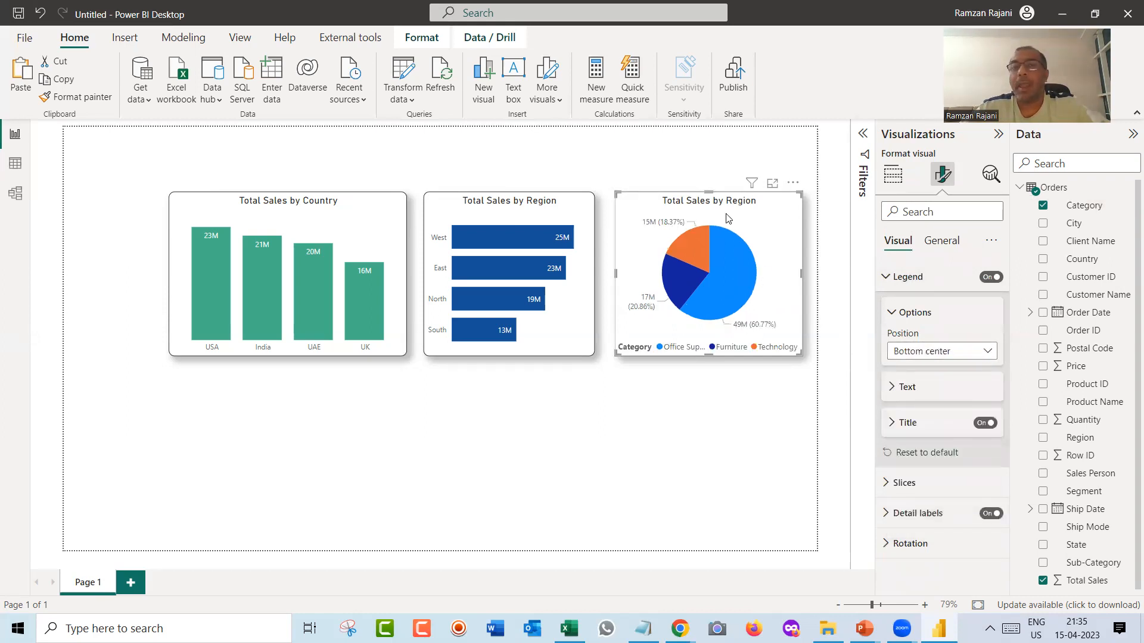
# Change the pie chart's title to Total Sales by Category.
pyautogui.click(945, 242)
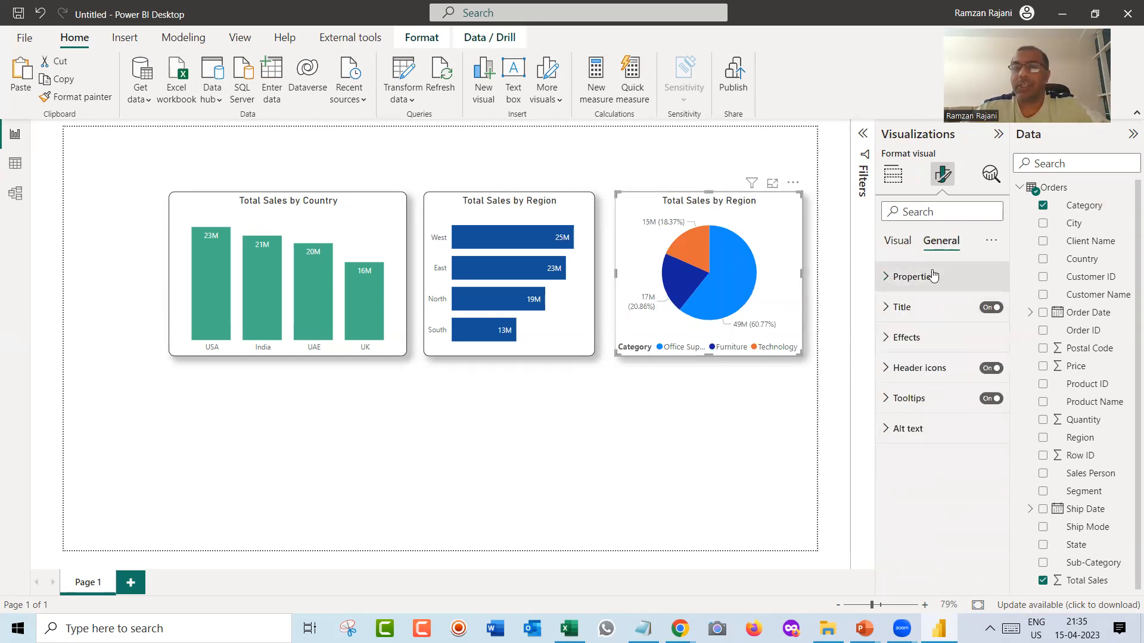
pyautogui.click(918, 304)
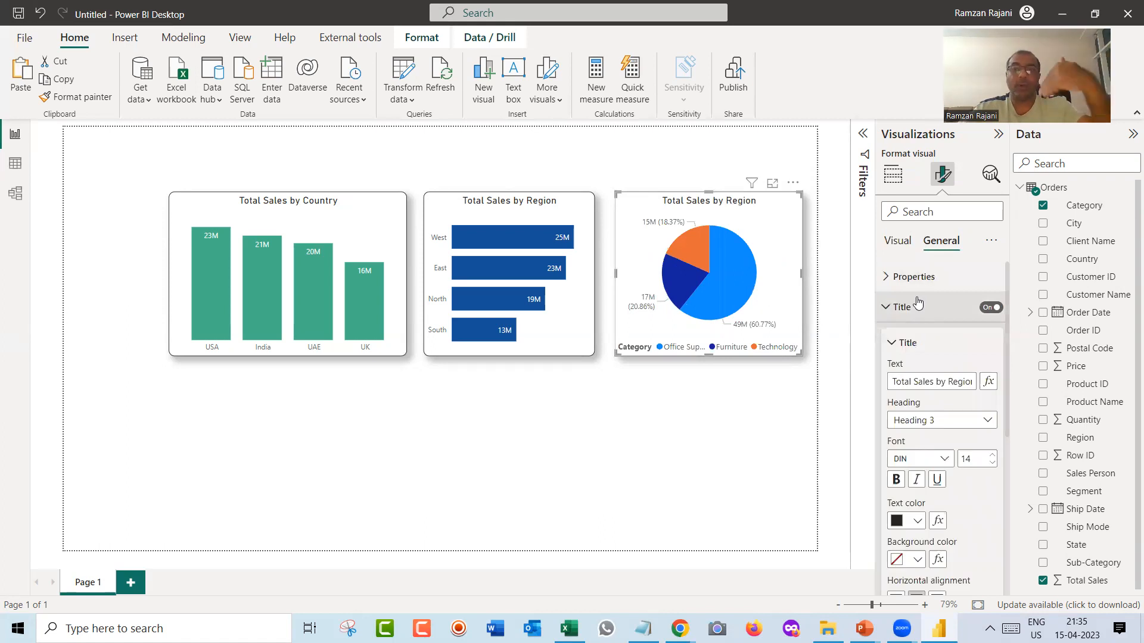
pyautogui.hotkey('ctrl', 'shift', 'Right')
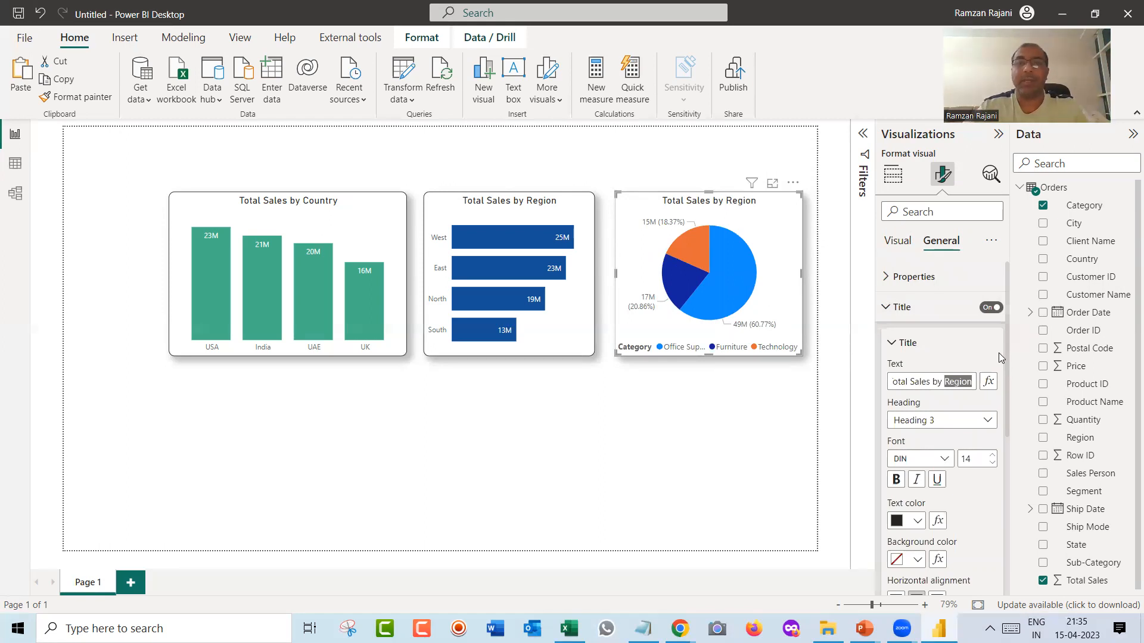
pyautogui.write('Categ')
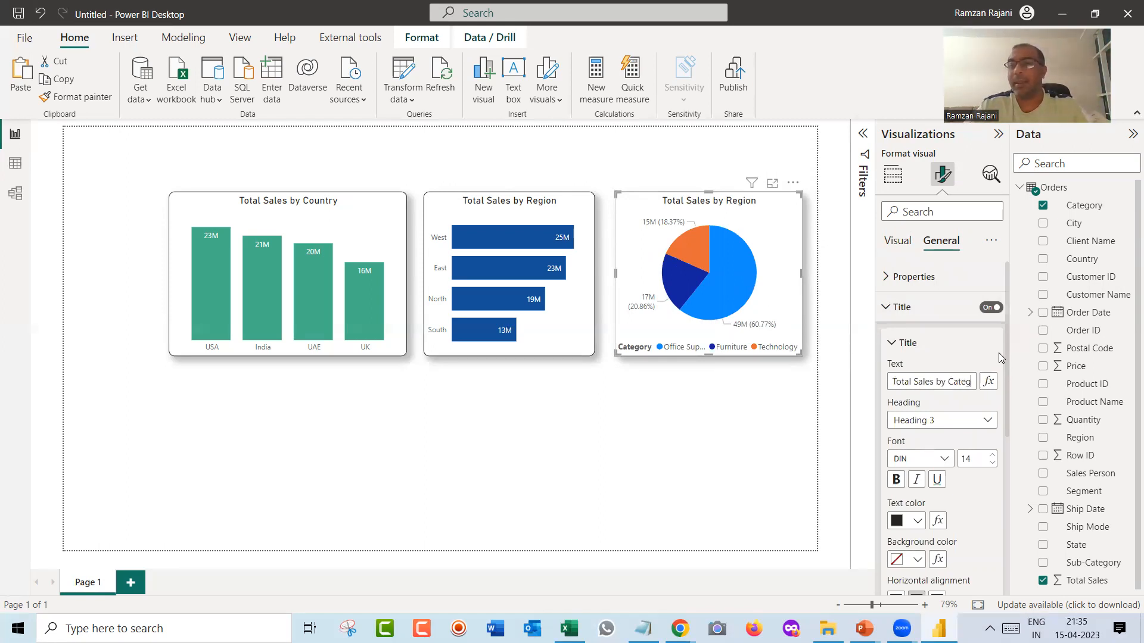
pyautogui.write('ory')
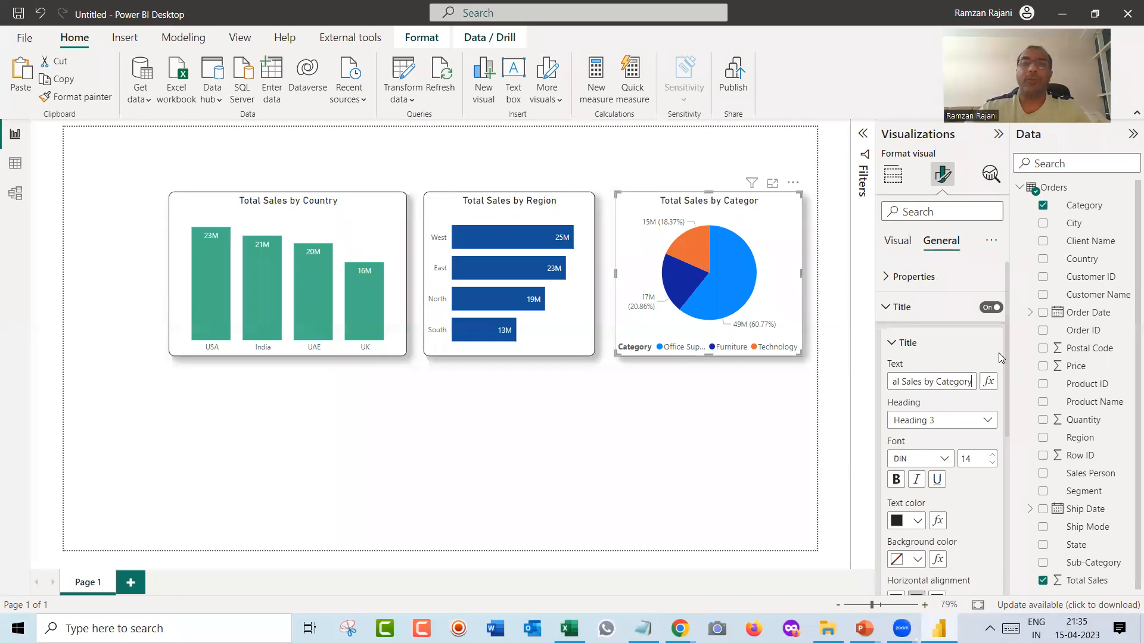
pyautogui.click(699, 423)
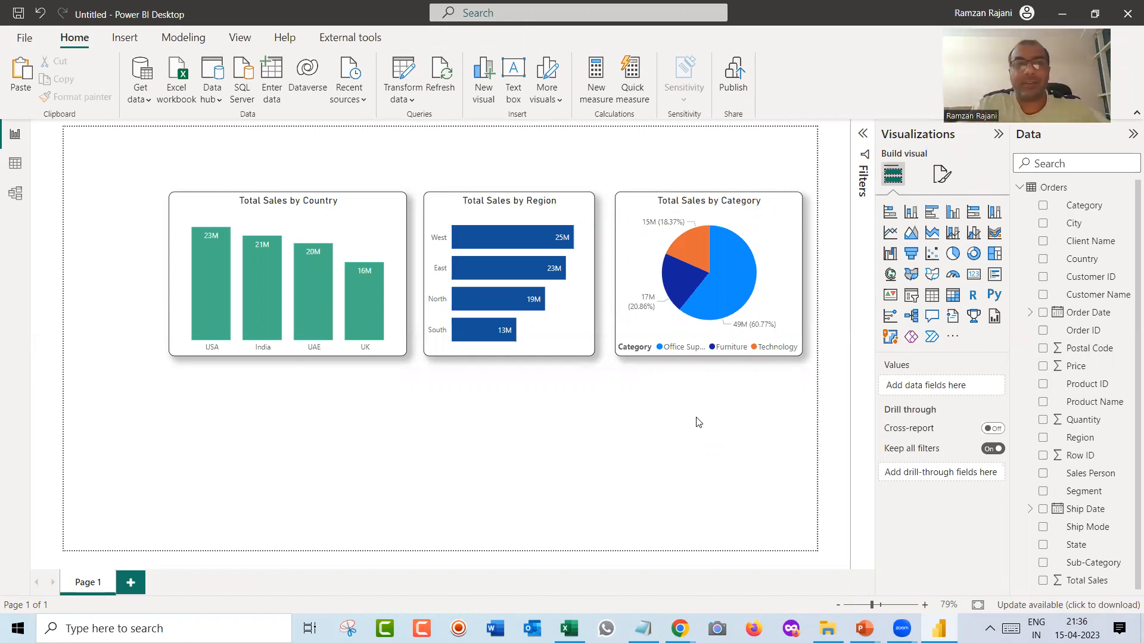
# Place a copy of the Total Sales by Country chart below the original, stretched across the width of all three charts and slightly reduced in height.
pyautogui.click(388, 209)
pyautogui.click(410, 388)
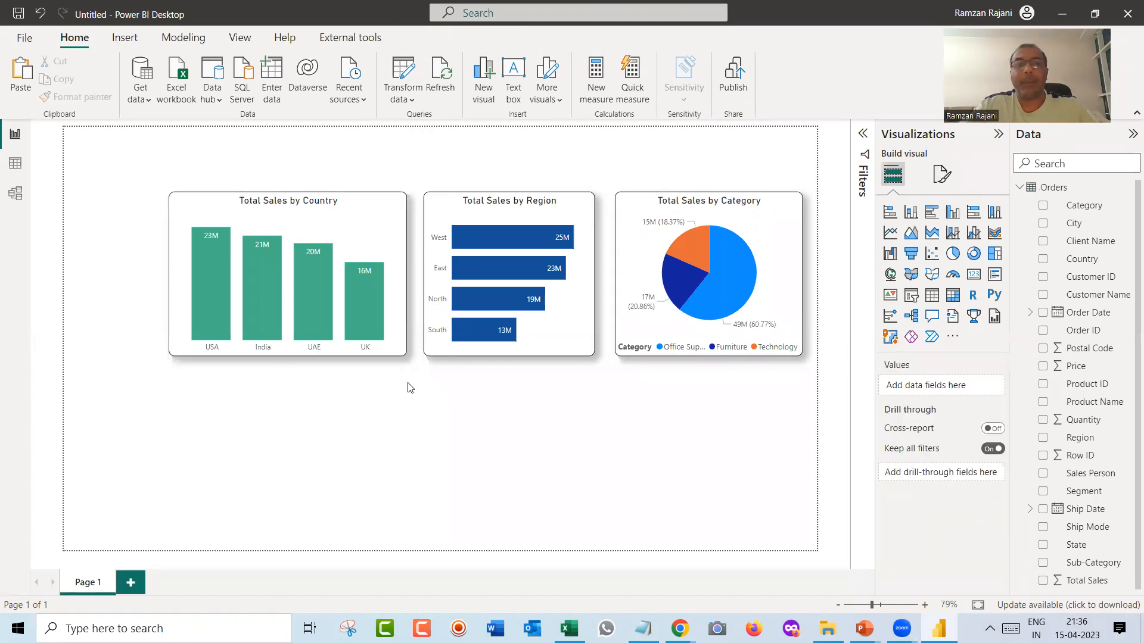
pyautogui.click(370, 217)
pyautogui.hotkey('ctrl', 'c')
pyautogui.hotkey('ctrl', 'v')
pyautogui.moveTo(365, 239); pyautogui.dragTo(368, 391)
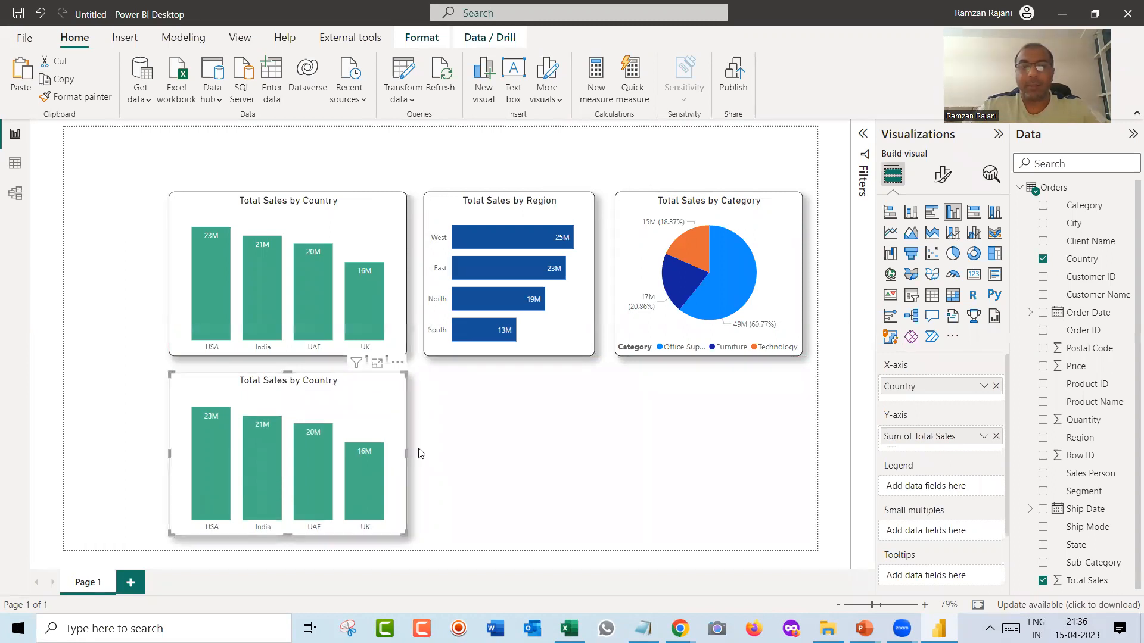
pyautogui.moveTo(406, 453); pyautogui.dragTo(809, 452)
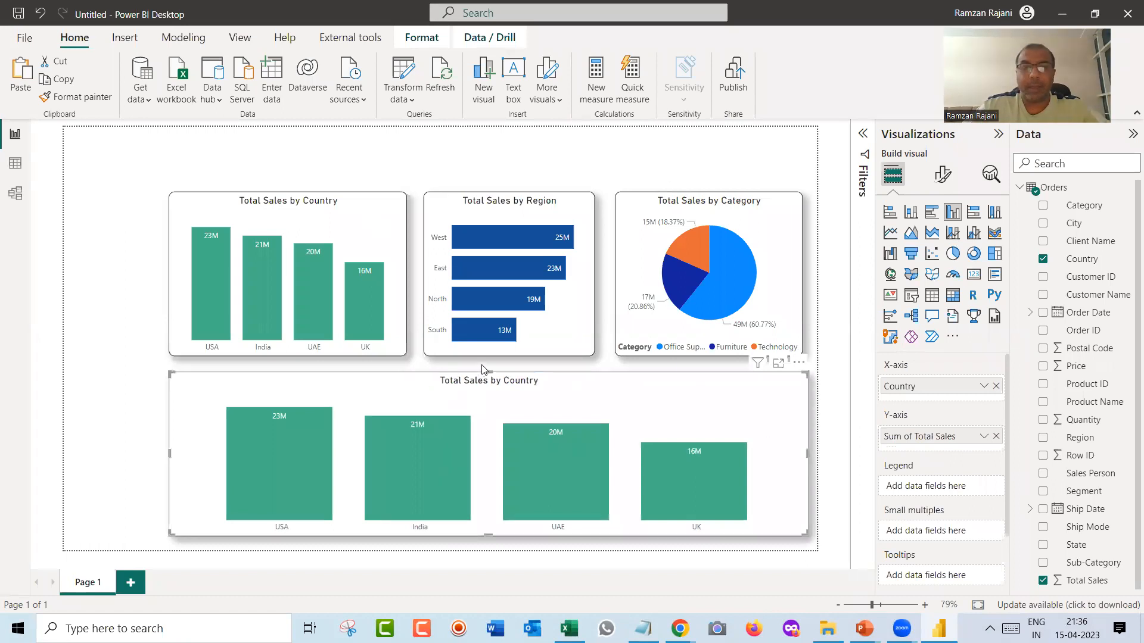
pyautogui.moveTo(486, 371); pyautogui.dragTo(488, 388)
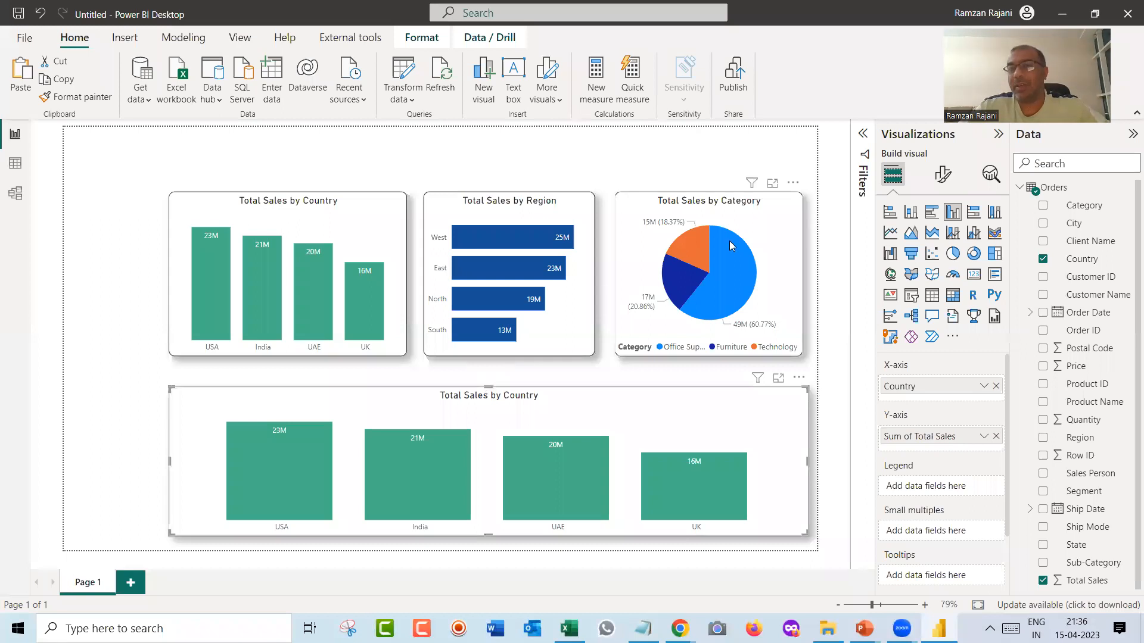
# Change the wide copied chart to a line chart and replace Country on its X-axis with Year from the Order Date hierarchy.
pyautogui.click(890, 233)
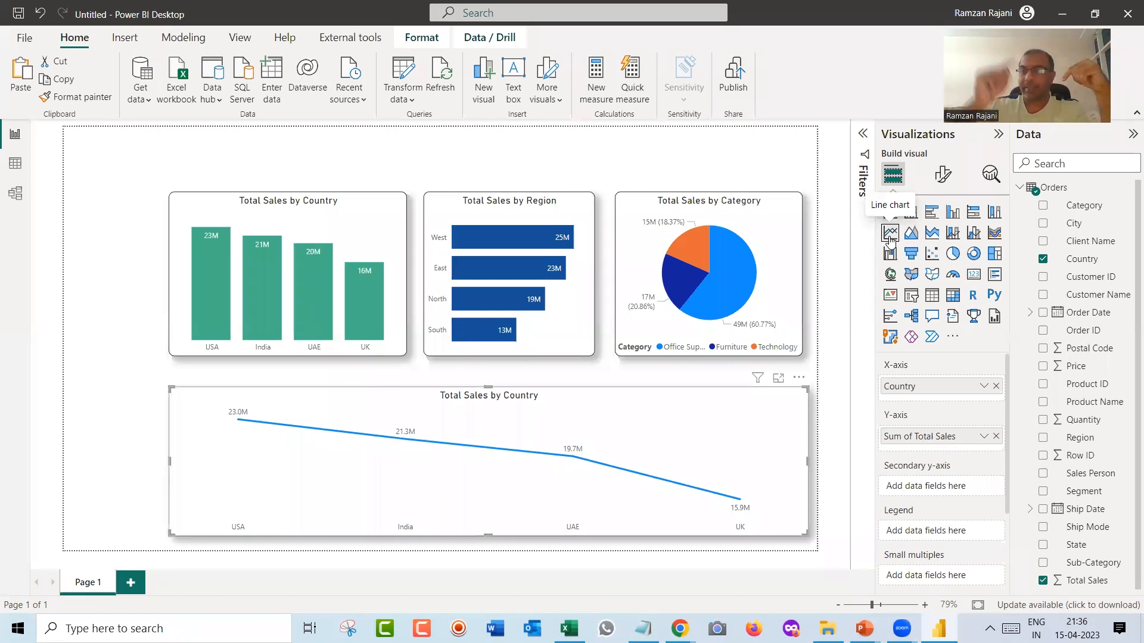
pyautogui.click(996, 387)
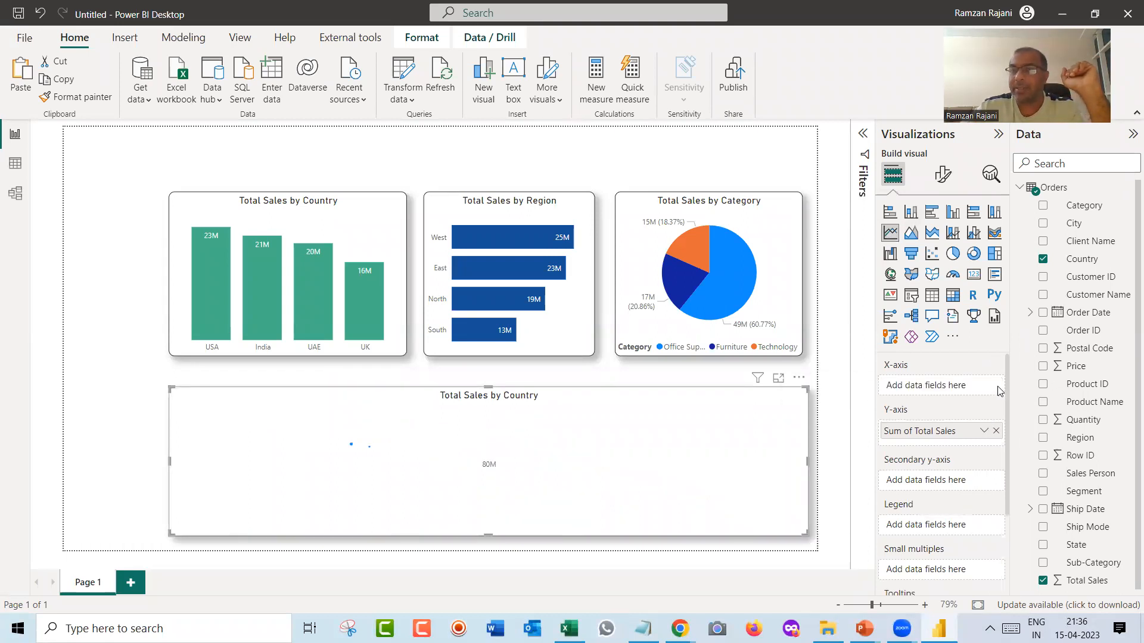
pyautogui.click(1030, 312)
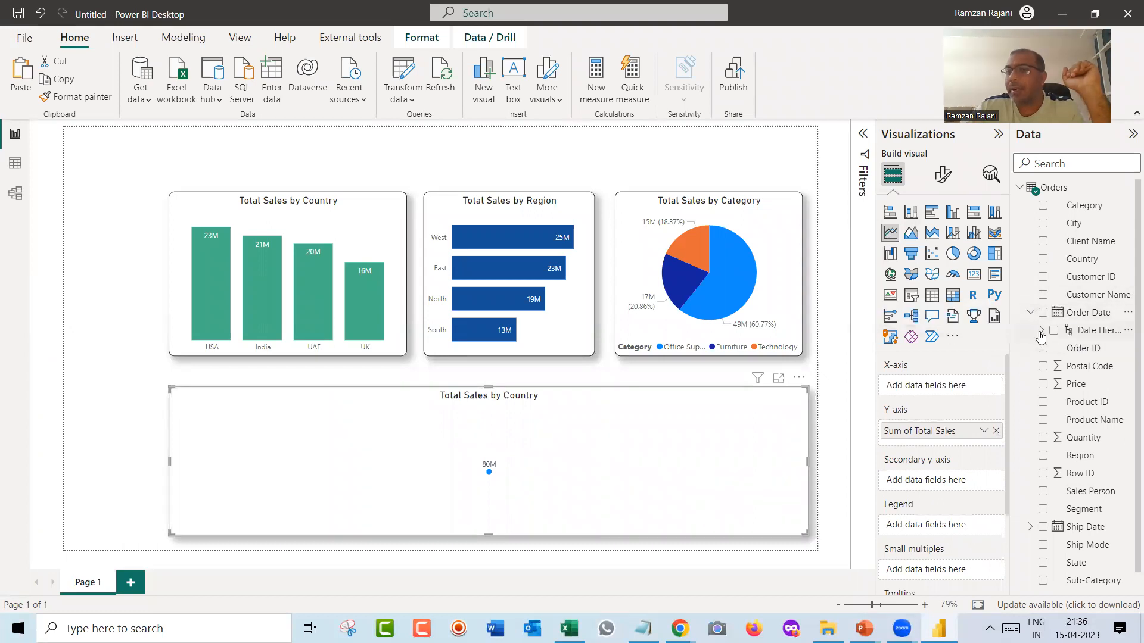
pyautogui.click(1041, 330)
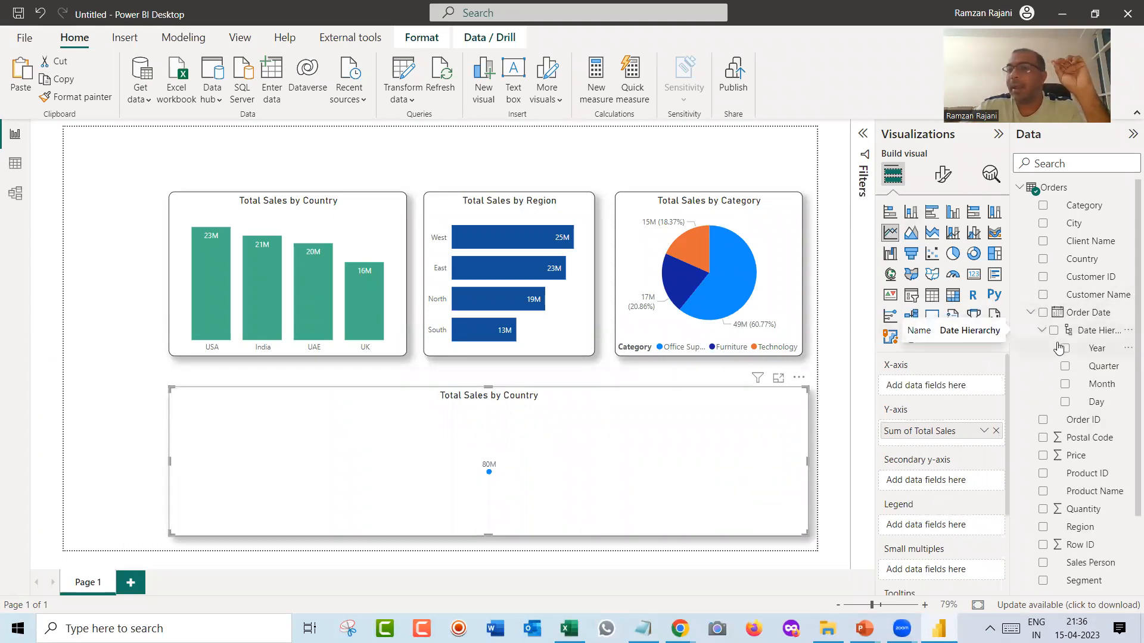
pyautogui.click(1065, 349)
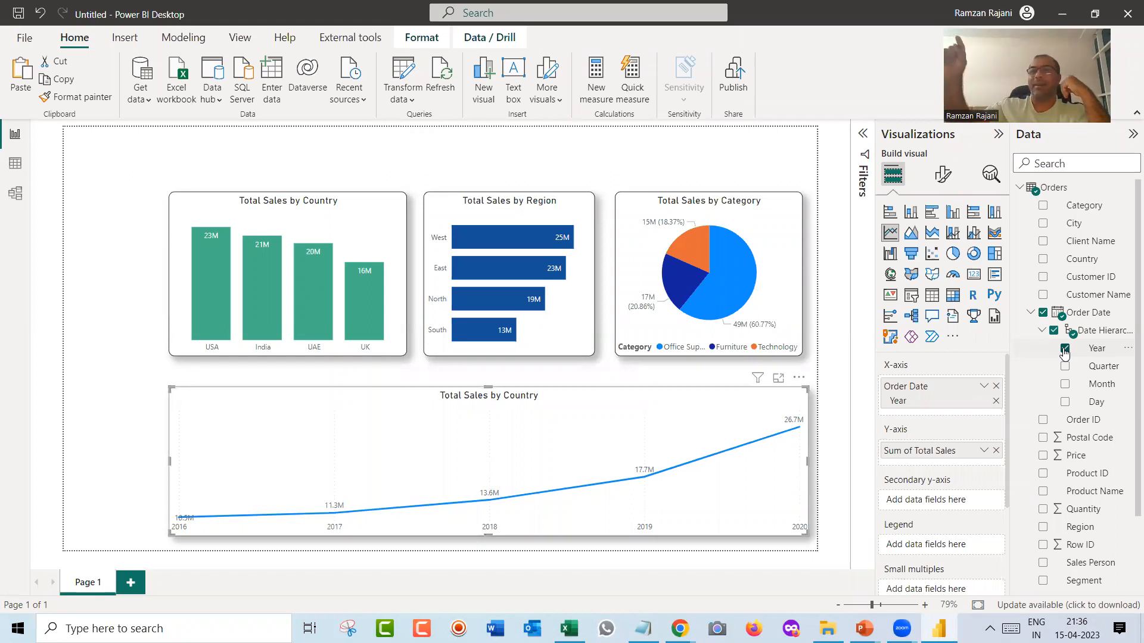
# Set the line chart's line style to Dotted and turn on the Stepped option.
pyautogui.click(940, 180)
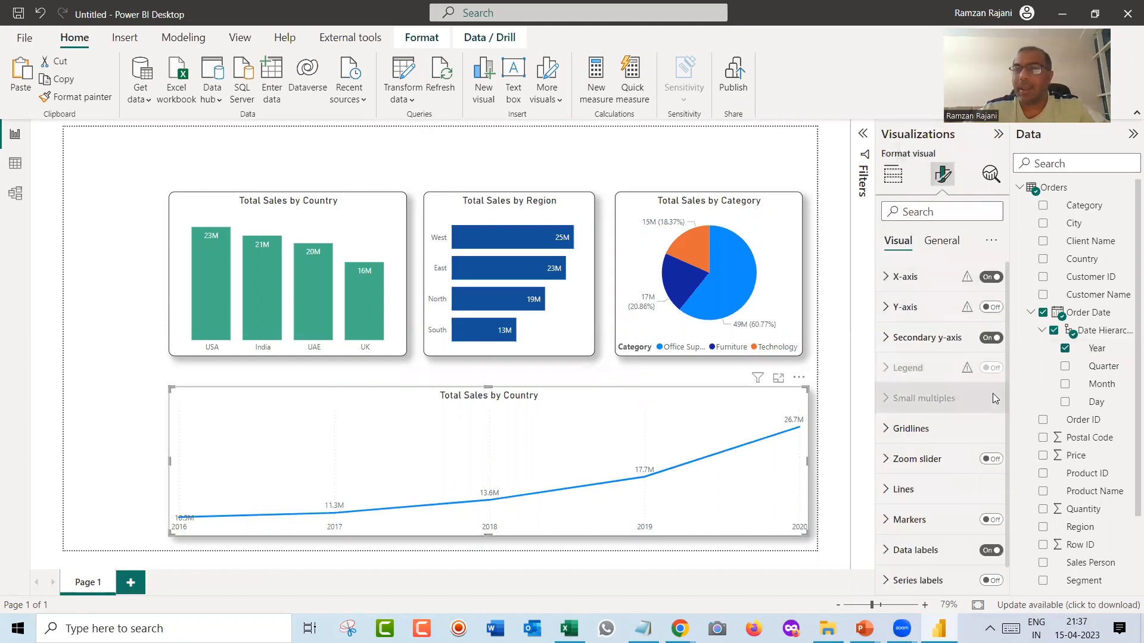
pyautogui.scroll(-1, 1007, 407)
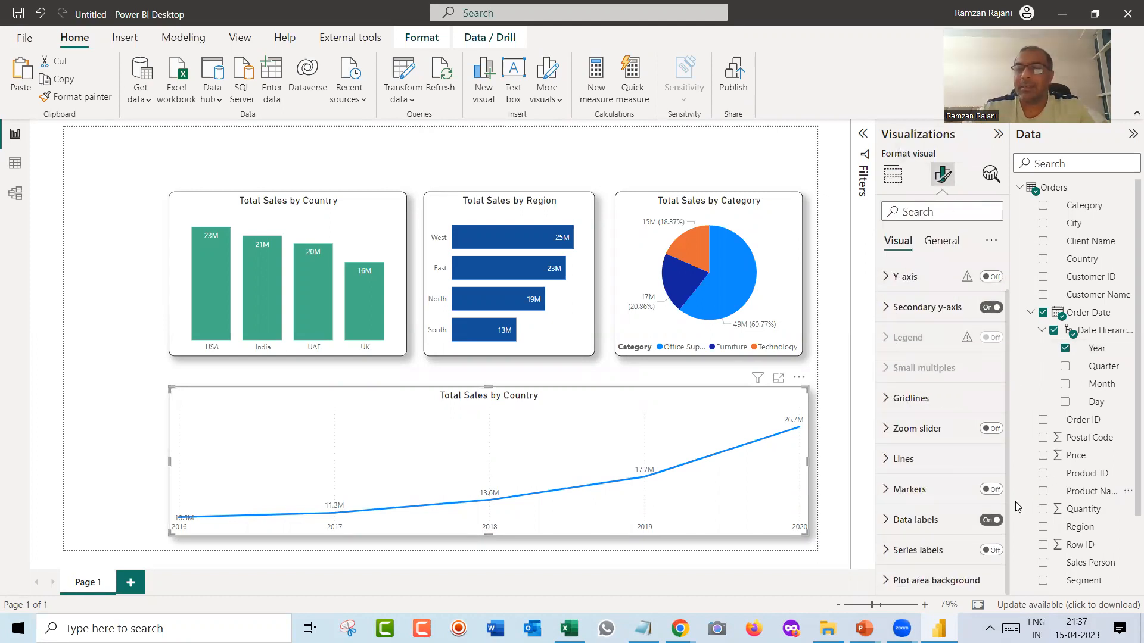
pyautogui.click(901, 466)
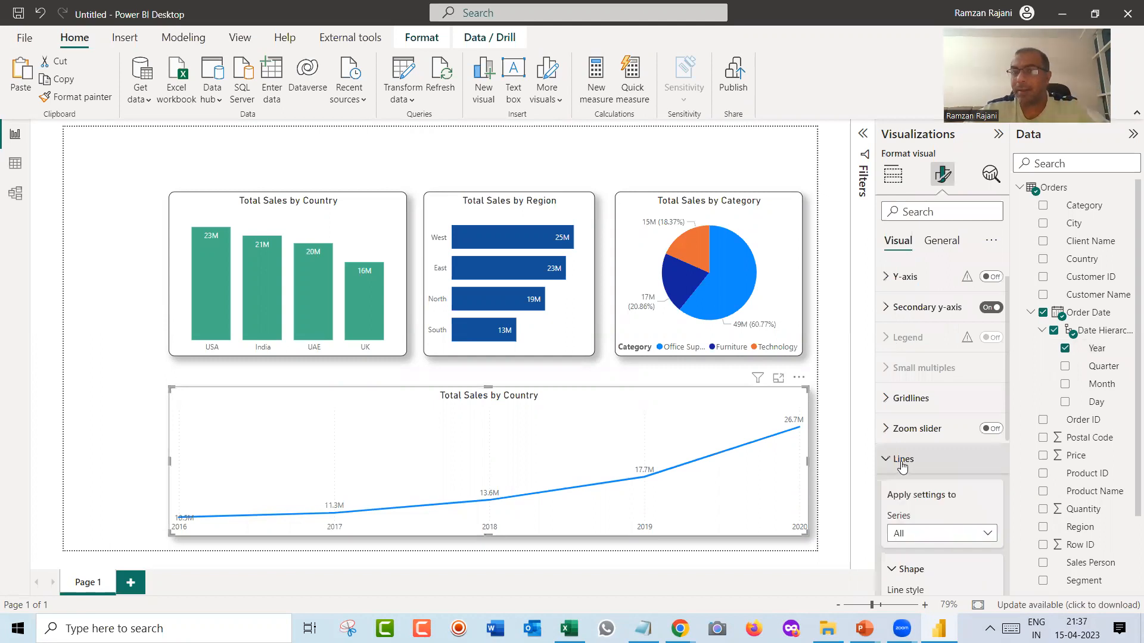
pyautogui.scroll(-5, 965, 416)
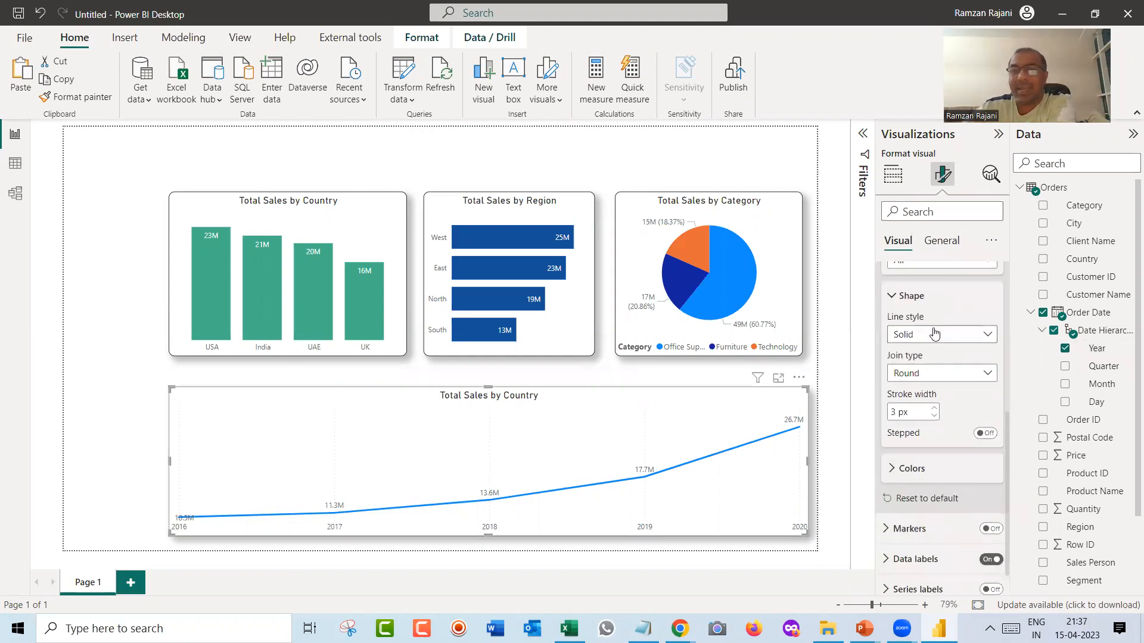
pyautogui.click(940, 338)
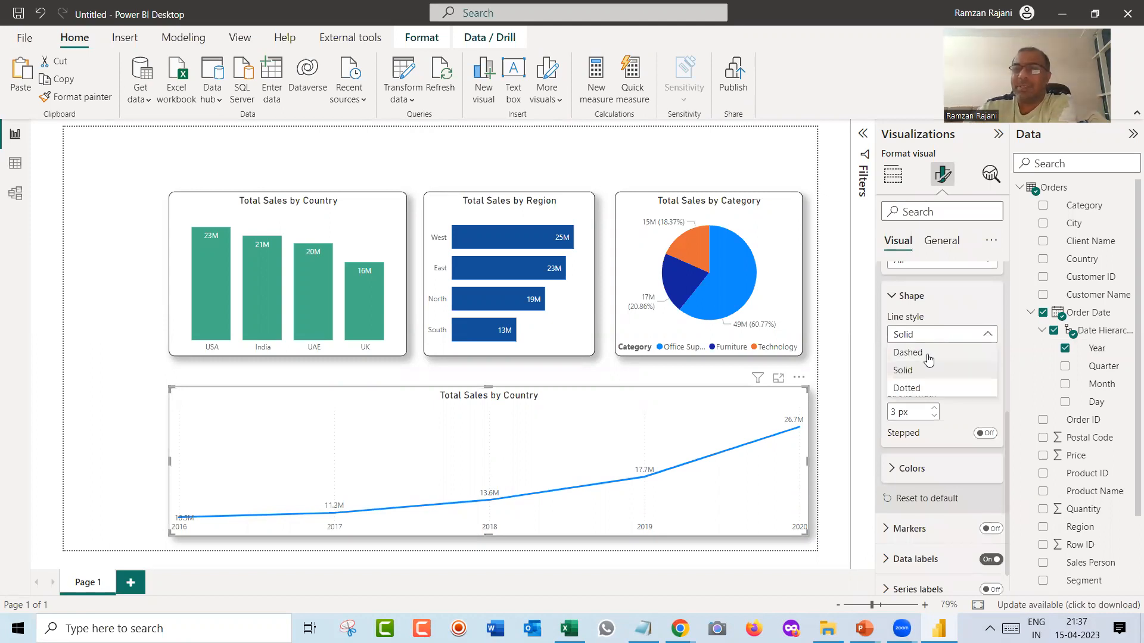
pyautogui.click(922, 388)
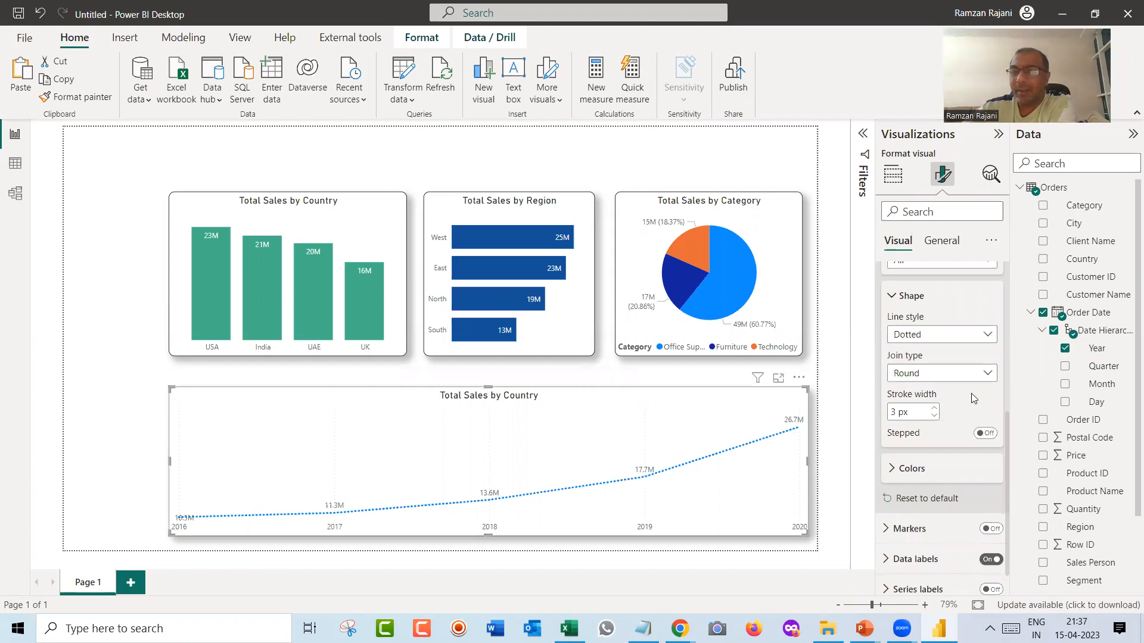
pyautogui.click(994, 438)
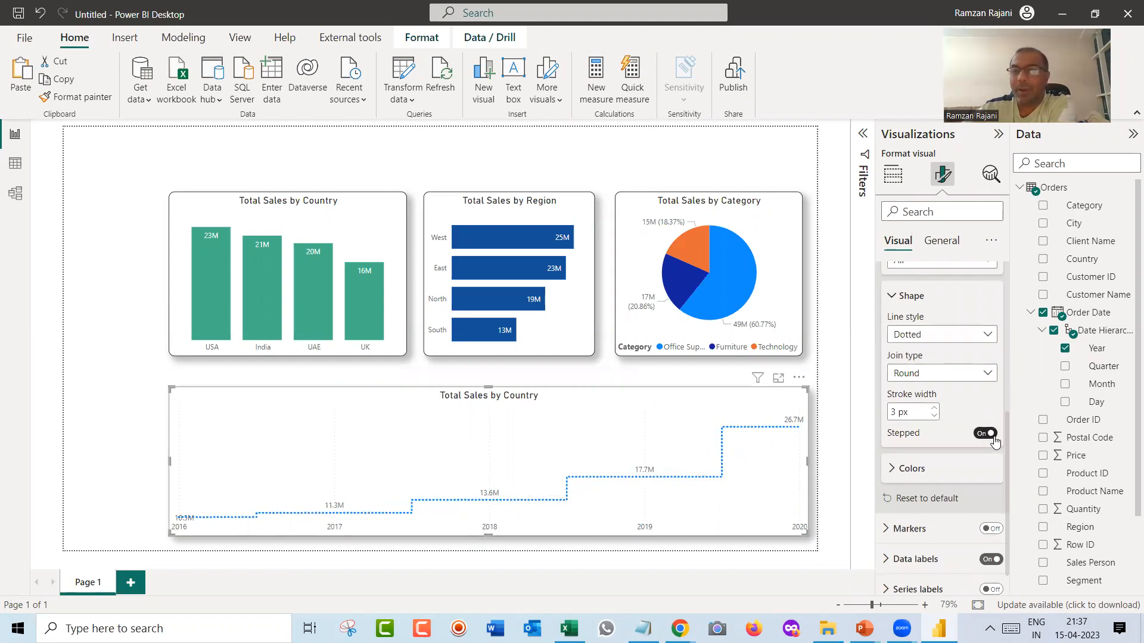
# Turn on markers for the line chart and set their size to 7 px.
pyautogui.click(994, 529)
pyautogui.scroll(-1, 1010, 488)
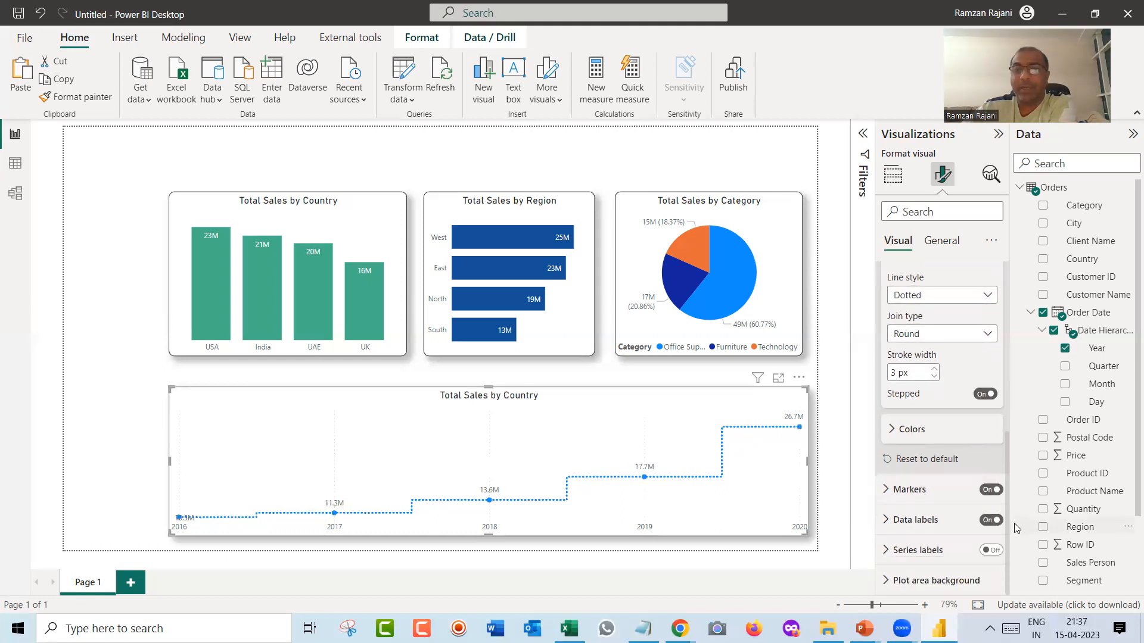
pyautogui.click(908, 489)
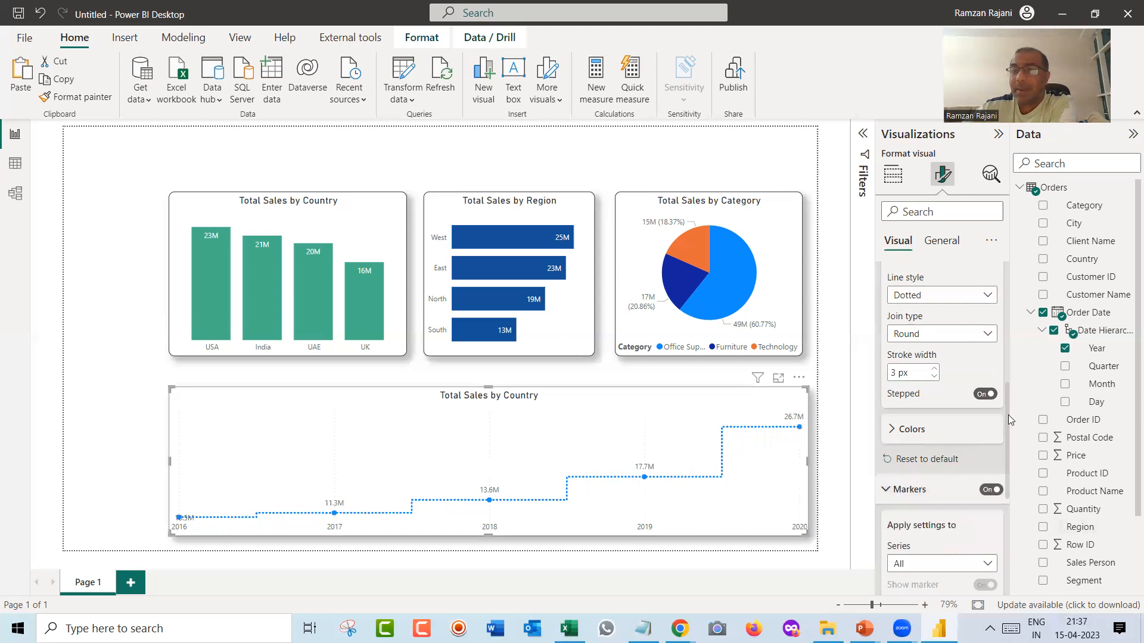
pyautogui.moveTo(1007, 416); pyautogui.dragTo(1016, 503)
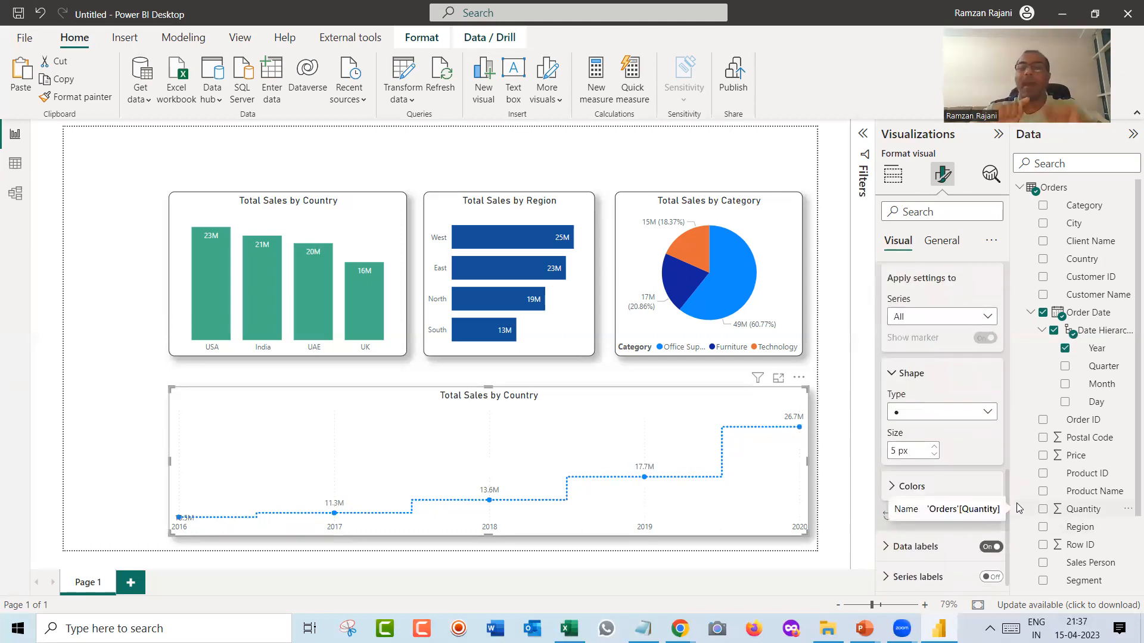
pyautogui.click(934, 448)
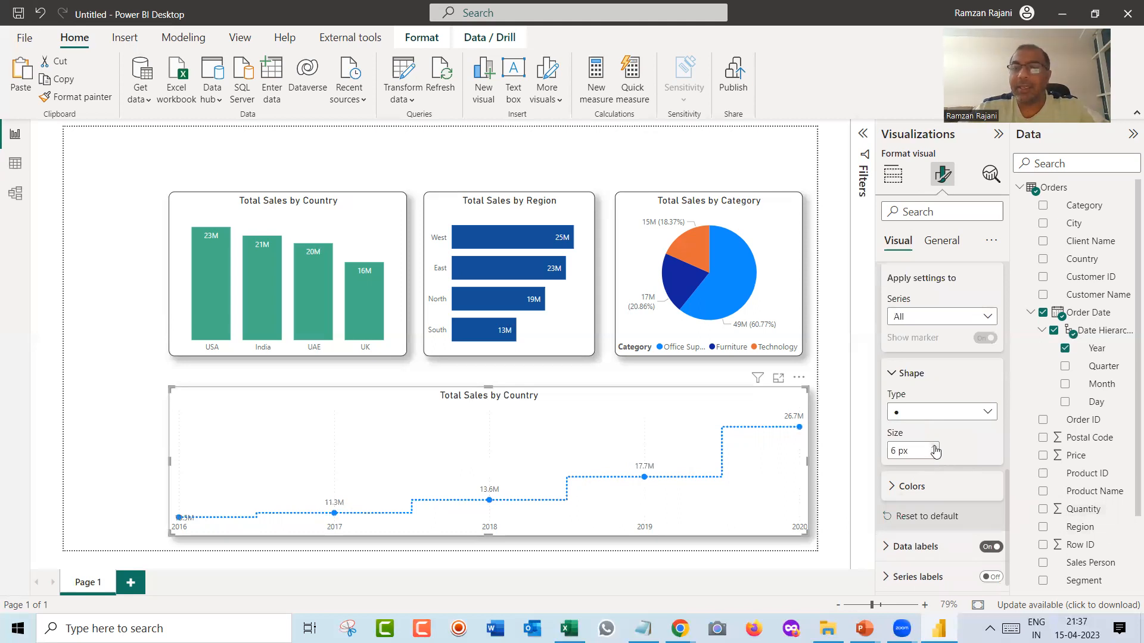
pyautogui.click(934, 448)
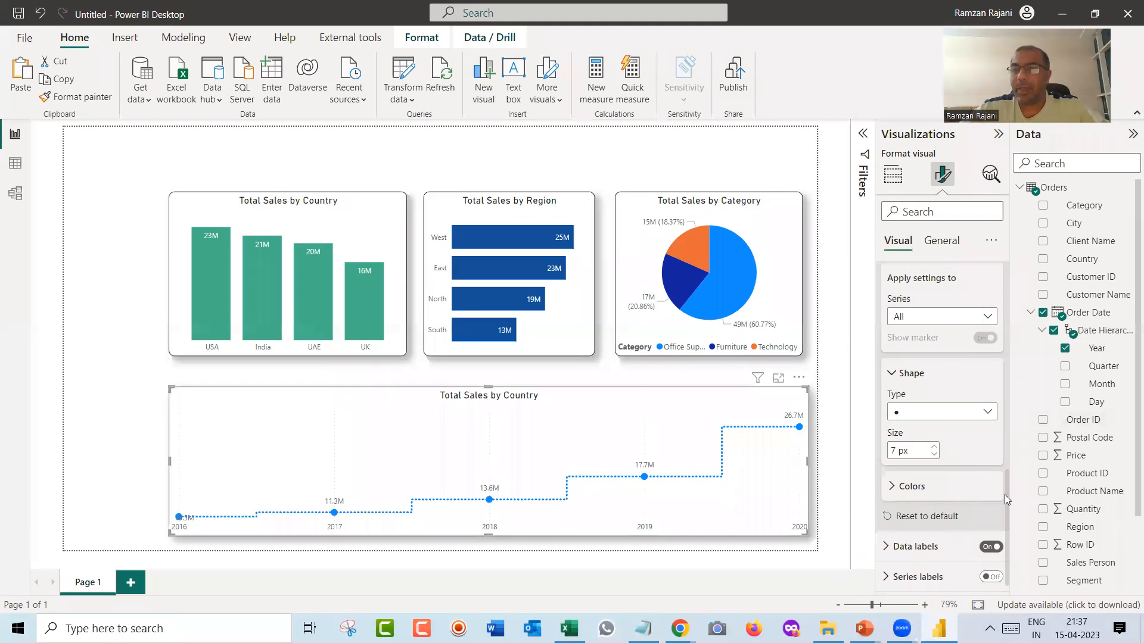
# Set the Sum of Total Sales line color to the green used in the Country chart.
pyautogui.moveTo(1008, 500)
pyautogui.mouseDown()
pyautogui.moveTo(1044, 297)
pyautogui.moveTo(1053, 422)
pyautogui.mouseUp()
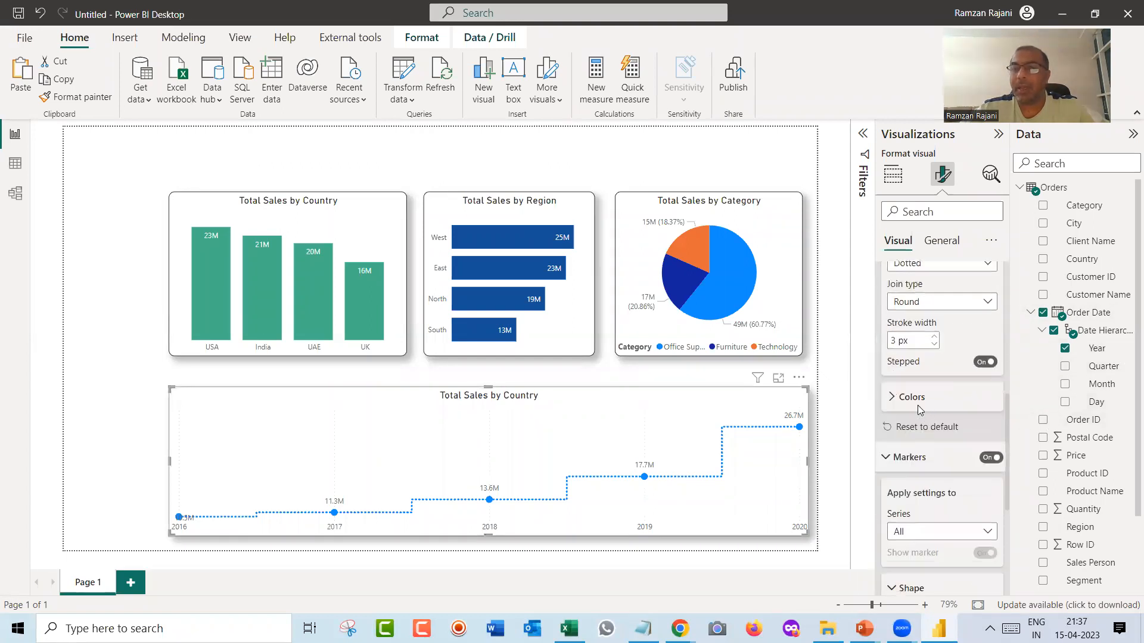
pyautogui.click(918, 405)
pyautogui.click(915, 435)
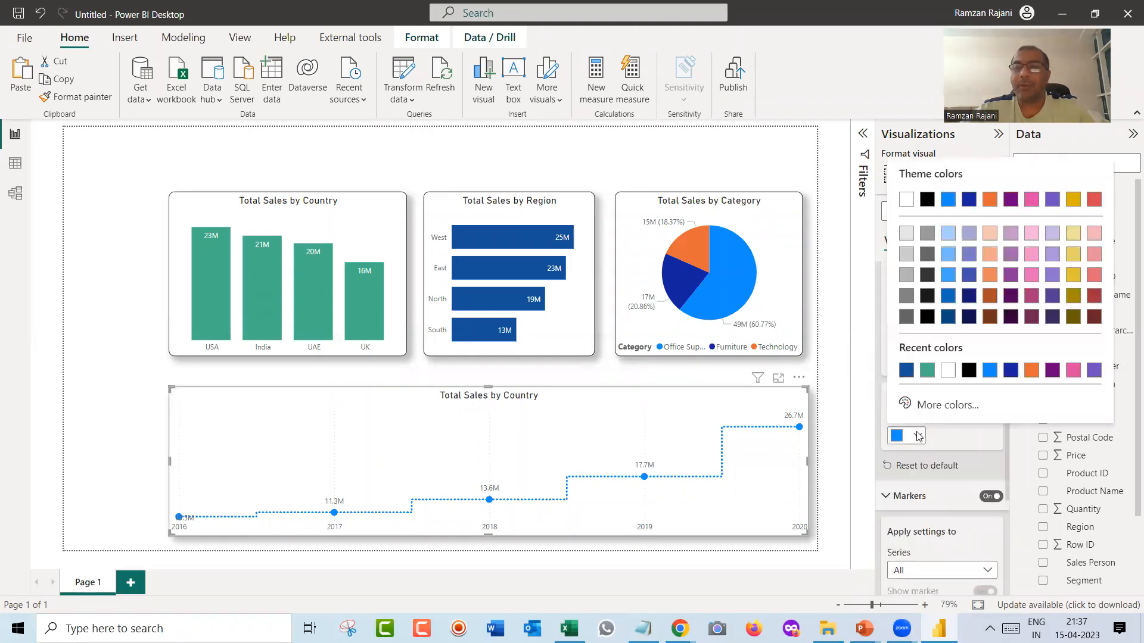
pyautogui.click(927, 370)
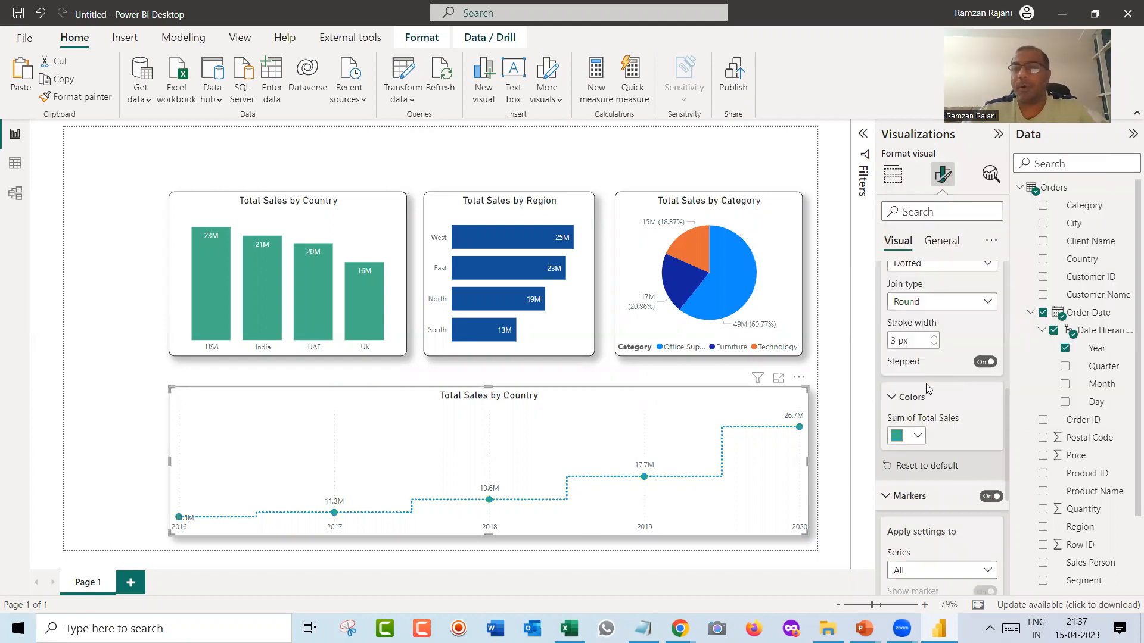
# Set the line chart's default marker color to the dark blue used in the Region chart.
pyautogui.click(903, 495)
pyautogui.click(903, 495)
pyautogui.moveTo(1007, 410); pyautogui.dragTo(1019, 514)
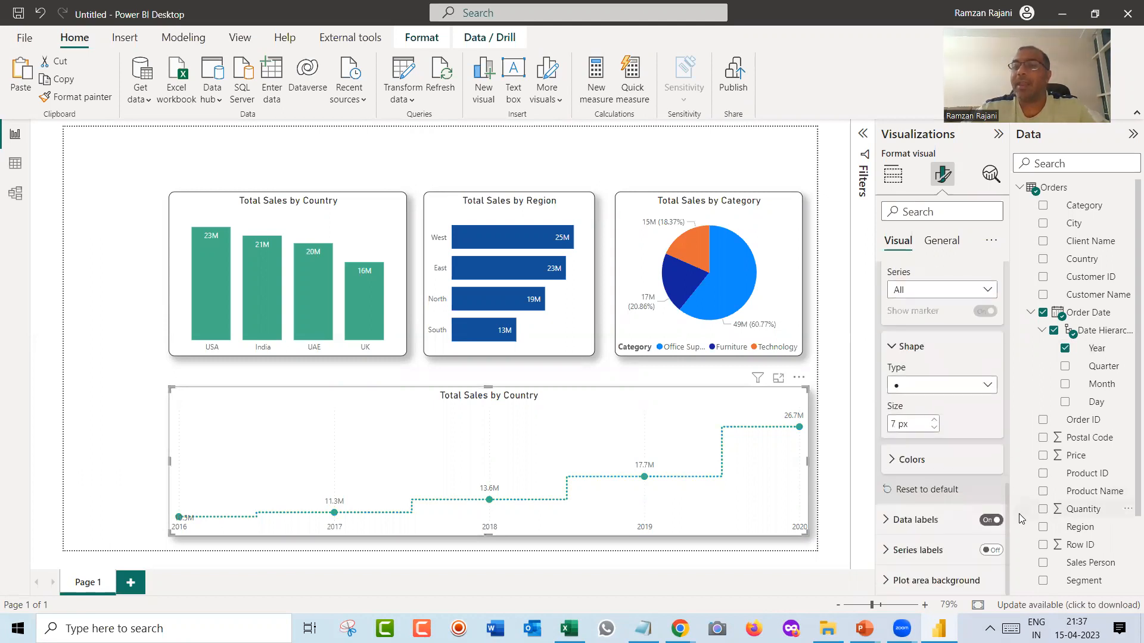
pyautogui.click(930, 460)
pyautogui.click(915, 498)
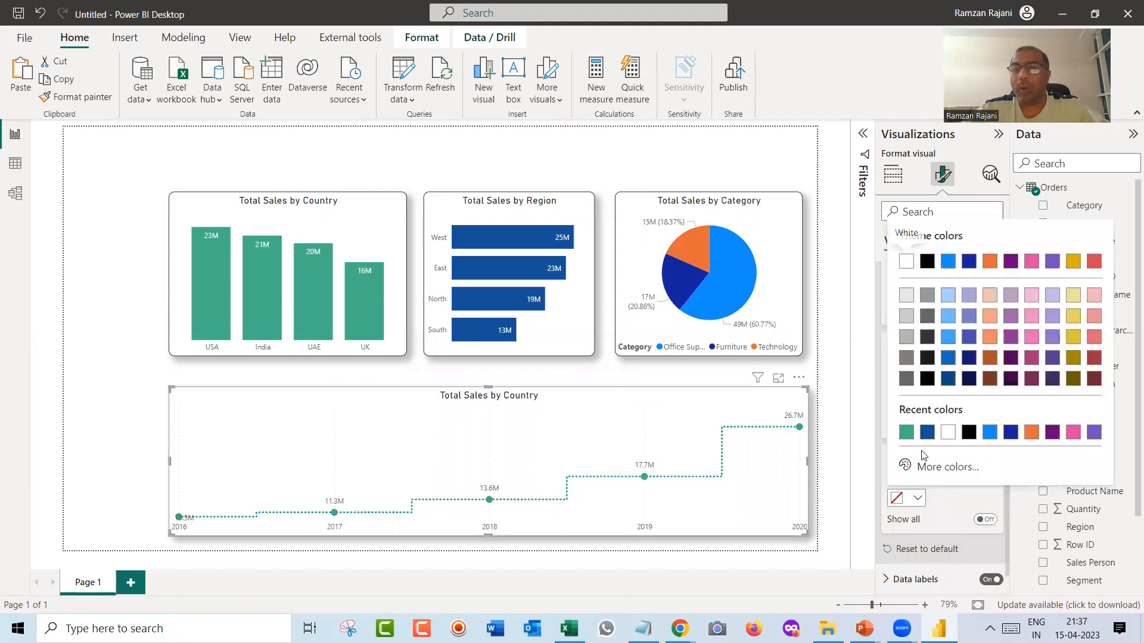
pyautogui.click(927, 432)
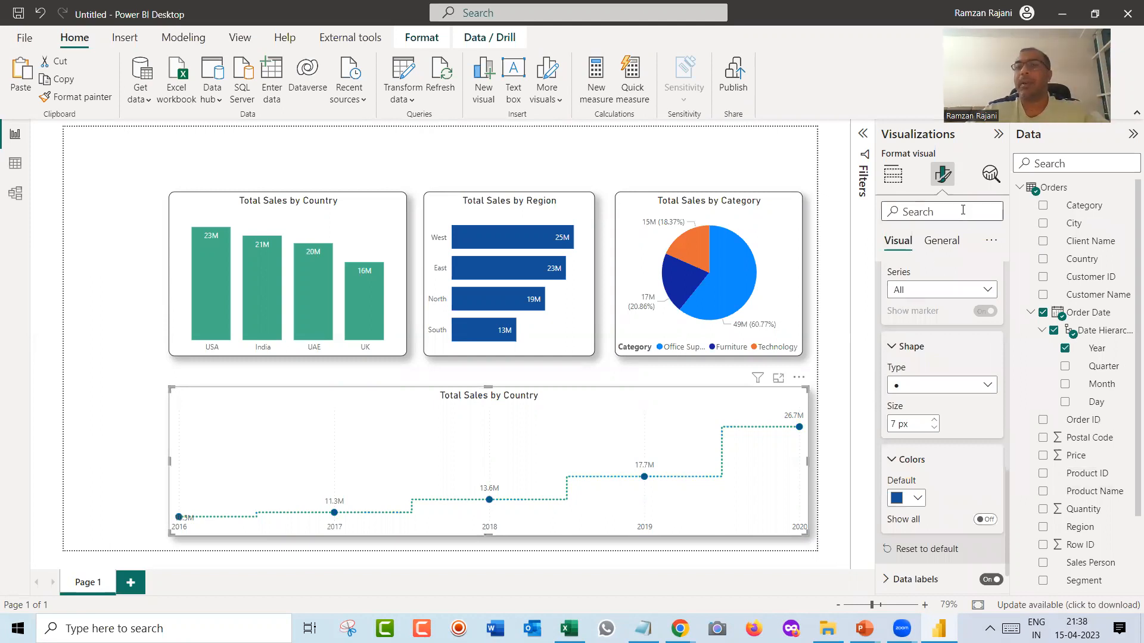
# Change the line chart's title to Total Sales by Year.
pyautogui.click(945, 247)
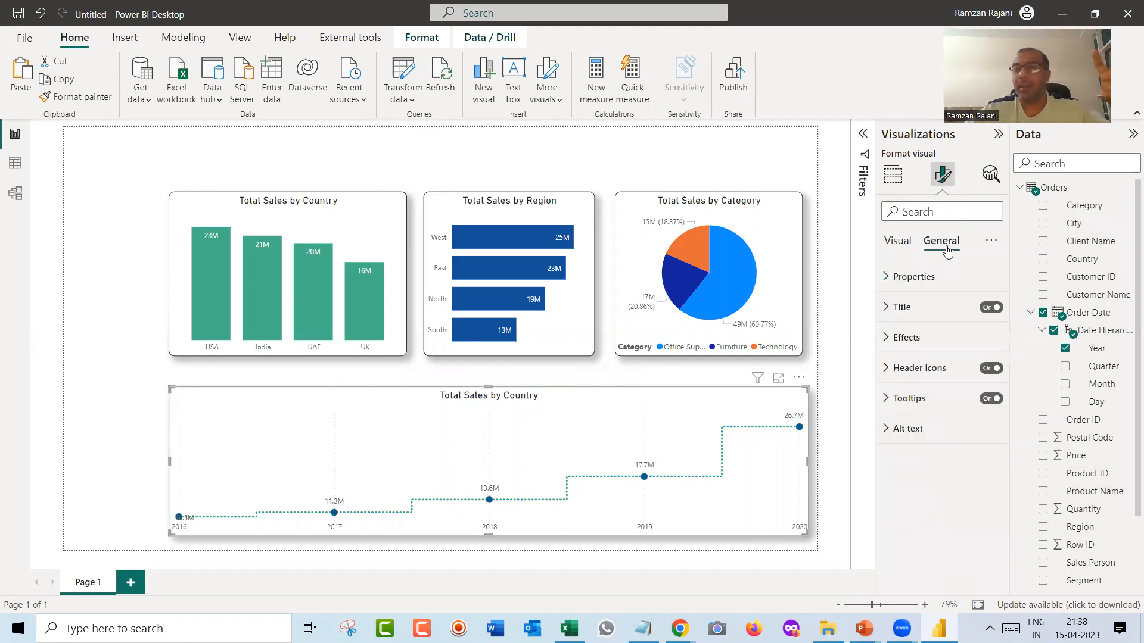
pyautogui.click(927, 303)
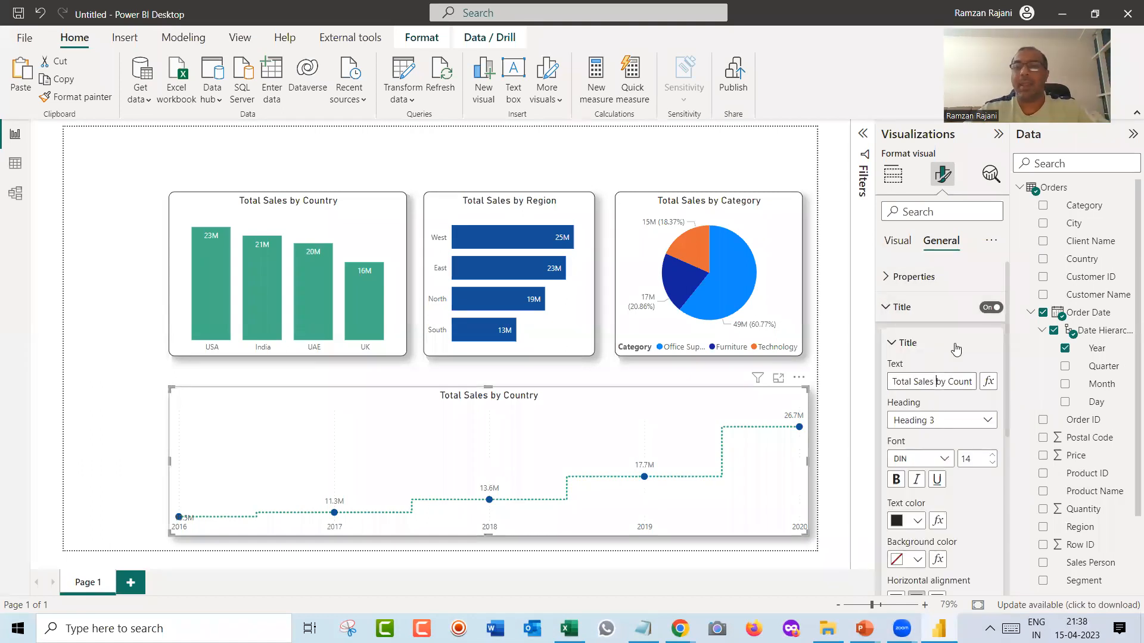
pyautogui.hotkey('shift', 'End')
pyautogui.write('Year')
pyautogui.click(837, 321)
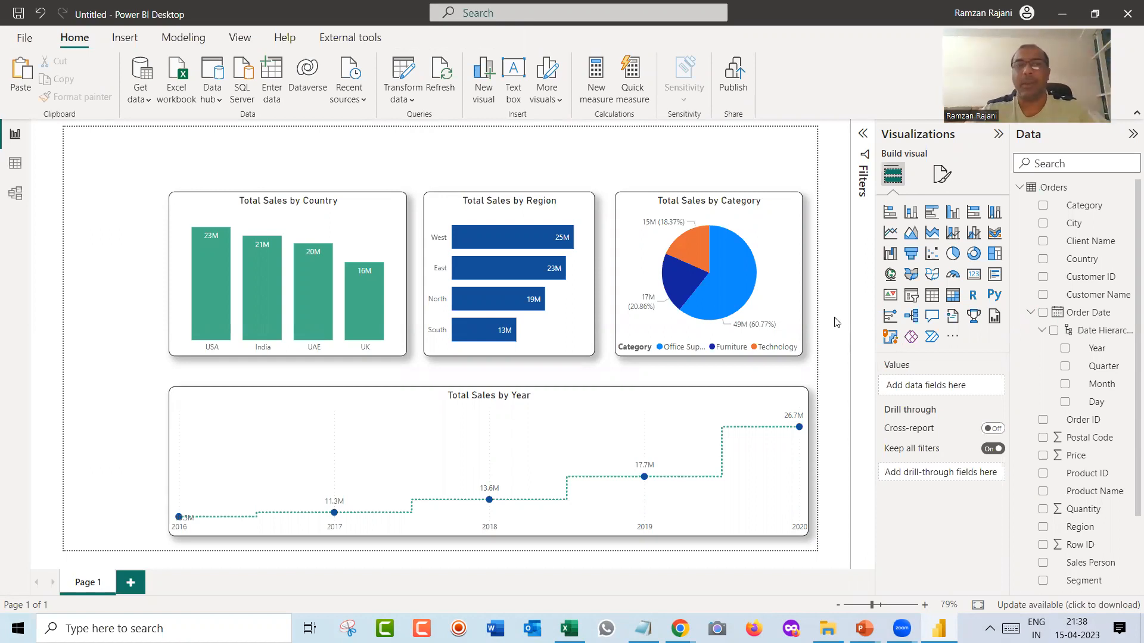
# Move the Country, Region and Category charts together slightly down, closer to the line chart.
pyautogui.click(395, 210)
pyautogui.keyDown('ctrl'); pyautogui.click(439, 208); pyautogui.keyUp('ctrl')
pyautogui.keyDown('ctrl'); pyautogui.click(649, 202); pyautogui.keyUp('ctrl')
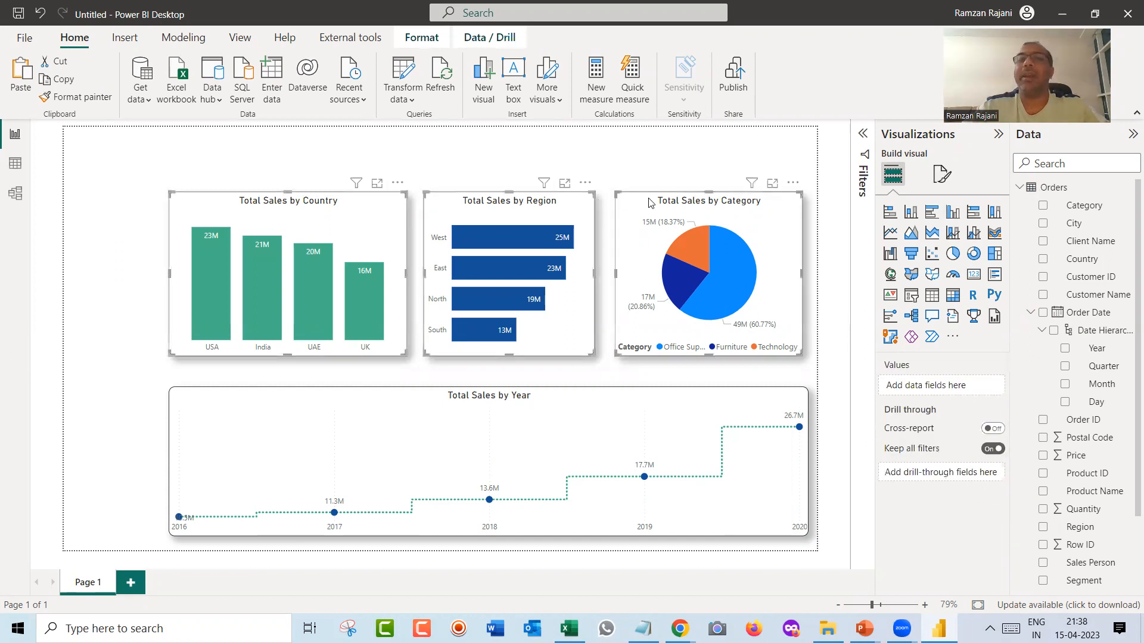
pyautogui.moveTo(650, 202); pyautogui.dragTo(653, 220)
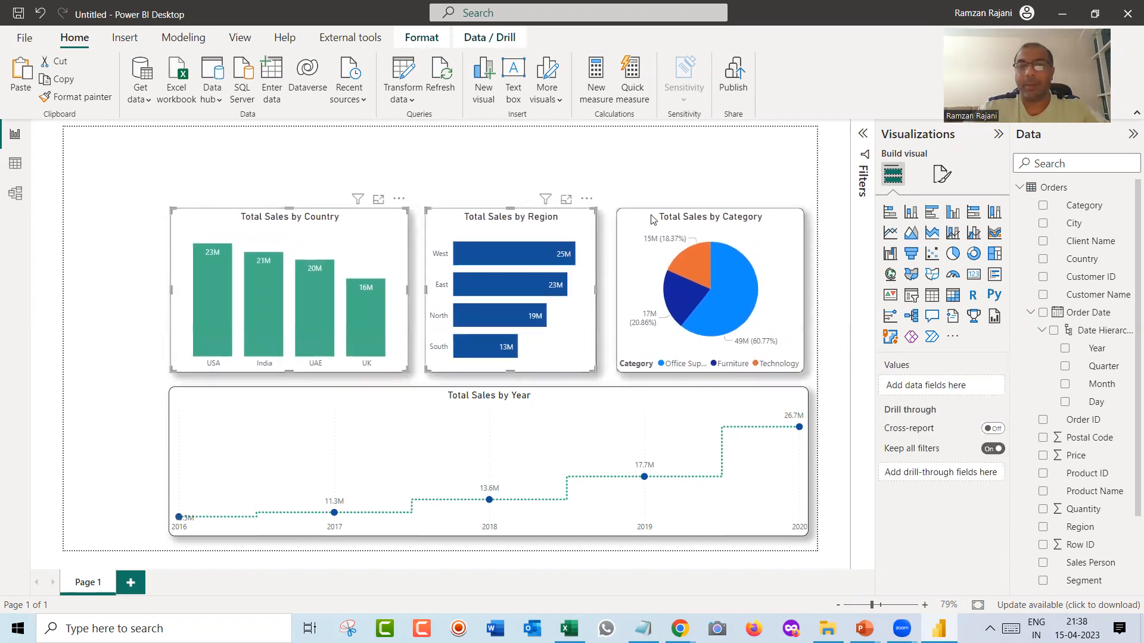
pyautogui.click(468, 170)
# Reduce the height of the Country, Region and Category charts equally by lowering their top edges into alignment.
pyautogui.click(328, 218)
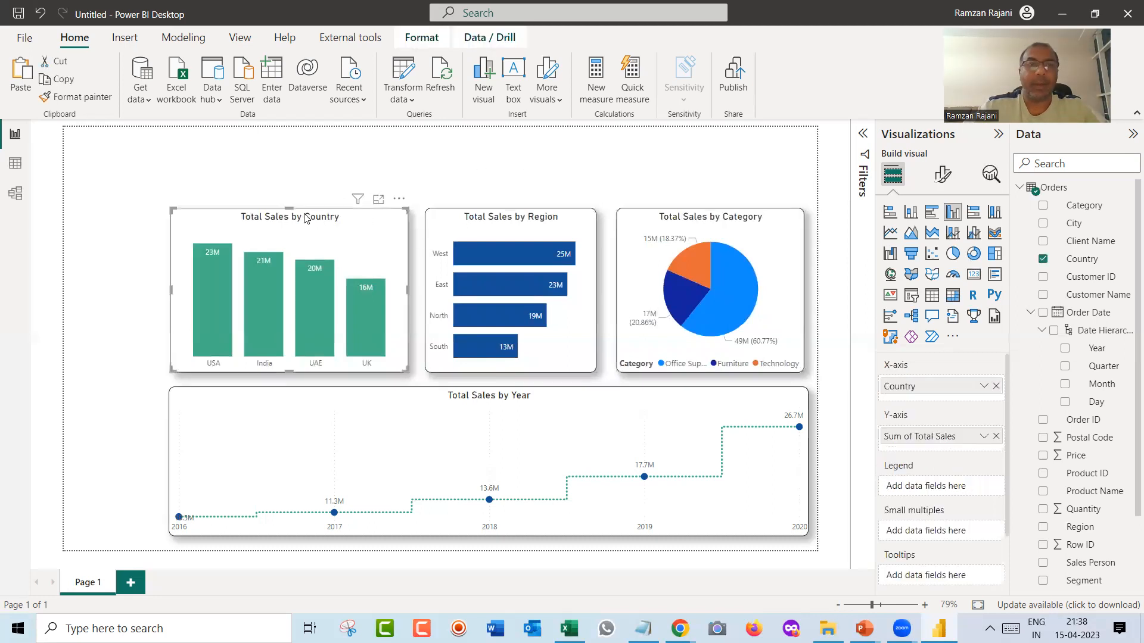
pyautogui.moveTo(292, 212); pyautogui.dragTo(292, 222)
pyautogui.click(443, 217)
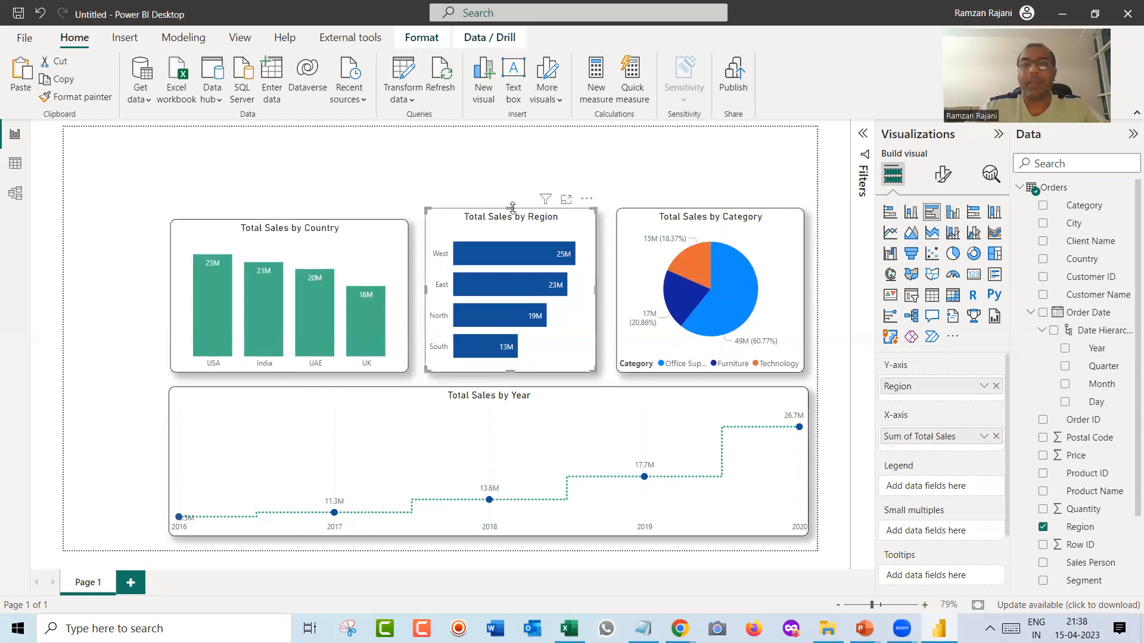
pyautogui.moveTo(523, 215); pyautogui.dragTo(526, 226)
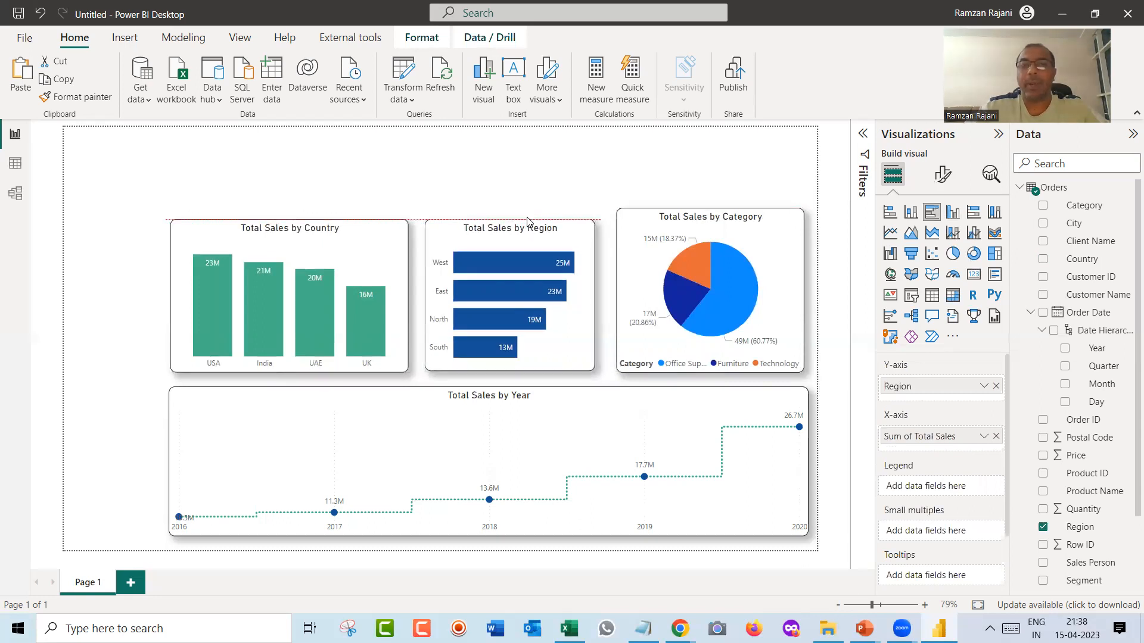
pyautogui.click(704, 218)
pyautogui.moveTo(711, 208); pyautogui.dragTo(714, 220)
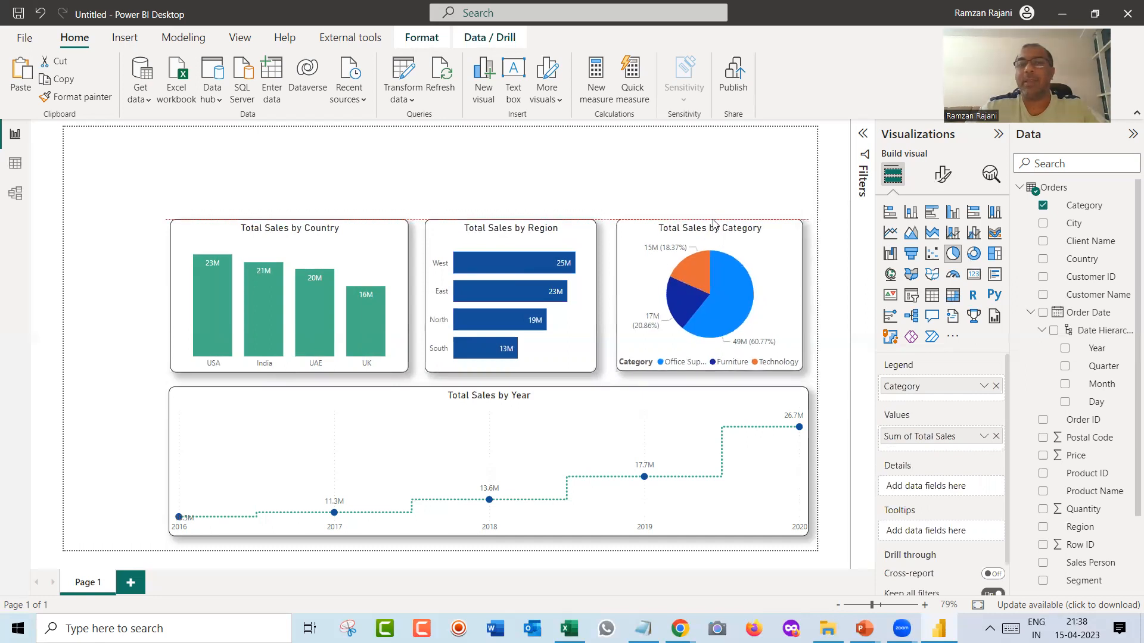
pyautogui.click(125, 297)
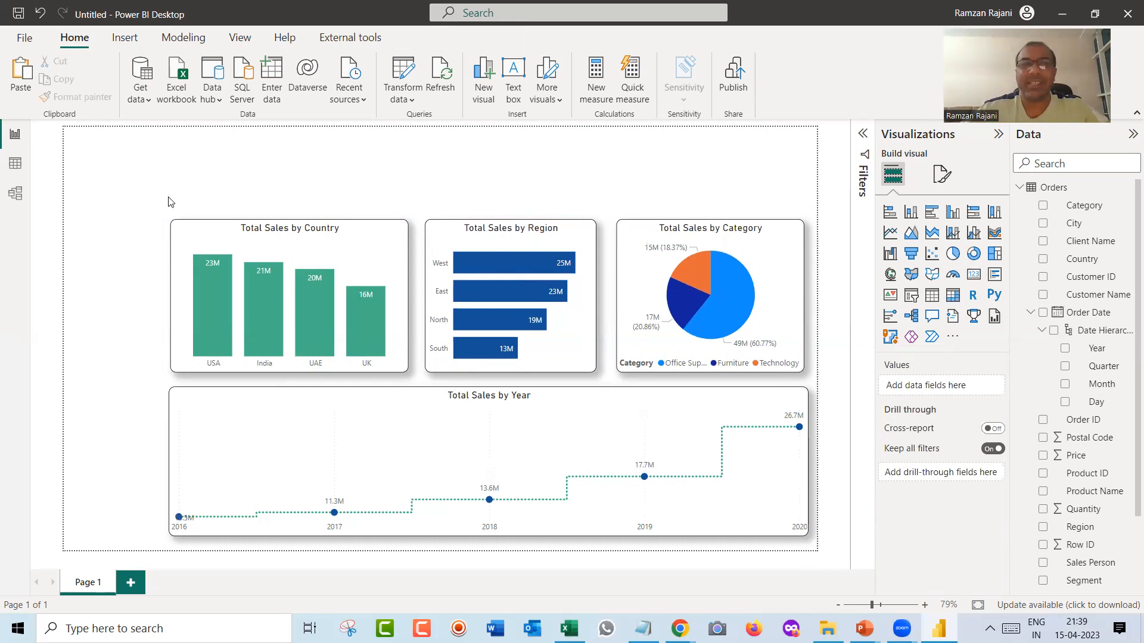
pyautogui.click(198, 226)
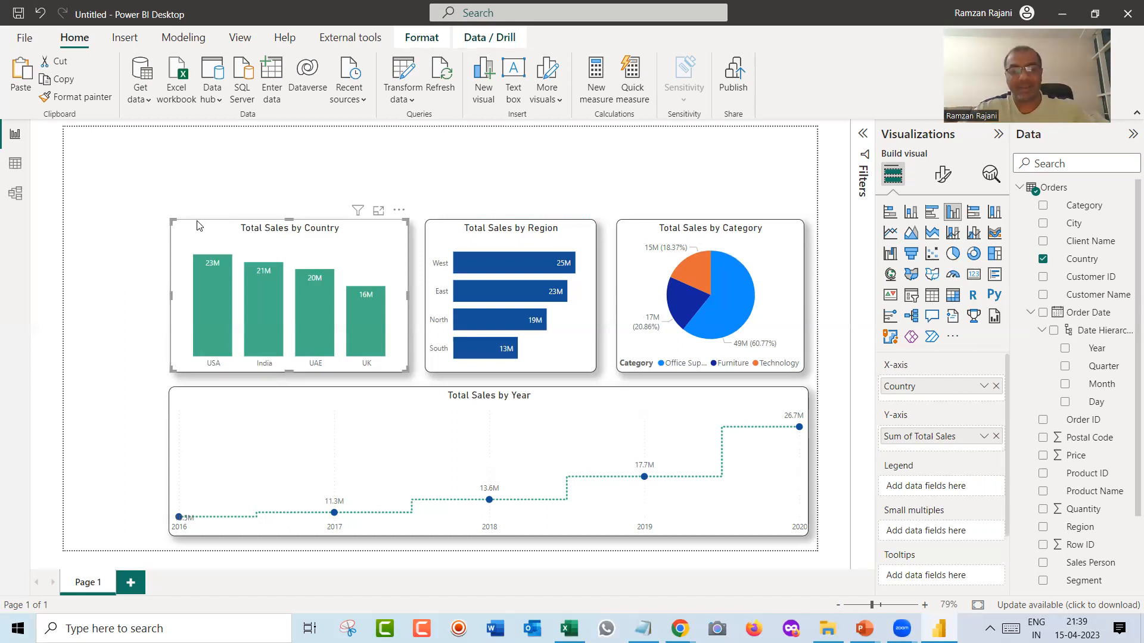
pyautogui.click(124, 236)
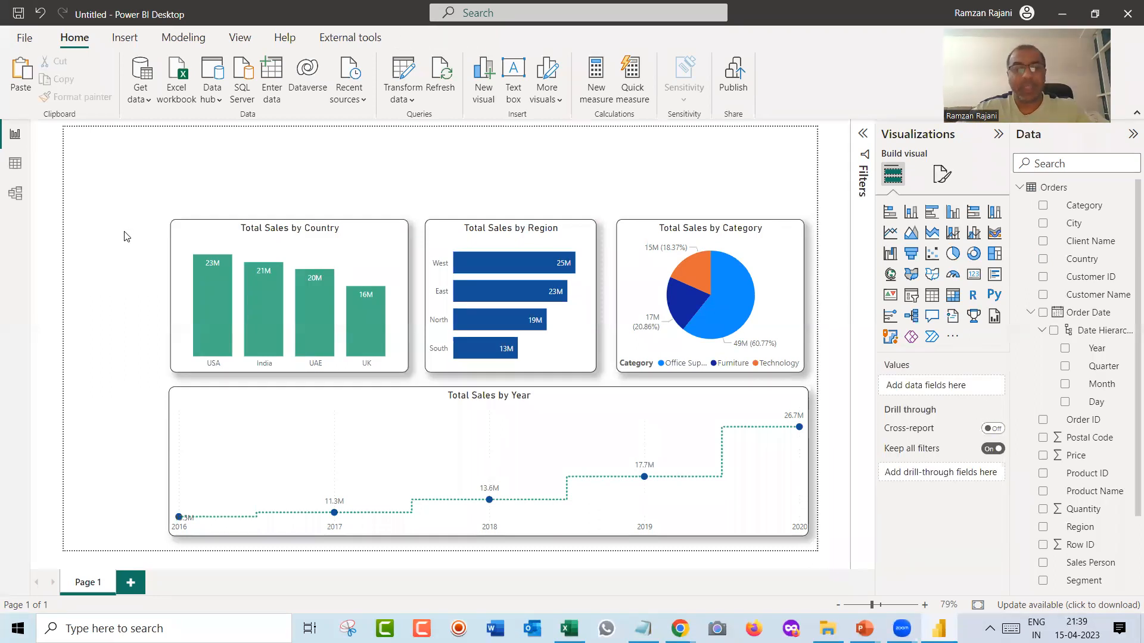
# Place a copy of the Country chart in the space to its left and shrink it to a small box.
pyautogui.moveTo(210, 230); pyautogui.dragTo(114, 236)
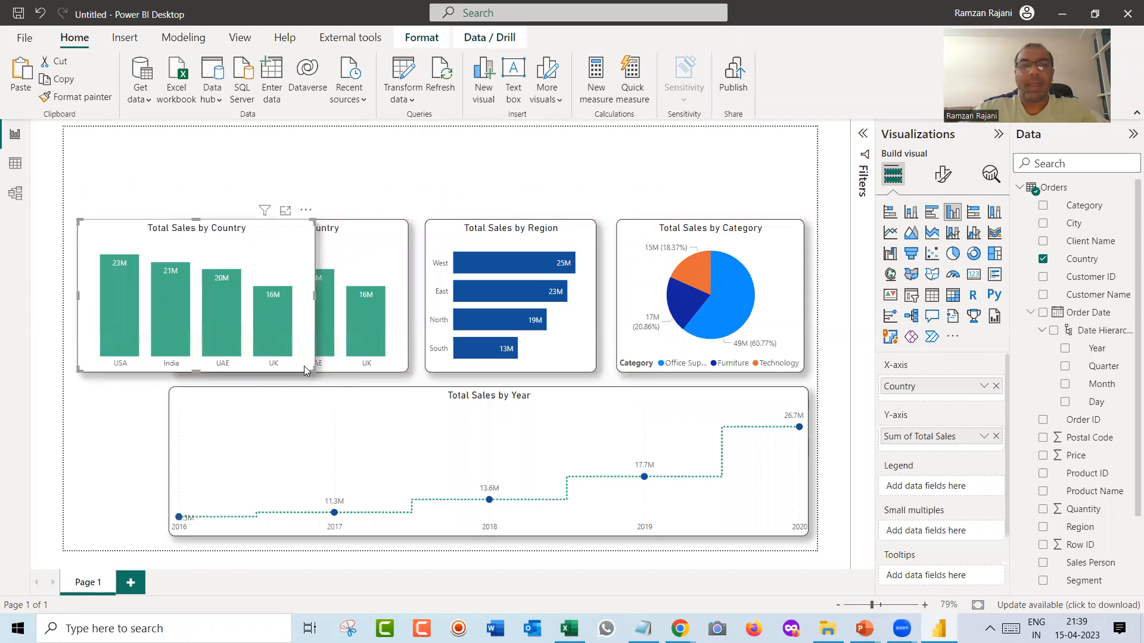
pyautogui.moveTo(314, 370); pyautogui.dragTo(160, 254)
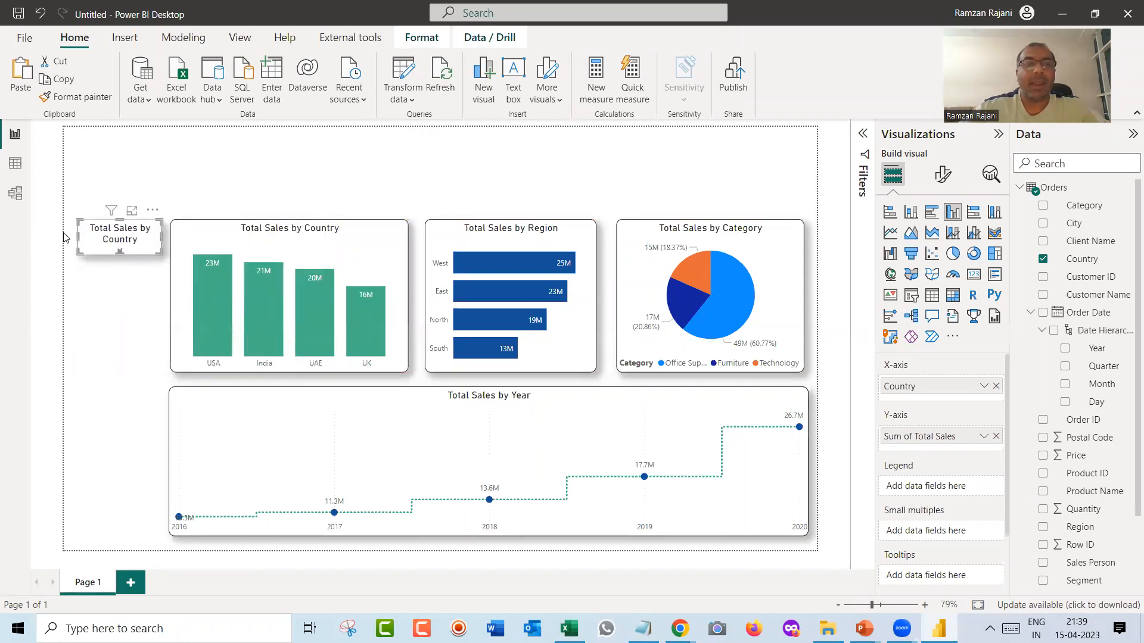
pyautogui.moveTo(77, 239); pyautogui.dragTo(72, 238)
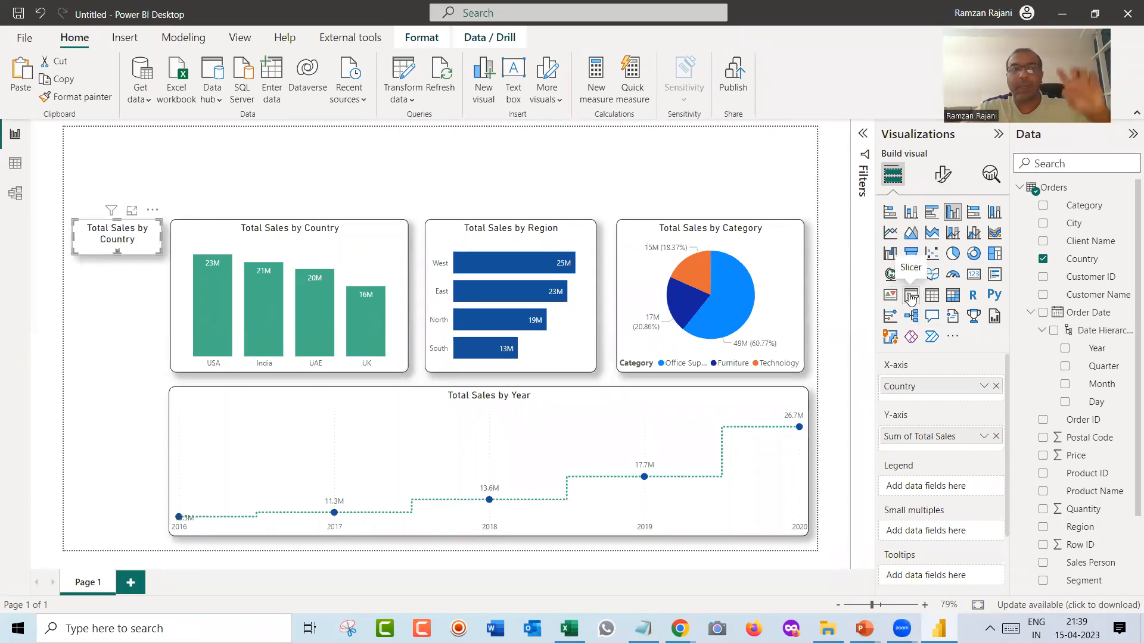
# Convert the small chart copy to a slicer, set its style to Dropdown and check its list.
pyautogui.click(910, 295)
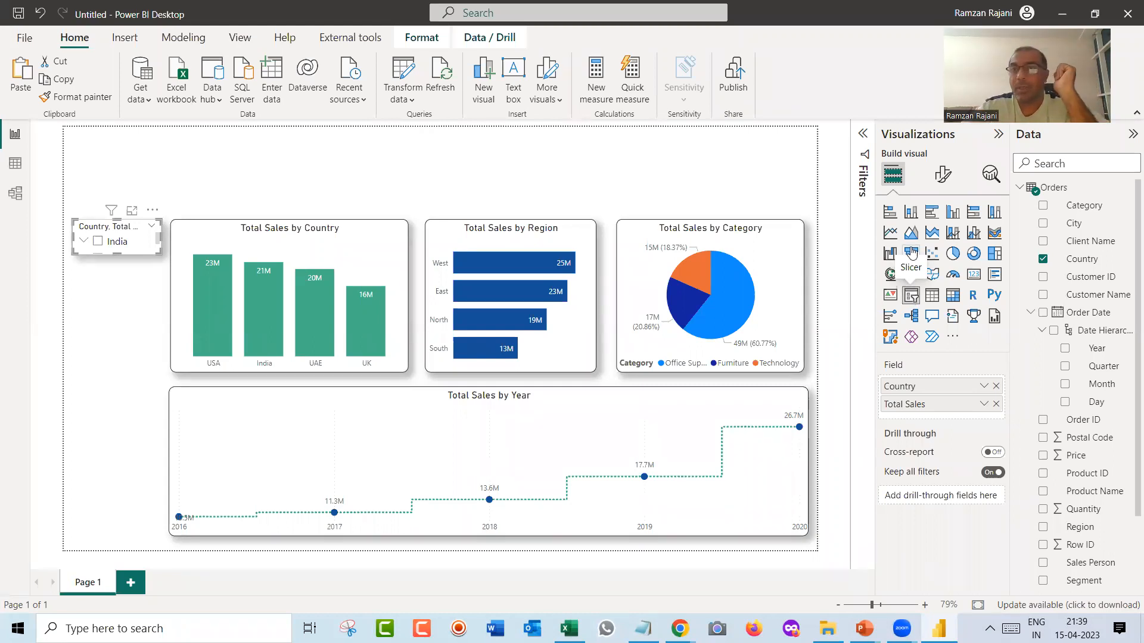
pyautogui.click(942, 179)
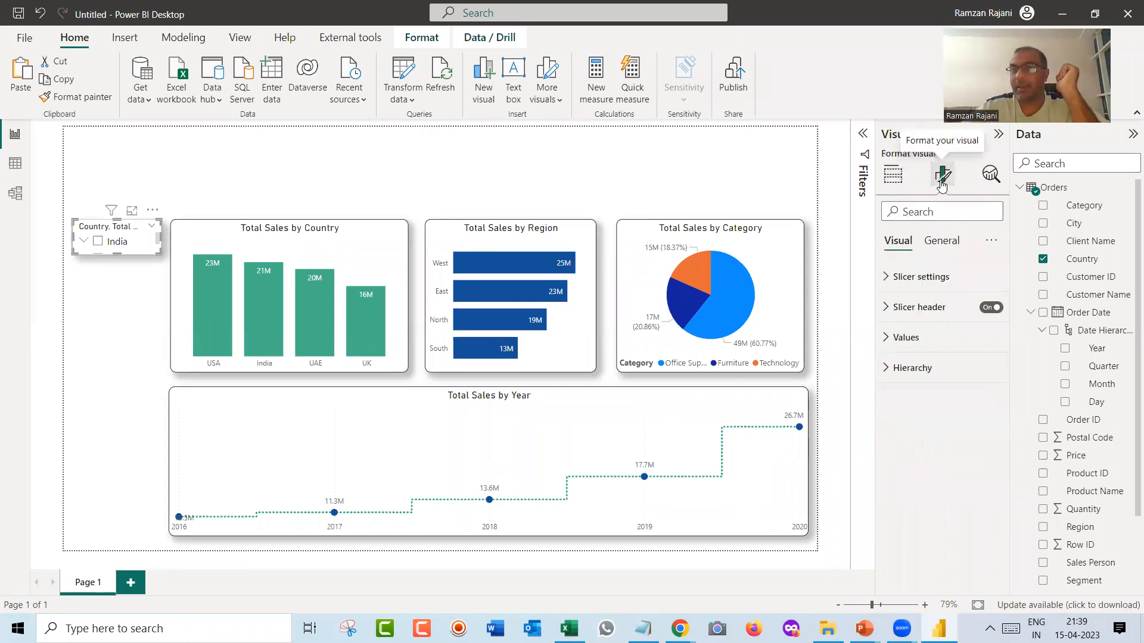
pyautogui.click(924, 277)
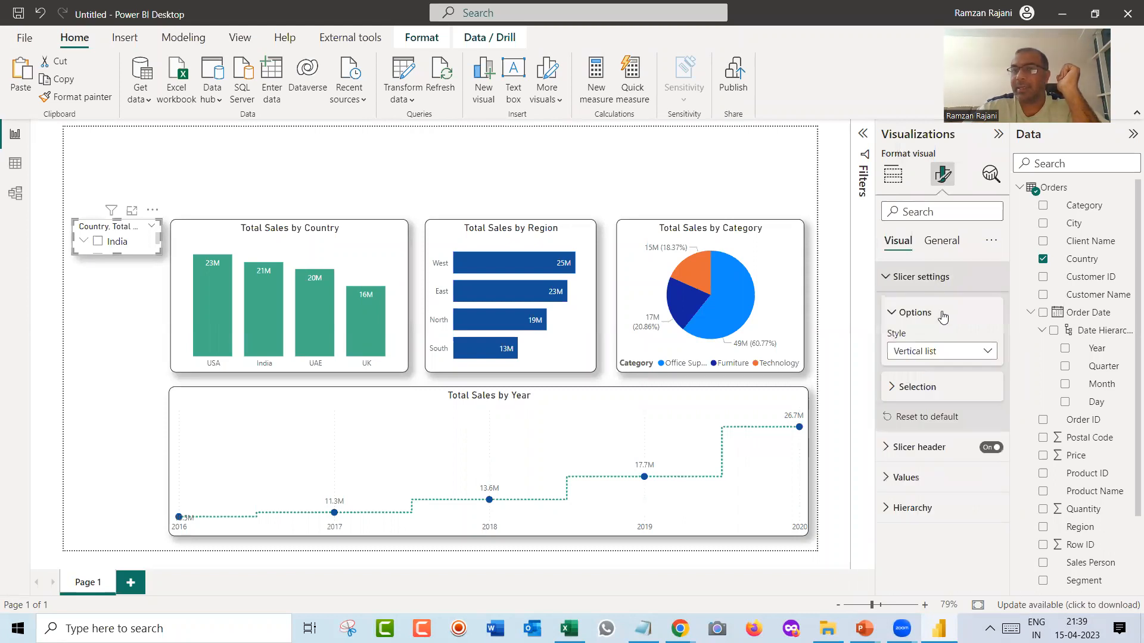
pyautogui.click(947, 351)
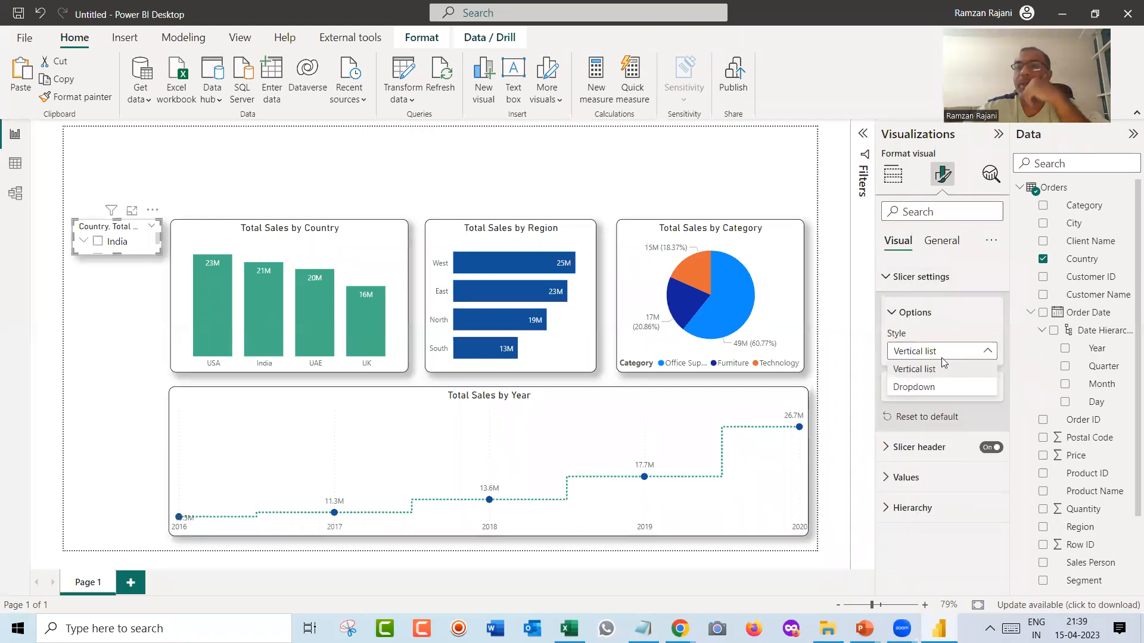
pyautogui.click(934, 388)
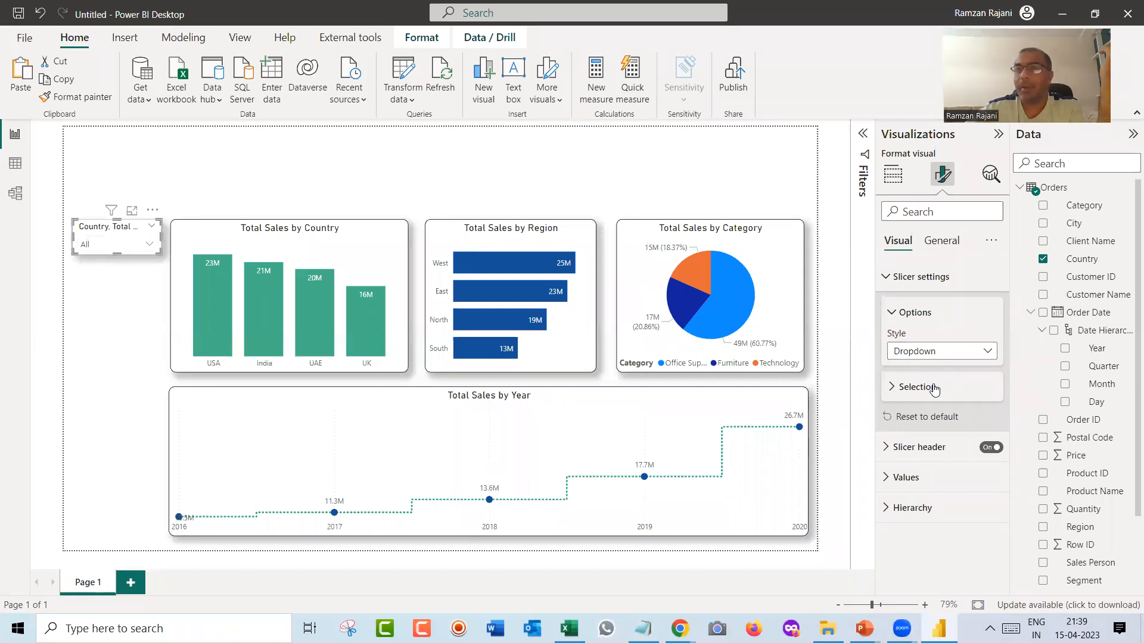
pyautogui.click(149, 247)
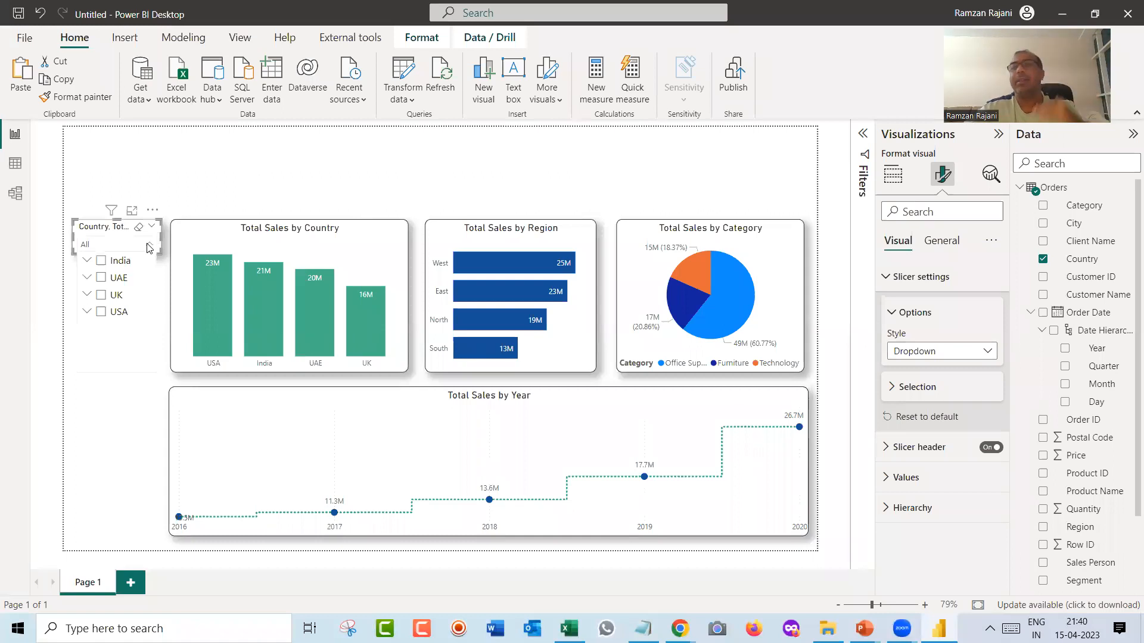
pyautogui.click(114, 233)
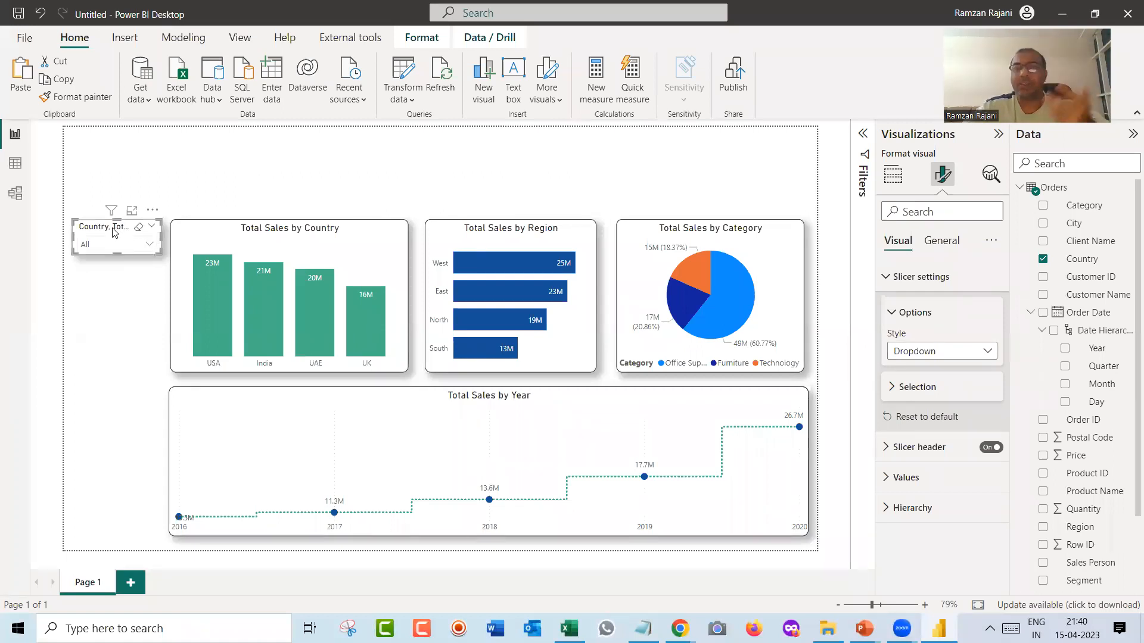
pyautogui.click(894, 314)
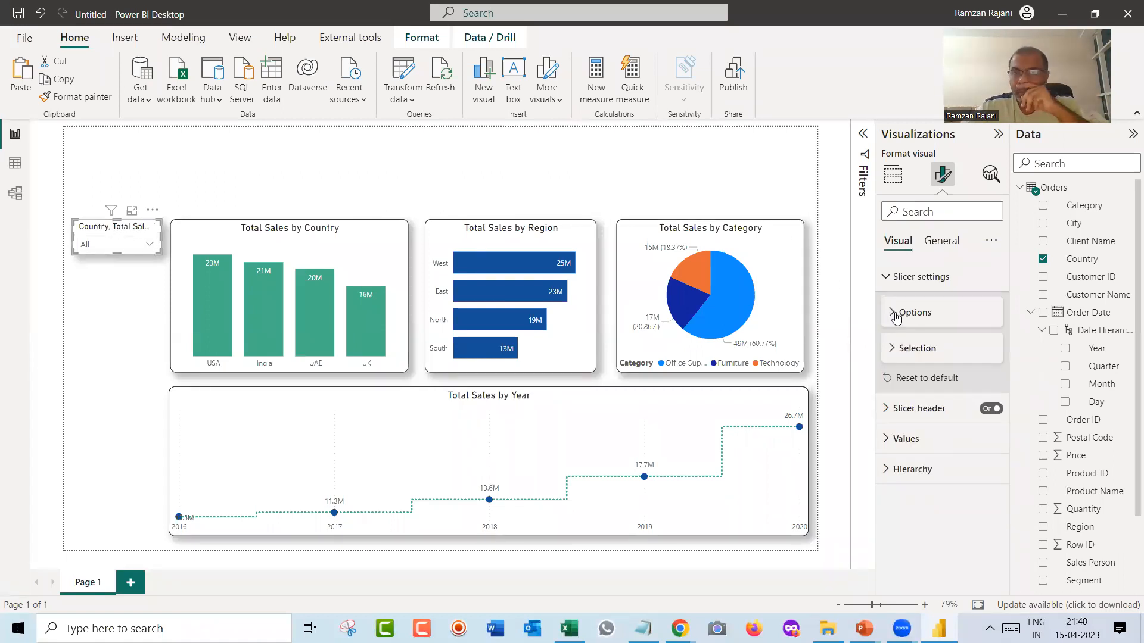
pyautogui.click(936, 249)
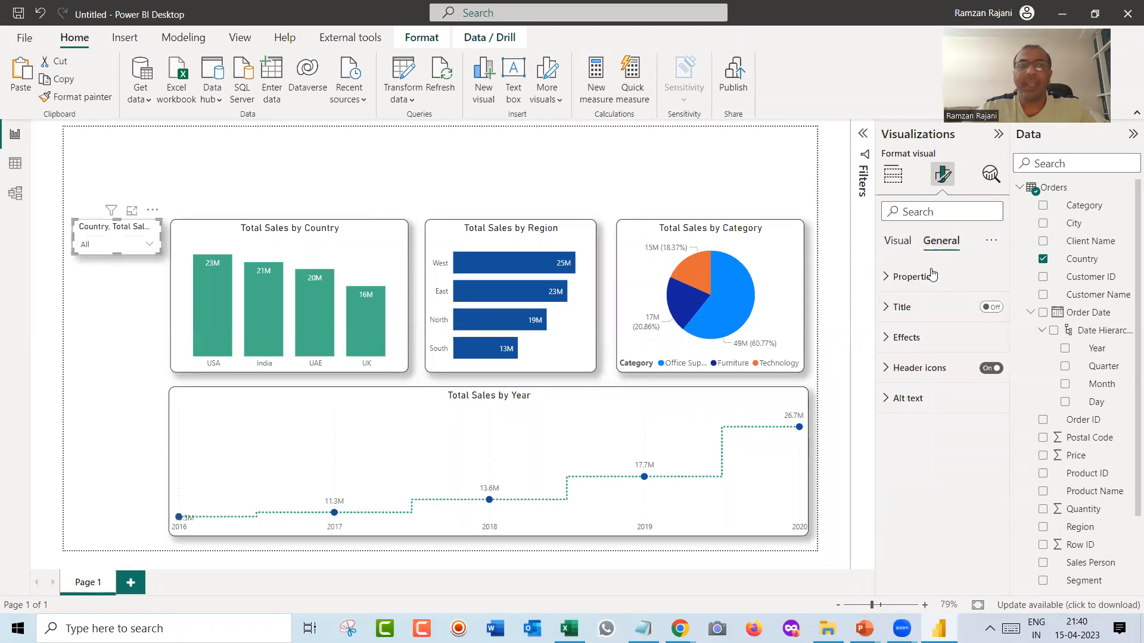
pyautogui.click(902, 308)
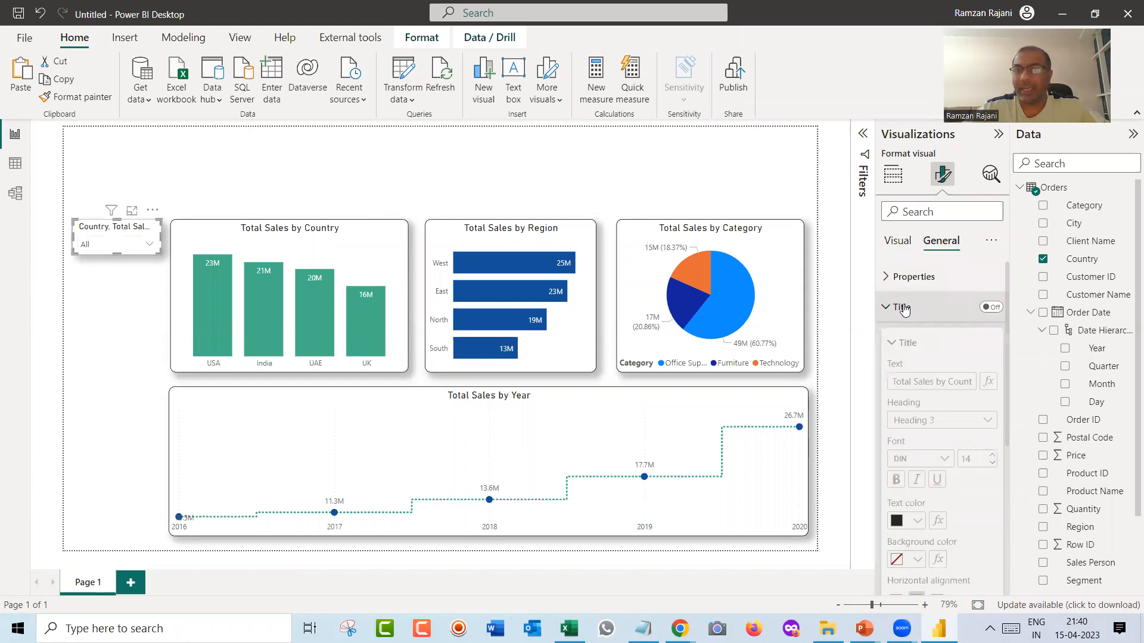
pyautogui.click(991, 307)
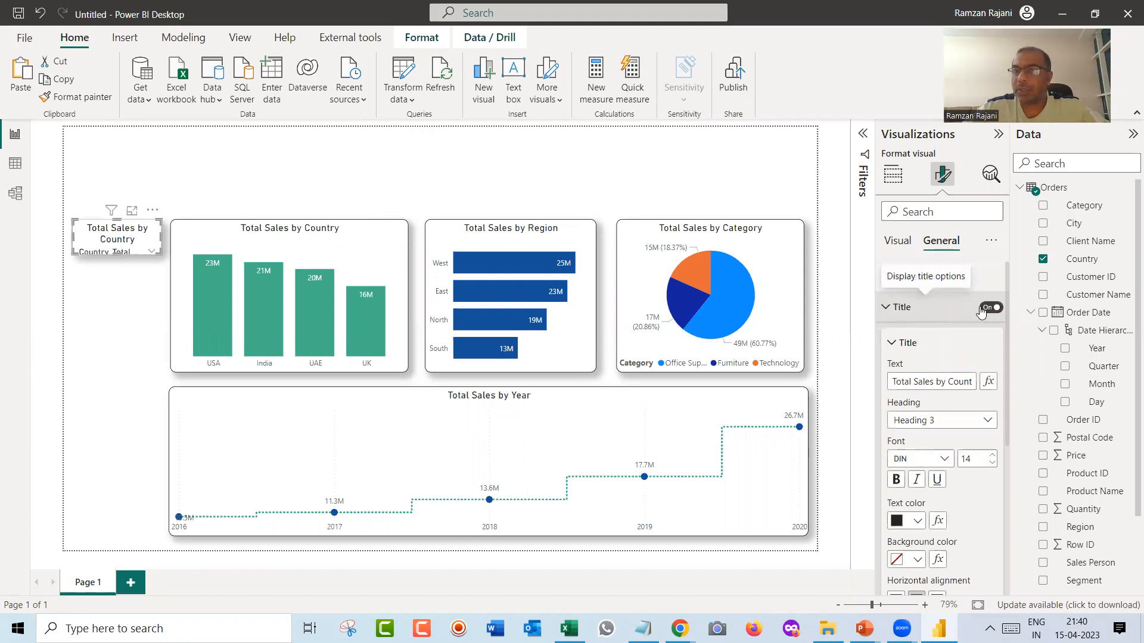
# Change the slicer header's title text to Year Wise.
pyautogui.click(899, 241)
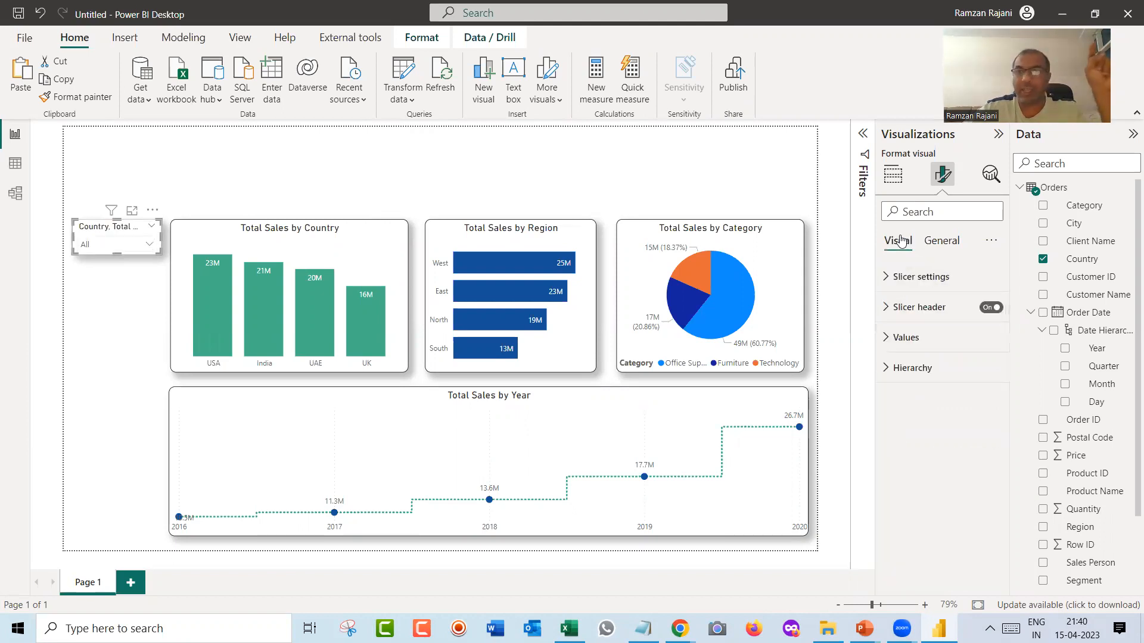
pyautogui.click(891, 312)
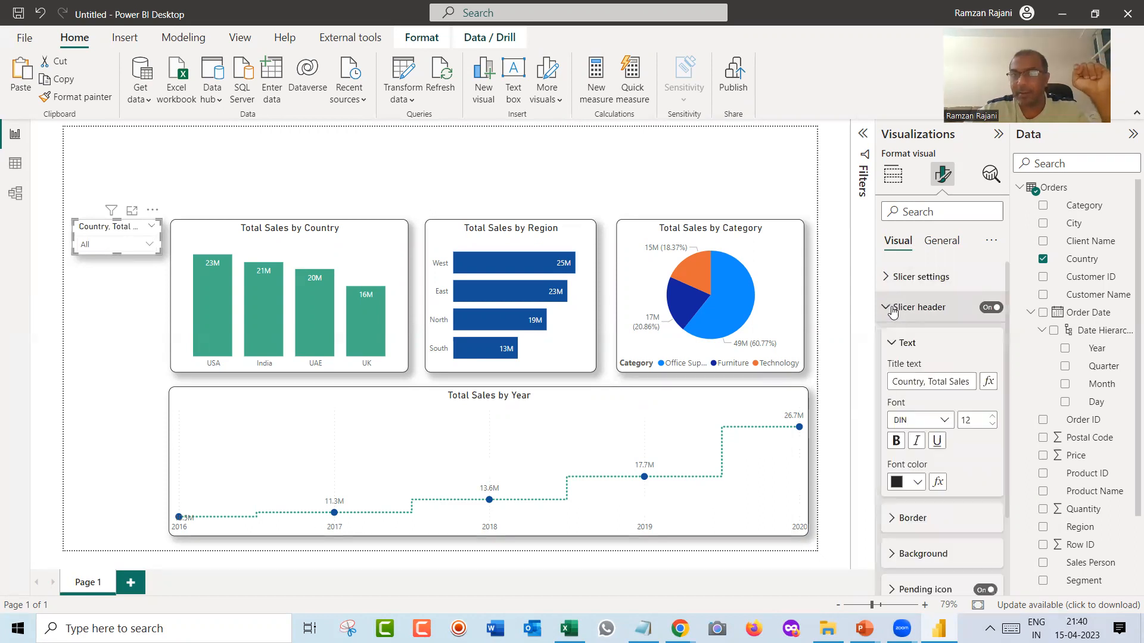
pyautogui.click(931, 382)
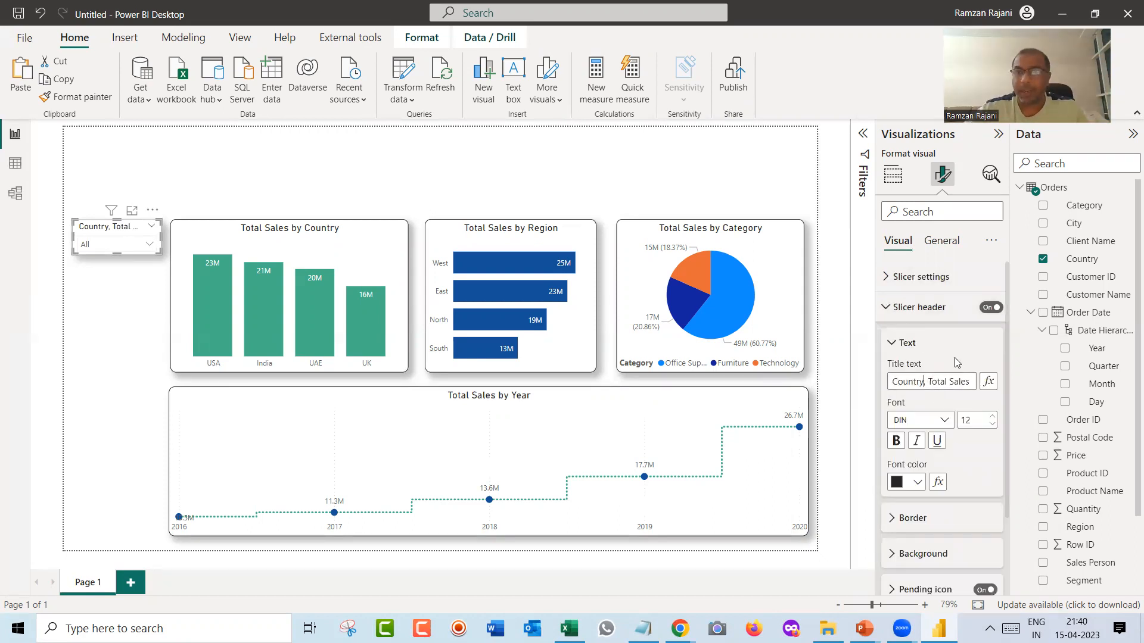
pyautogui.hotkey('ctrl', 'a')
pyautogui.write('Year Wise')
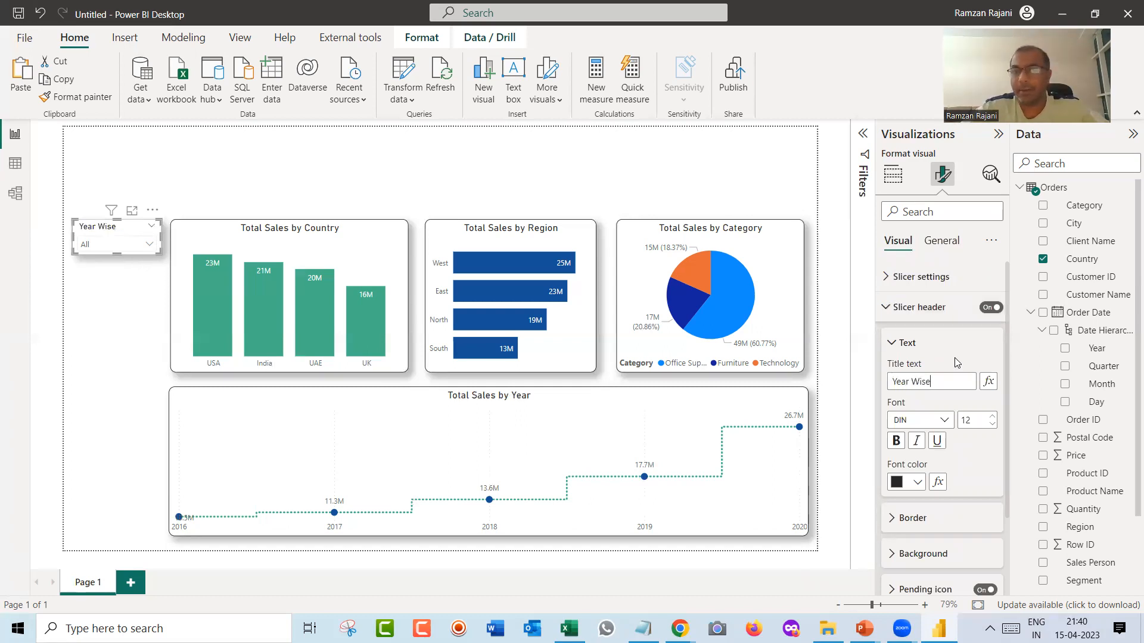
pyautogui.click(886, 307)
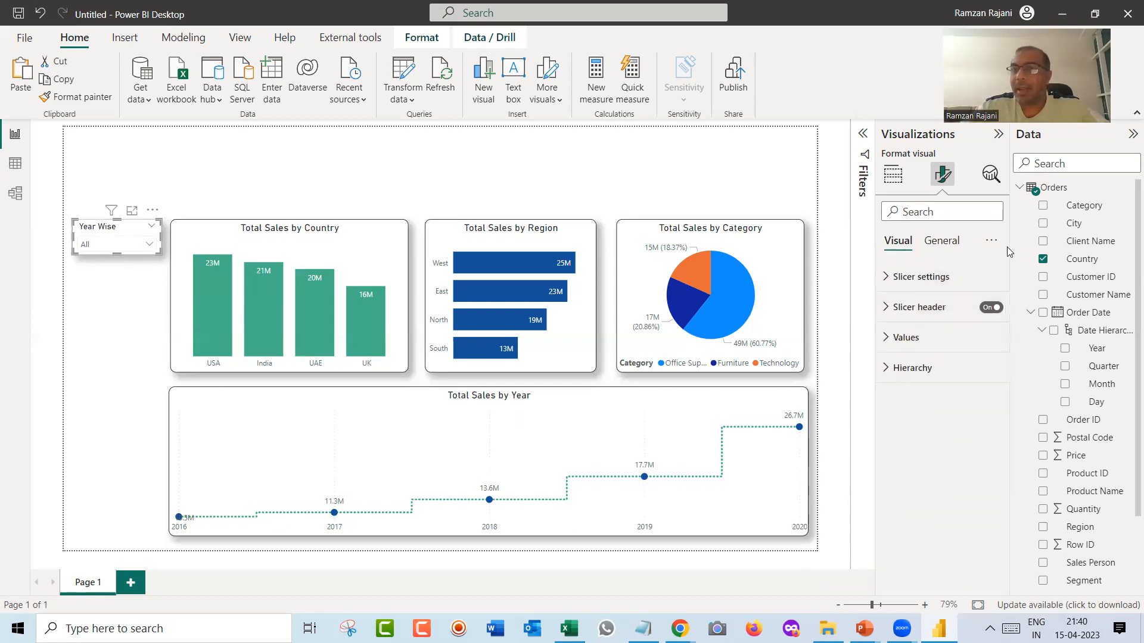
# Replace the slicer's Country field with Year from the Order Date hierarchy and check its list.
pyautogui.click(1042, 260)
pyautogui.click(1065, 349)
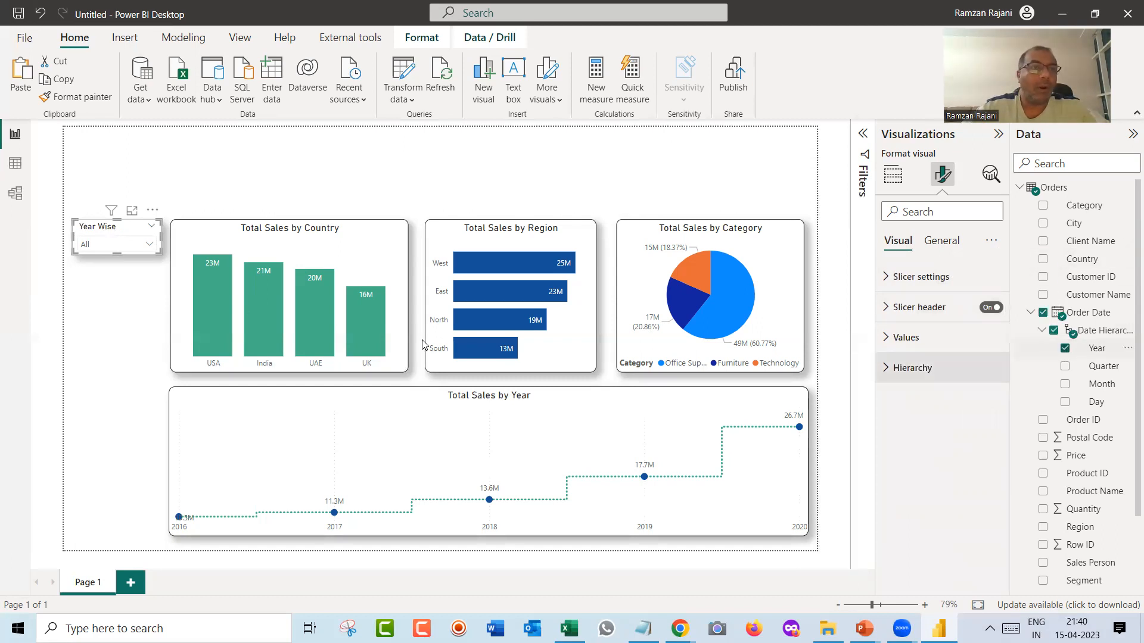
pyautogui.click(153, 246)
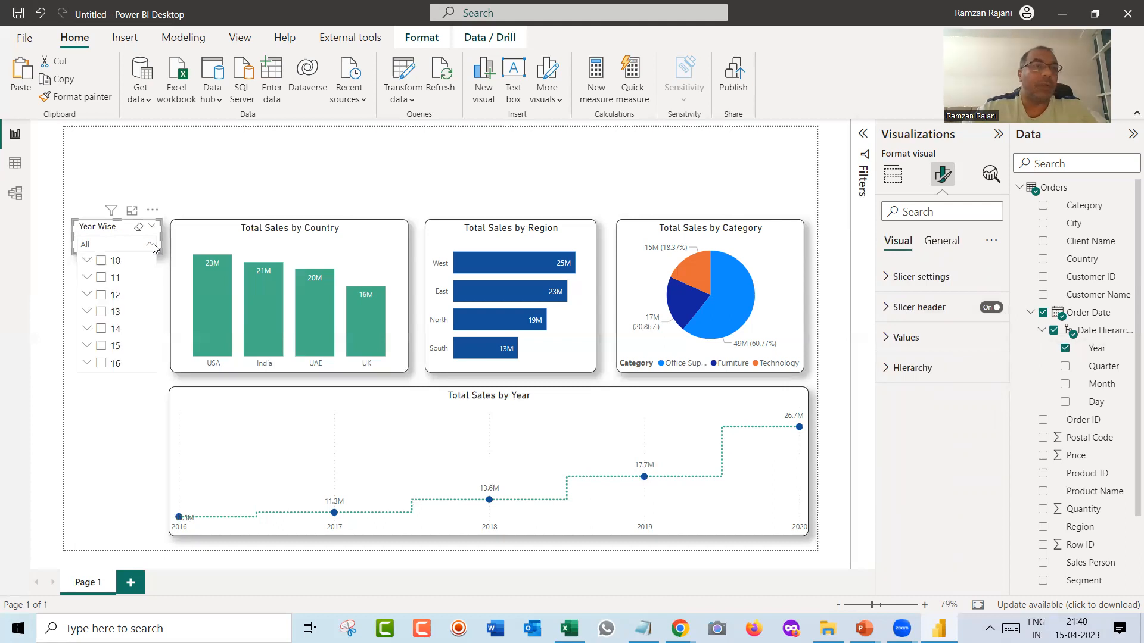
pyautogui.click(153, 246)
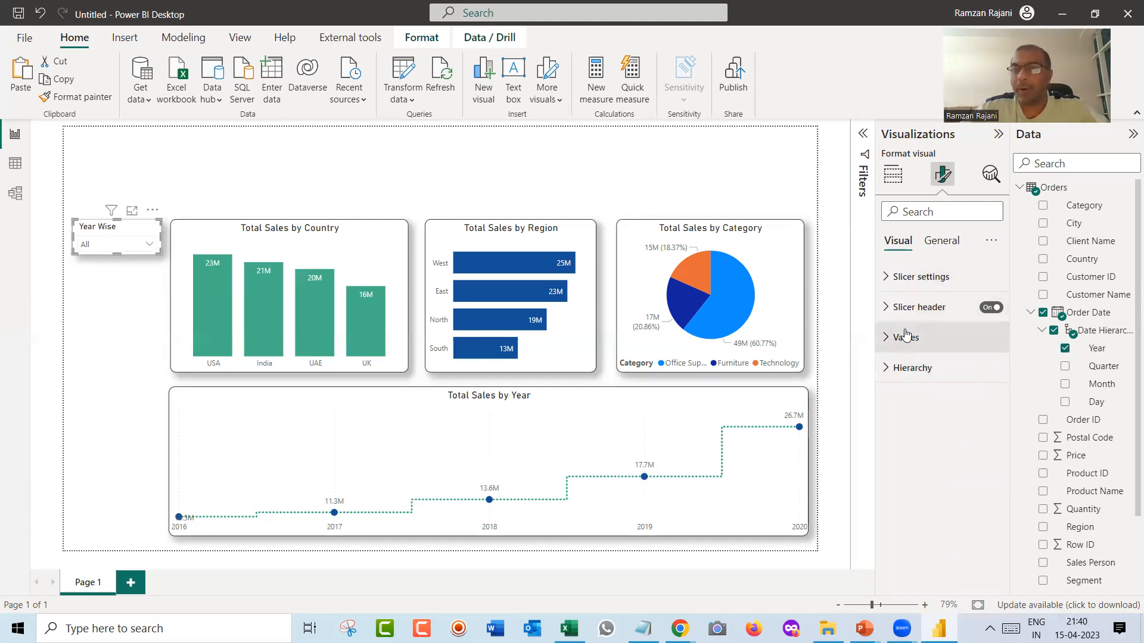
# Set the font size of the slicer's values to 14.
pyautogui.click(924, 345)
pyautogui.click(993, 409)
pyautogui.click(992, 409)
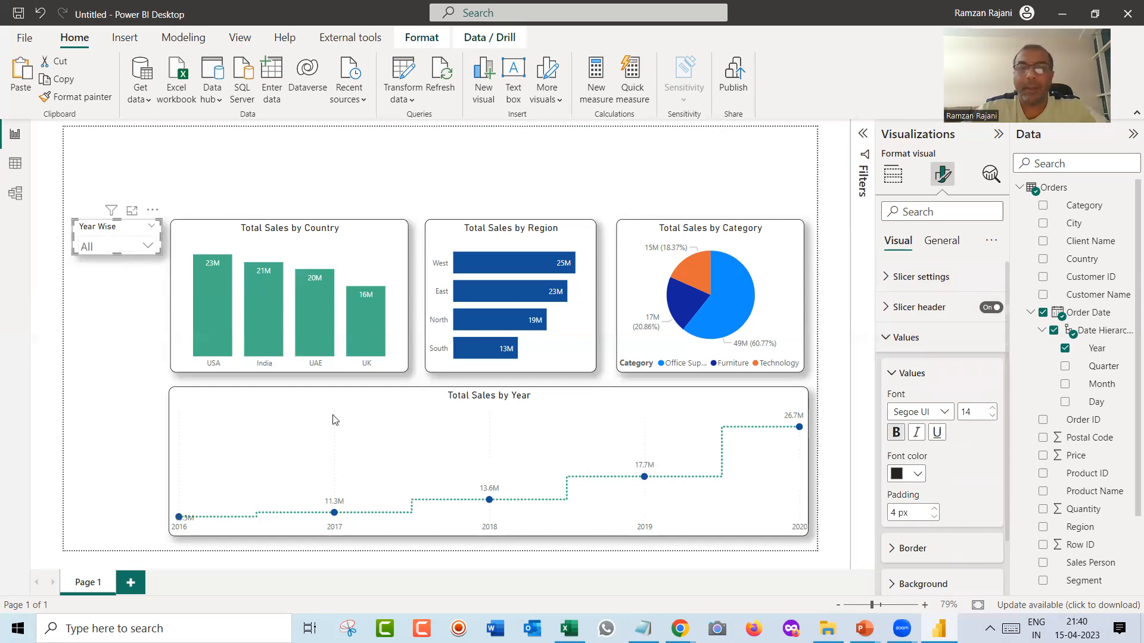
pyautogui.click(120, 299)
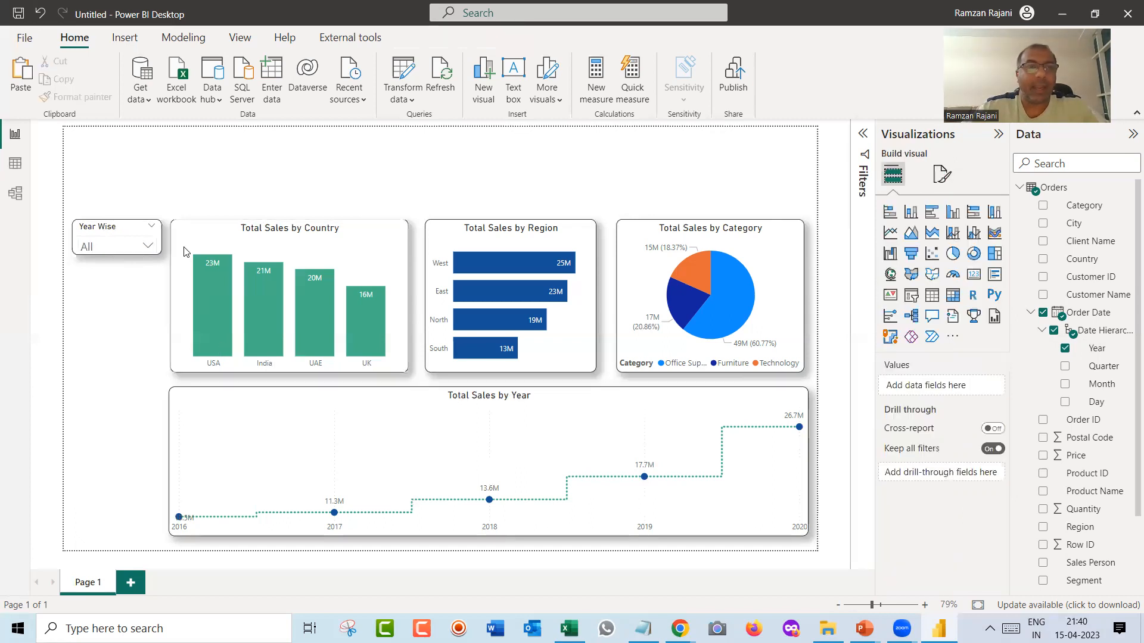
# Narrow the Country and Year charts equally from their left edges and widen the Year Wise slicer into the freed space.
pyautogui.click(174, 296)
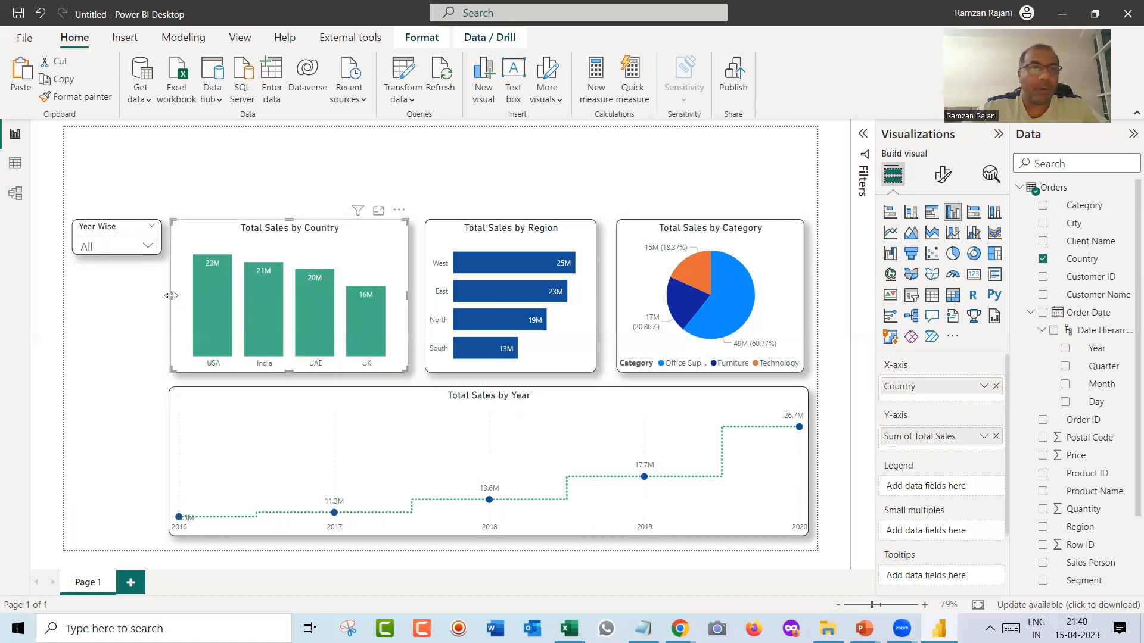
pyautogui.moveTo(174, 299); pyautogui.dragTo(178, 299)
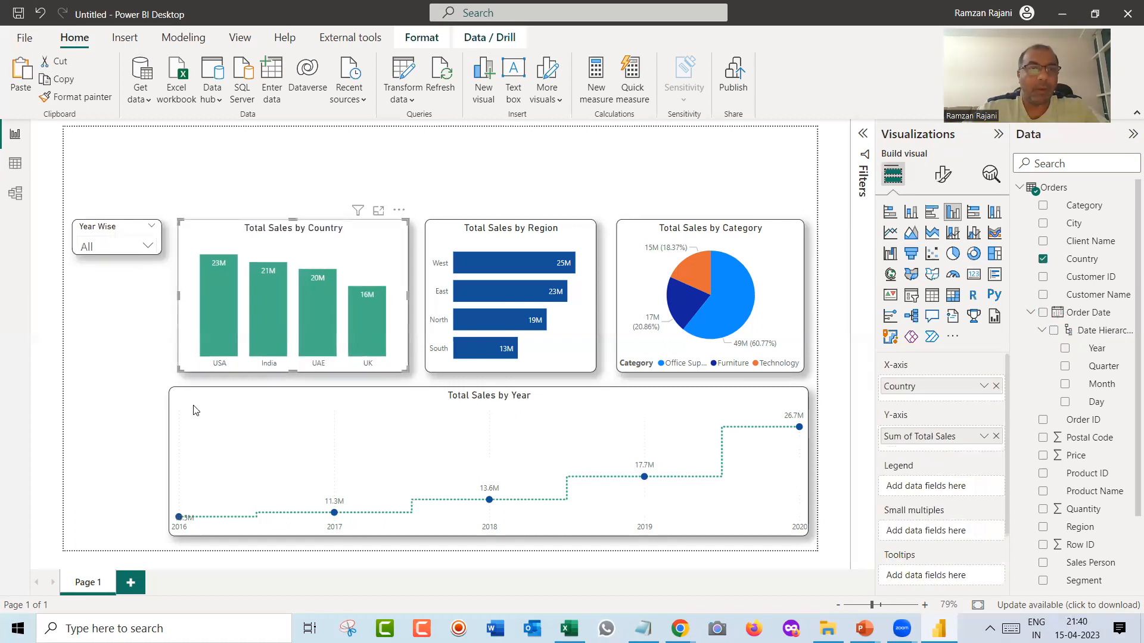
pyautogui.click(192, 422)
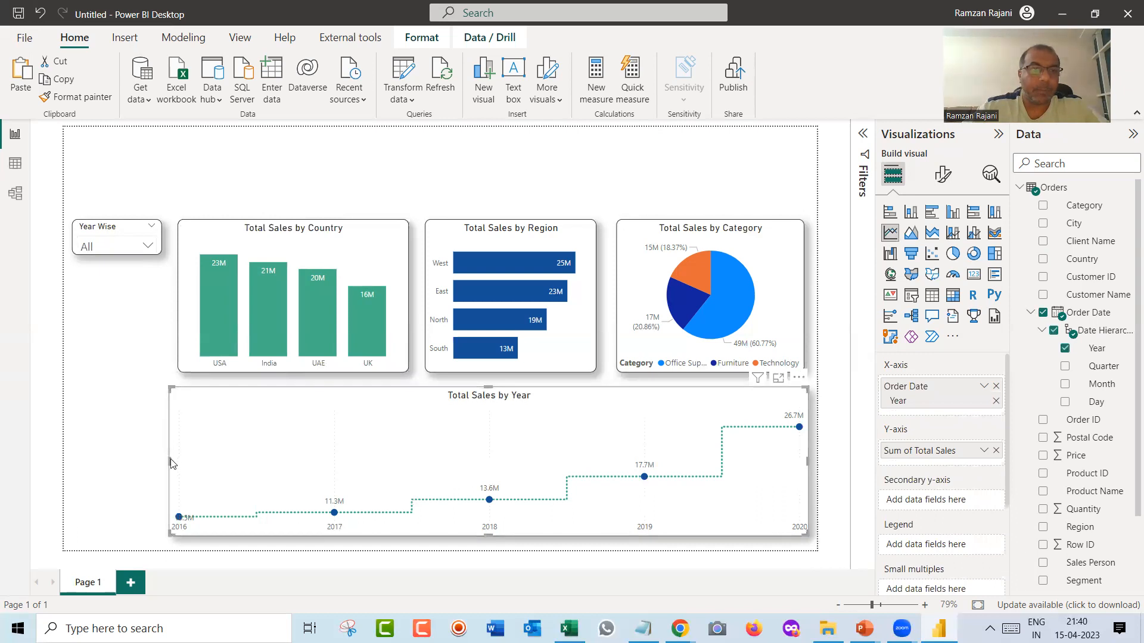
pyautogui.moveTo(171, 460); pyautogui.dragTo(179, 460)
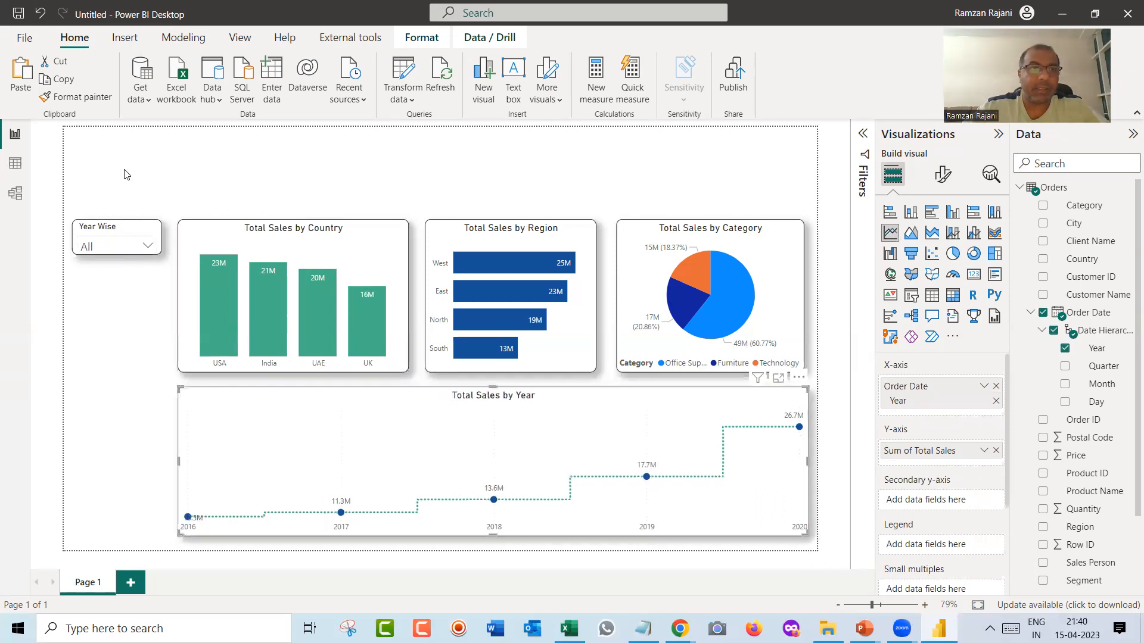
pyautogui.click(124, 228)
pyautogui.moveTo(160, 237); pyautogui.dragTo(169, 238)
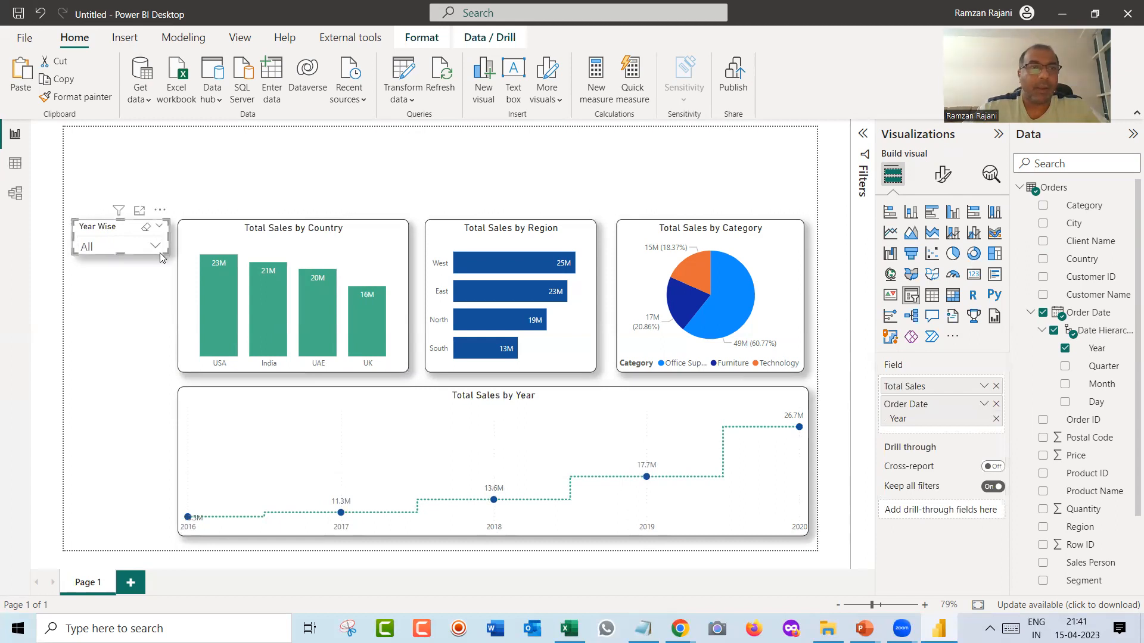
# Remove the Total Sales field from the Year Wise slicer and check its dropdown list.
pyautogui.click(155, 247)
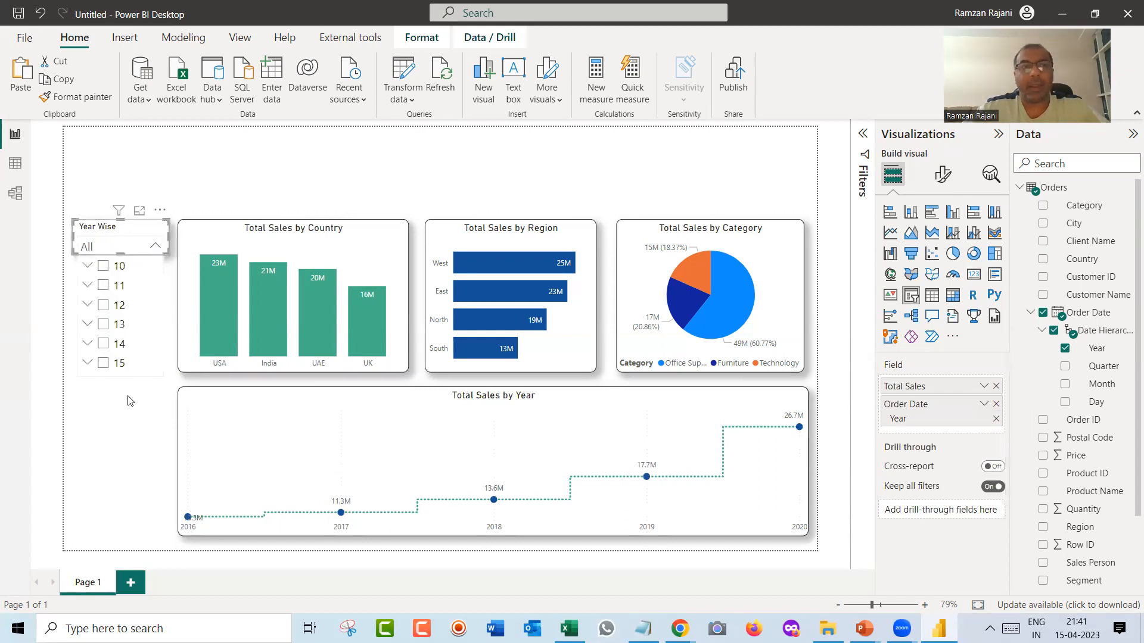
pyautogui.click(125, 411)
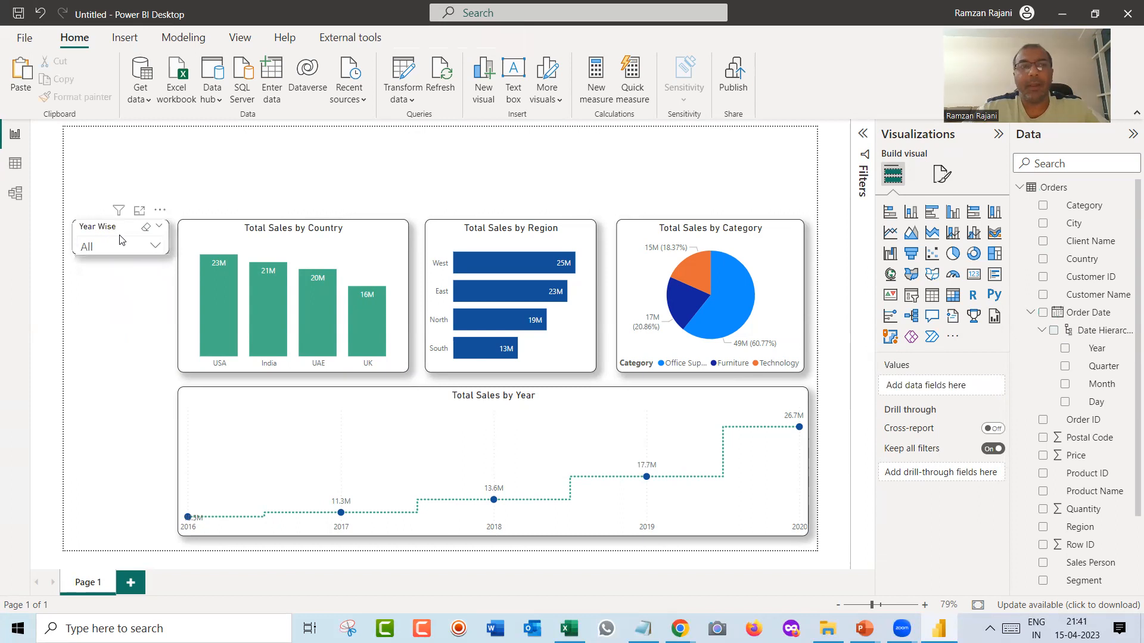
pyautogui.click(145, 232)
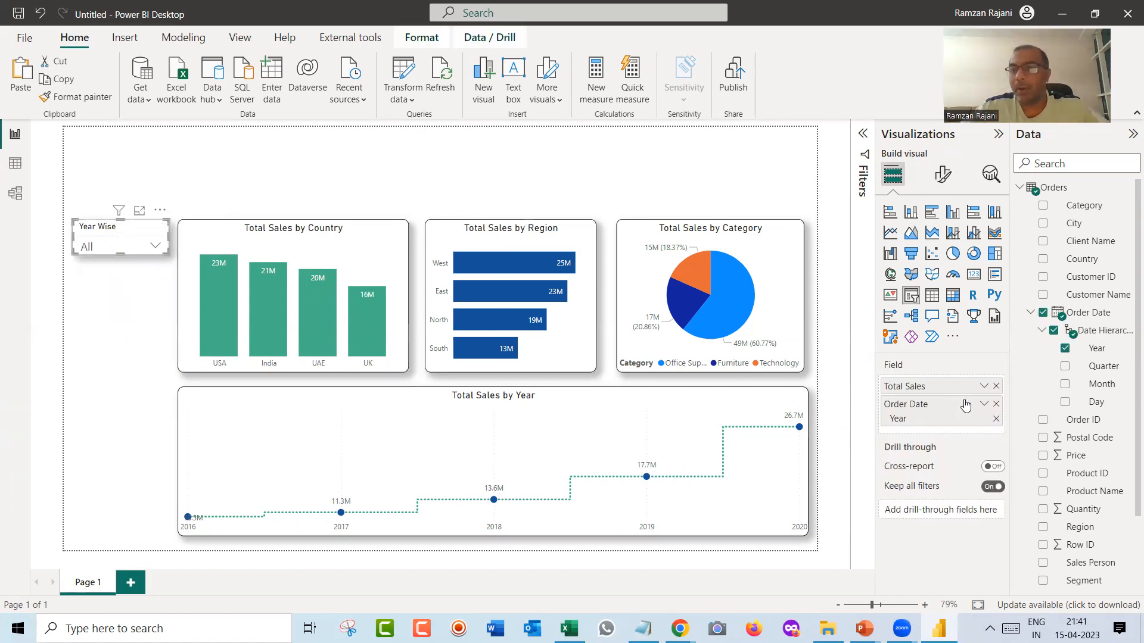
pyautogui.click(995, 387)
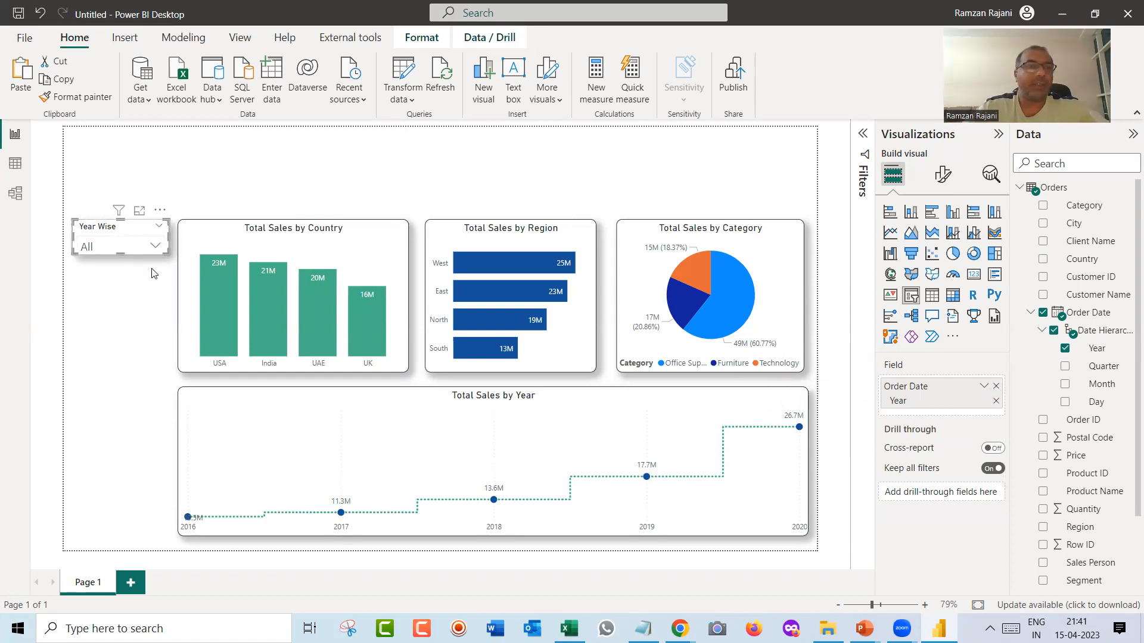
pyautogui.click(156, 248)
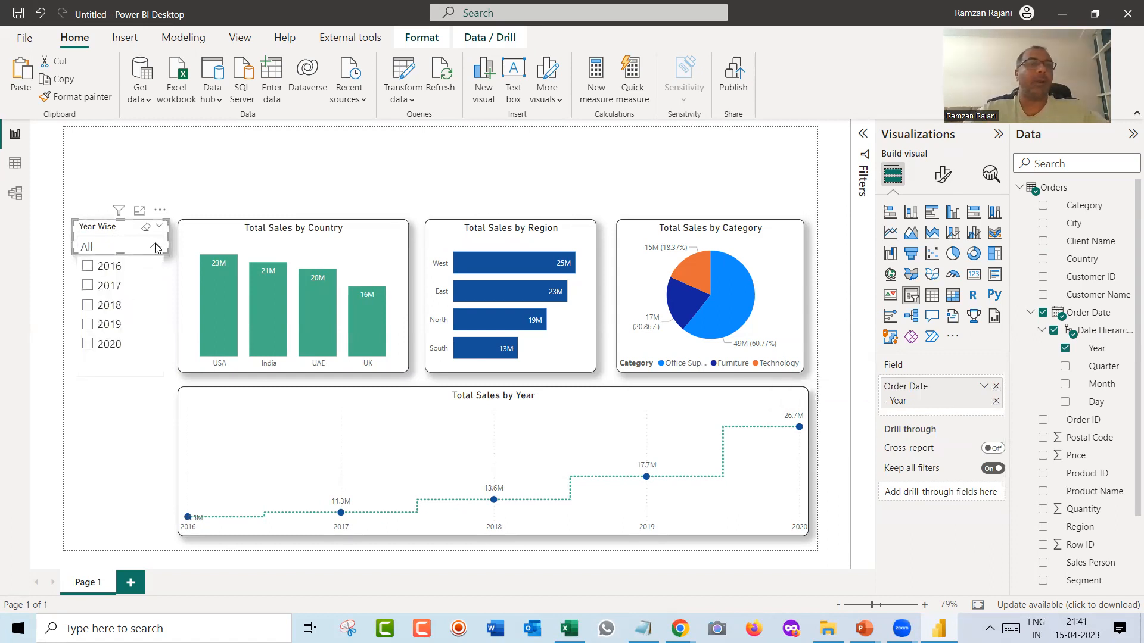
pyautogui.click(155, 244)
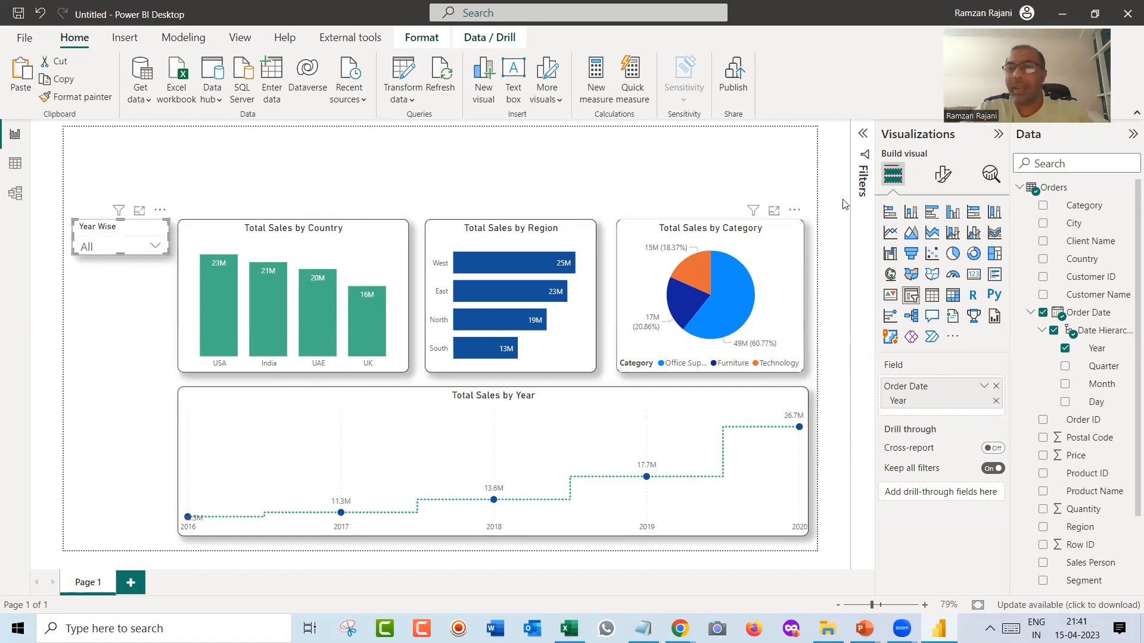
# Set the Year Wise slicer's header text colour to dark blue.
pyautogui.click(943, 174)
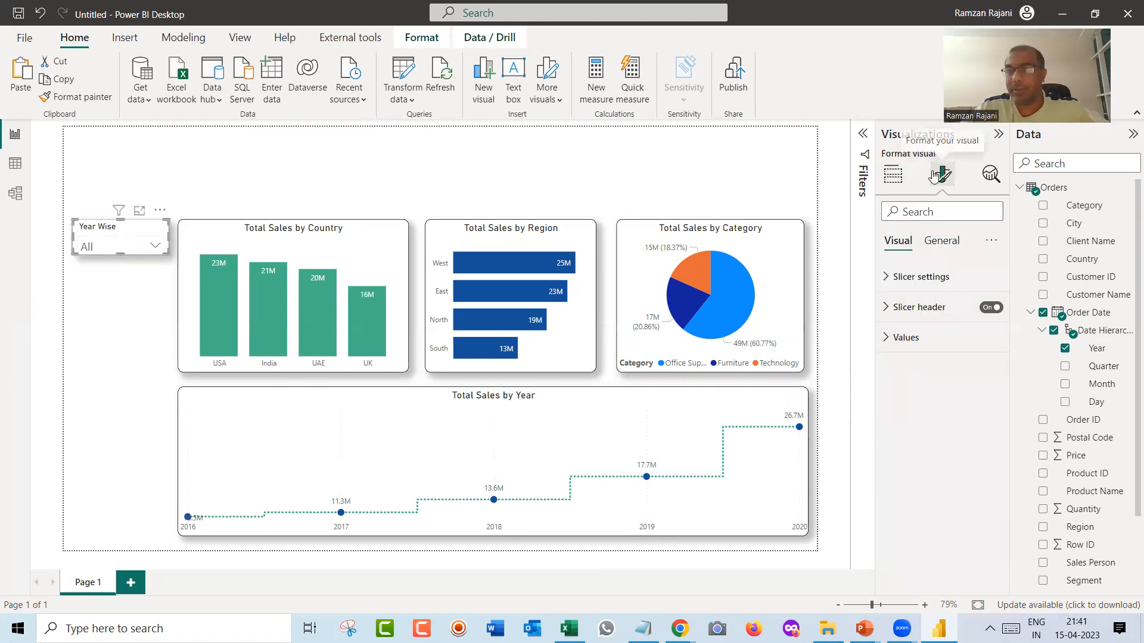
pyautogui.click(904, 305)
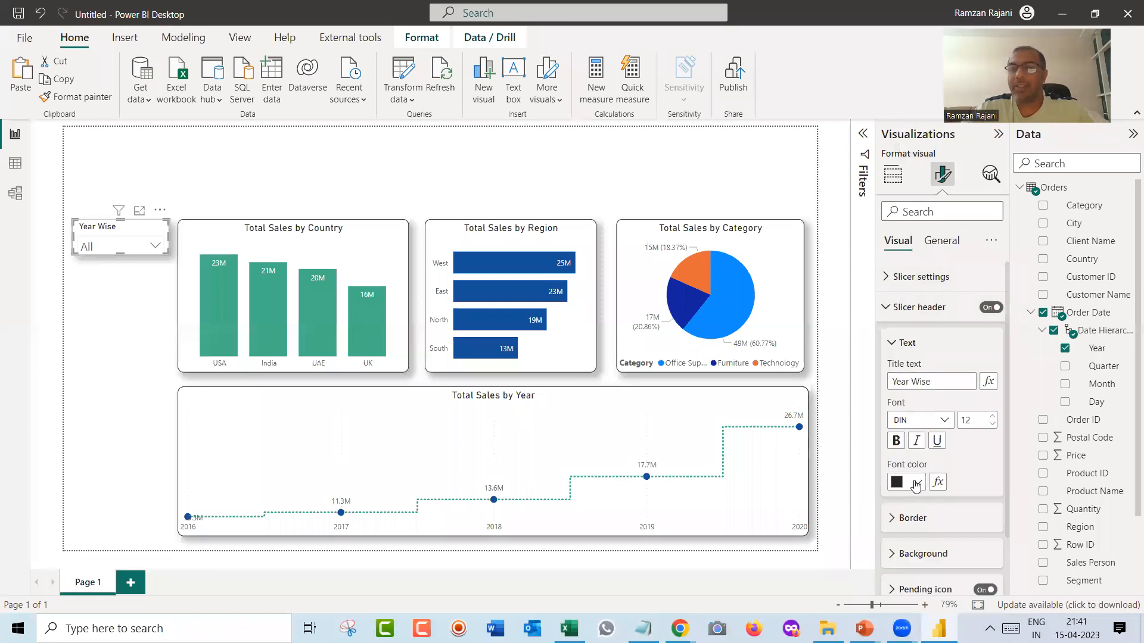
pyautogui.click(918, 482)
pyautogui.click(907, 421)
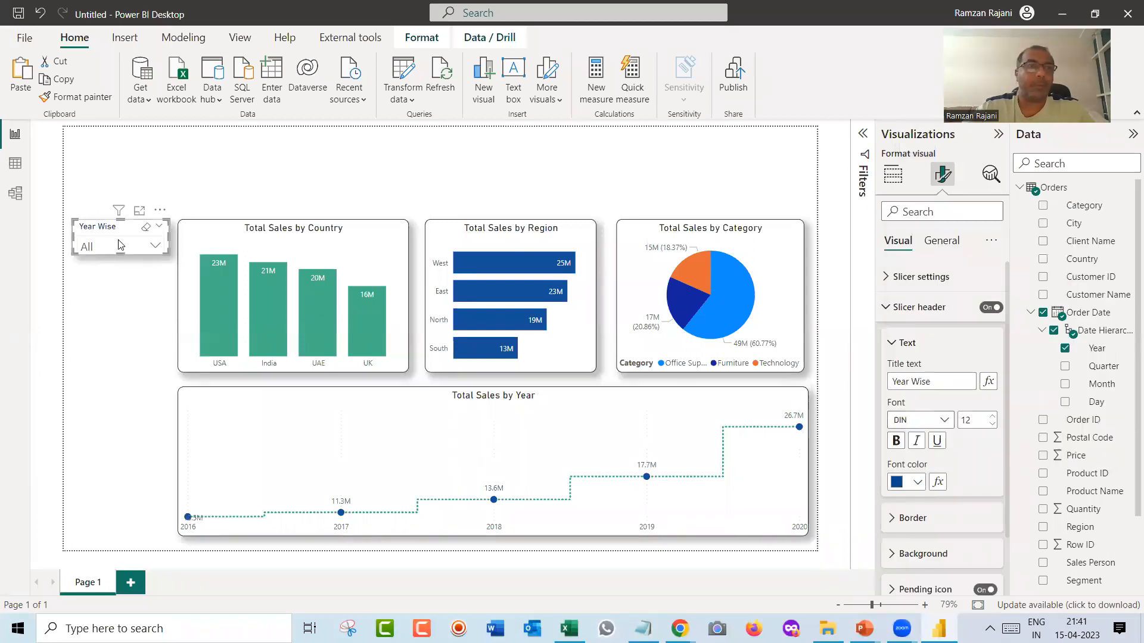
pyautogui.click(109, 275)
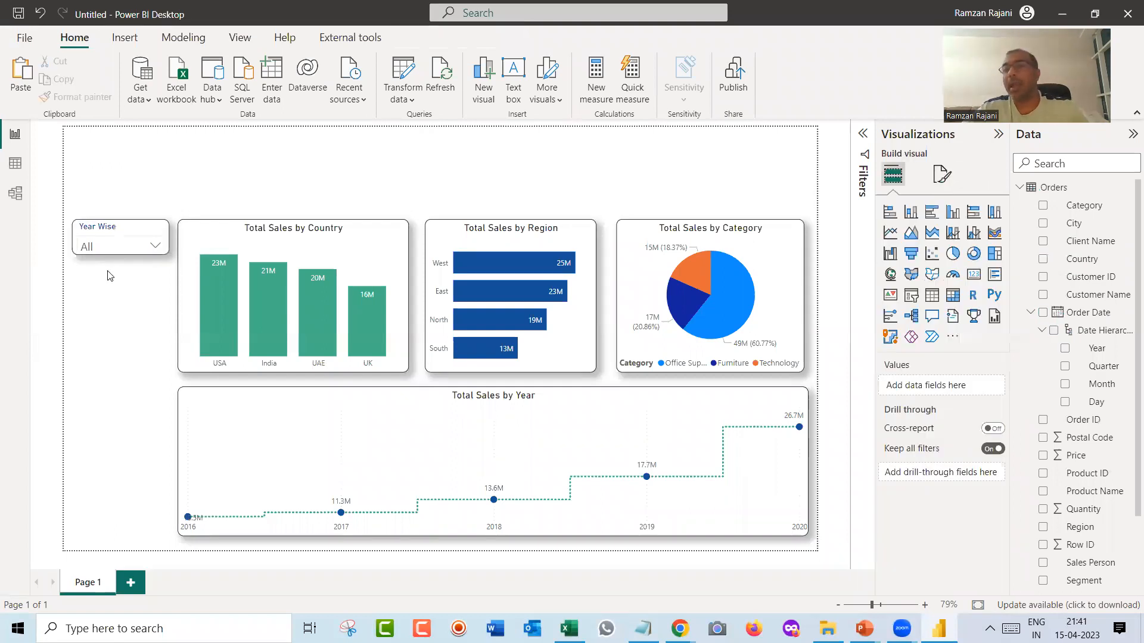
# Duplicate the Year Wise slicer five times and stack the copies in a column beneath the original.
pyautogui.click(112, 235)
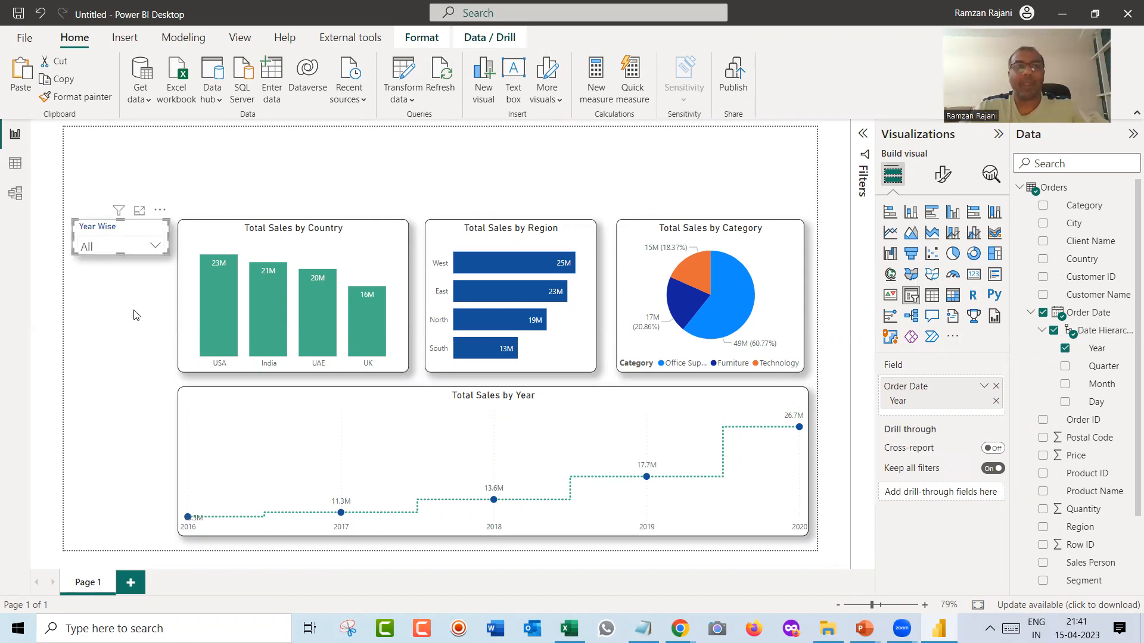
pyautogui.click(136, 315)
pyautogui.click(129, 236)
pyautogui.moveTo(126, 230); pyautogui.dragTo(123, 283)
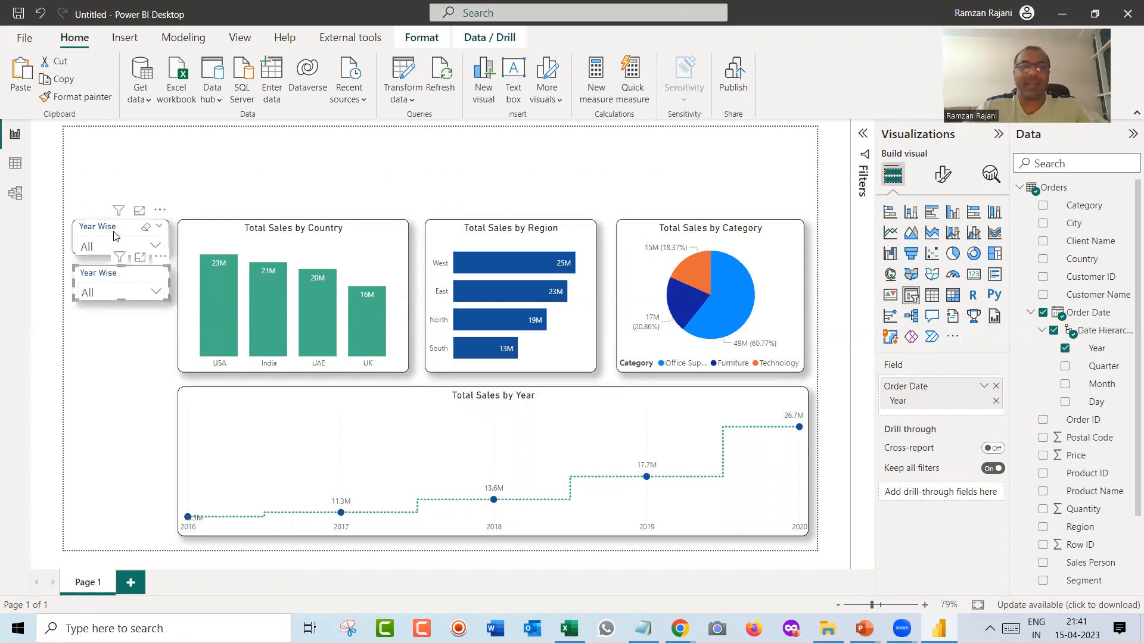
pyautogui.press('Escape')
pyautogui.moveTo(115, 233); pyautogui.dragTo(143, 361)
pyautogui.click(115, 324)
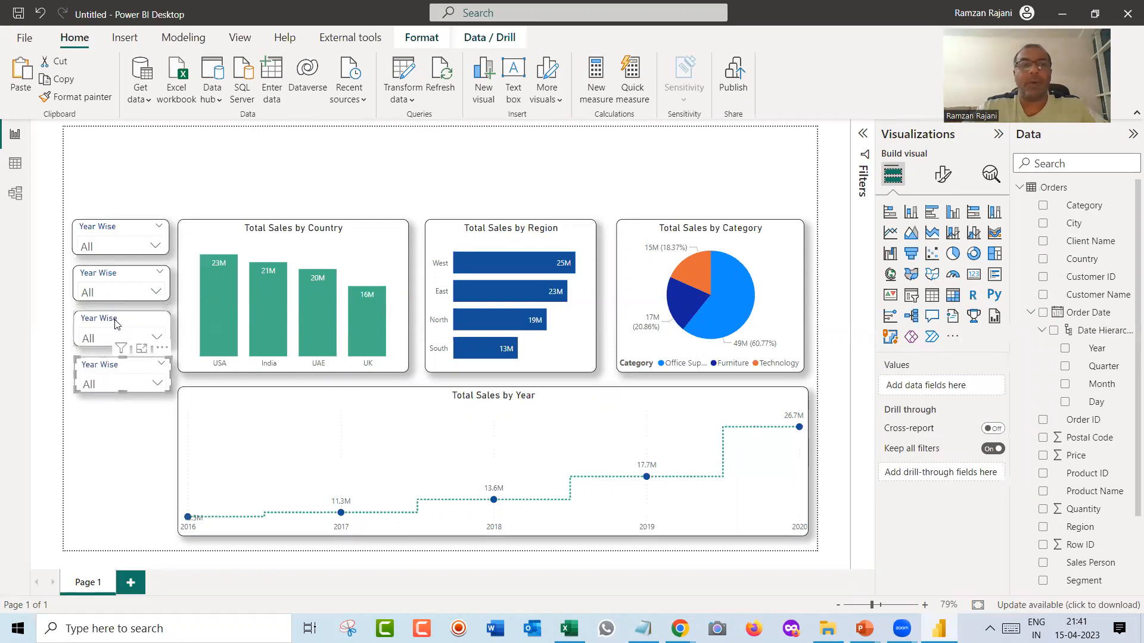
pyautogui.hotkey('ctrl', 'v')
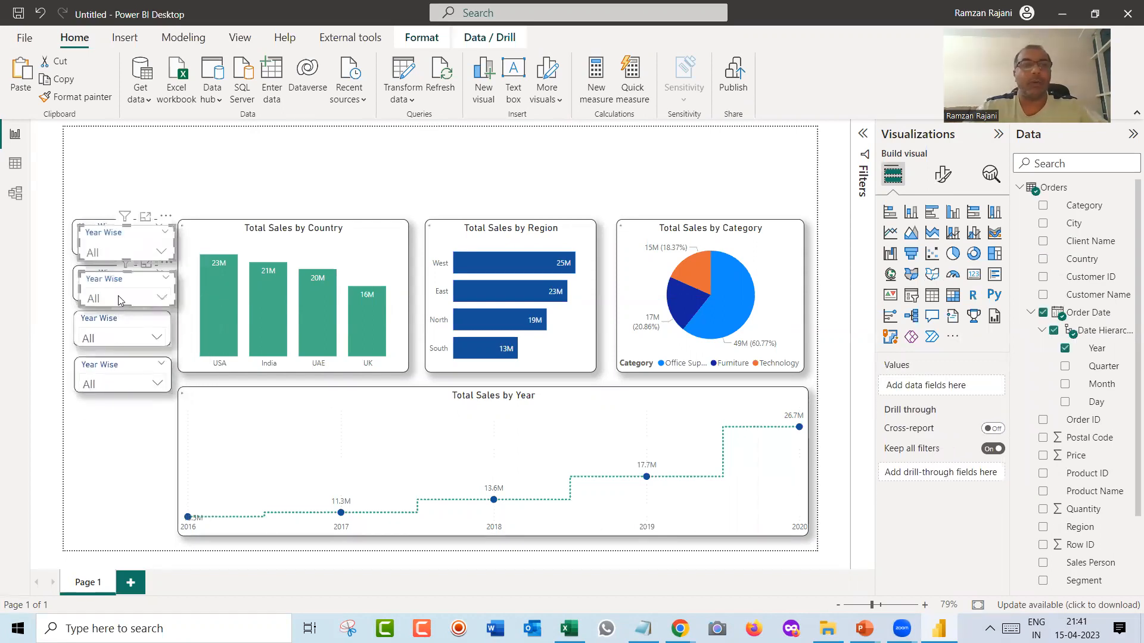
pyautogui.moveTo(105, 237); pyautogui.dragTo(99, 413)
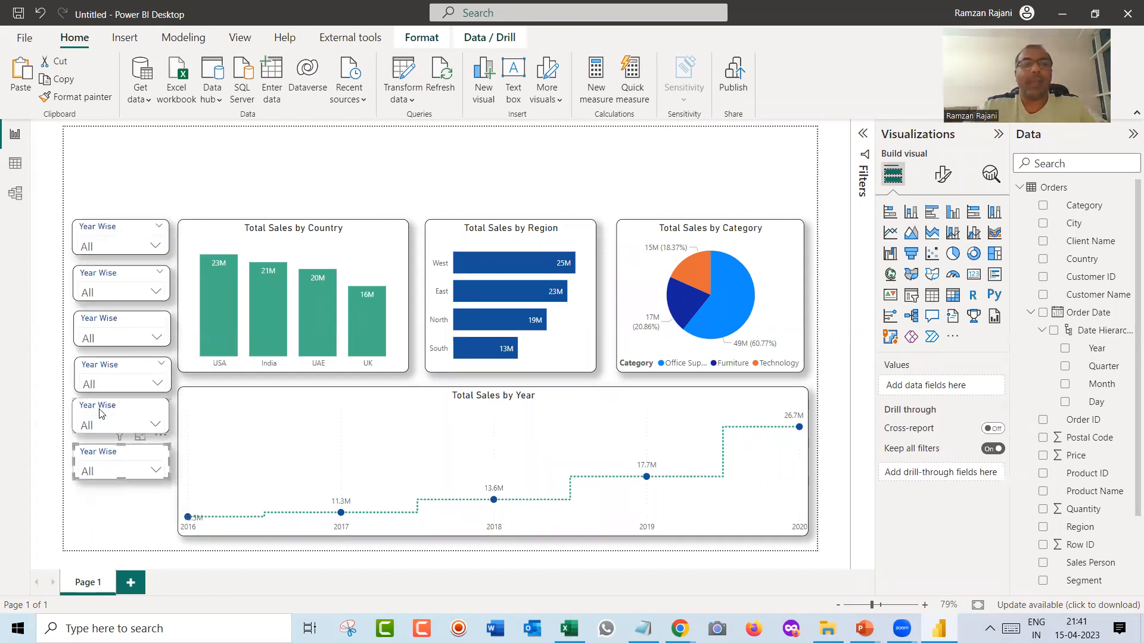
# Move the lowest Year Wise slicer down so its lower edge lines up with the Total Sales by Year chart.
pyautogui.click(100, 413)
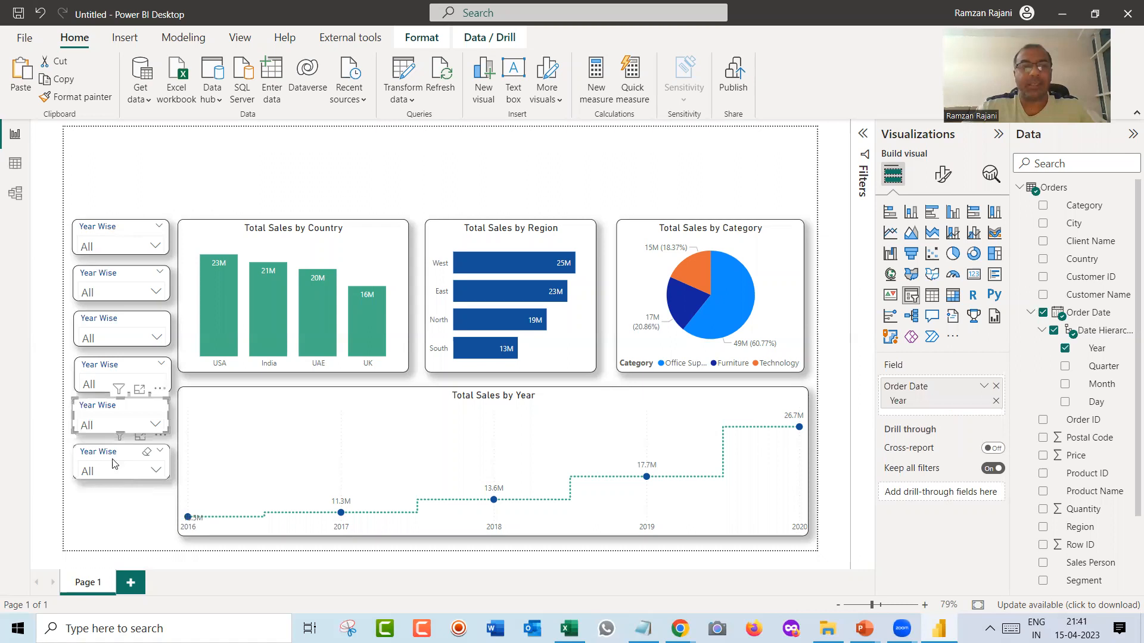
pyautogui.click(111, 459)
pyautogui.moveTo(115, 467); pyautogui.dragTo(112, 524)
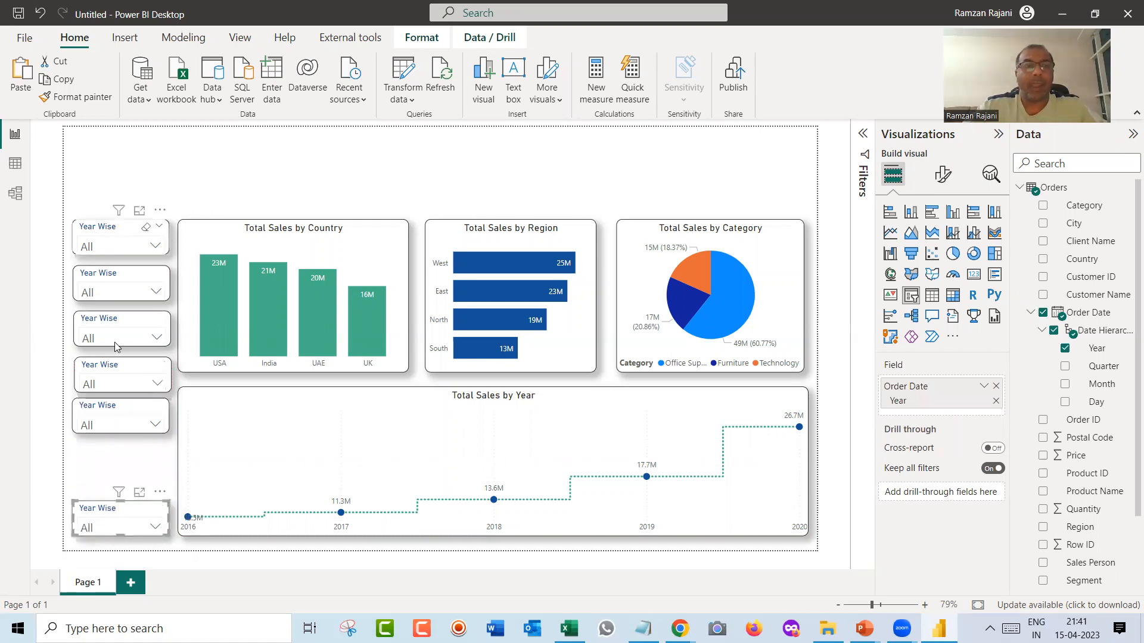
# Select all six Year Wise slicers together and bring up the commands for arranging them.
pyautogui.keyDown('ctrl'); pyautogui.click(112, 407); pyautogui.keyUp('ctrl')
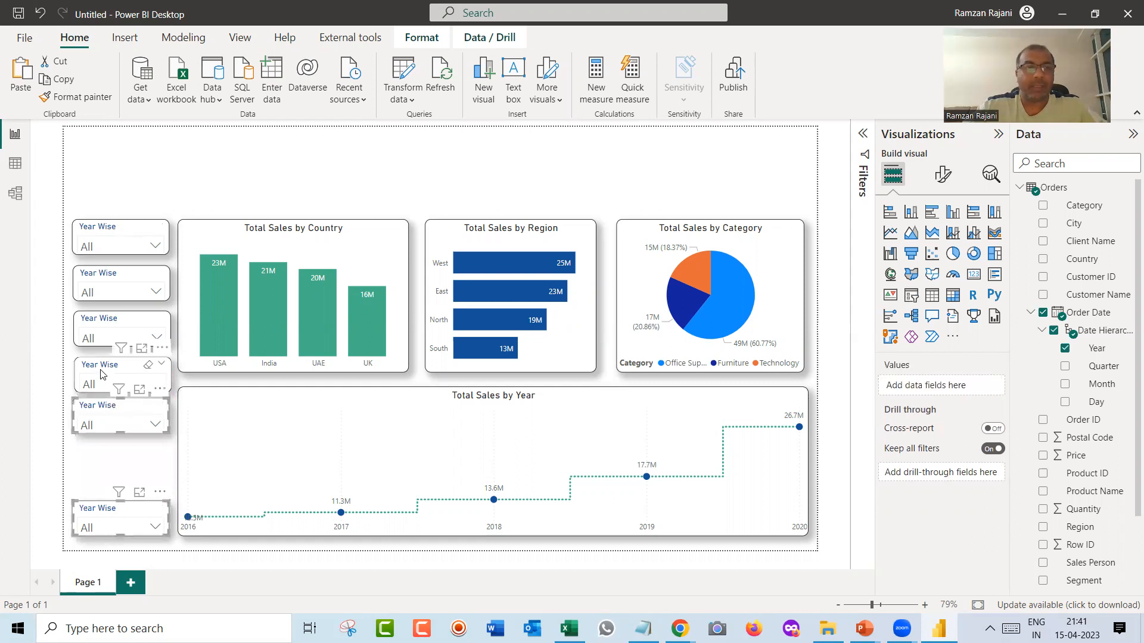
pyautogui.keyDown('ctrl'); pyautogui.click(103, 371); pyautogui.keyUp('ctrl')
pyautogui.keyDown('ctrl'); pyautogui.click(103, 324); pyautogui.keyUp('ctrl')
pyautogui.keyDown('ctrl'); pyautogui.click(98, 276); pyautogui.keyUp('ctrl')
pyautogui.keyDown('ctrl'); pyautogui.click(99, 230); pyautogui.keyUp('ctrl')
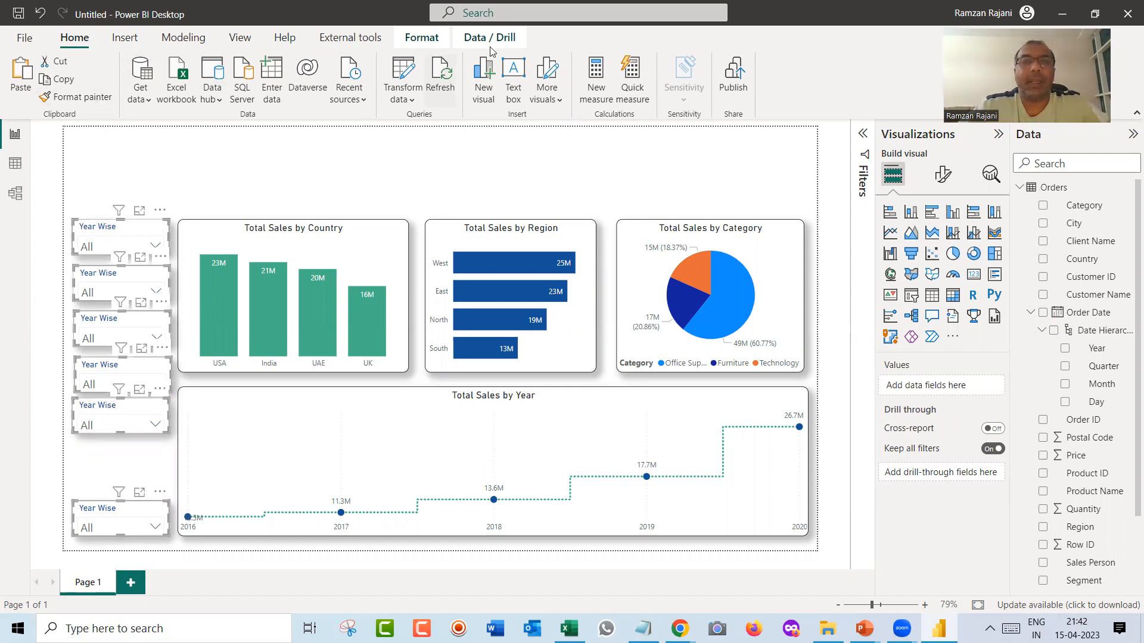
pyautogui.click(421, 37)
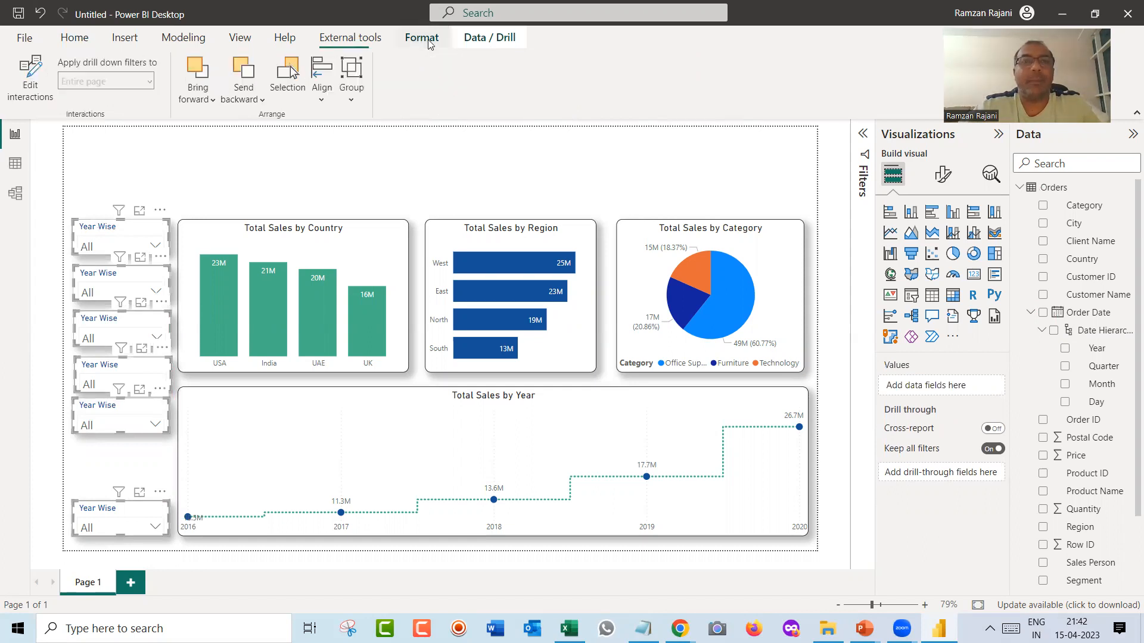
# Align the six selected Year Wise slicers to their left edges and distribute them vertically.
pyautogui.click(322, 98)
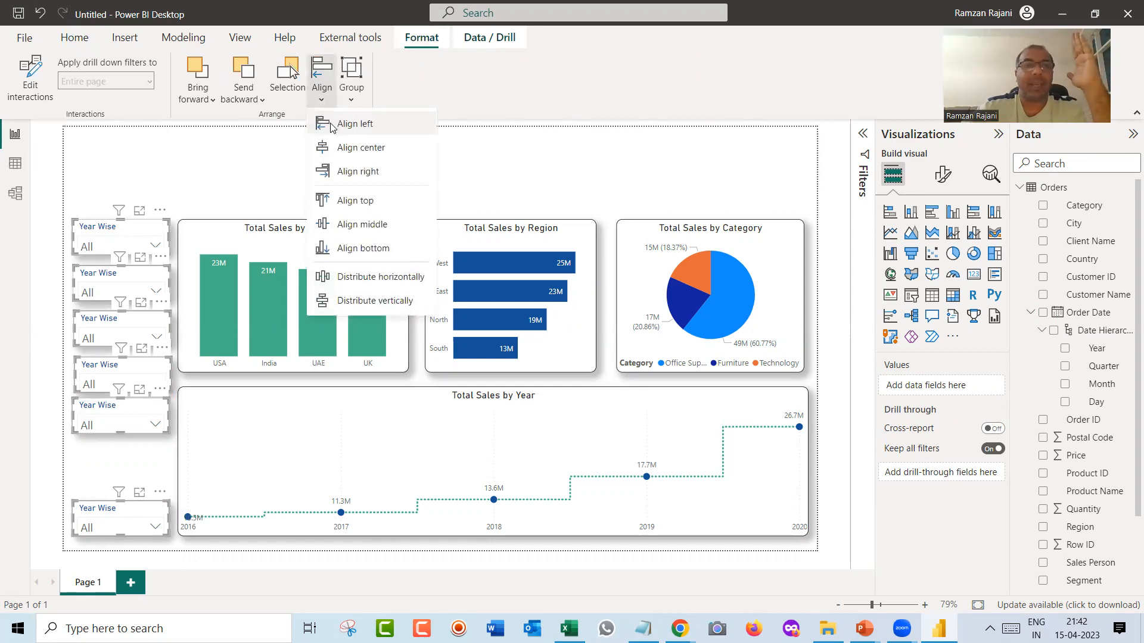
pyautogui.click(352, 124)
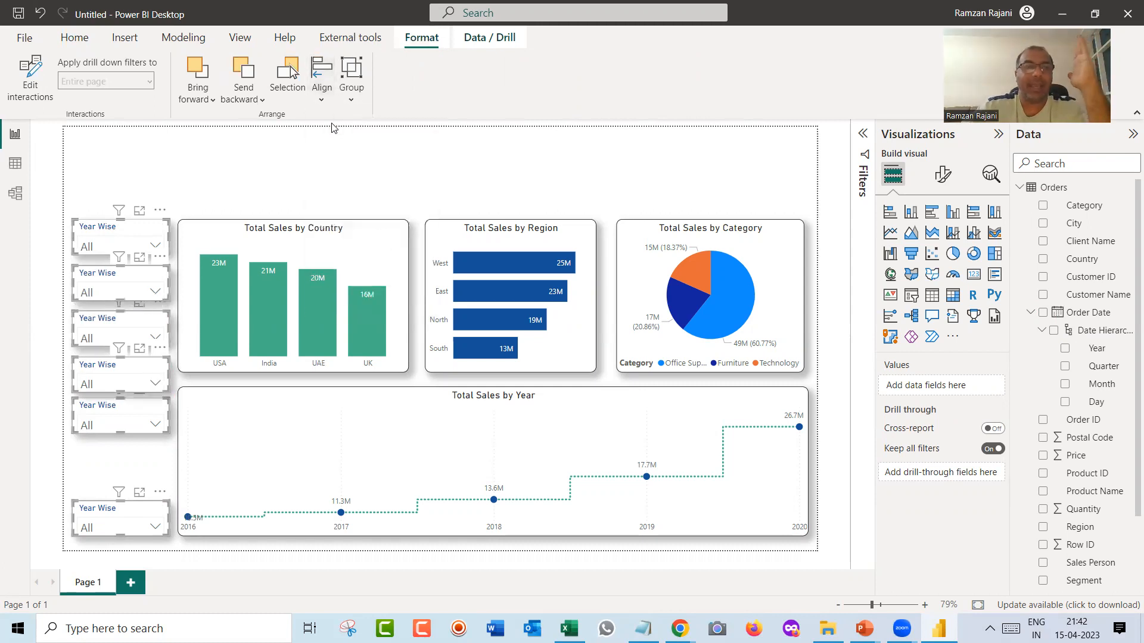
pyautogui.click(322, 84)
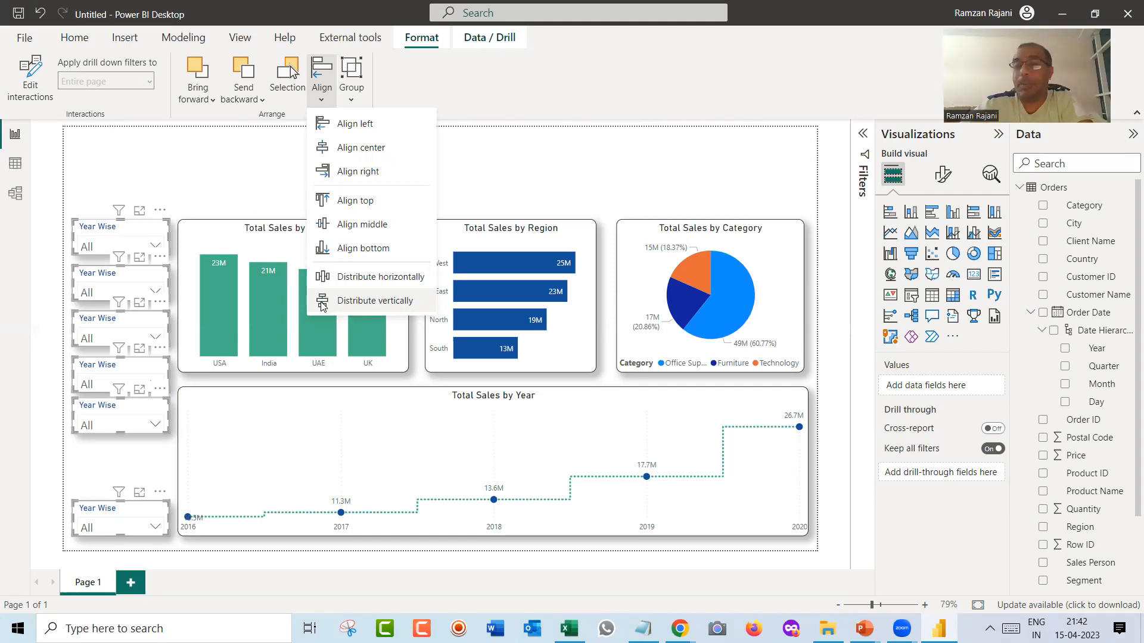
pyautogui.click(323, 301)
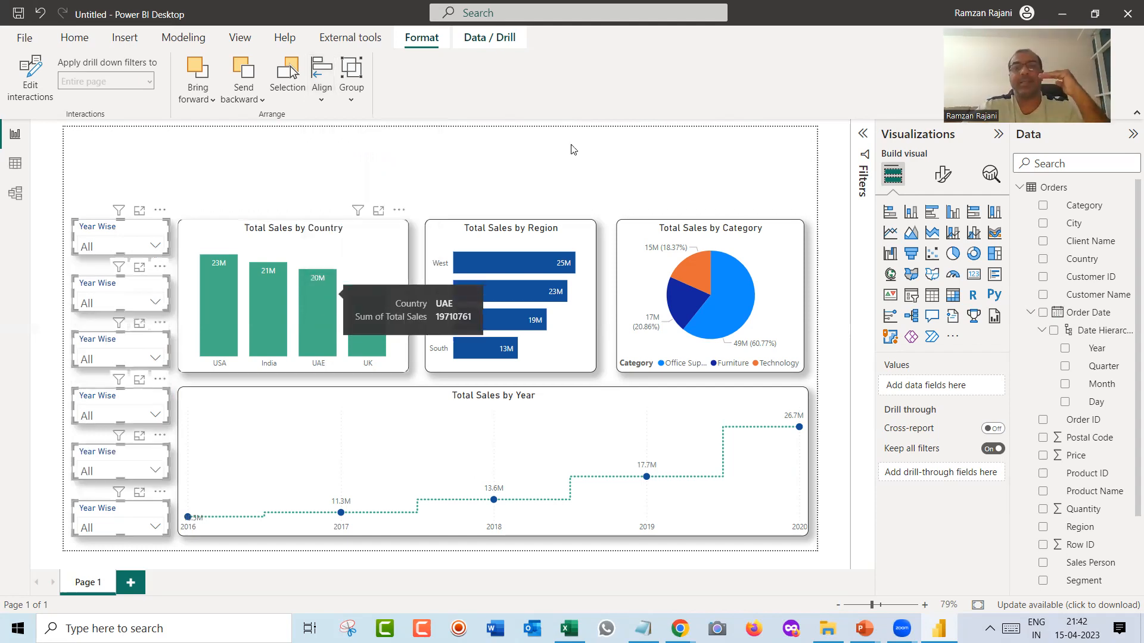
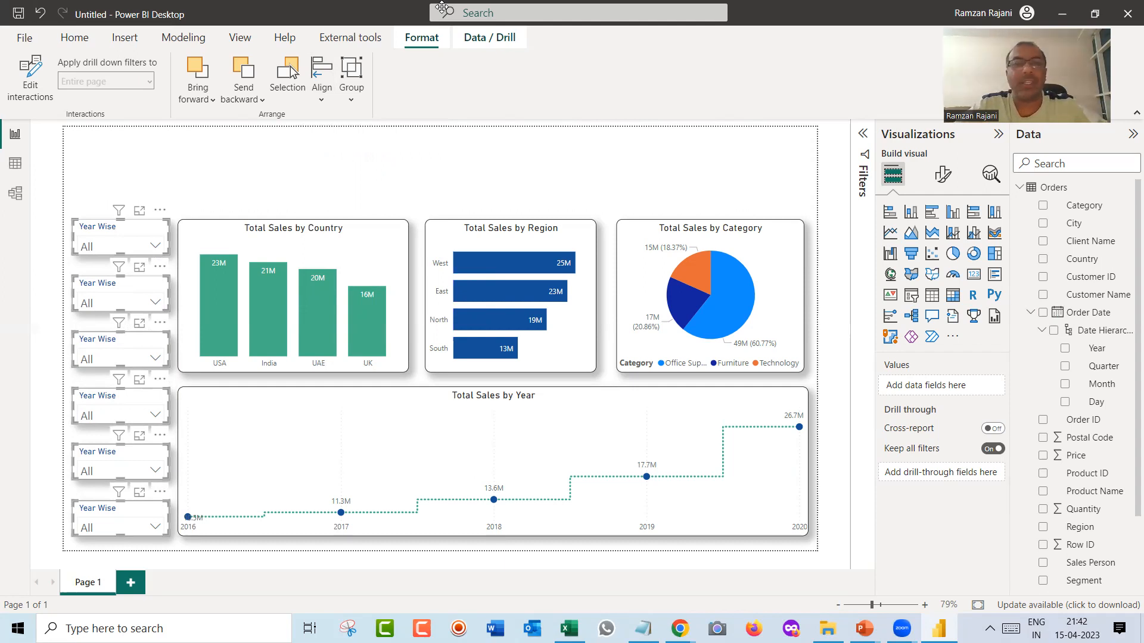
pyautogui.click(827, 161)
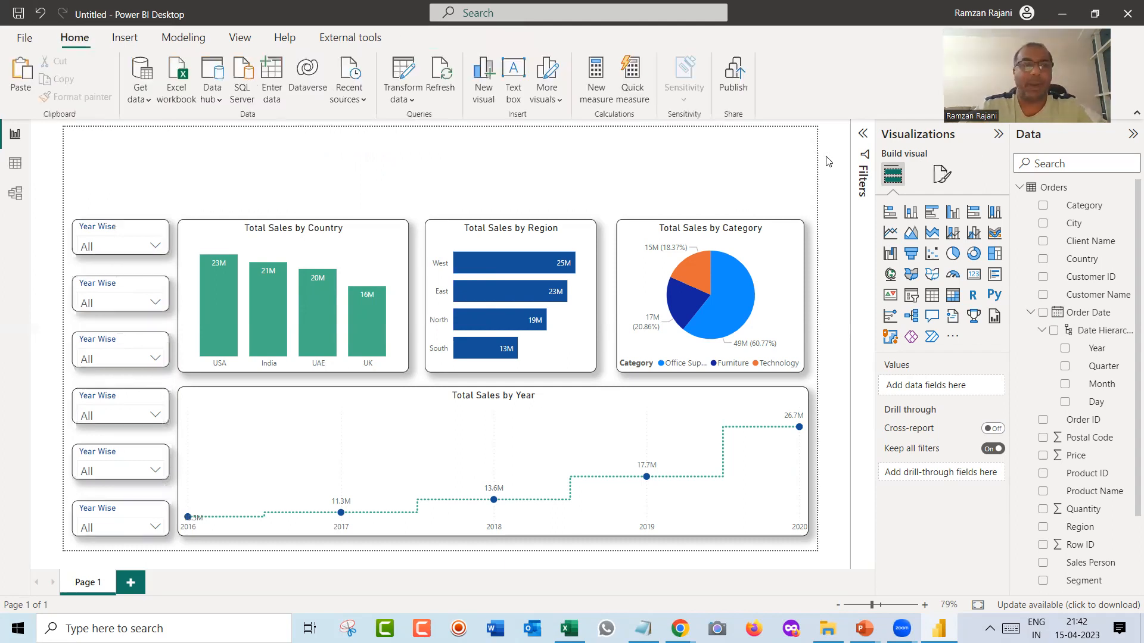
# Replace the order date with the Country field in the second slicer and set its header text to "Country".
pyautogui.click(106, 285)
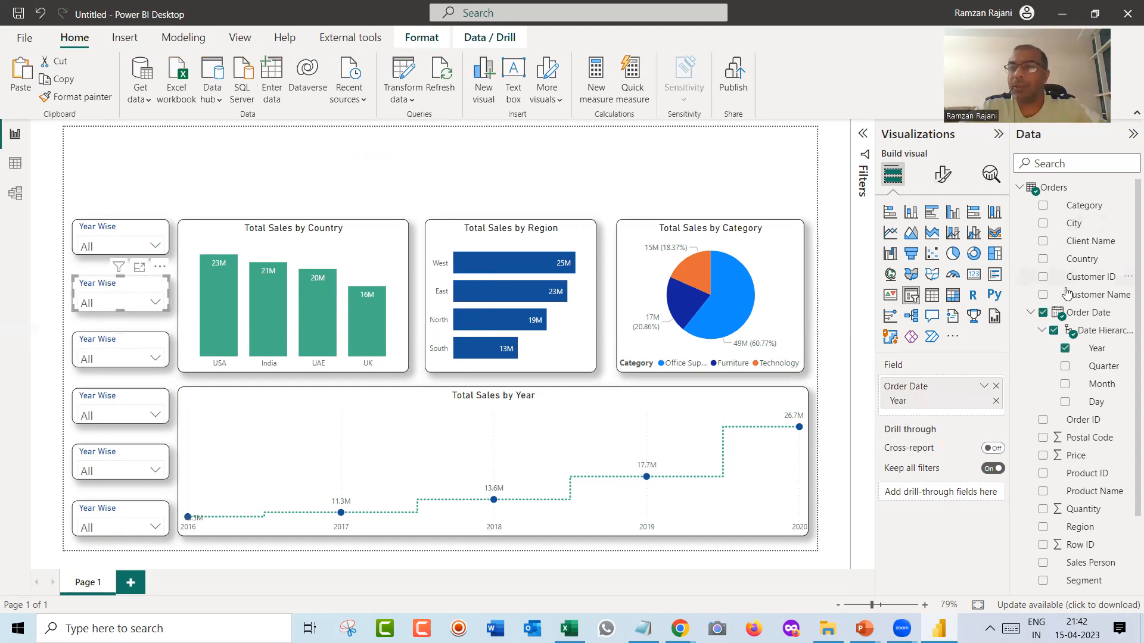
pyautogui.click(1042, 313)
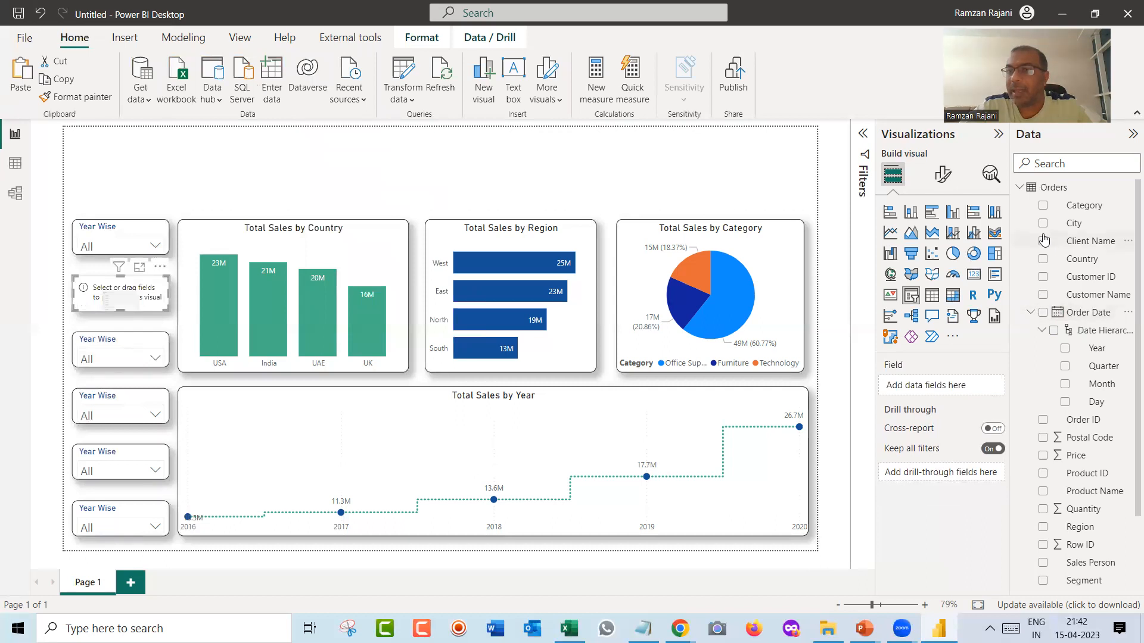
pyautogui.click(1043, 259)
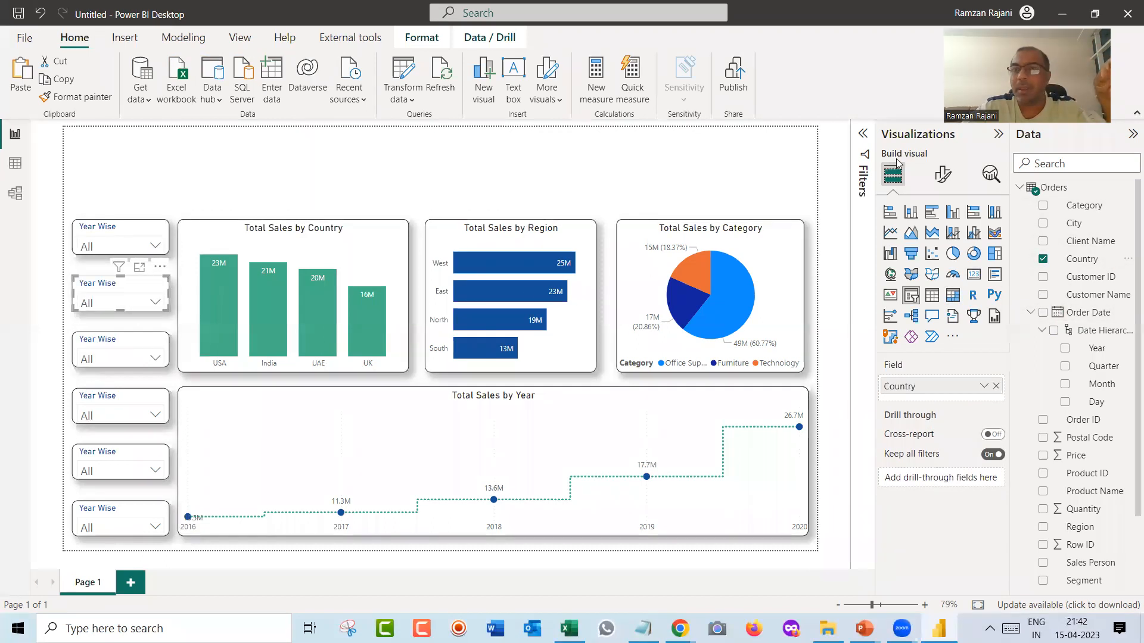
pyautogui.click(938, 174)
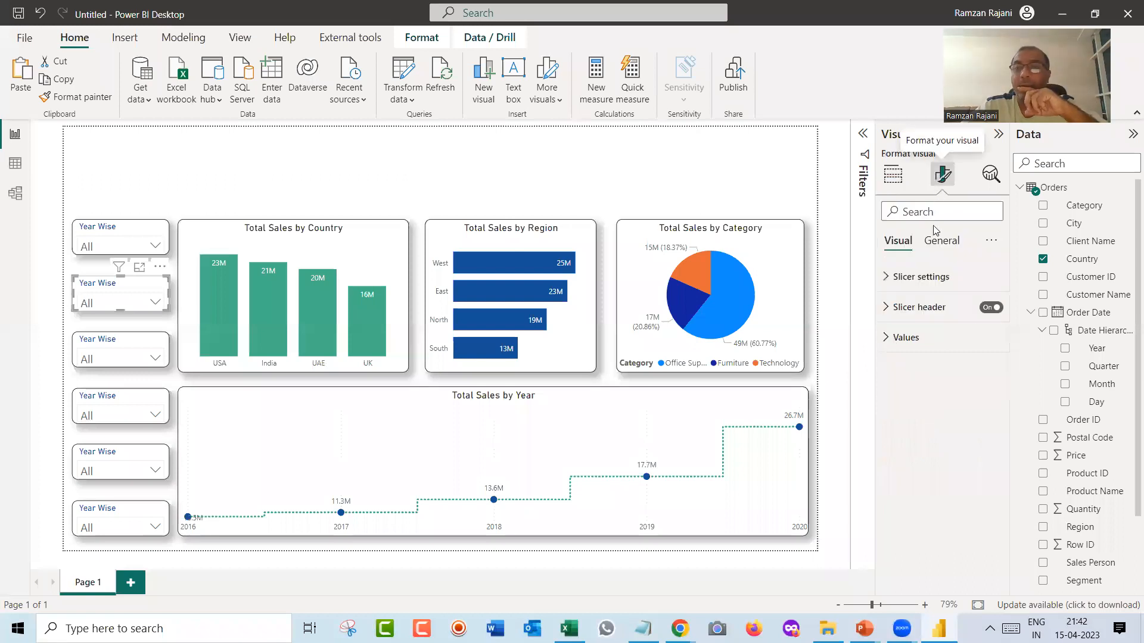
pyautogui.click(916, 306)
pyautogui.moveTo(965, 381); pyautogui.dragTo(849, 374)
pyautogui.write('Count')
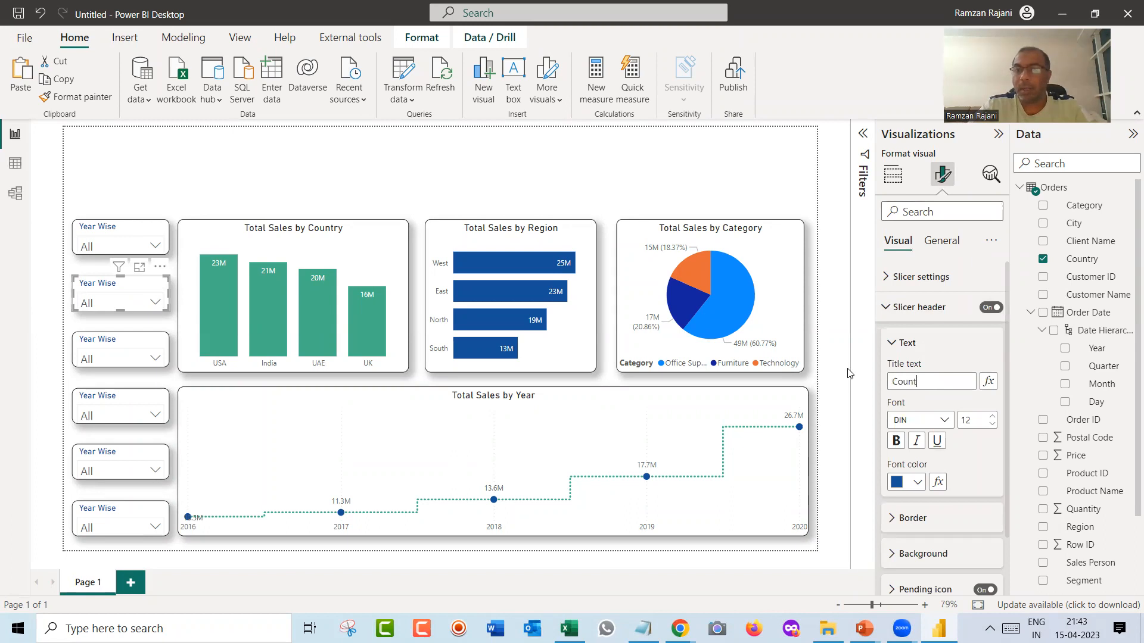
pyautogui.write('ry')
# Set the third slicer's header text to "City" and replace its order date with the City field.
pyautogui.click(116, 347)
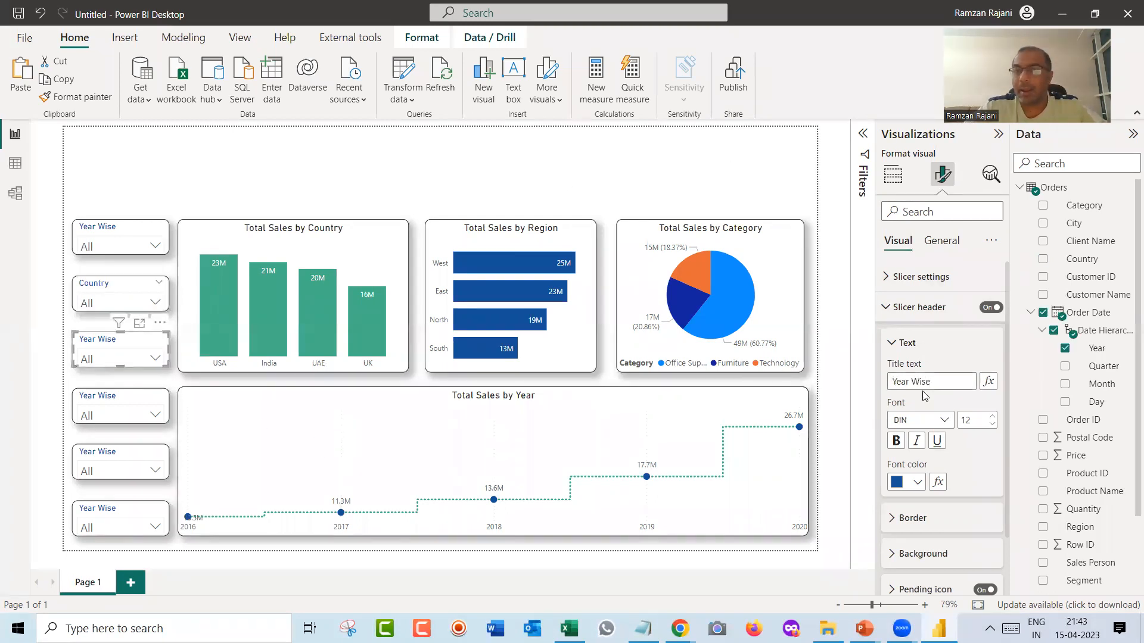
pyautogui.moveTo(940, 381); pyautogui.dragTo(849, 380)
pyautogui.write('City')
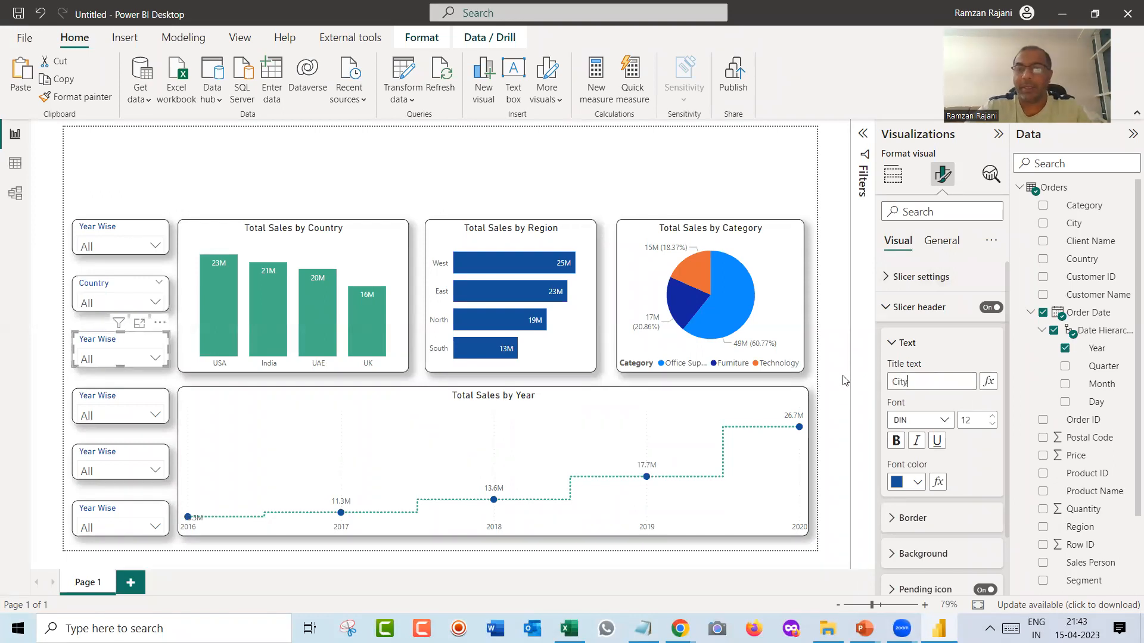
pyautogui.click(892, 174)
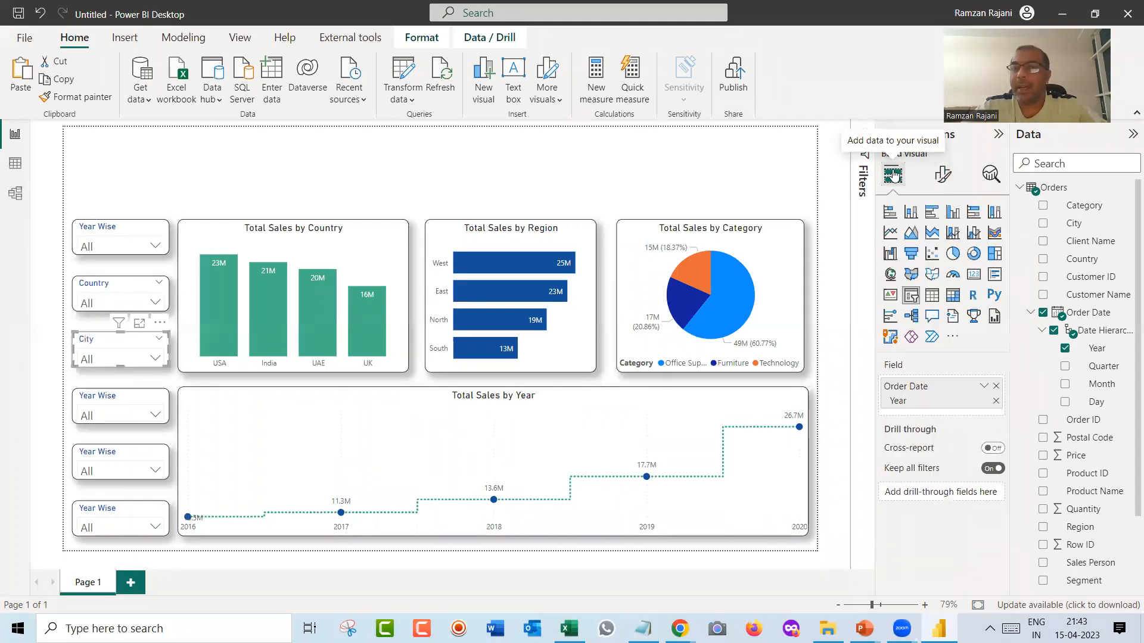
pyautogui.click(1044, 313)
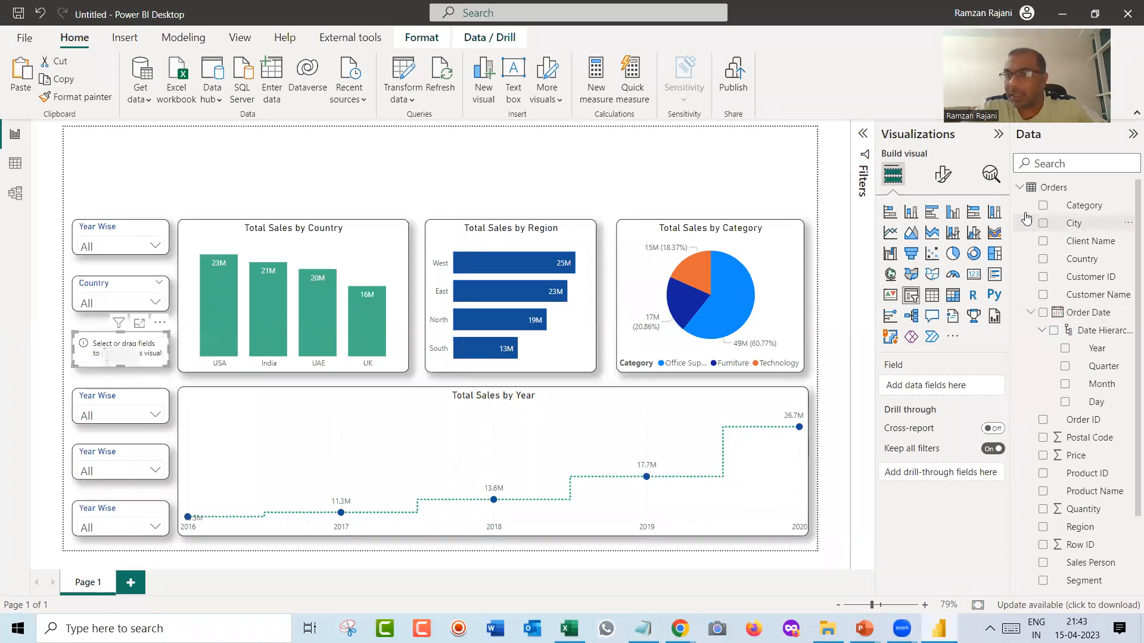
pyautogui.click(1026, 219)
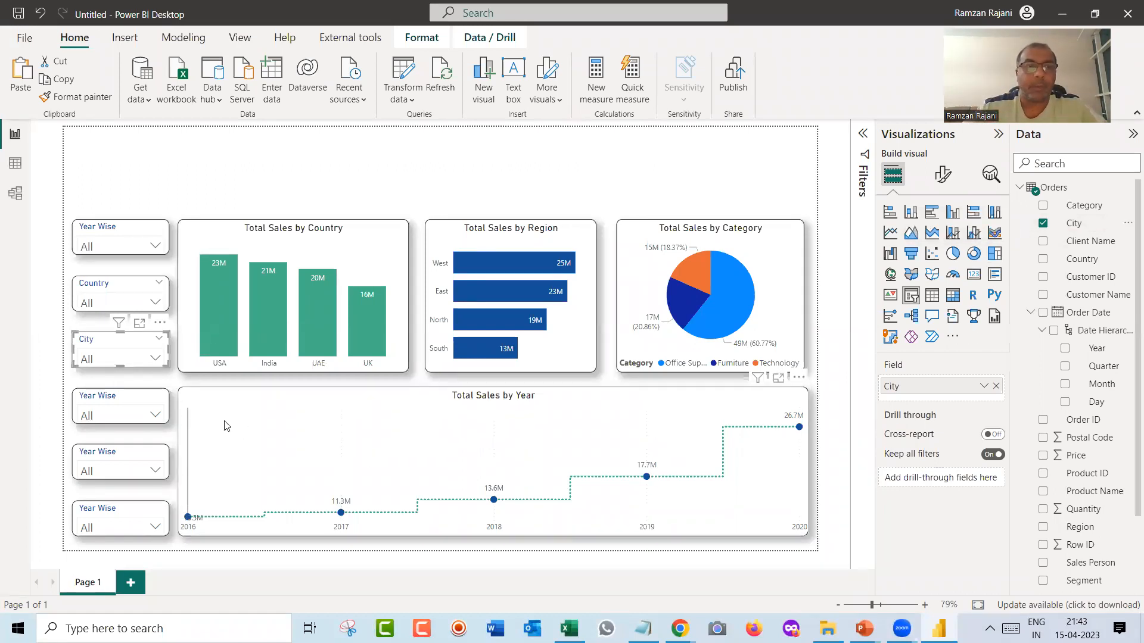
# Set the fourth slicer's header text to "Category" and replace its order date with the Category field.
pyautogui.click(109, 404)
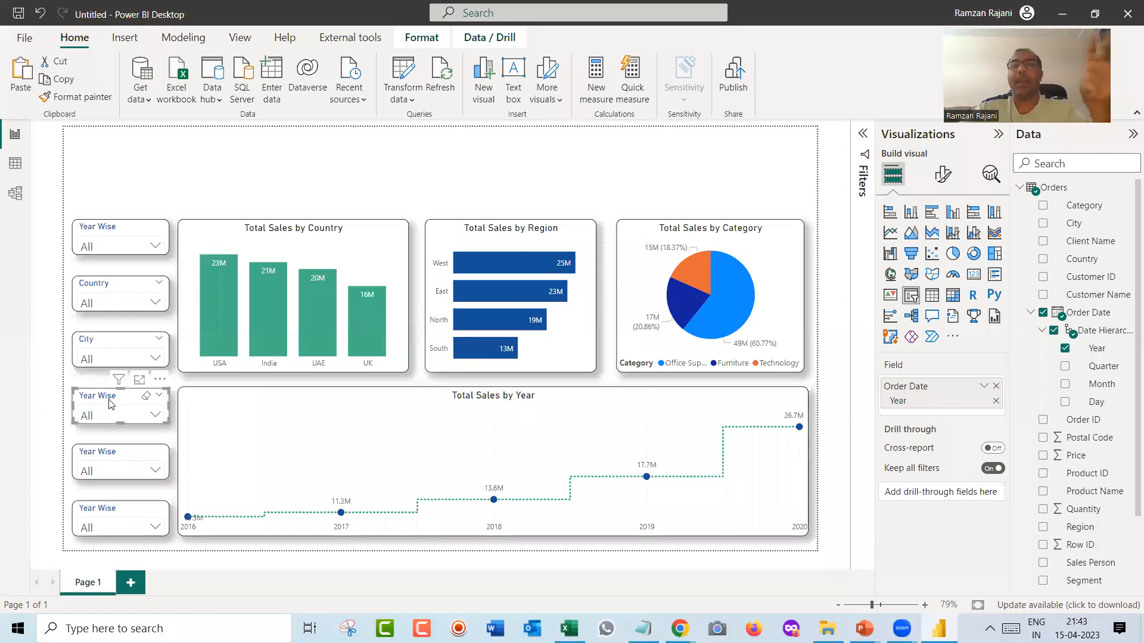
pyautogui.click(942, 179)
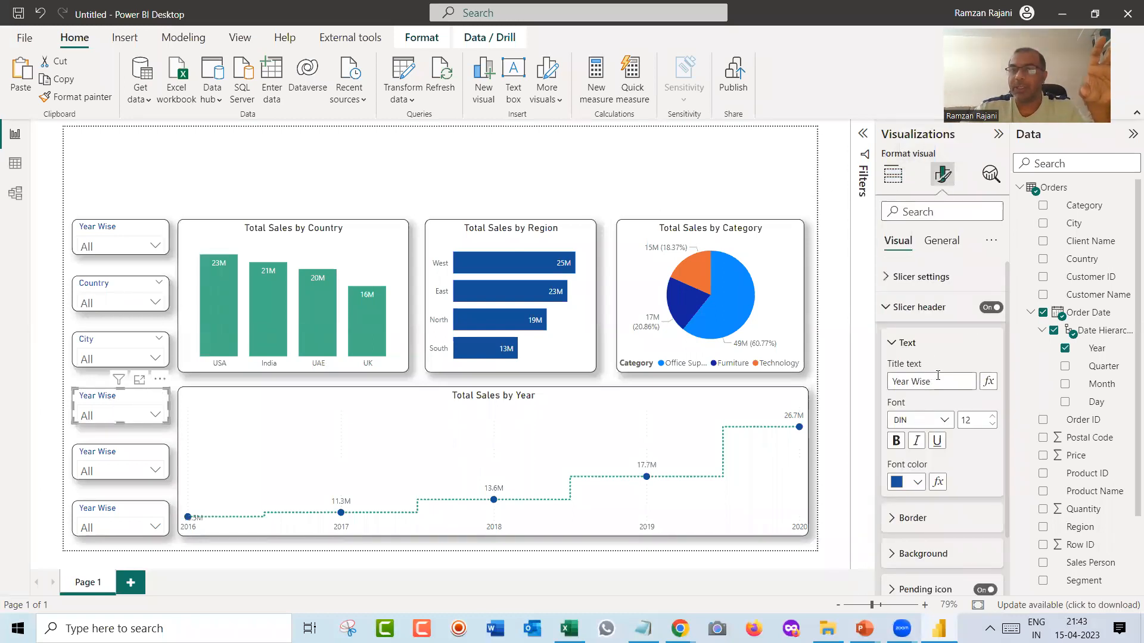
pyautogui.moveTo(937, 380); pyautogui.dragTo(870, 377)
pyautogui.write('Cate')
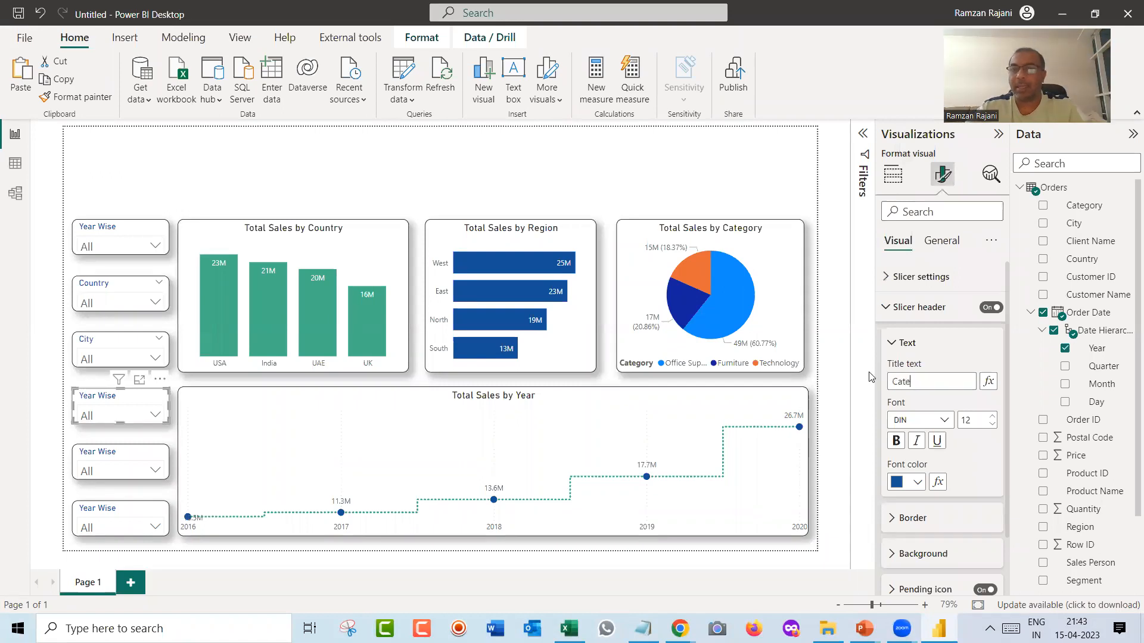
pyautogui.write('gory')
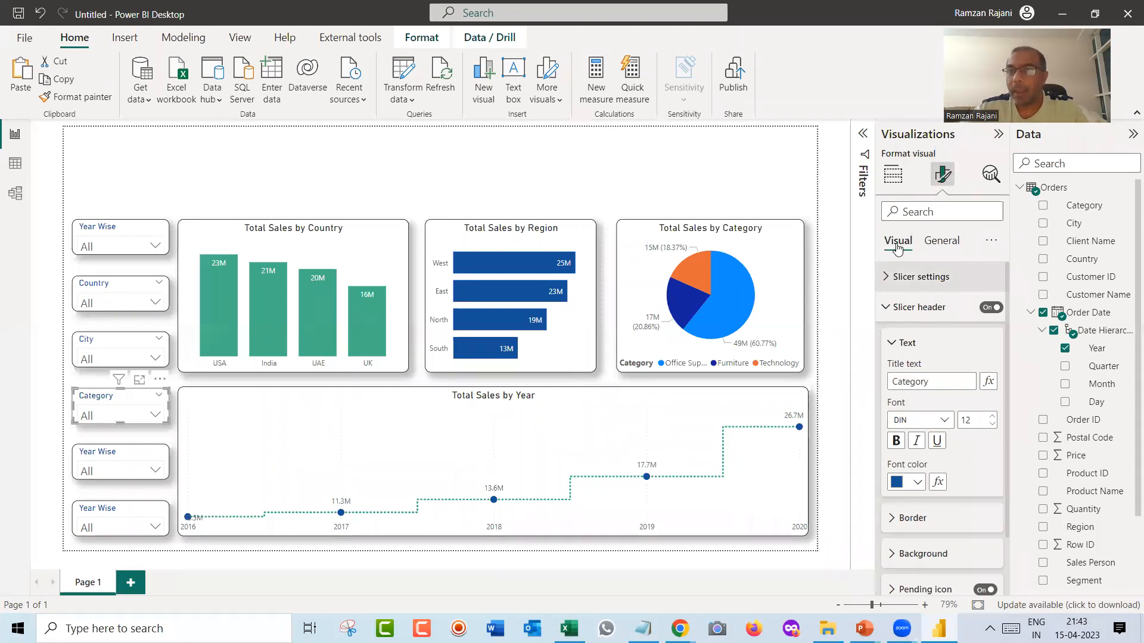
pyautogui.click(900, 179)
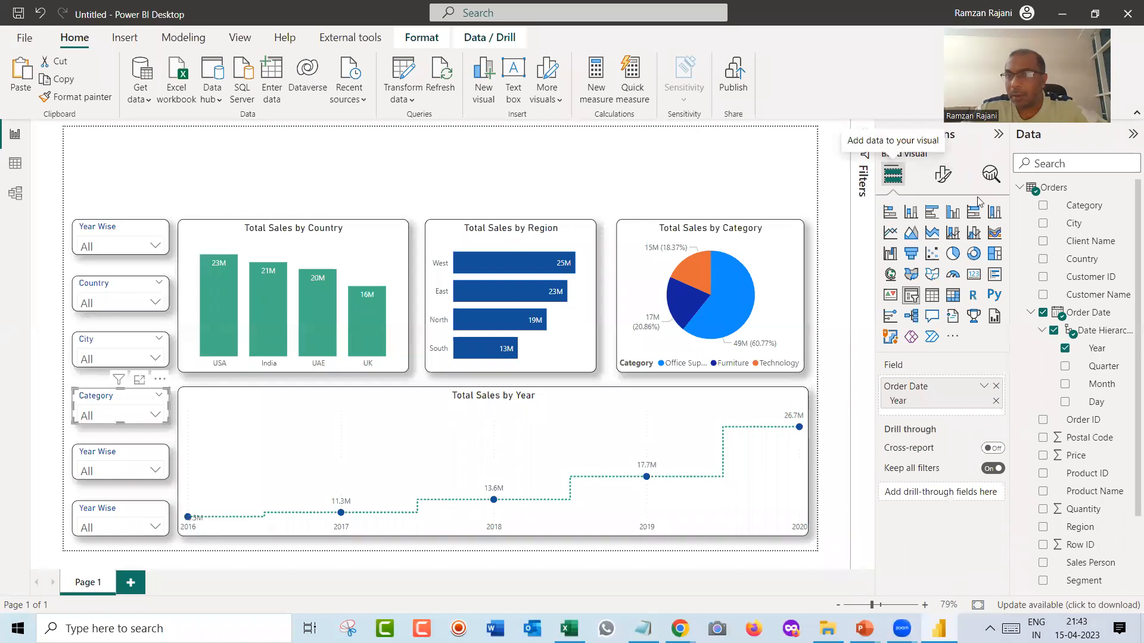
pyautogui.click(1042, 312)
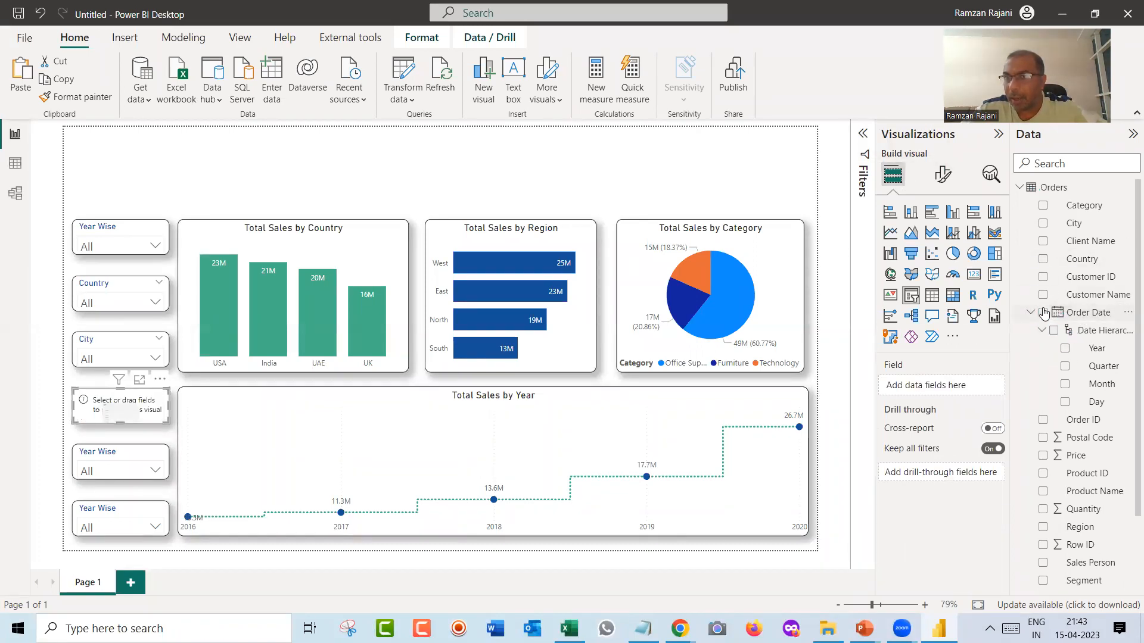
pyautogui.click(1042, 206)
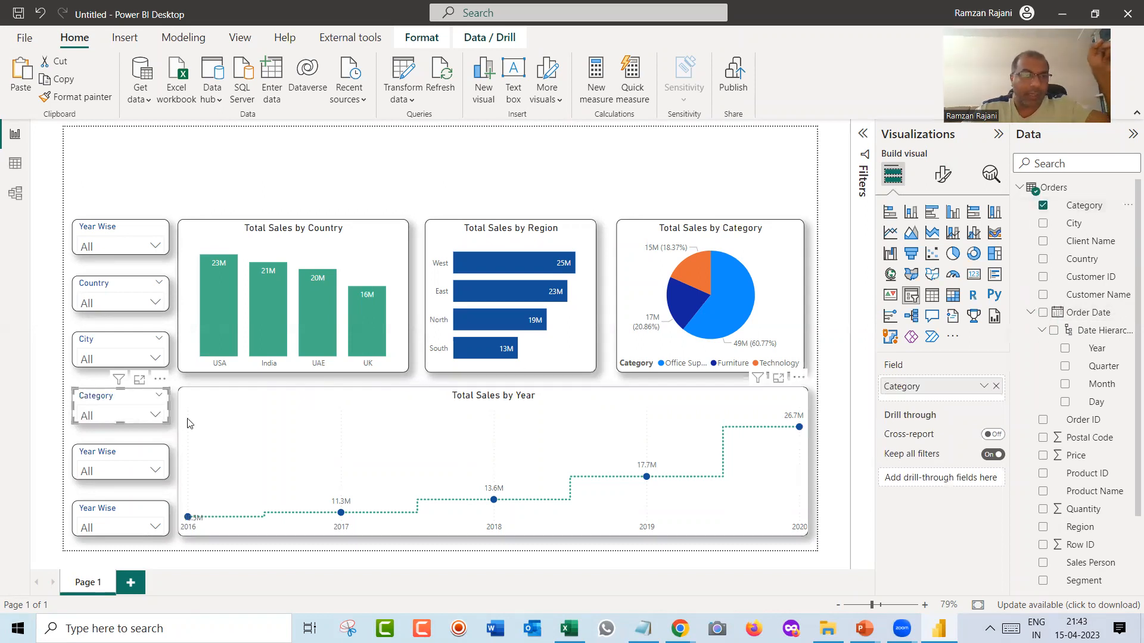
# Check the dropdown values of the Category, Country and Year Wise slicers.
pyautogui.click(154, 416)
pyautogui.click(154, 416)
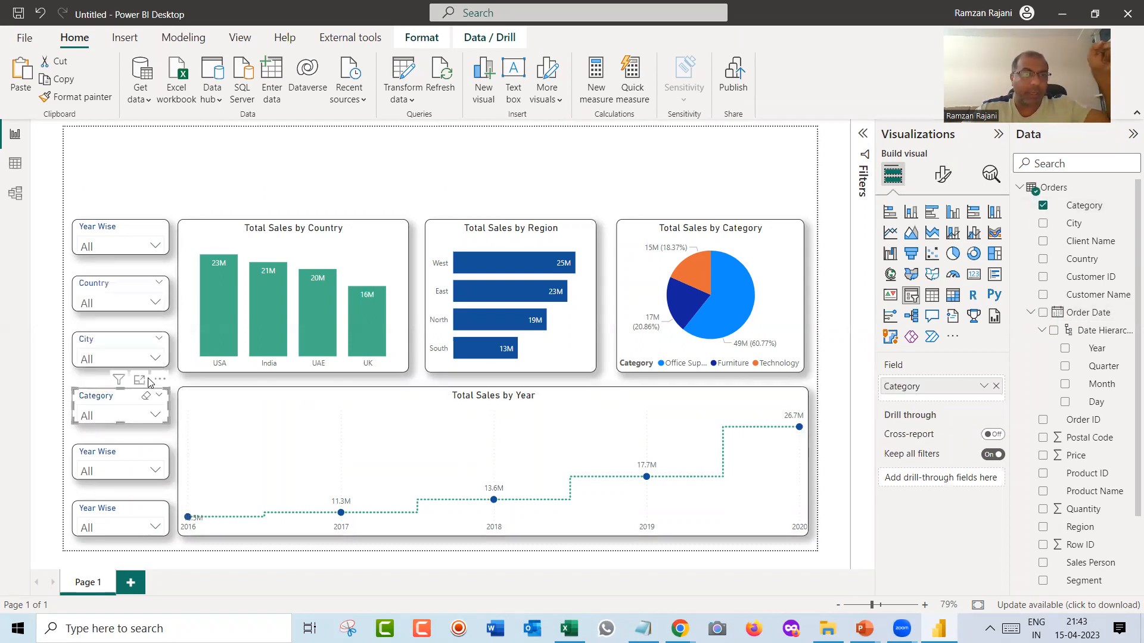
pyautogui.click(155, 304)
pyautogui.click(155, 247)
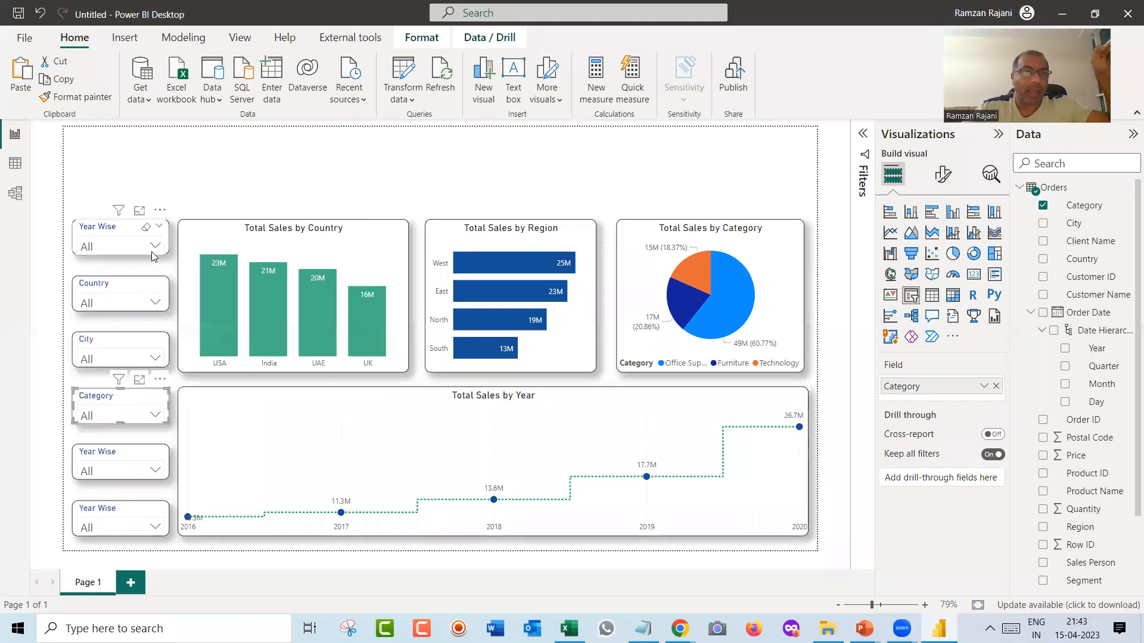
pyautogui.click(155, 247)
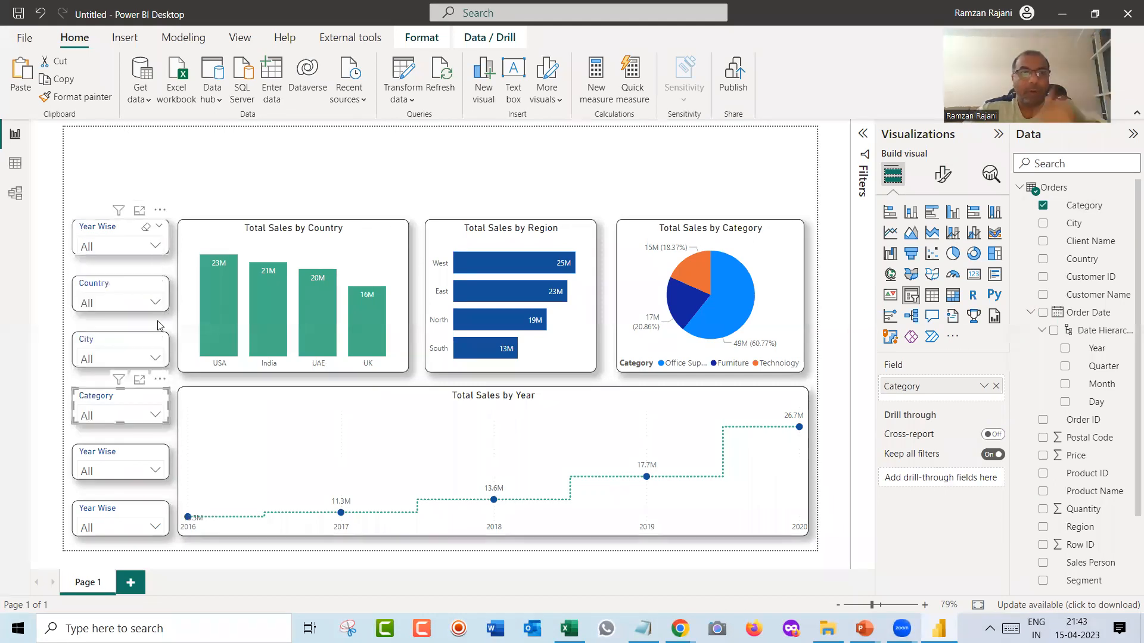
# Replace the order date with the Region field in the fifth slicer and set its header text to "Region".
pyautogui.click(119, 450)
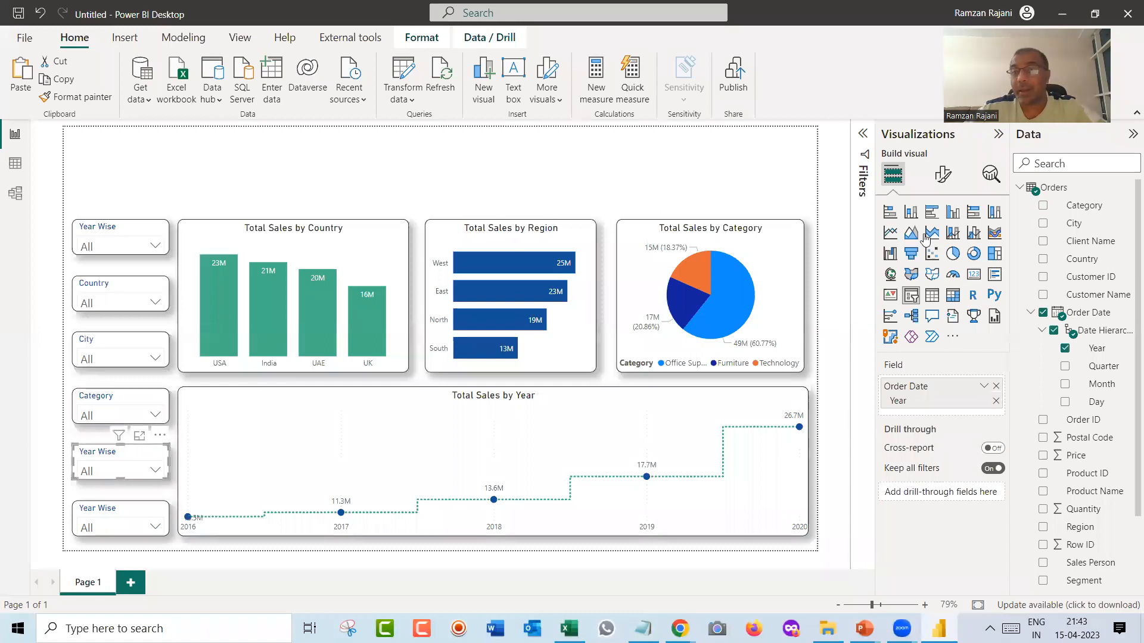
pyautogui.click(1043, 312)
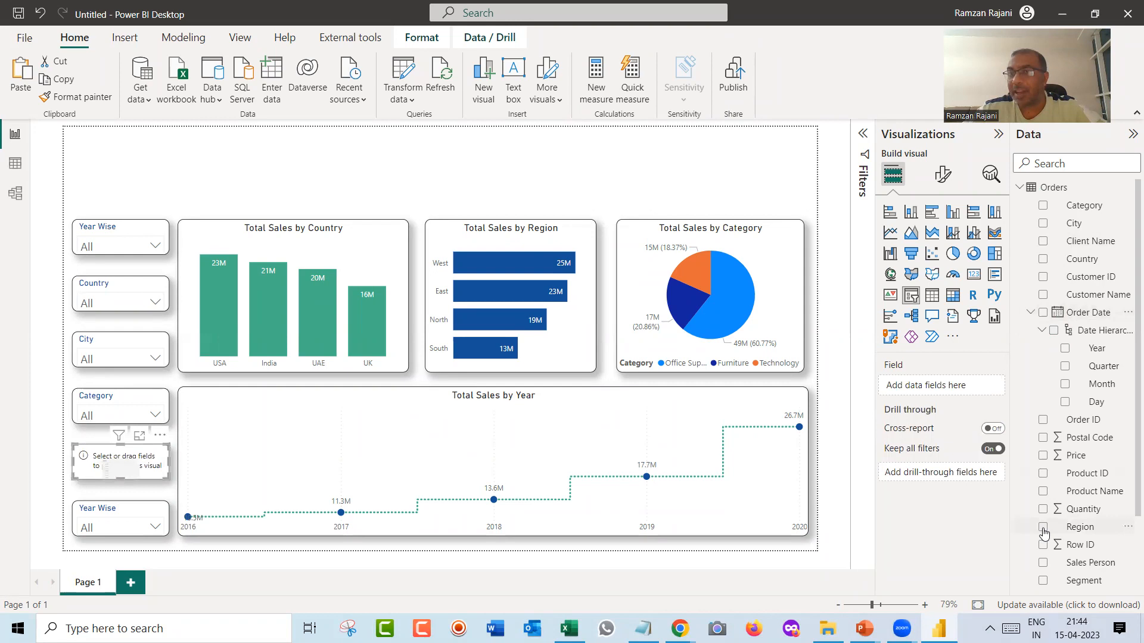
pyautogui.click(1044, 528)
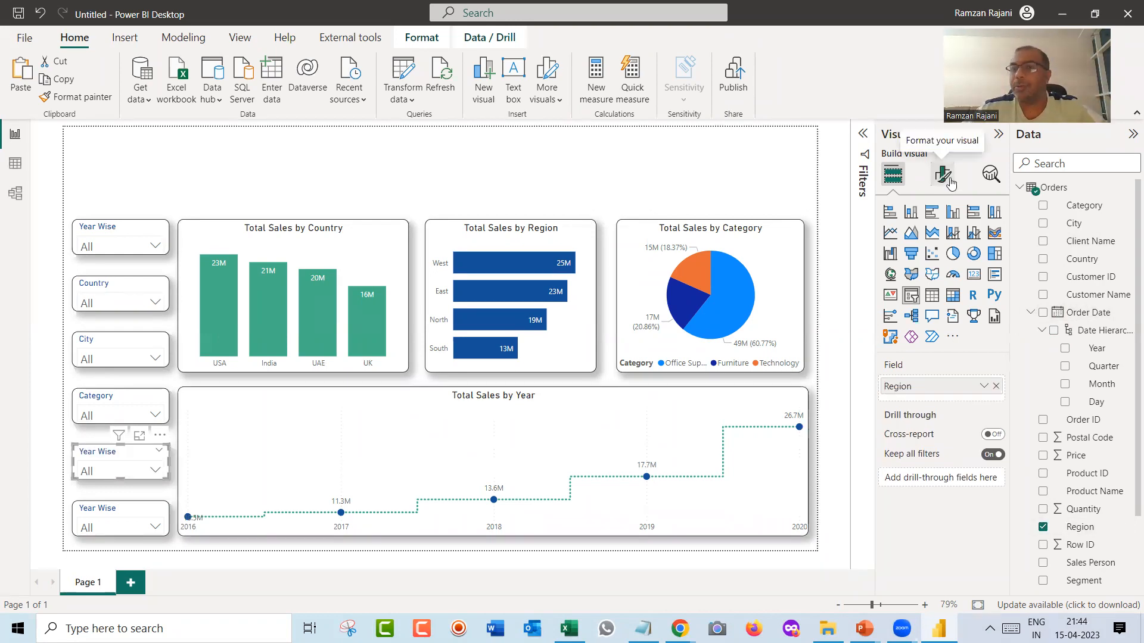
pyautogui.click(943, 176)
pyautogui.moveTo(930, 382); pyautogui.dragTo(851, 375)
pyautogui.write('Rego')
pyautogui.press('BackSpace')
pyautogui.write('ion')
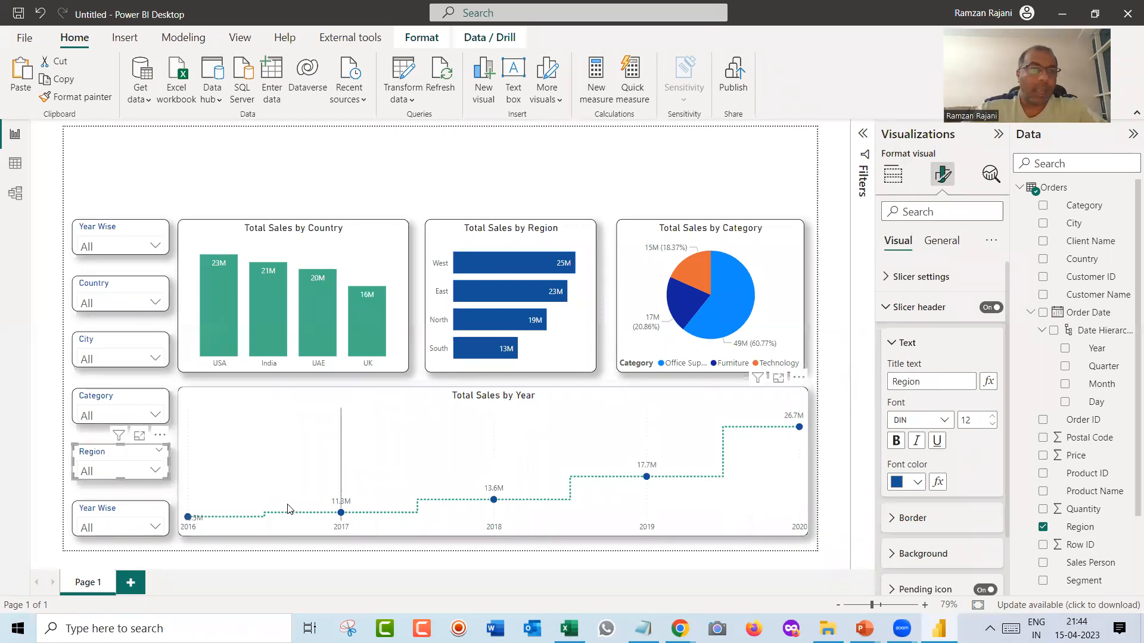
# Replace the order date with the Sales Person field in the sixth slicer and set its header text to "Sales Person".
pyautogui.click(126, 513)
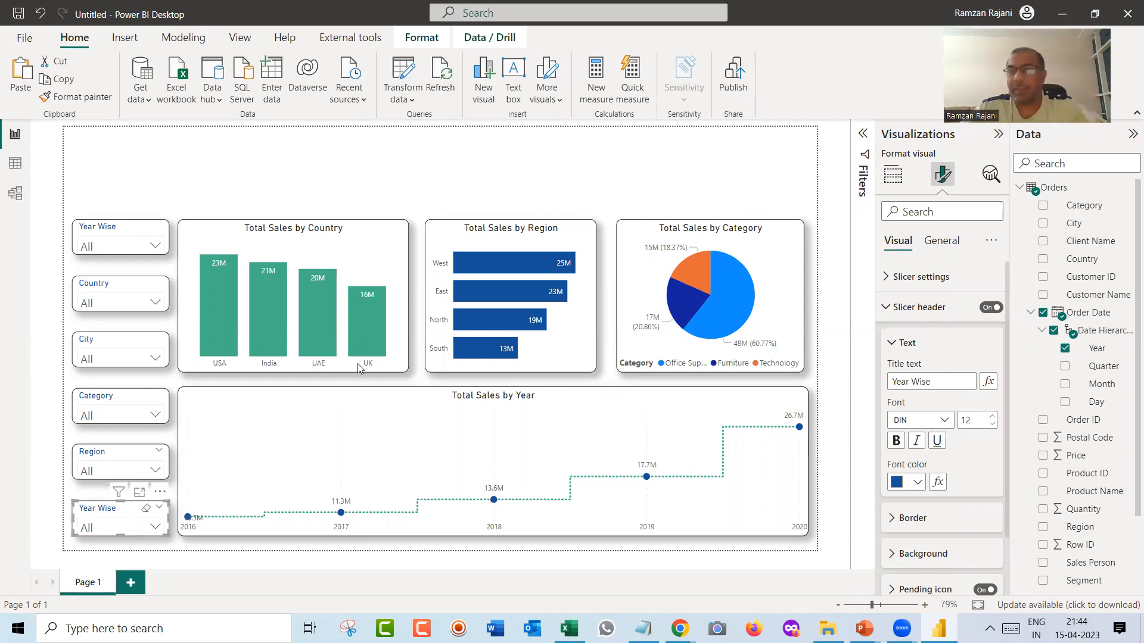
pyautogui.click(1043, 313)
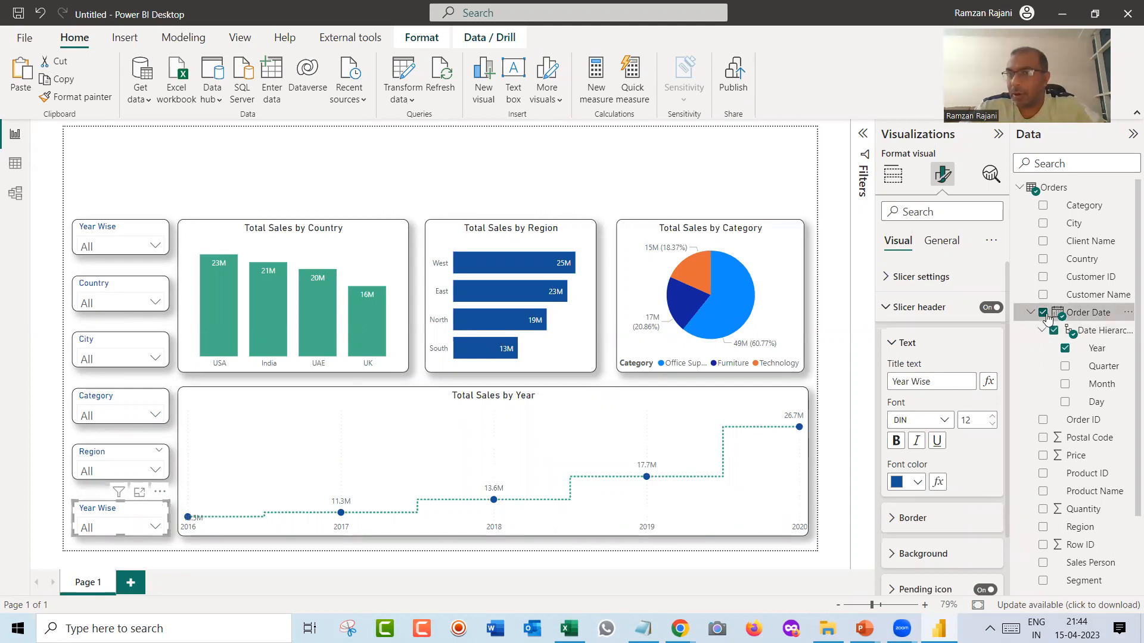
pyautogui.click(1043, 563)
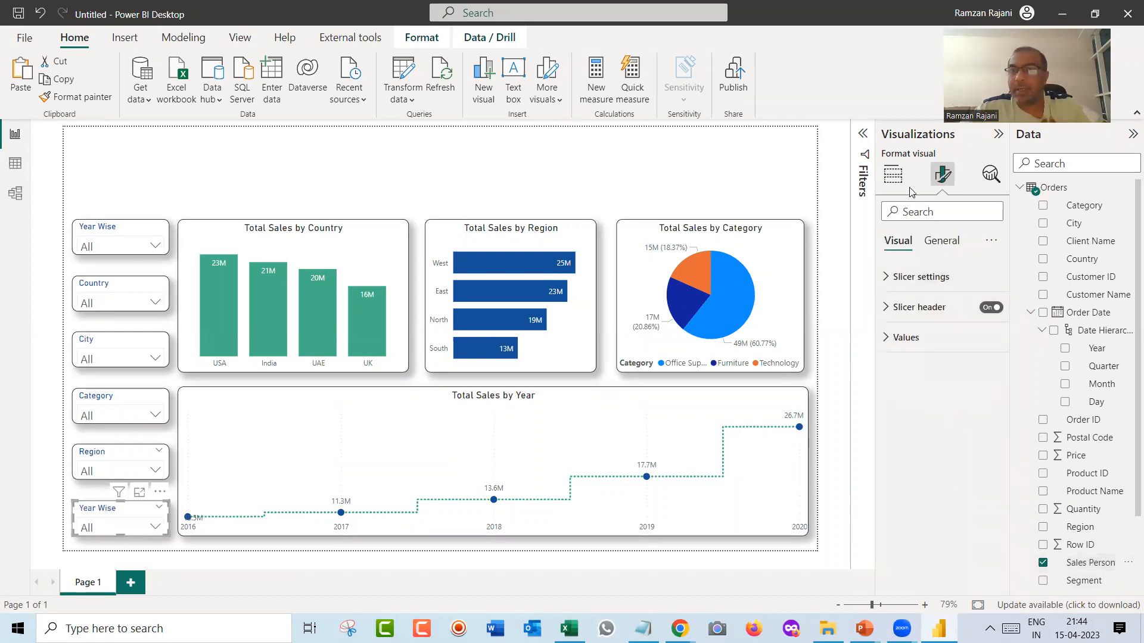
pyautogui.click(924, 308)
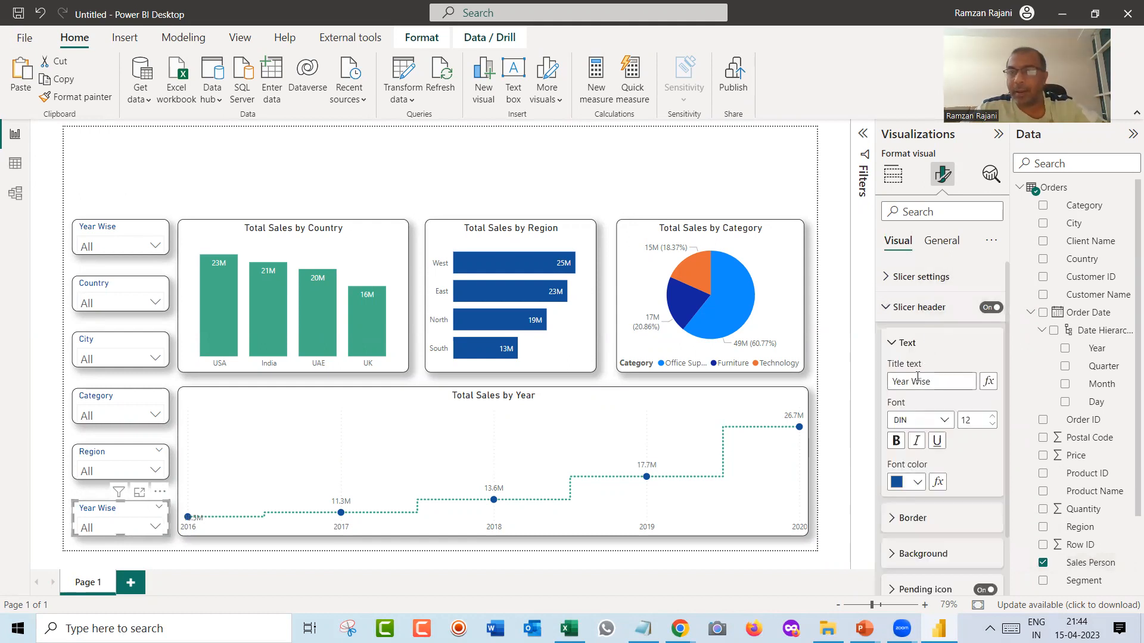
pyautogui.moveTo(921, 382); pyautogui.dragTo(851, 390)
pyautogui.write('Sales Person')
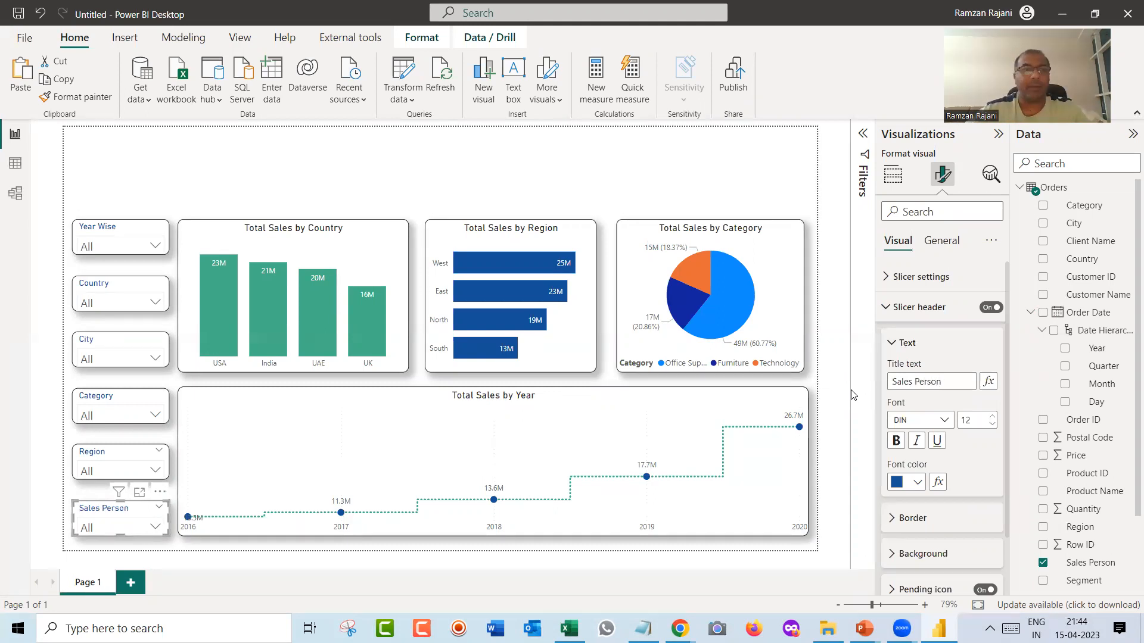
# Check how selecting USA and UAE in the Total Sales by Country chart cross-filters the other charts, and clear the selection.
pyautogui.click(224, 189)
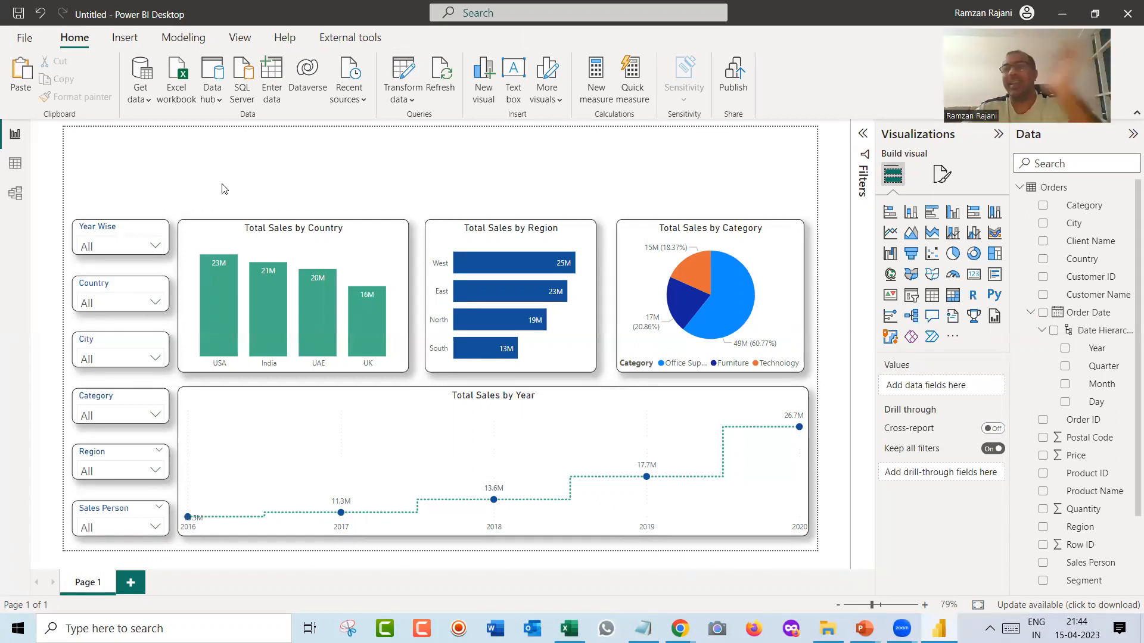
pyautogui.click(215, 277)
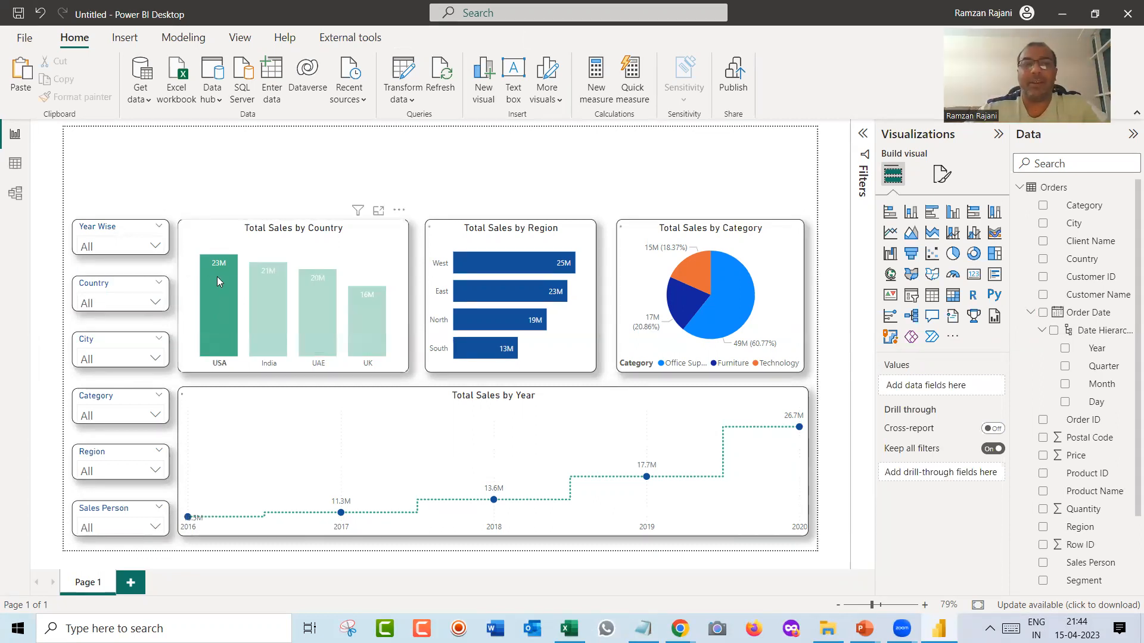
pyautogui.click(322, 307)
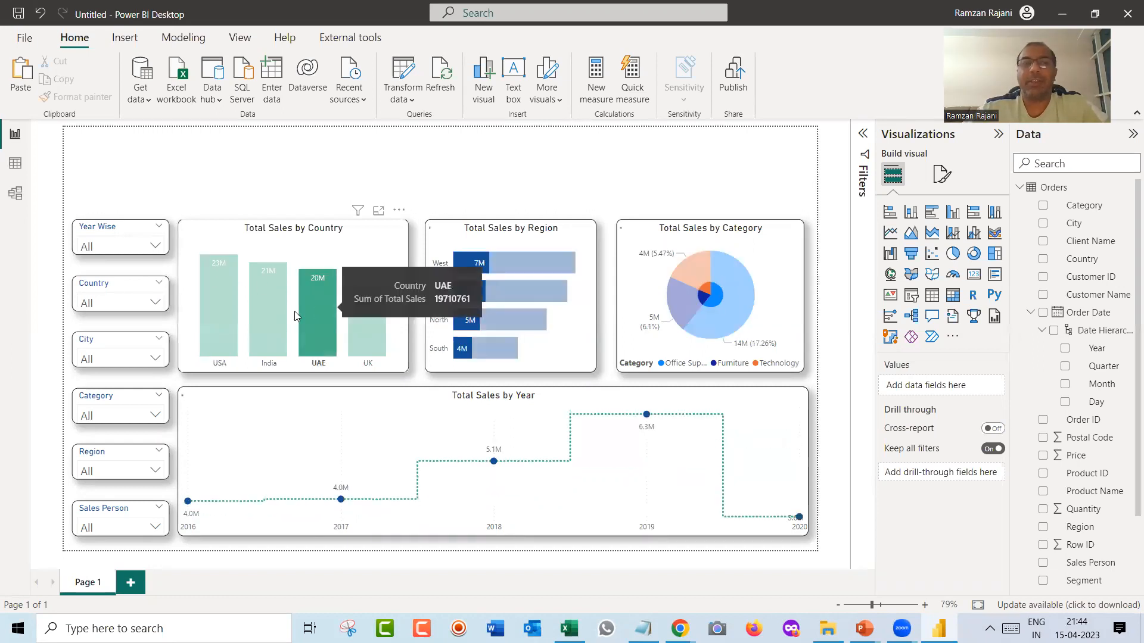
pyautogui.click(214, 312)
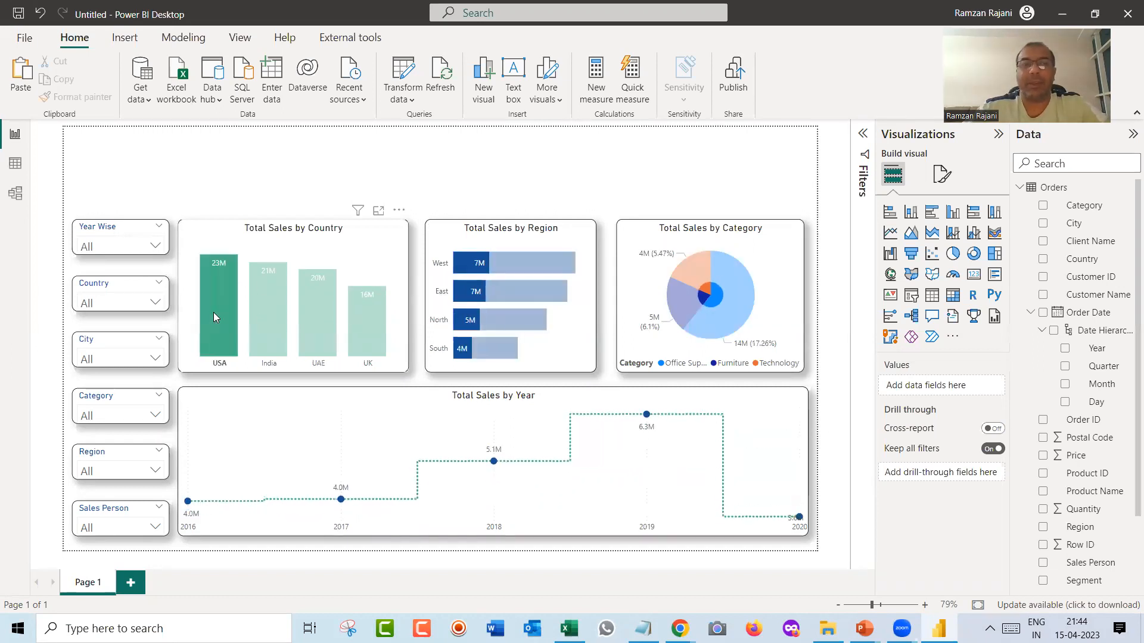
pyautogui.click(214, 312)
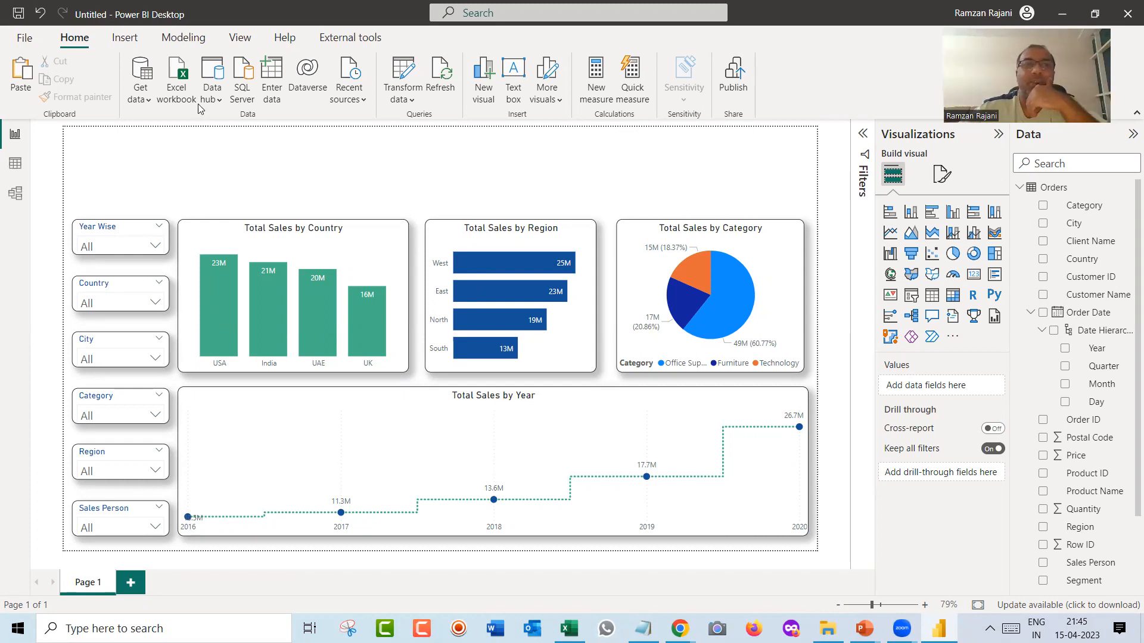
pyautogui.click(125, 38)
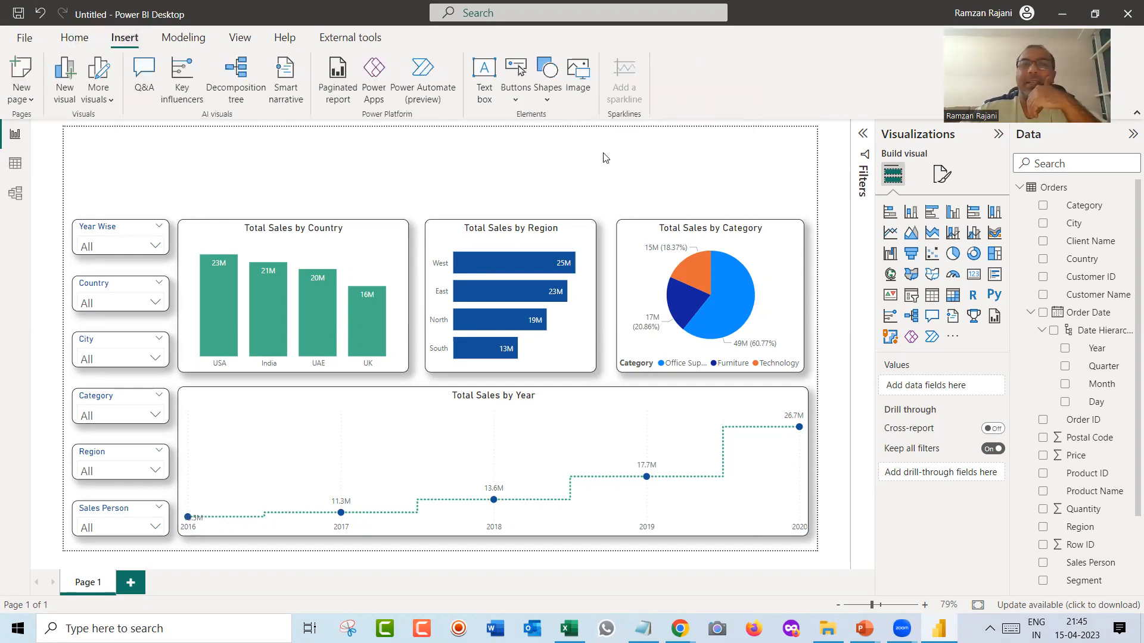
pyautogui.click(578, 78)
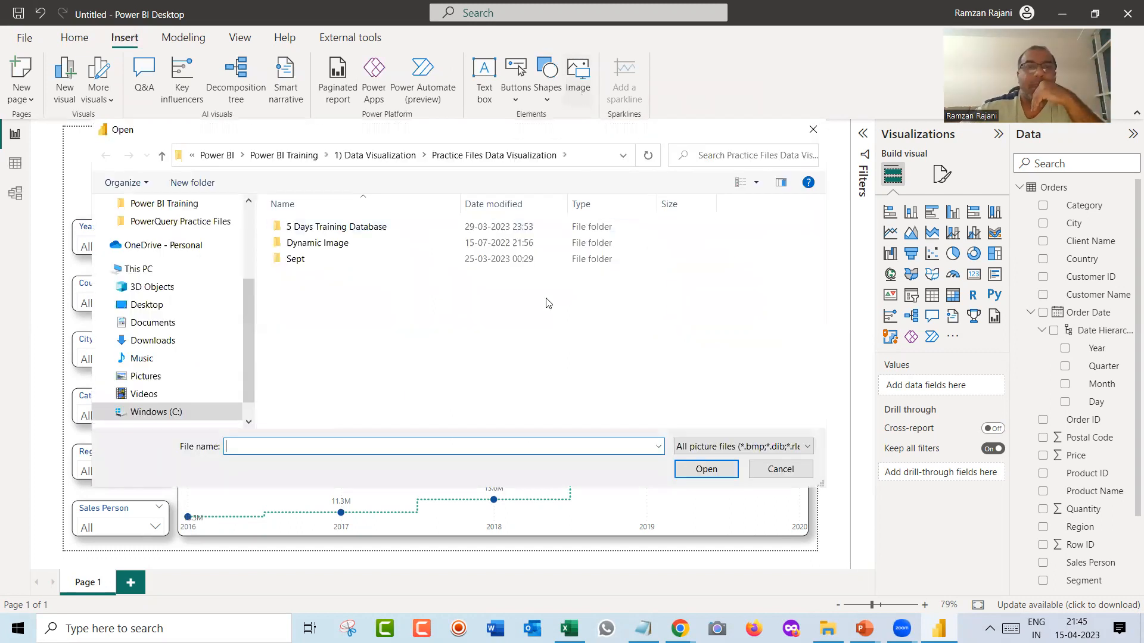
pyautogui.click(384, 155)
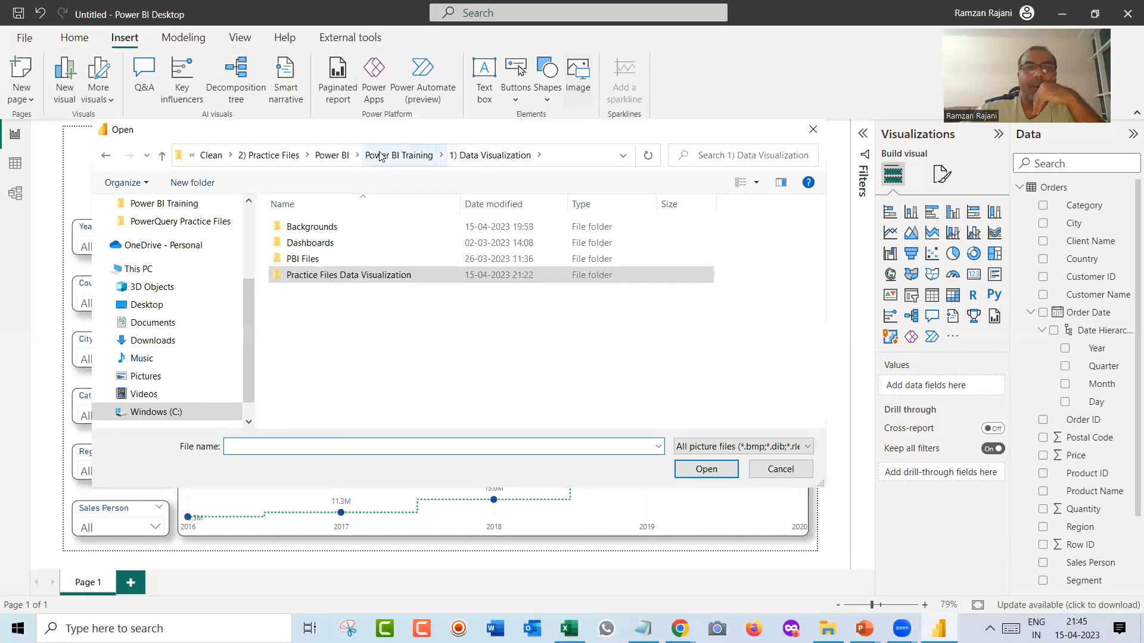
pyautogui.doubleClick(343, 243)
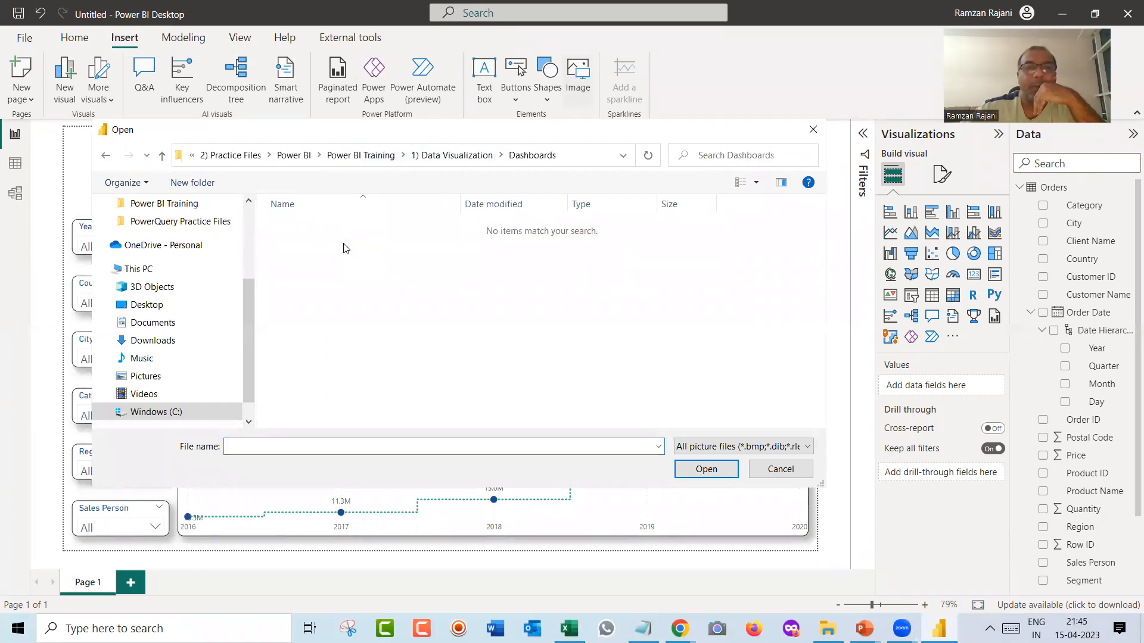
pyautogui.click(778, 470)
# Switch to File Explorer, open the Backgrounds folder under 1) Data Visualization, copy its path and return to Power BI Desktop.
pyautogui.hotkey('alt', 'Tab')
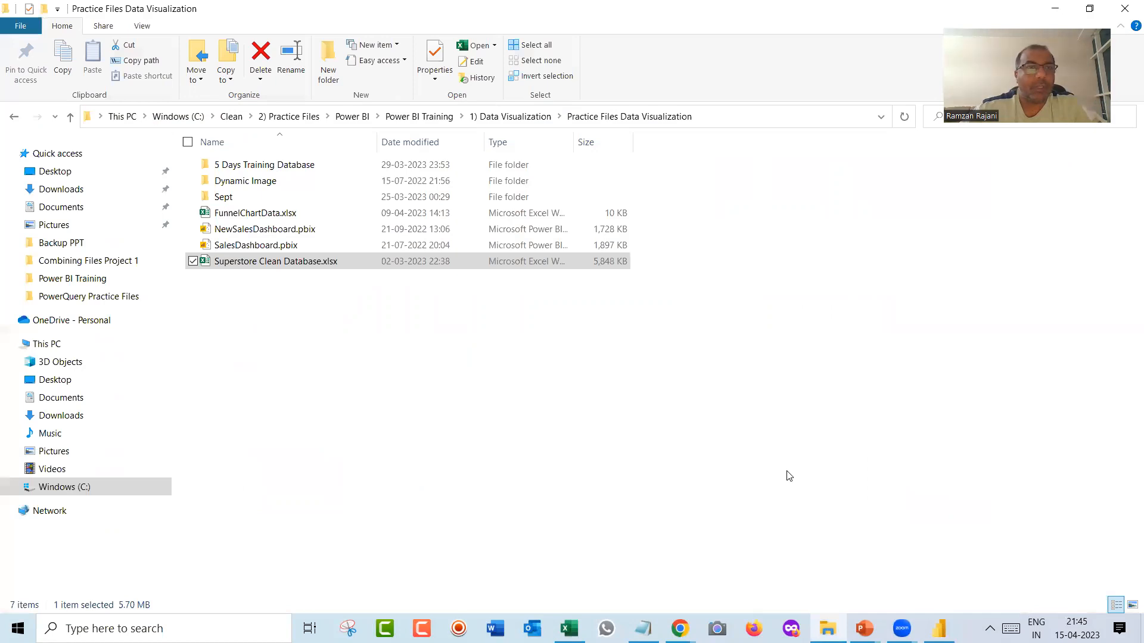
pyautogui.click(400, 381)
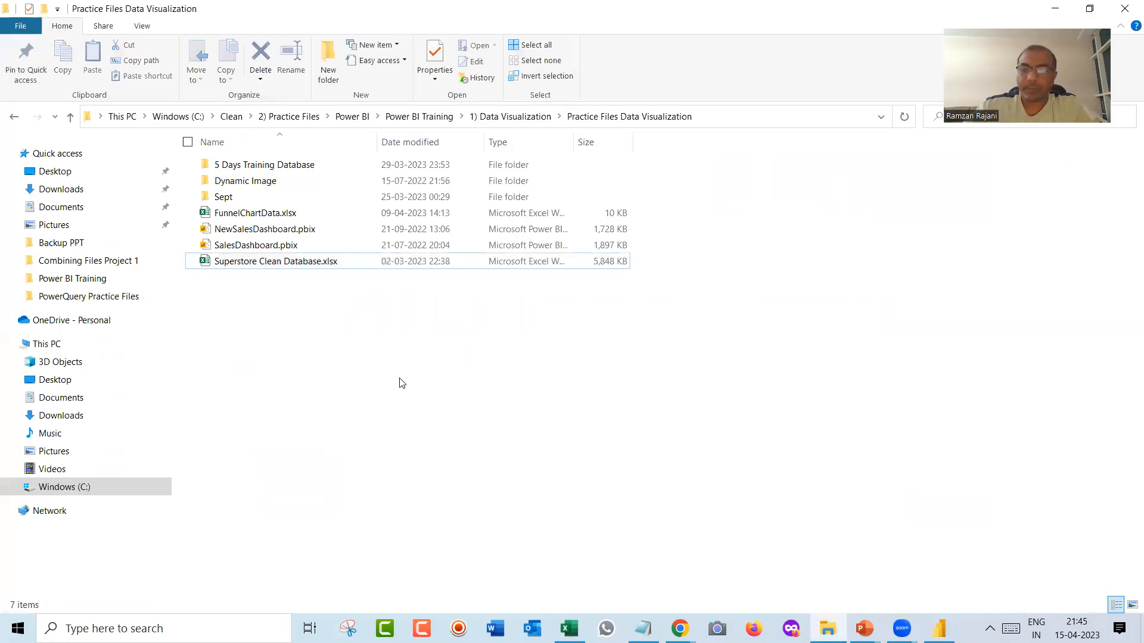
pyautogui.press('BackSpace')
pyautogui.press('Up')
pyautogui.press('Up')
pyautogui.press('Up')
pyautogui.press('Return')
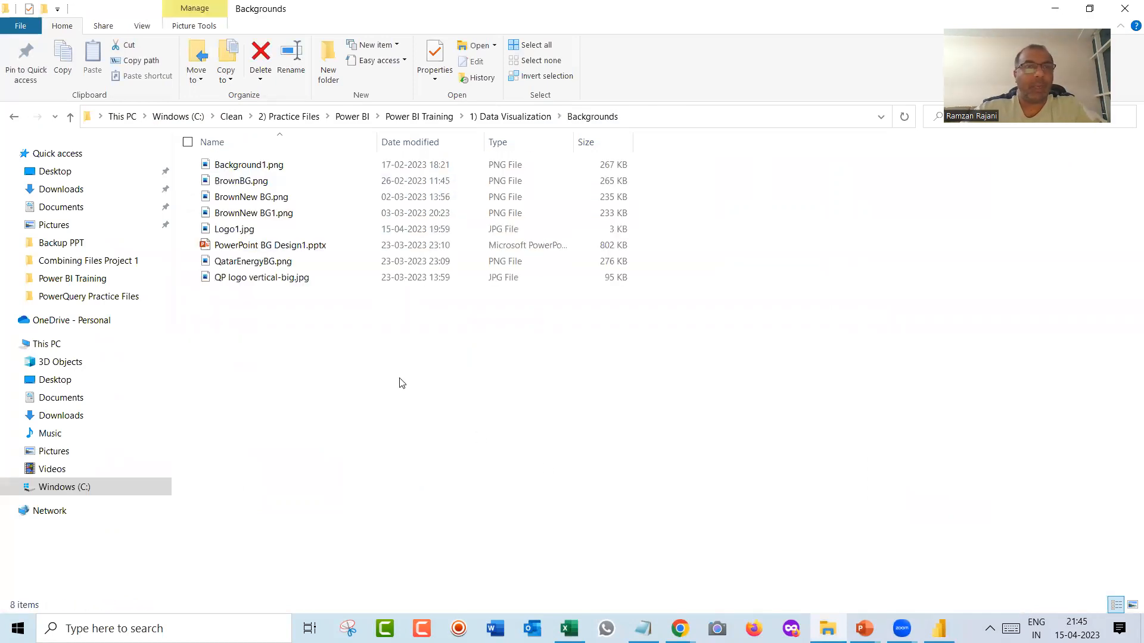
pyautogui.click(728, 119)
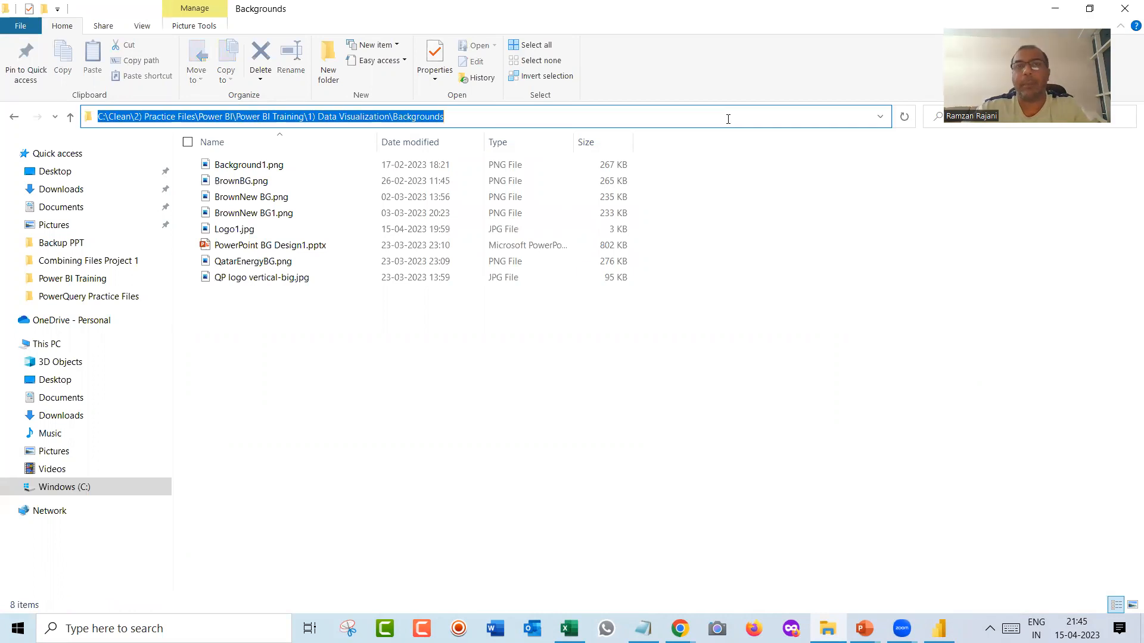
pyautogui.hotkey('alt', 'Tab')
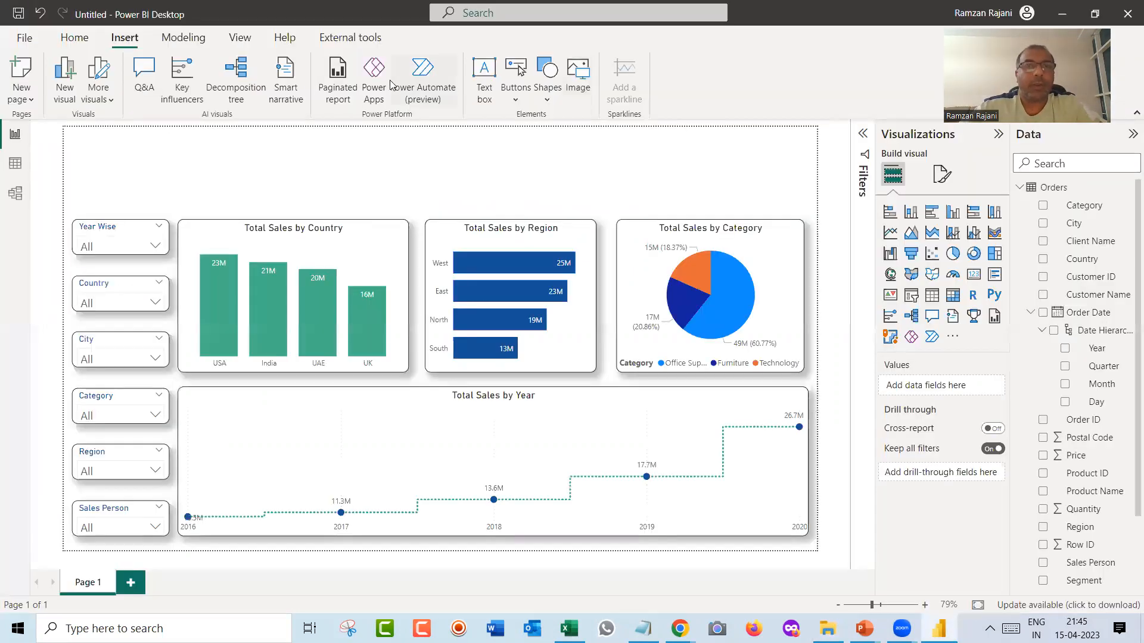
# Insert the image Logo1.jpg from the Backgrounds folder and shrink it to a small logo just above the Year Wise slicer.
pyautogui.click(577, 95)
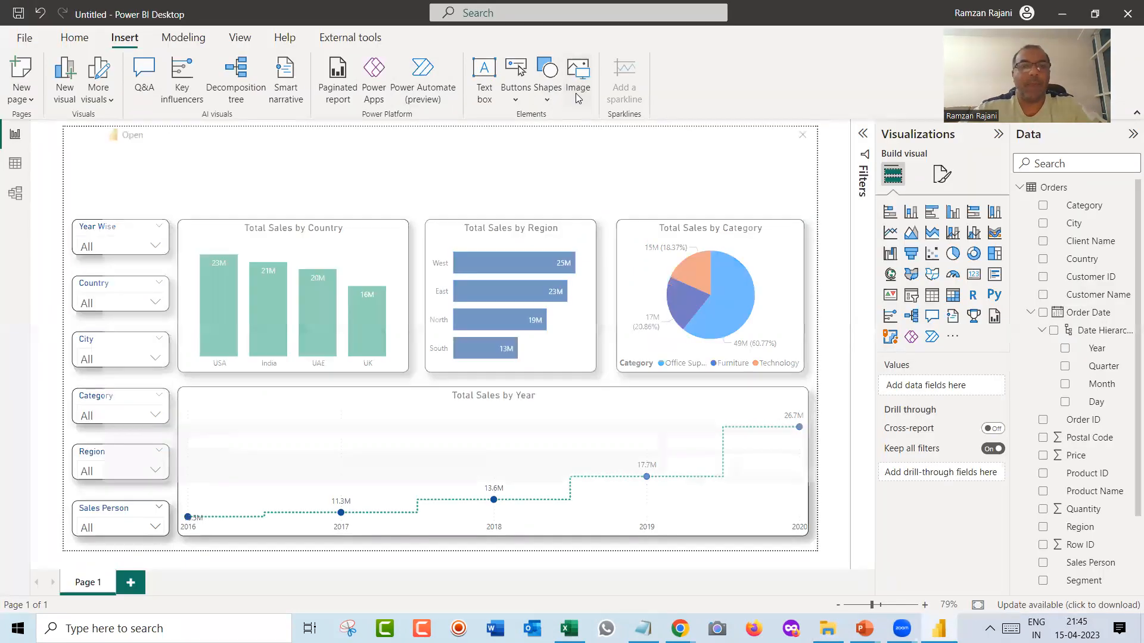
pyautogui.press('Return')
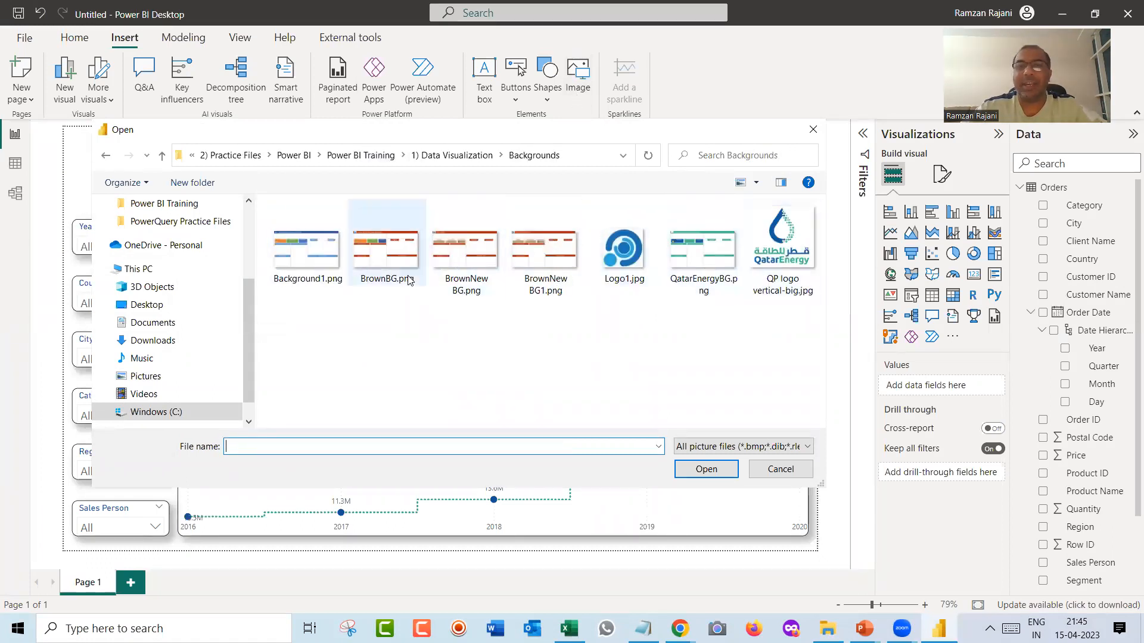
pyautogui.click(629, 263)
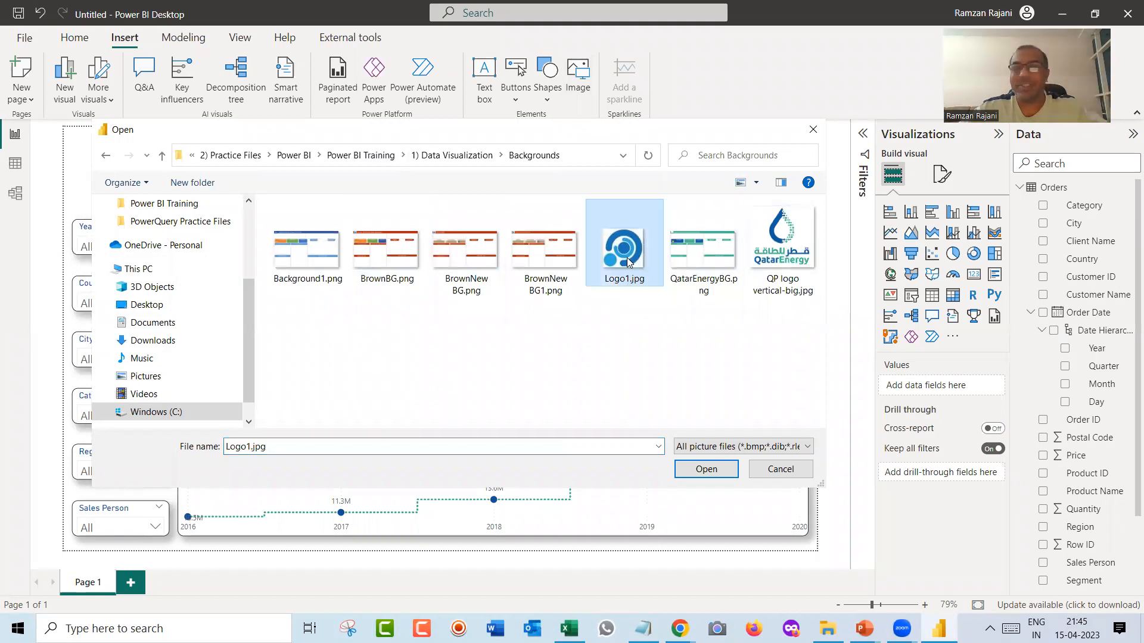
pyautogui.click(707, 472)
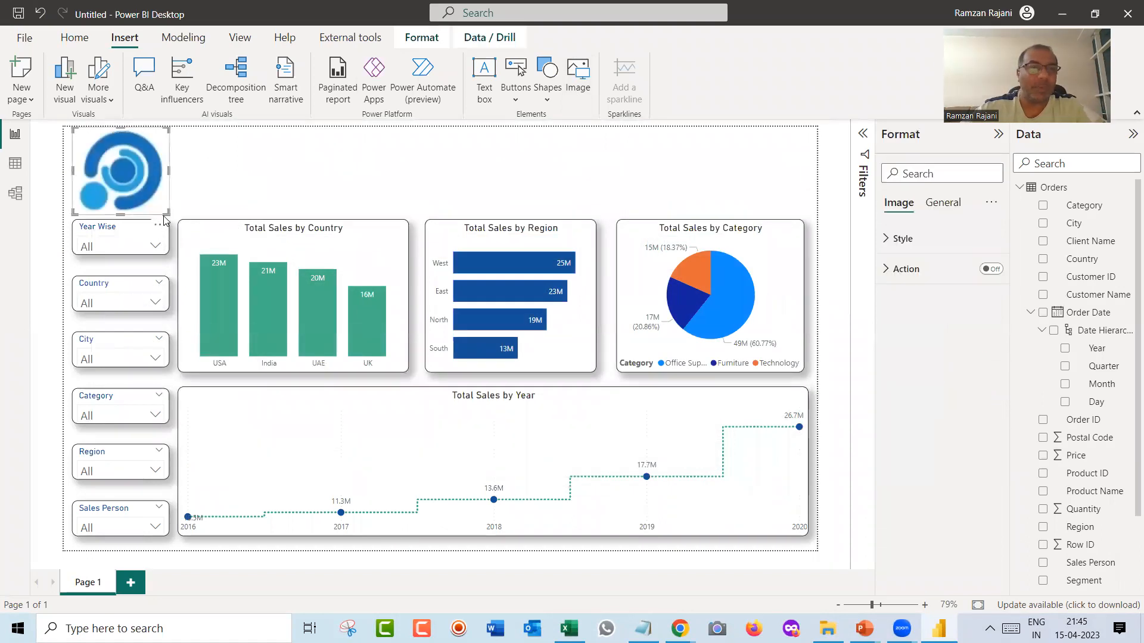
pyautogui.moveTo(169, 216); pyautogui.dragTo(126, 189)
pyautogui.click(206, 161)
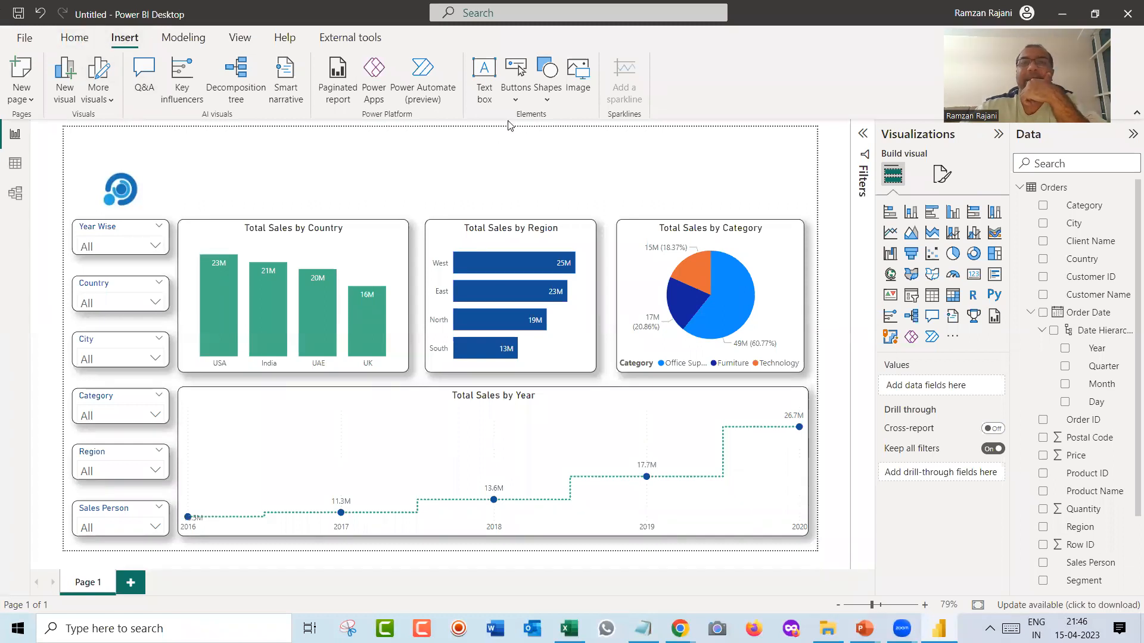
# Add a text box and shape it into a narrow strip across the full width at the report page's upper edge.
pyautogui.click(485, 89)
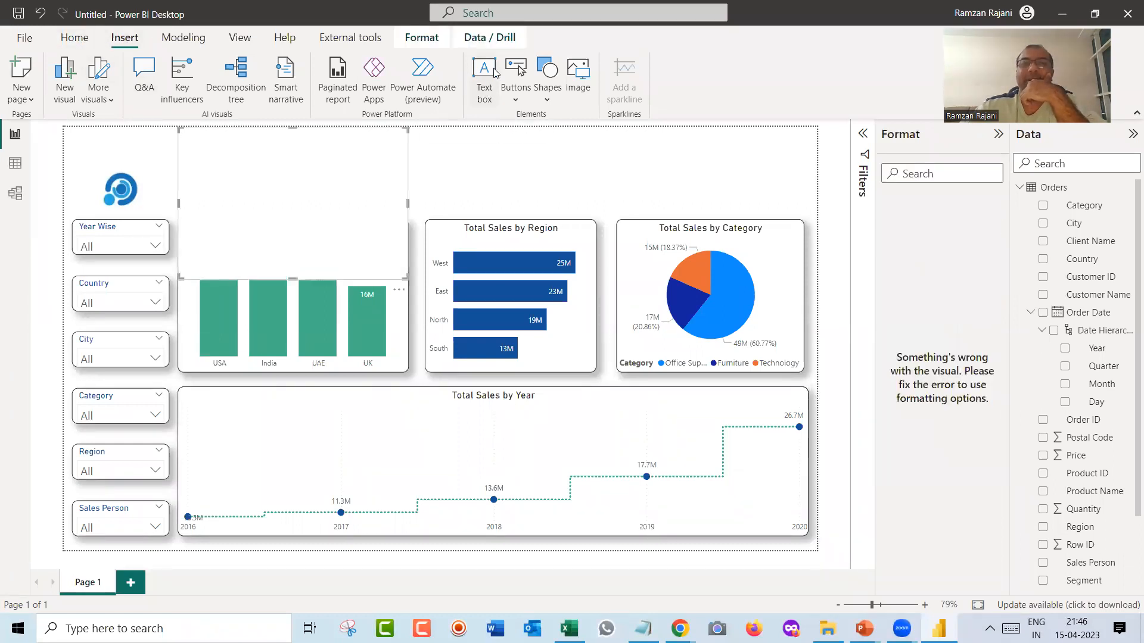
pyautogui.moveTo(404, 282); pyautogui.dragTo(811, 170)
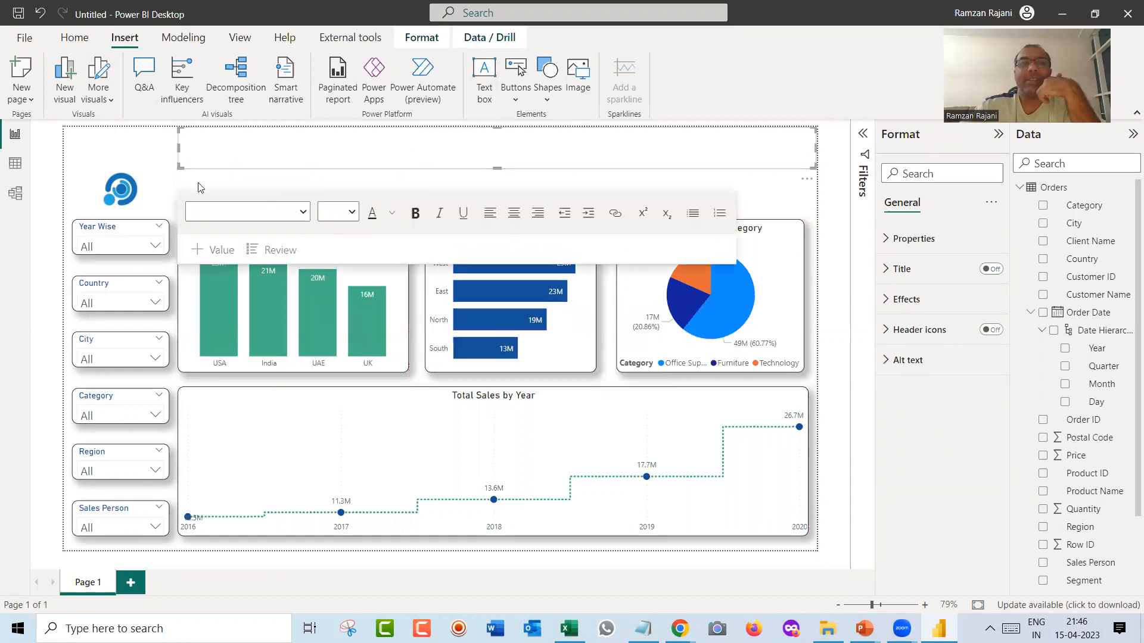
pyautogui.click(148, 150)
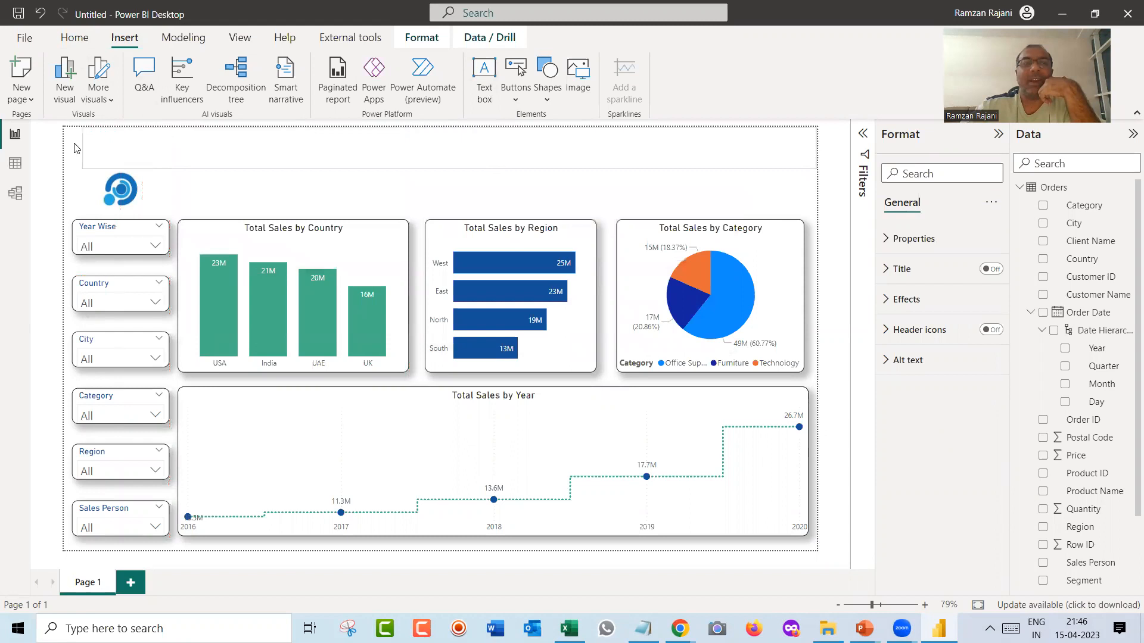
# Enter "Etech Global Solution" and, on a second line, "IT Training & Consultancy" in the text box.
pyautogui.click(116, 133)
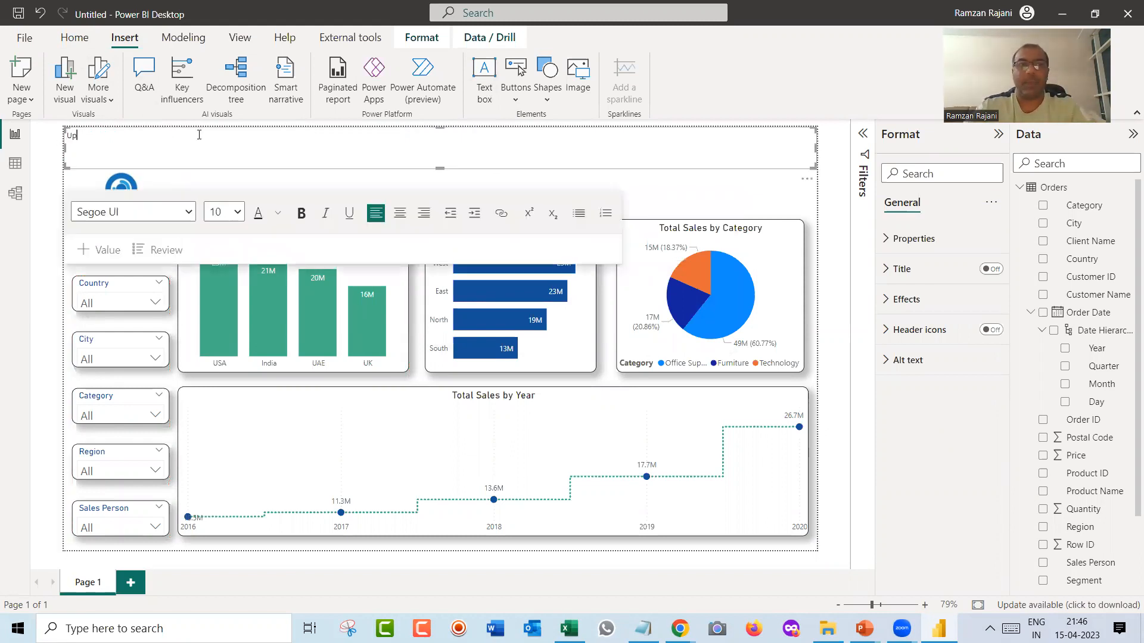
pyautogui.write('Etech Global Solution ')
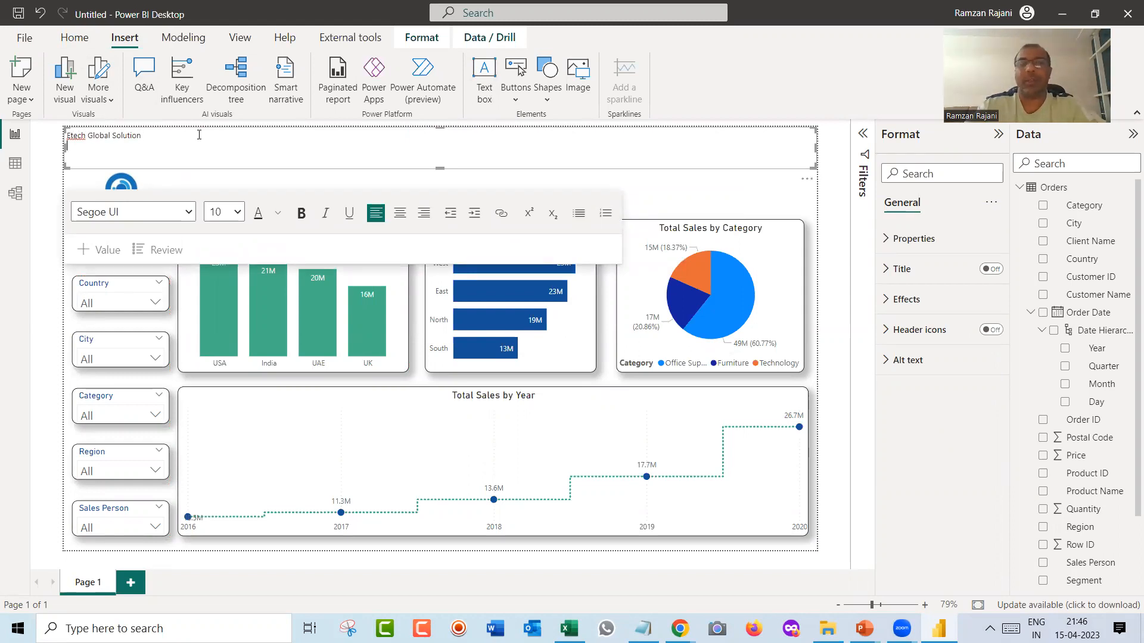
pyautogui.write('IT Training & Consultanc')
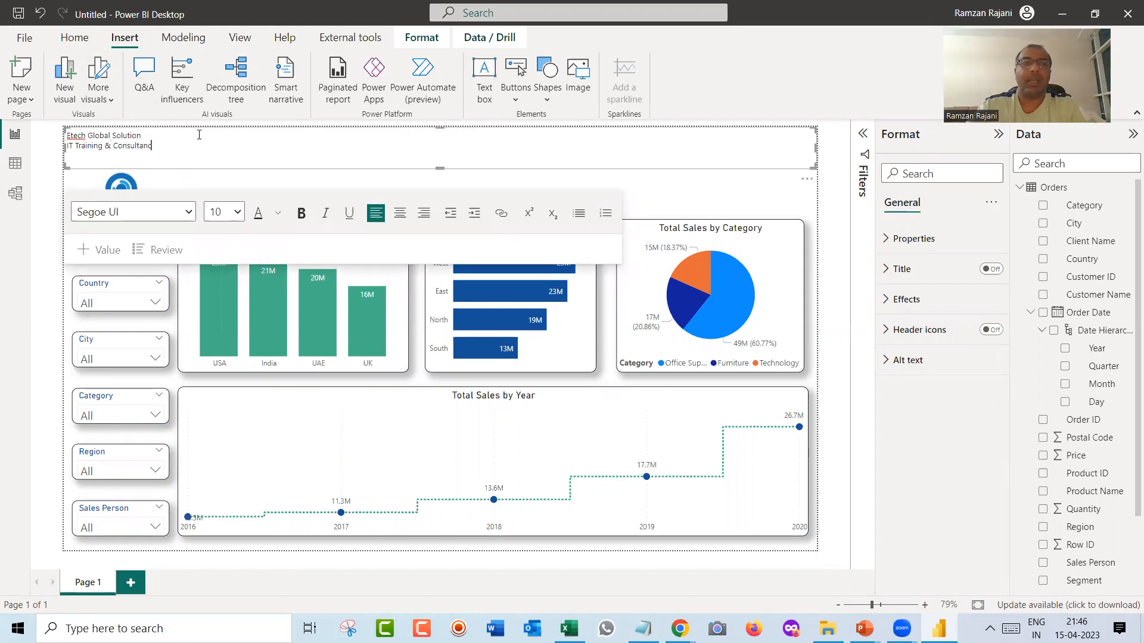
# Center both lines of the text box and set their font size to 18.
pyautogui.hotkey('ctrl', 'a')
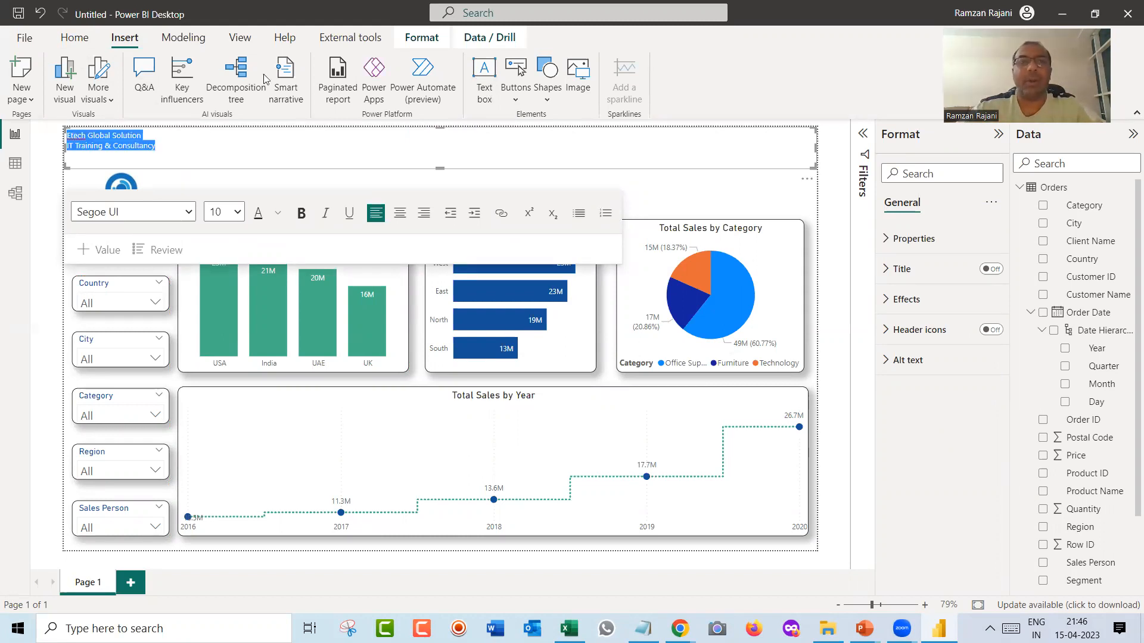
pyautogui.click(401, 214)
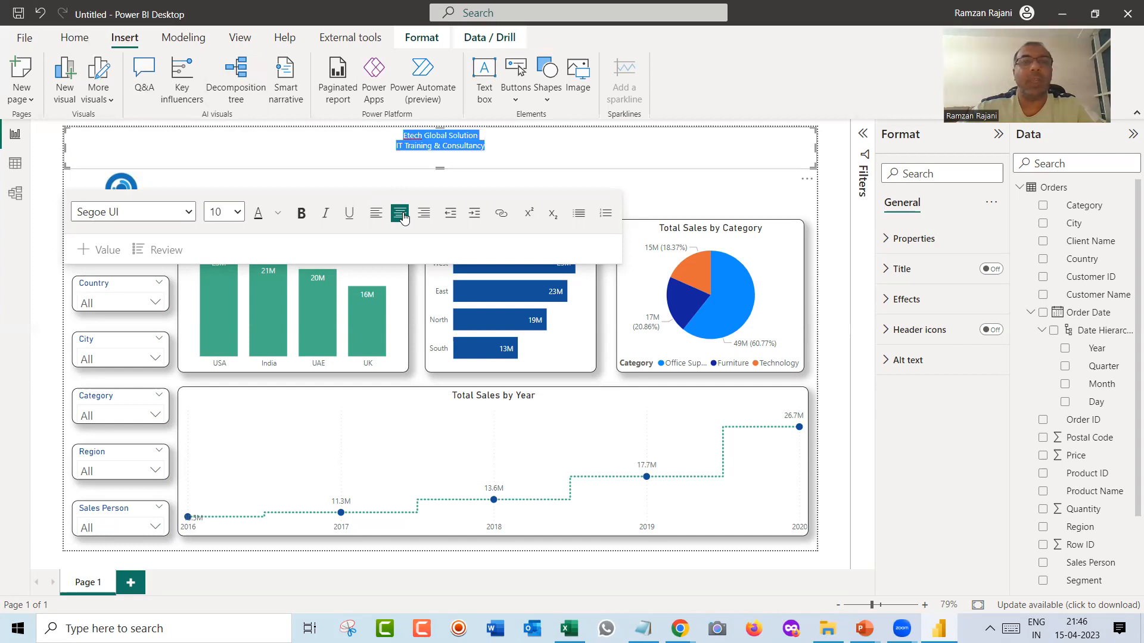
pyautogui.click(237, 212)
pyautogui.click(233, 350)
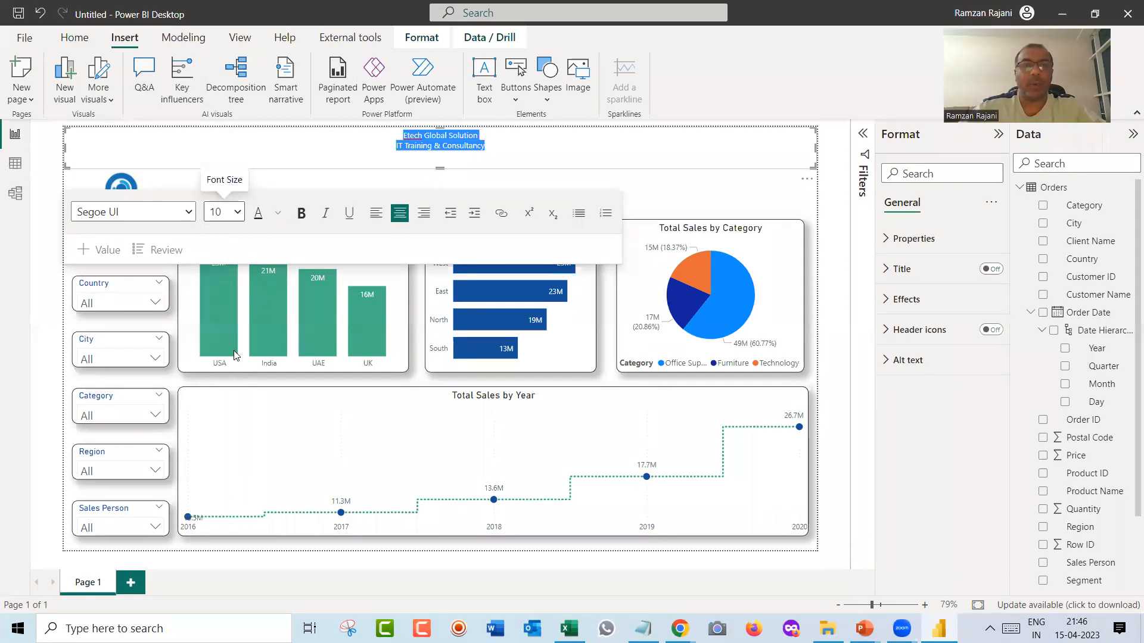
# Make the "Etech Global Solution" line bold and color it with the recently used dark blue.
pyautogui.tripleClick(446, 143)
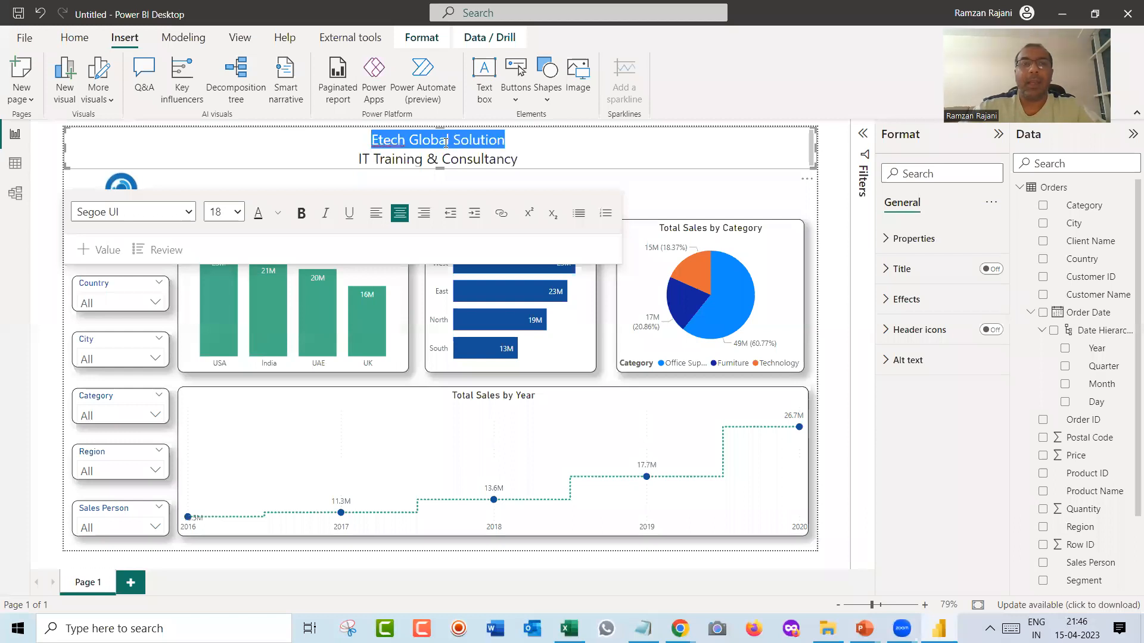
pyautogui.hotkey('ctrl', 'b')
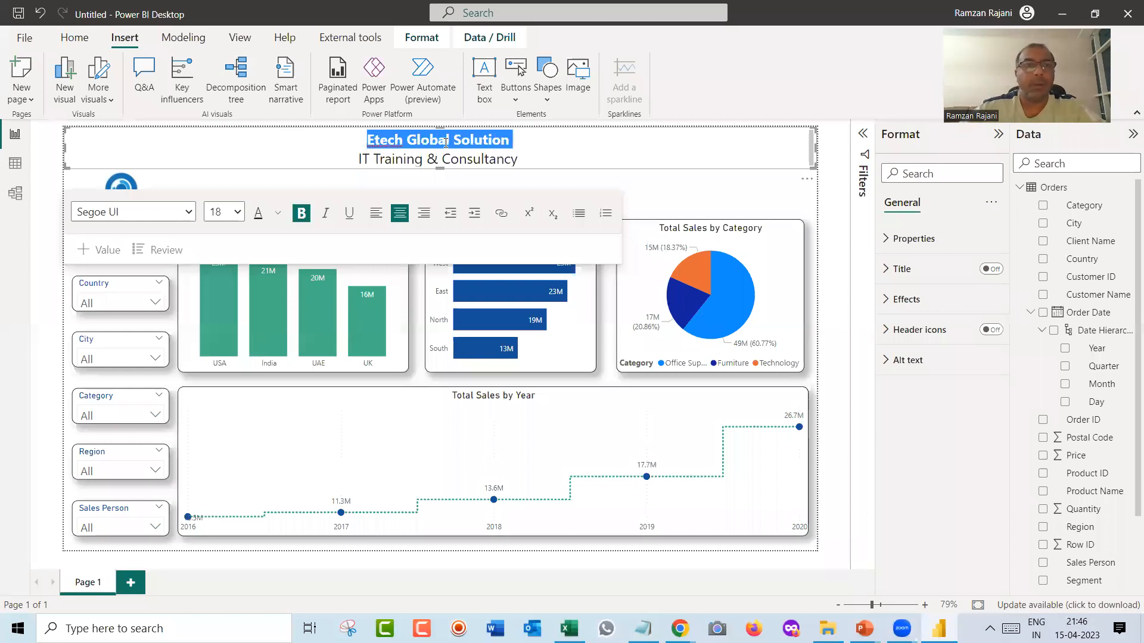
pyautogui.click(278, 214)
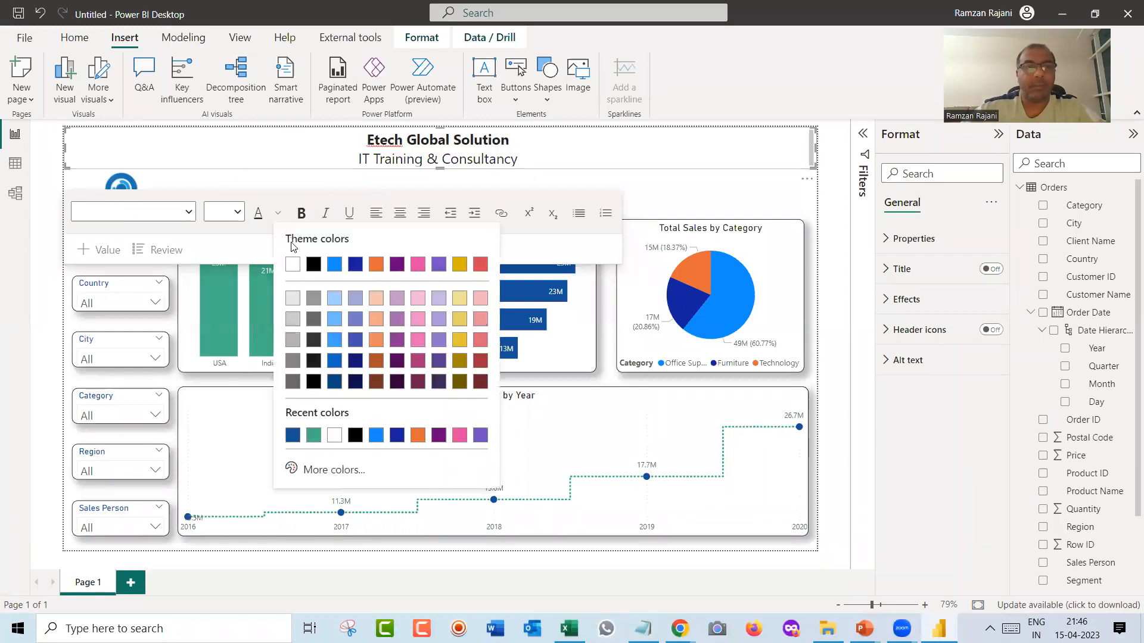
pyautogui.click(292, 436)
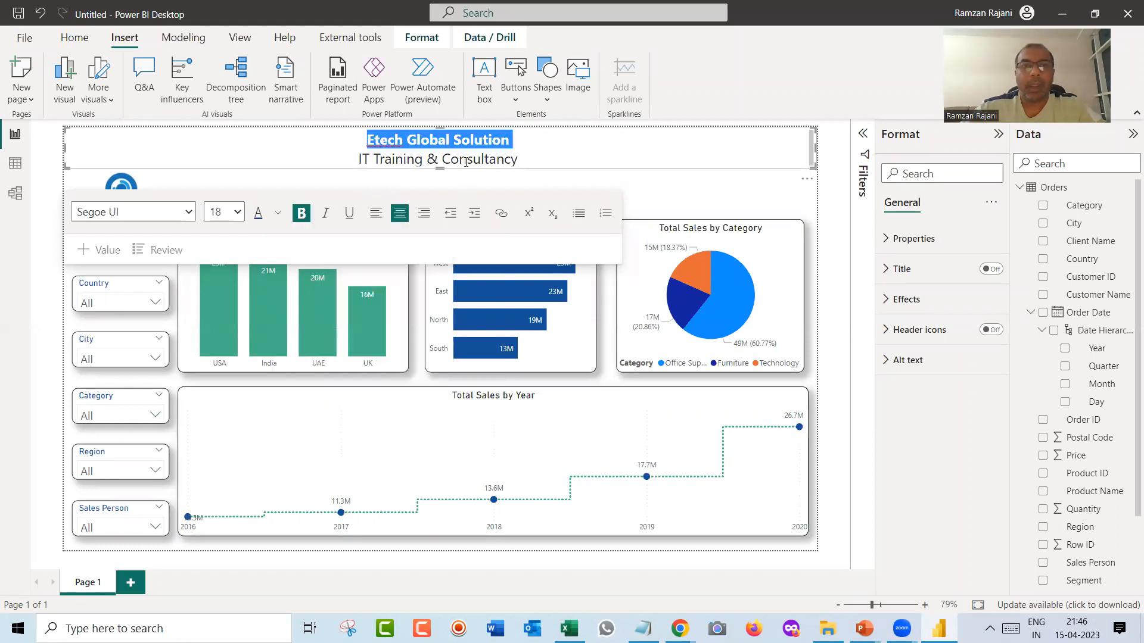
# Color the "IT Training & Consultancy" line with the recently used green.
pyautogui.tripleClick(465, 161)
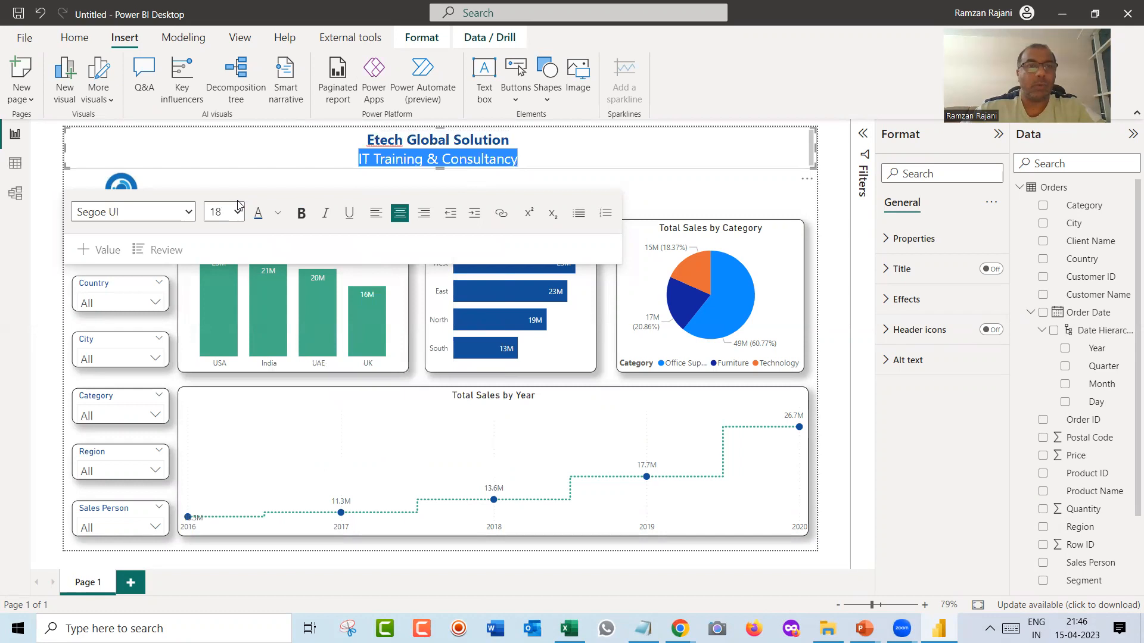
pyautogui.click(278, 213)
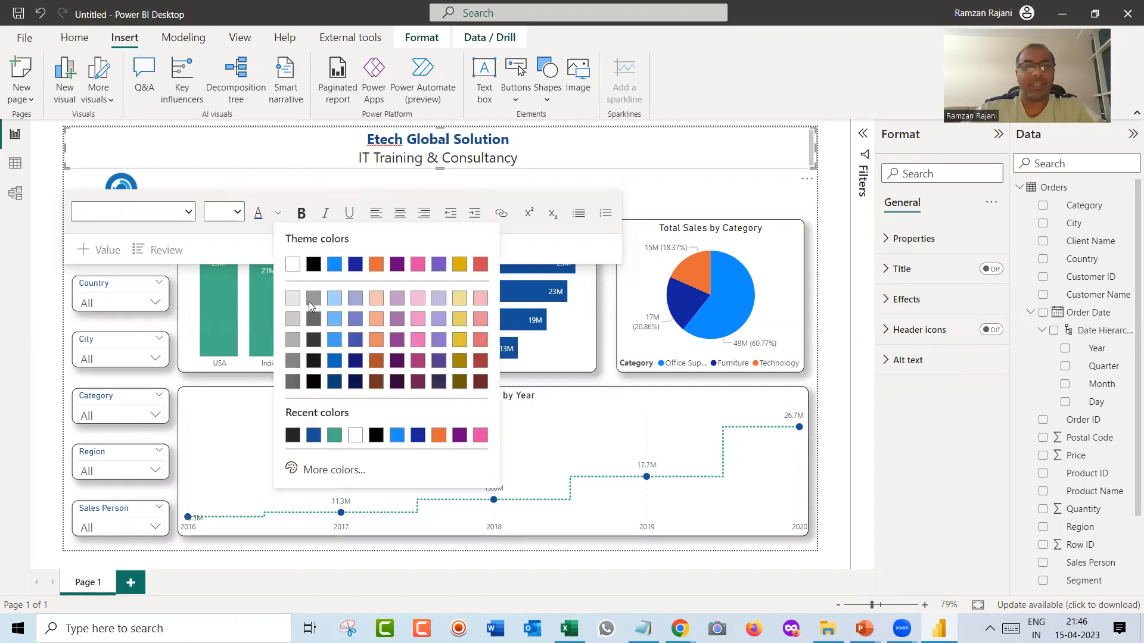
pyautogui.click(335, 436)
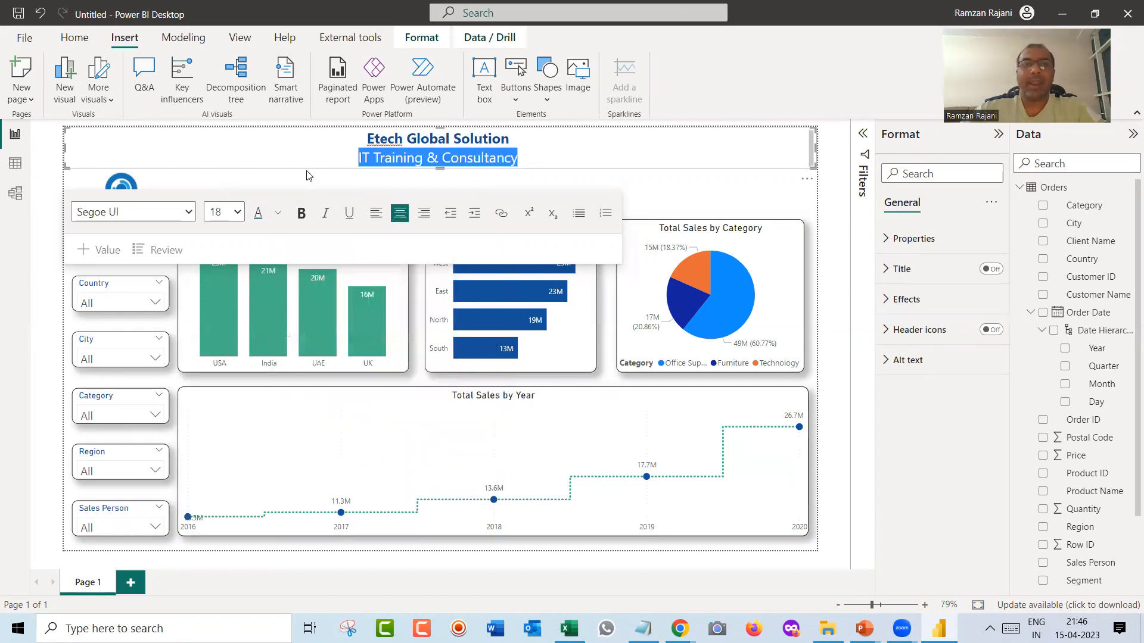
# Give the company title text box a light gray background.
pyautogui.click(305, 174)
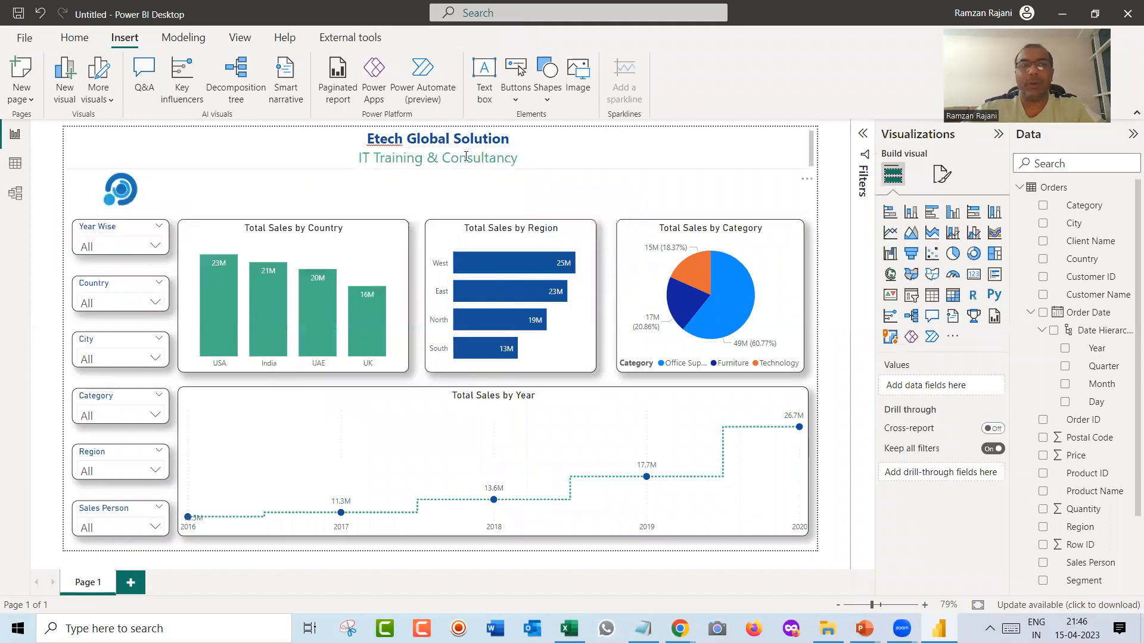
pyautogui.click(553, 173)
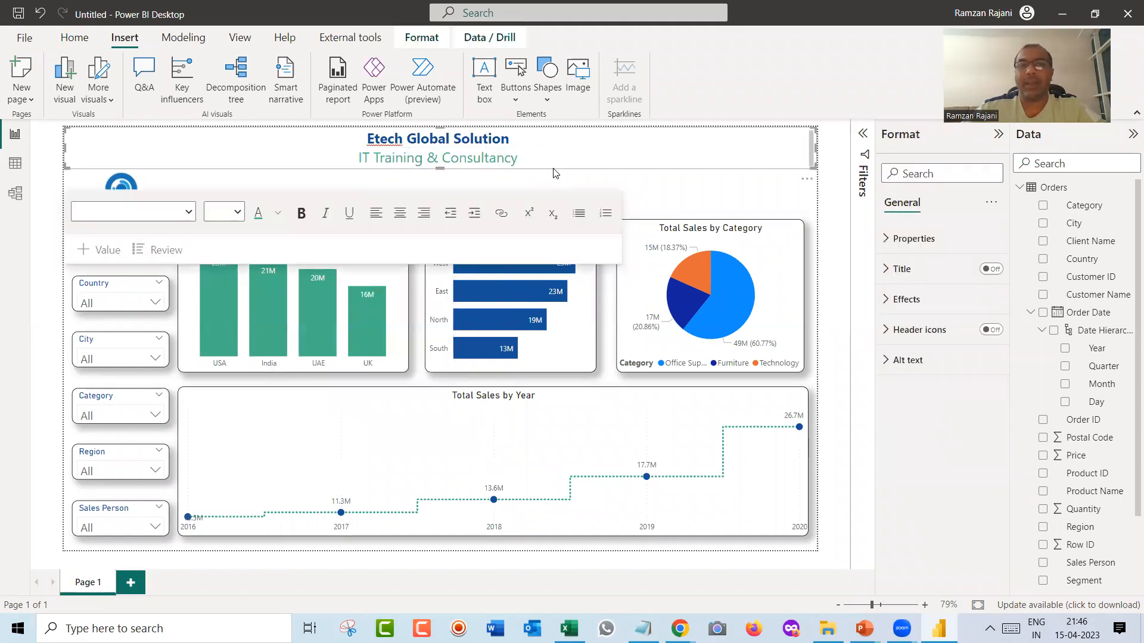
pyautogui.click(906, 299)
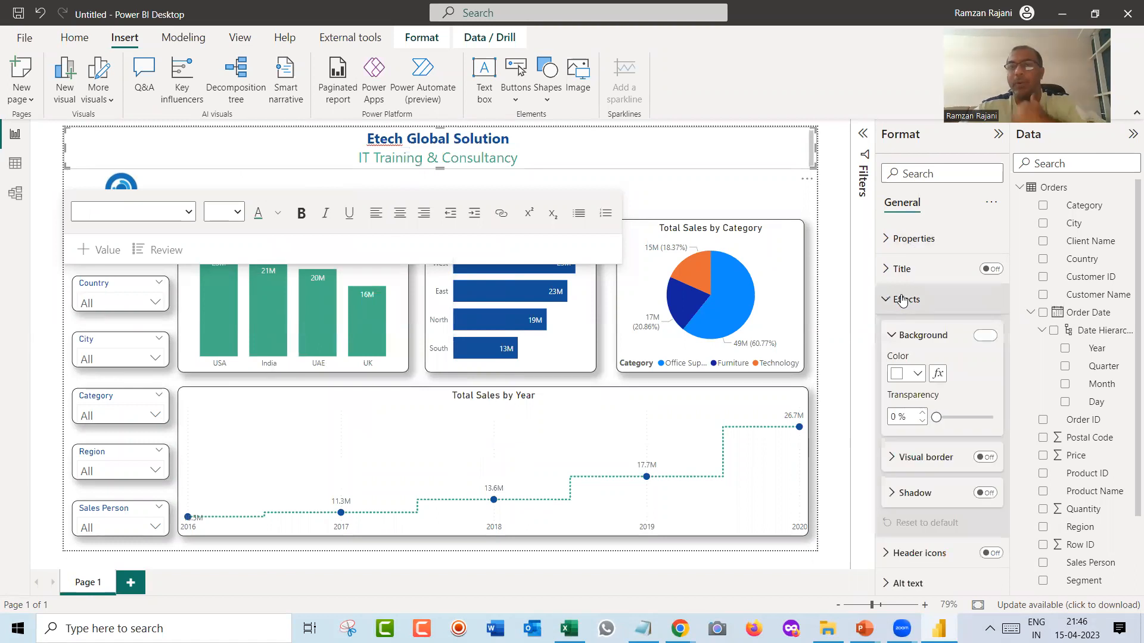
pyautogui.click(904, 374)
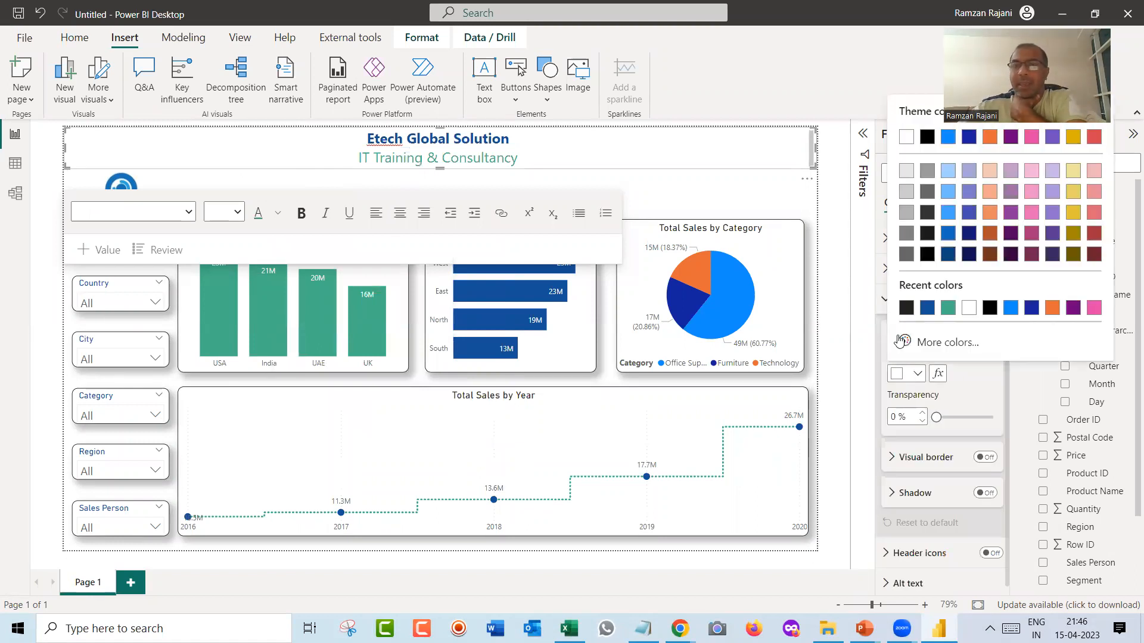
pyautogui.click(907, 171)
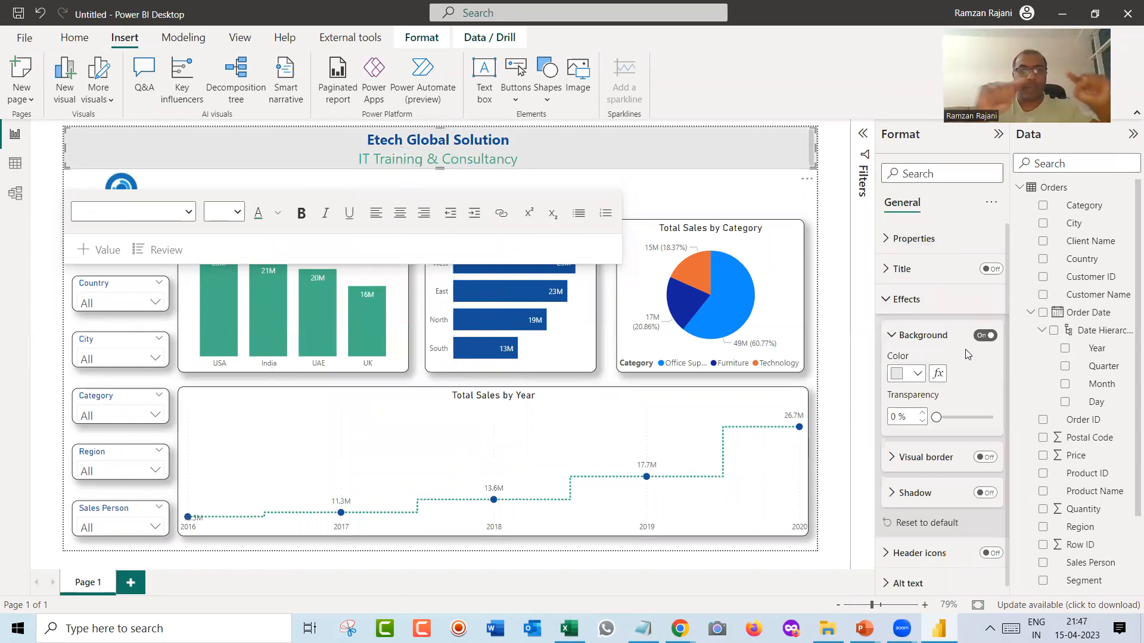
pyautogui.click(891, 458)
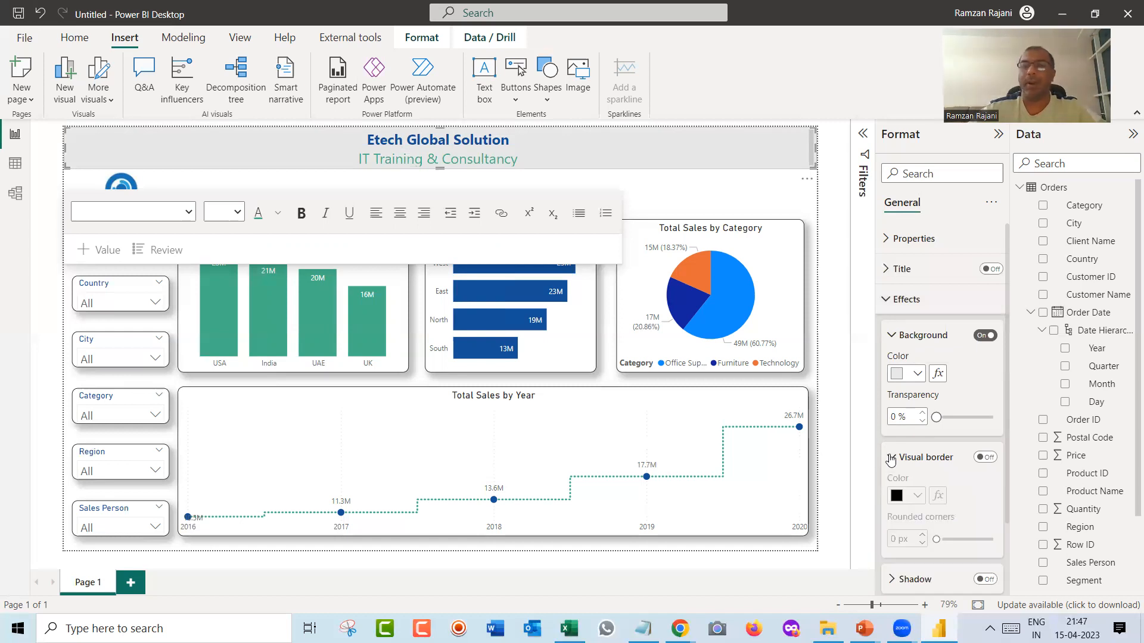
# Shorten the Total Sales by Year chart by lowering its upper edge, leaving more room above it.
pyautogui.click(837, 209)
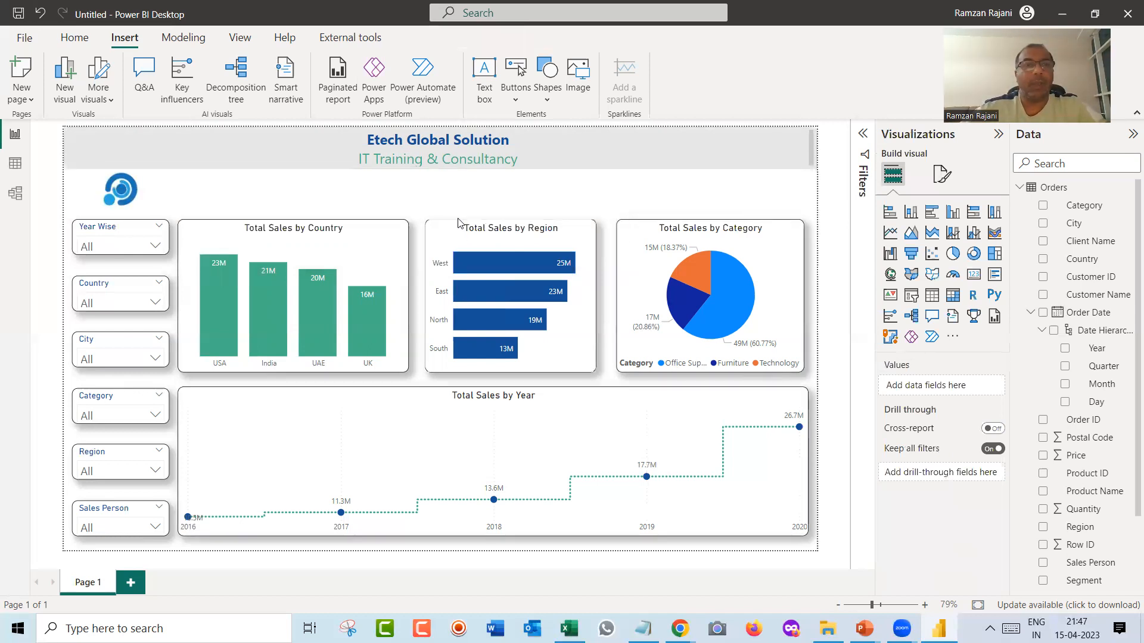
pyautogui.click(483, 405)
pyautogui.moveTo(496, 394); pyautogui.dragTo(496, 409)
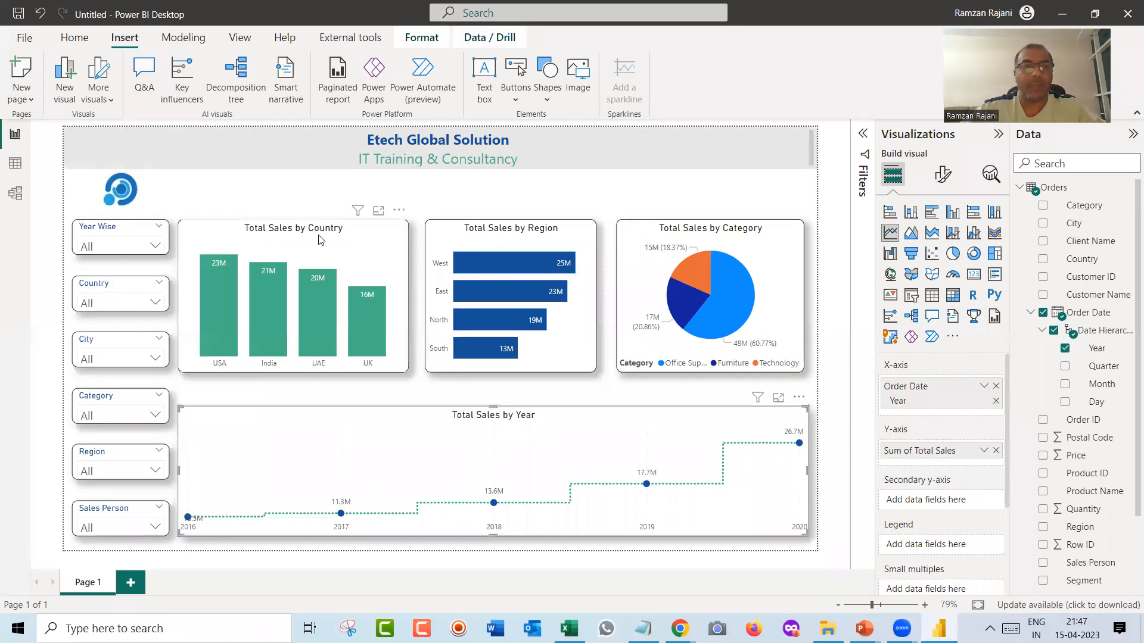
# Move the Total Sales by Country, Region and Category charts down together, leaving a small gap above the yearly chart.
pyautogui.click(247, 238)
pyautogui.click(420, 235)
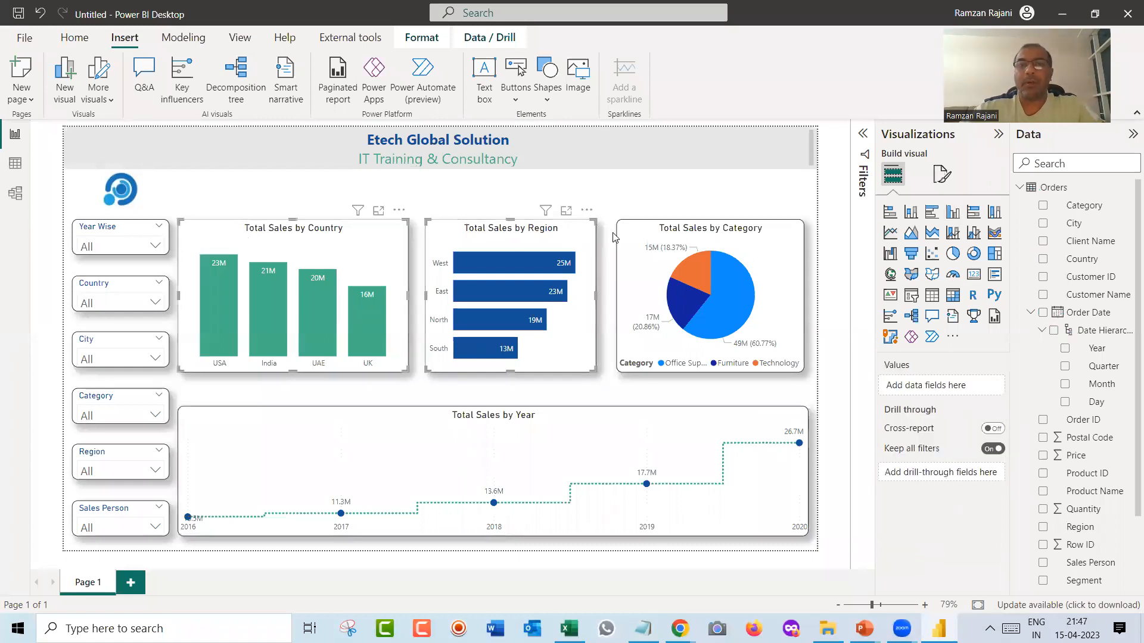
pyautogui.click(635, 237)
pyautogui.keyDown('ctrl'); pyautogui.click(460, 230); pyautogui.keyUp('ctrl')
pyautogui.keyDown('ctrl'); pyautogui.click(189, 235); pyautogui.keyUp('ctrl')
pyautogui.moveTo(188, 234); pyautogui.dragTo(189, 238)
pyautogui.press('Down')
pyautogui.press('Down')
pyautogui.press('Down')
pyautogui.press('Down')
pyautogui.press('Down')
pyautogui.press('Down')
pyautogui.press('Down')
pyautogui.press('Down')
pyautogui.press('Down')
pyautogui.press('Down')
pyautogui.press('Down')
pyautogui.press('Down')
pyautogui.press('Down')
pyautogui.press('Down')
pyautogui.press('Down')
pyautogui.press('Down')
pyautogui.press('Down')
pyautogui.press('Down')
pyautogui.press('Down')
pyautogui.press('Down')
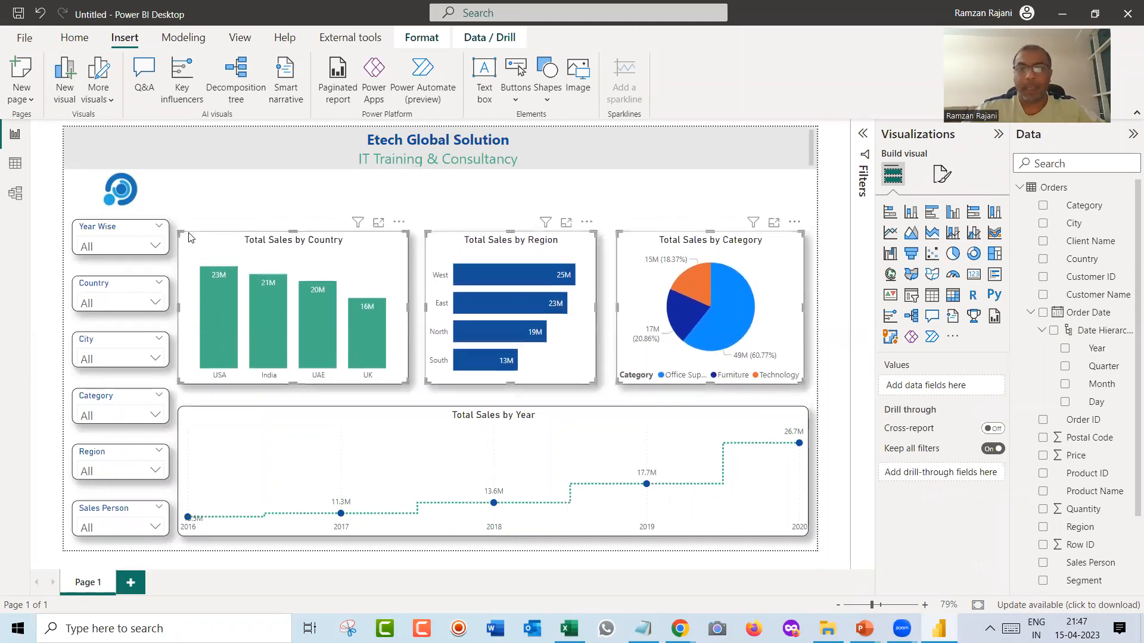
pyautogui.press('Down')
pyautogui.press('Down')
pyautogui.press('Down')
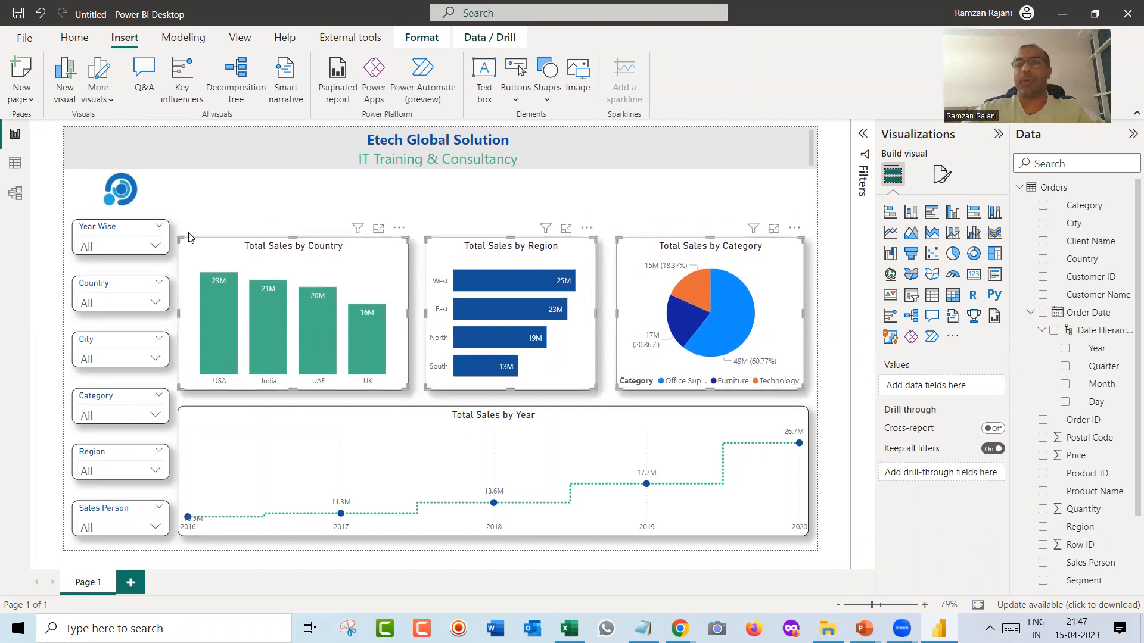
pyautogui.press('Up')
pyautogui.press('Up')
pyautogui.press('Up')
pyautogui.press('Up')
pyautogui.press('Up')
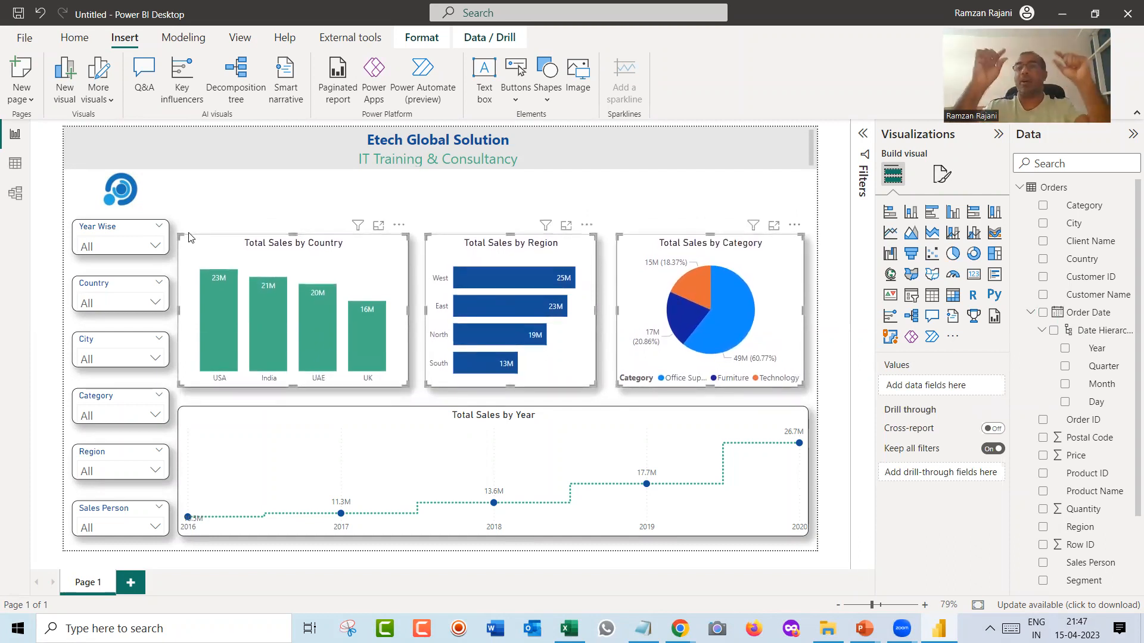
pyautogui.click(218, 199)
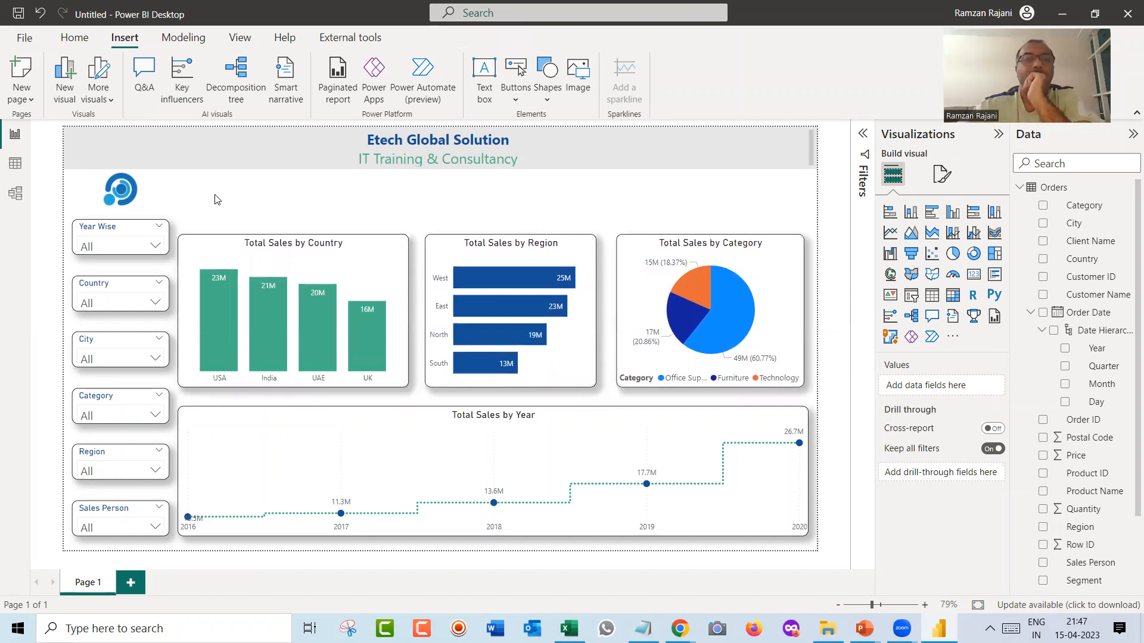
# Insert a "Clear all slicers" button and place it beside the logo, above the Total Sales by Country chart.
pyautogui.click(517, 92)
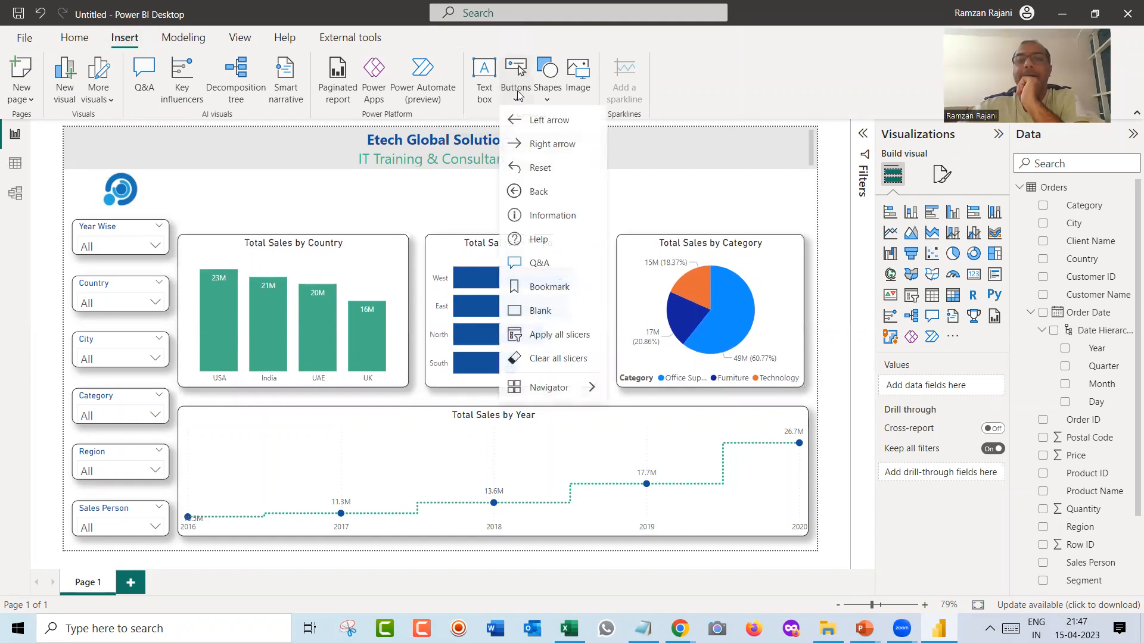
pyautogui.click(568, 359)
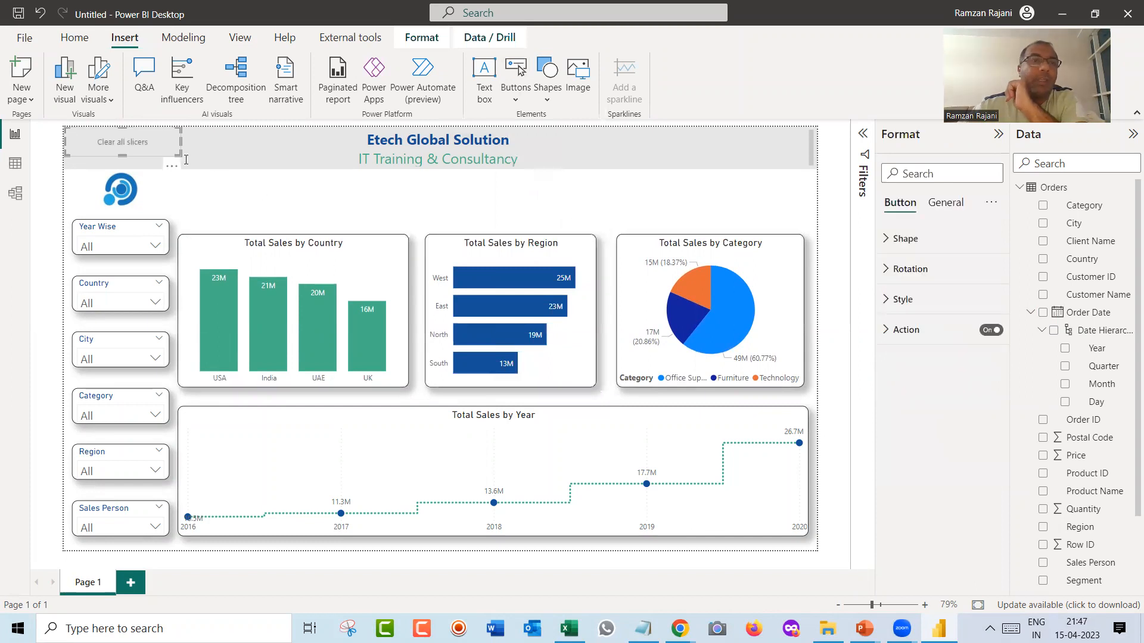
pyautogui.moveTo(154, 156); pyautogui.dragTo(283, 230)
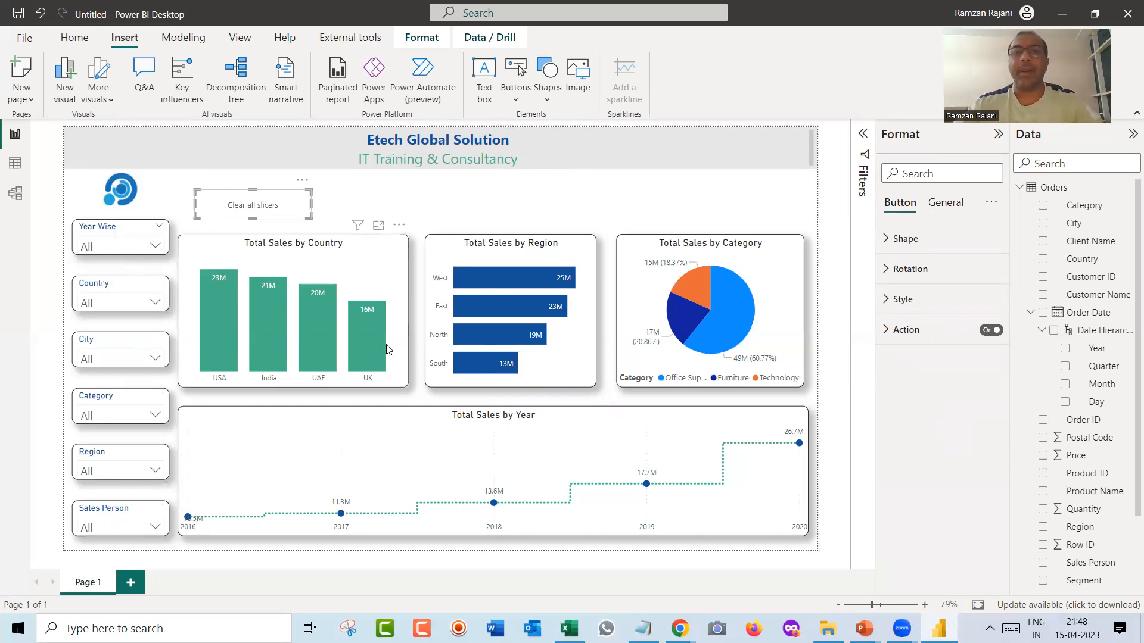
pyautogui.click(523, 96)
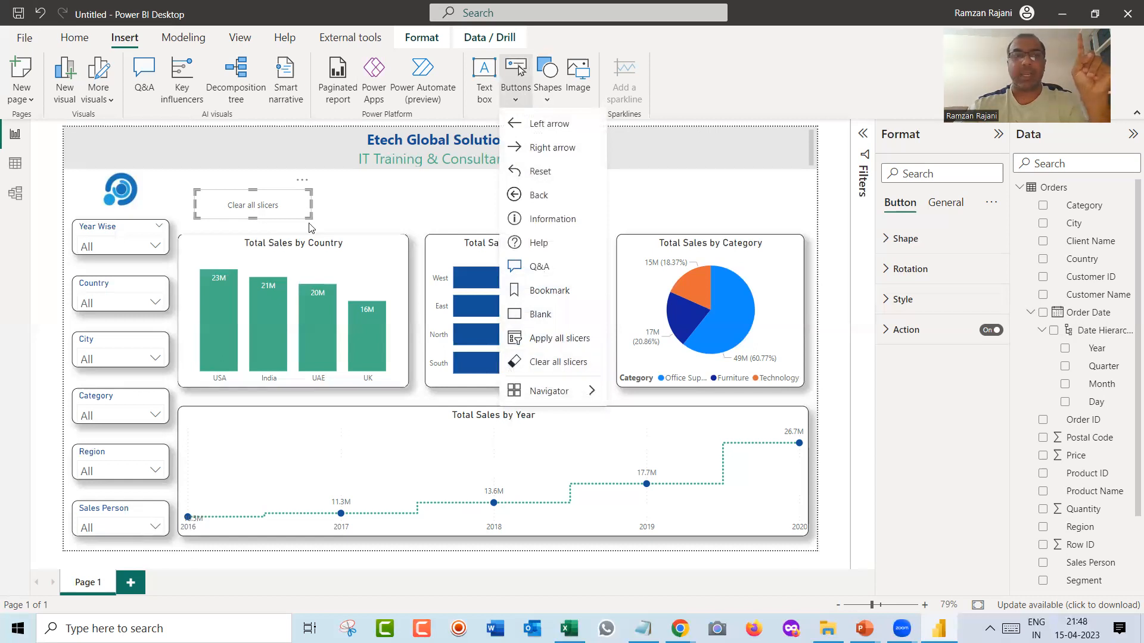
pyautogui.click(277, 193)
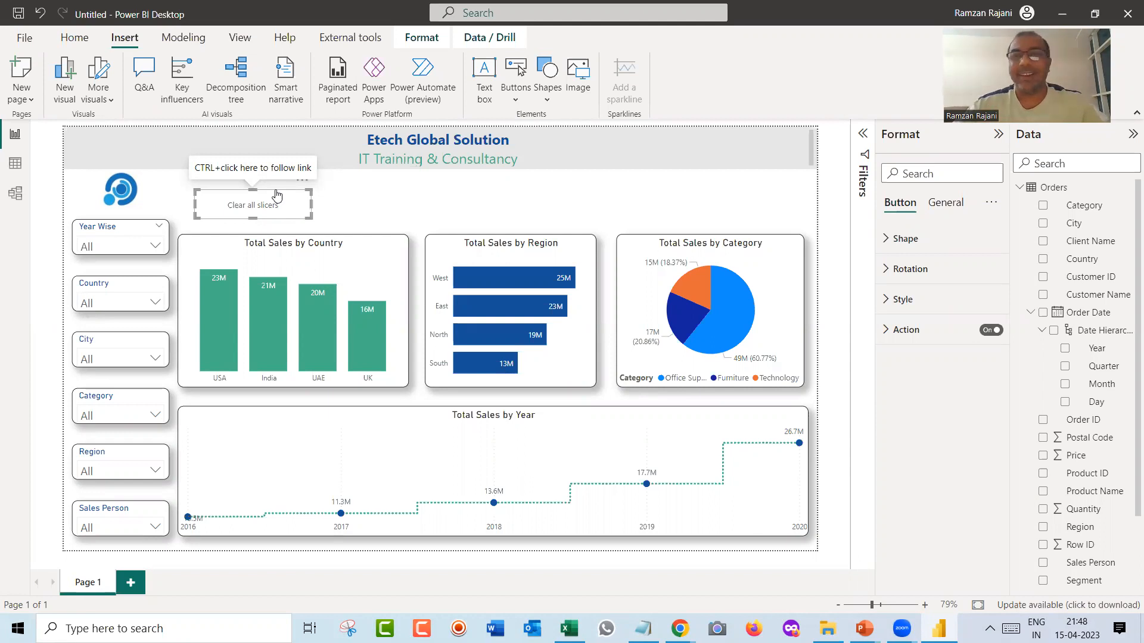
pyautogui.click(942, 205)
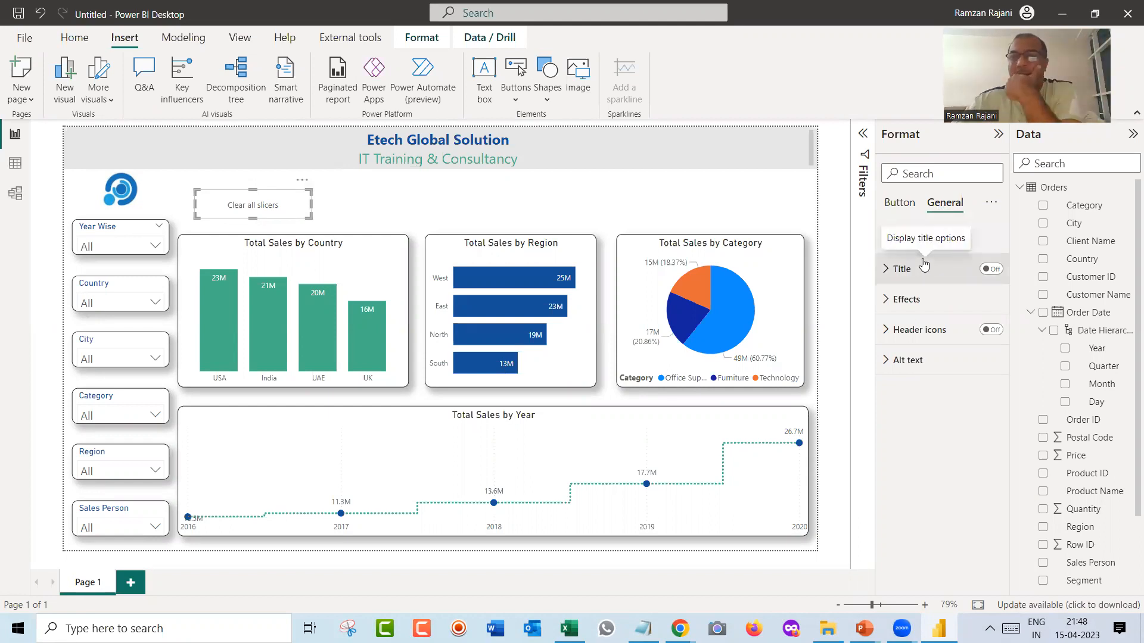
pyautogui.click(898, 213)
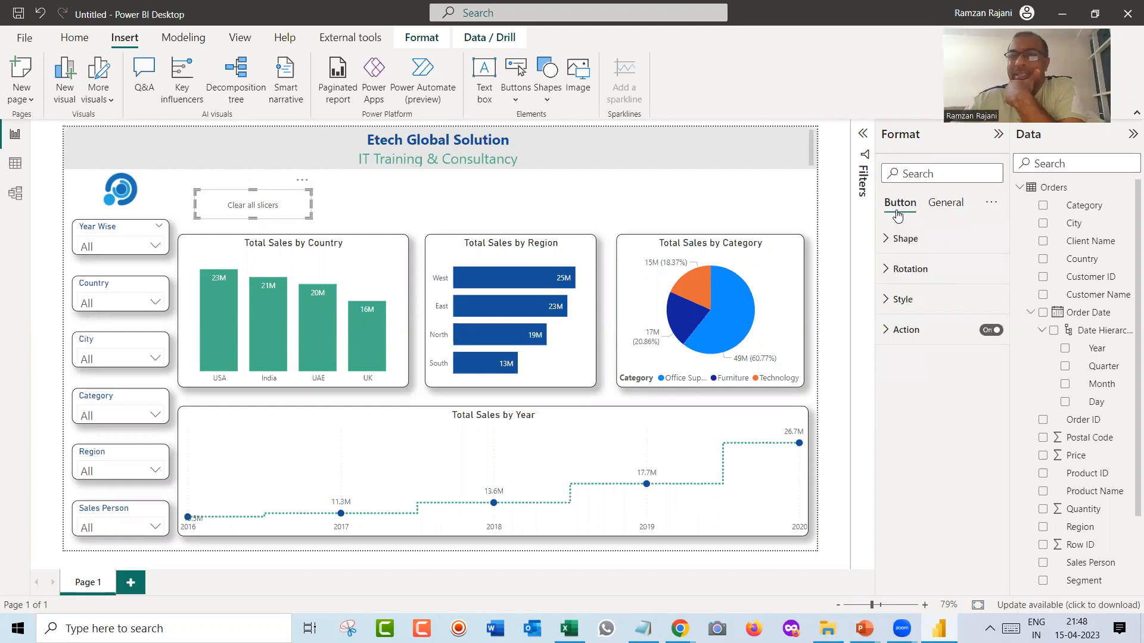
pyautogui.click(907, 299)
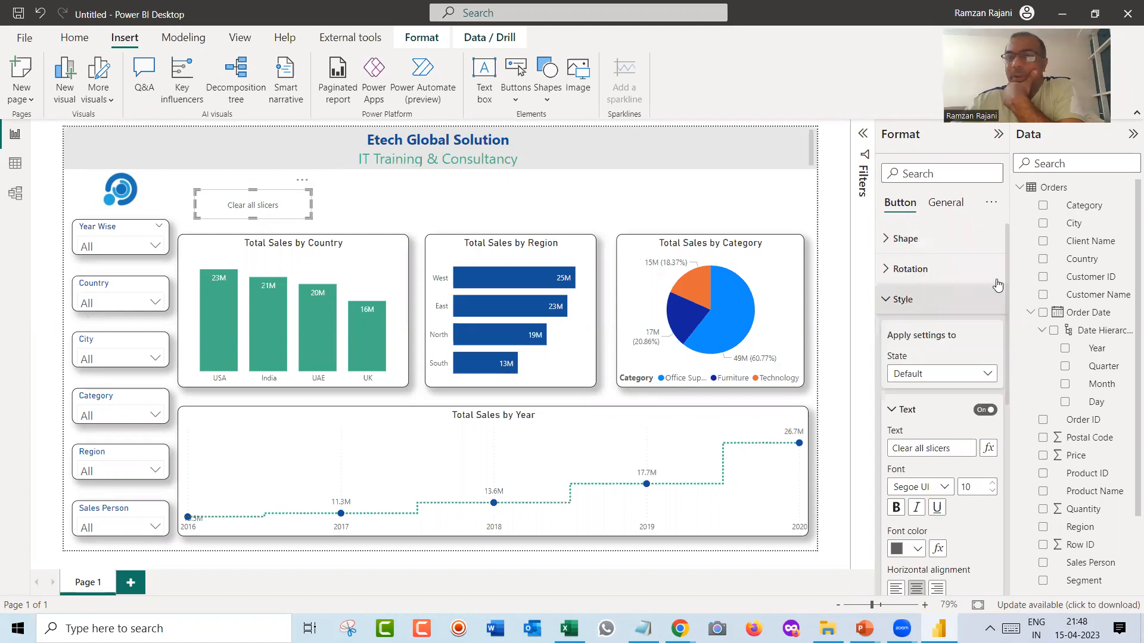
pyautogui.moveTo(1006, 284); pyautogui.dragTo(1010, 508)
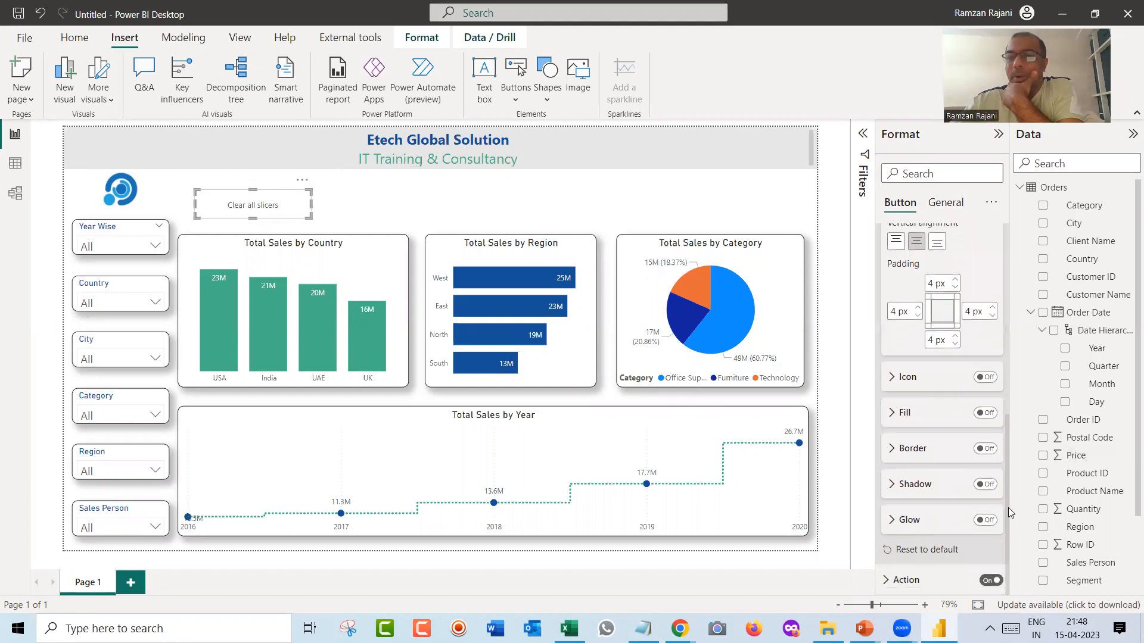
pyautogui.scroll(10, 983, 239)
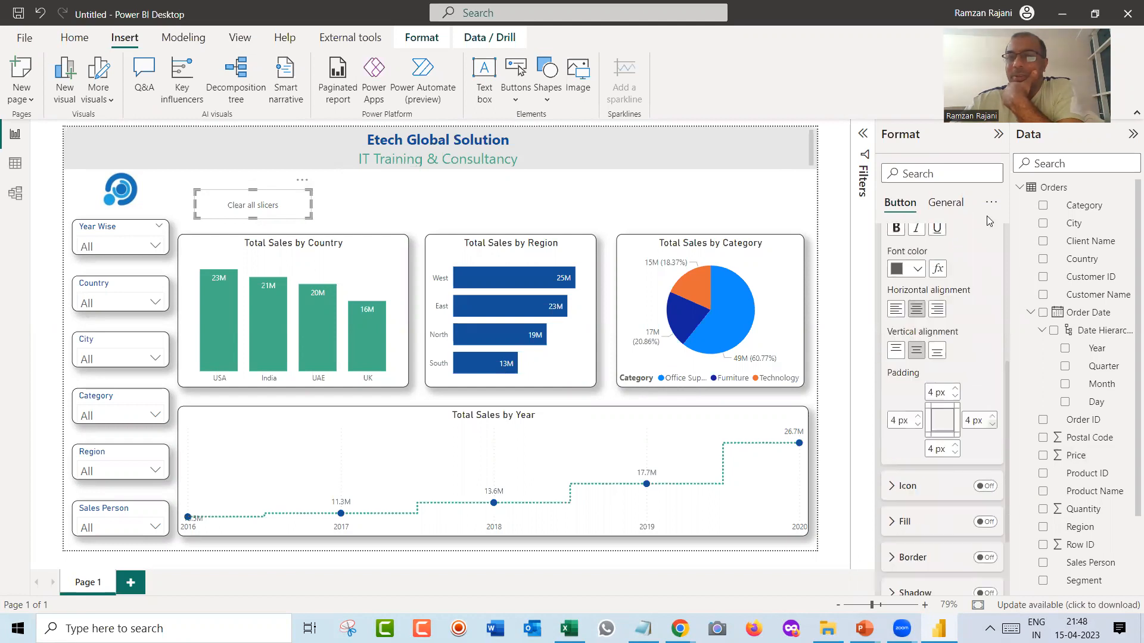
# Turn on the visual border and shadow for the "Clear all slicers" button.
pyautogui.click(945, 203)
pyautogui.click(912, 299)
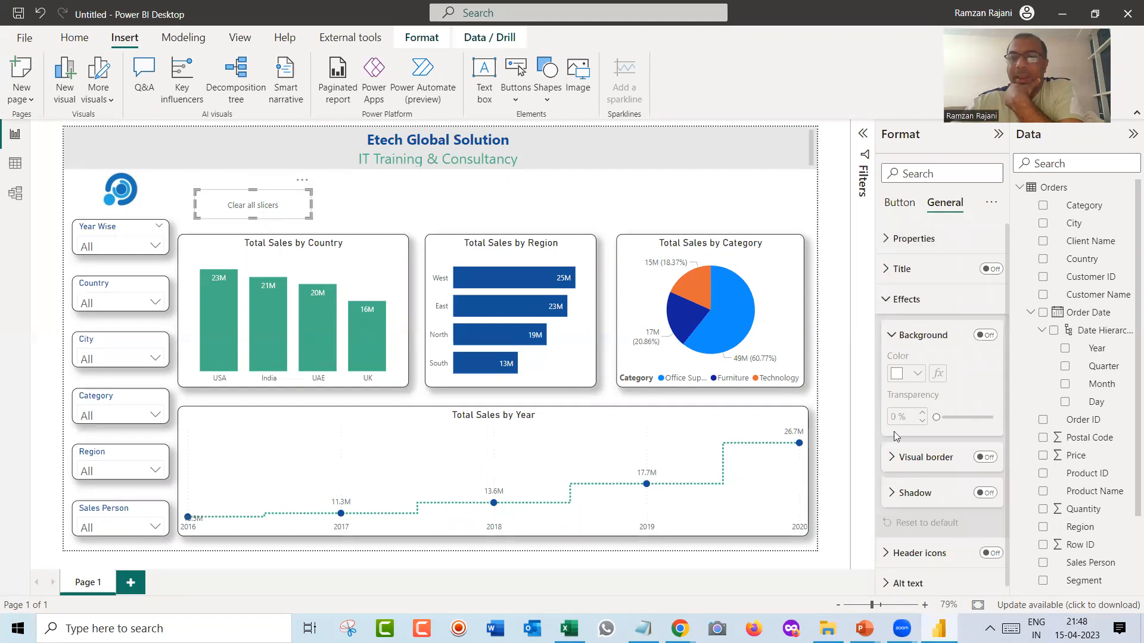
pyautogui.click(986, 457)
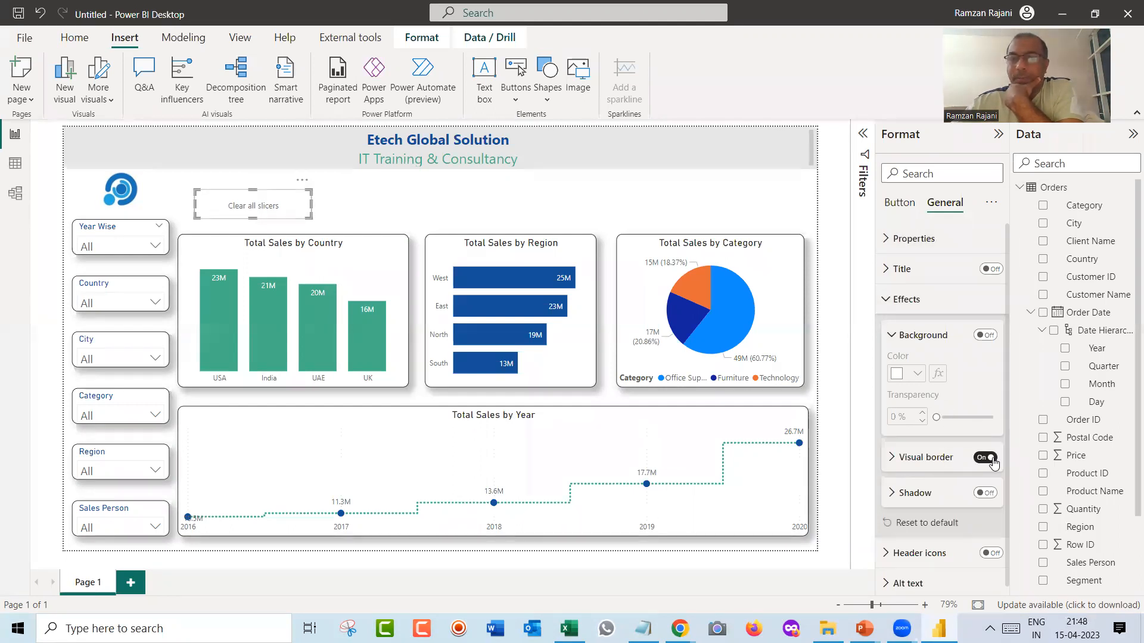
pyautogui.scroll(-1, 1007, 429)
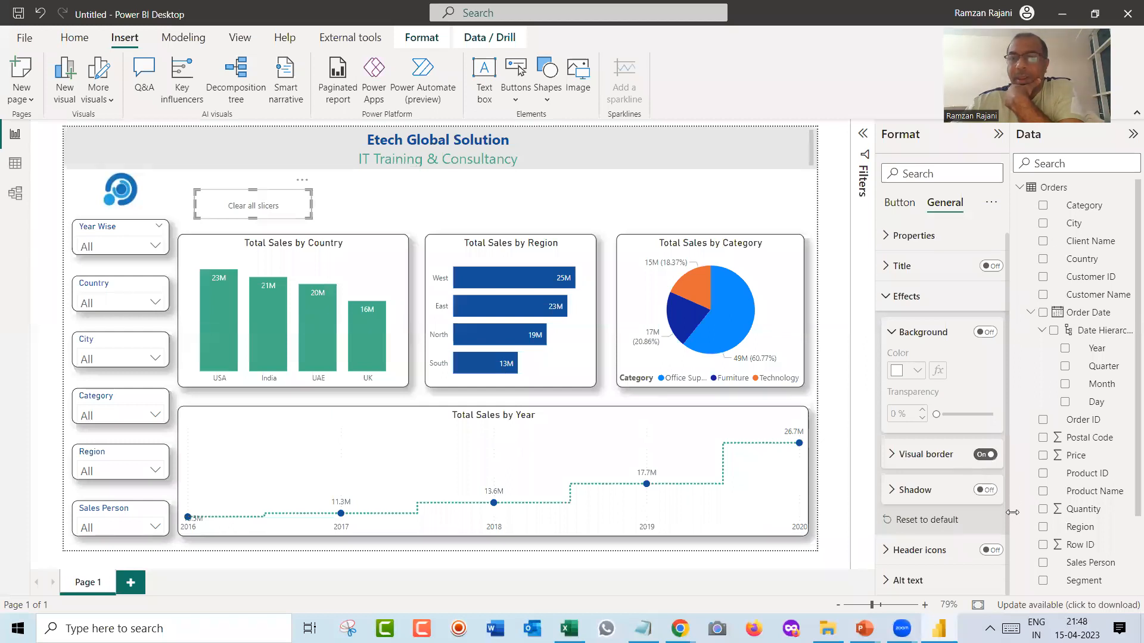
pyautogui.click(986, 490)
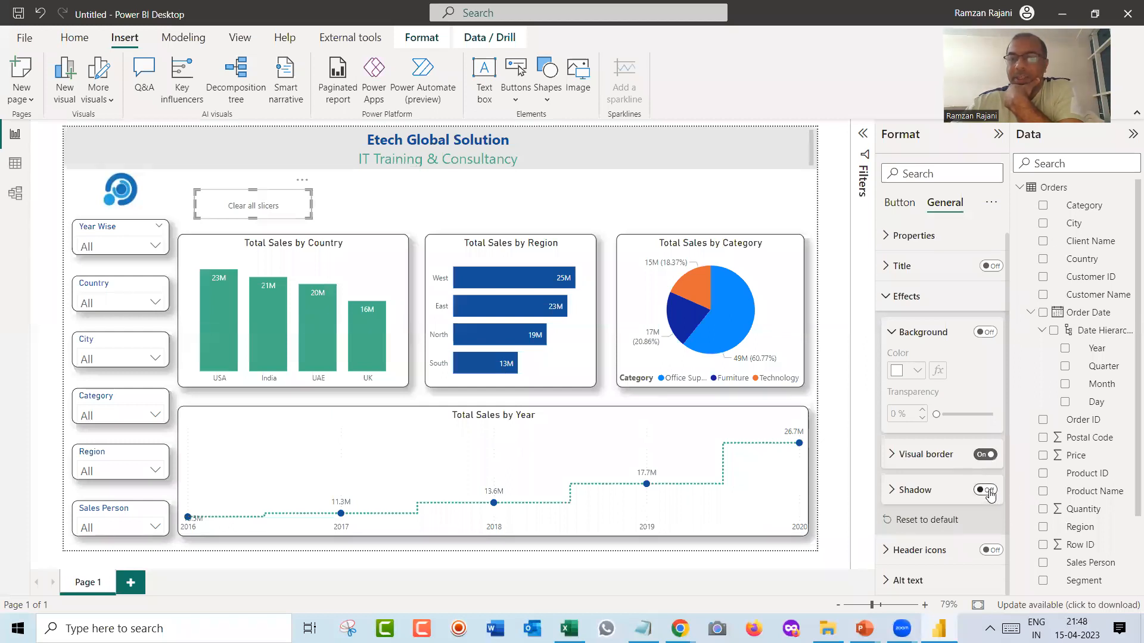
# Round the corners of the "Clear all slicers" button's visual border to 30 px.
pyautogui.click(901, 455)
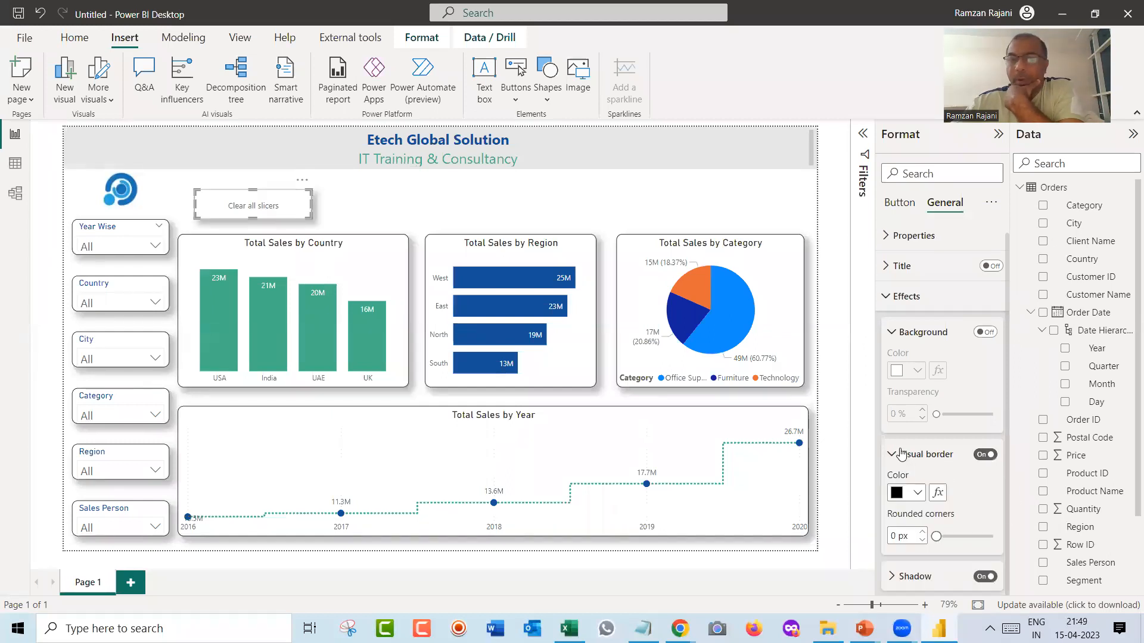
pyautogui.click(894, 536)
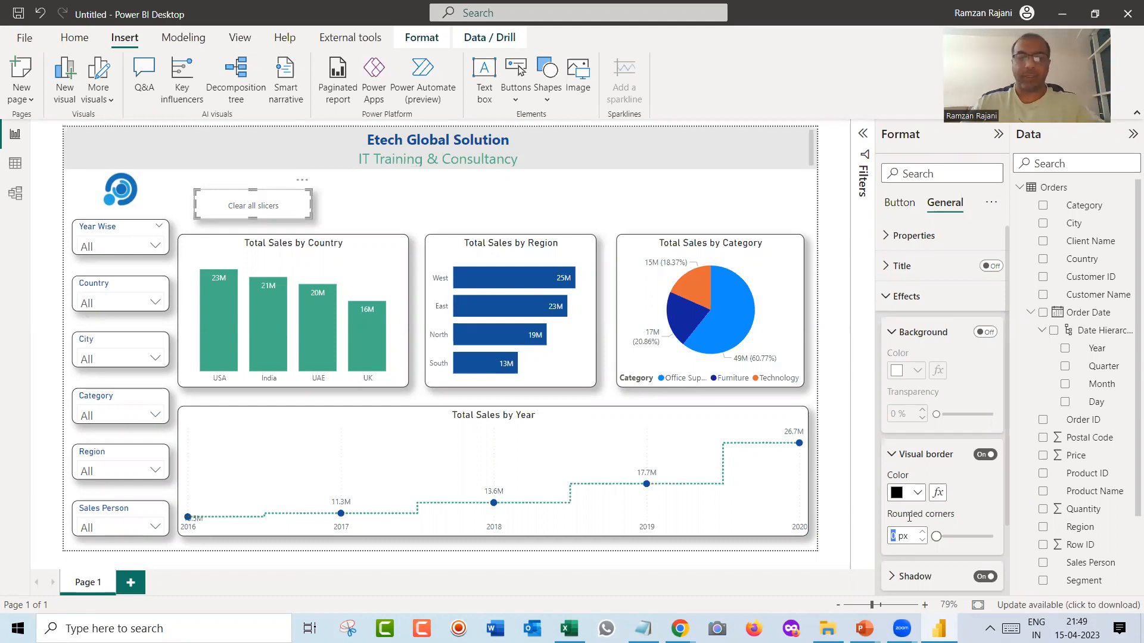
pyautogui.write('30')
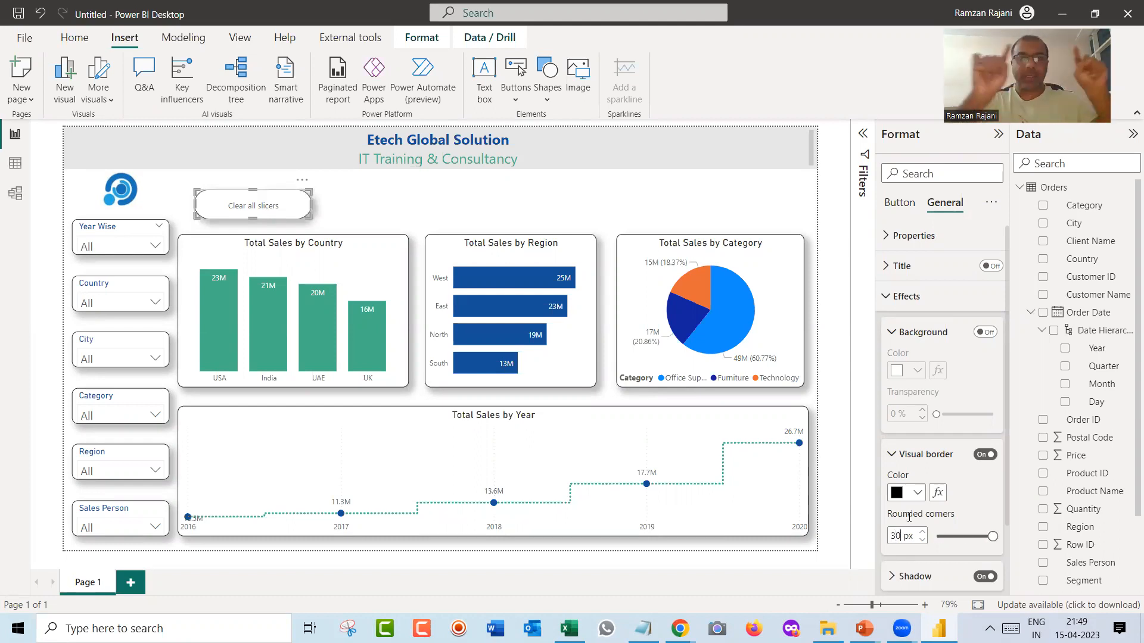
# Turn on the button's background and color it with the recently used dark blue.
pyautogui.click(985, 332)
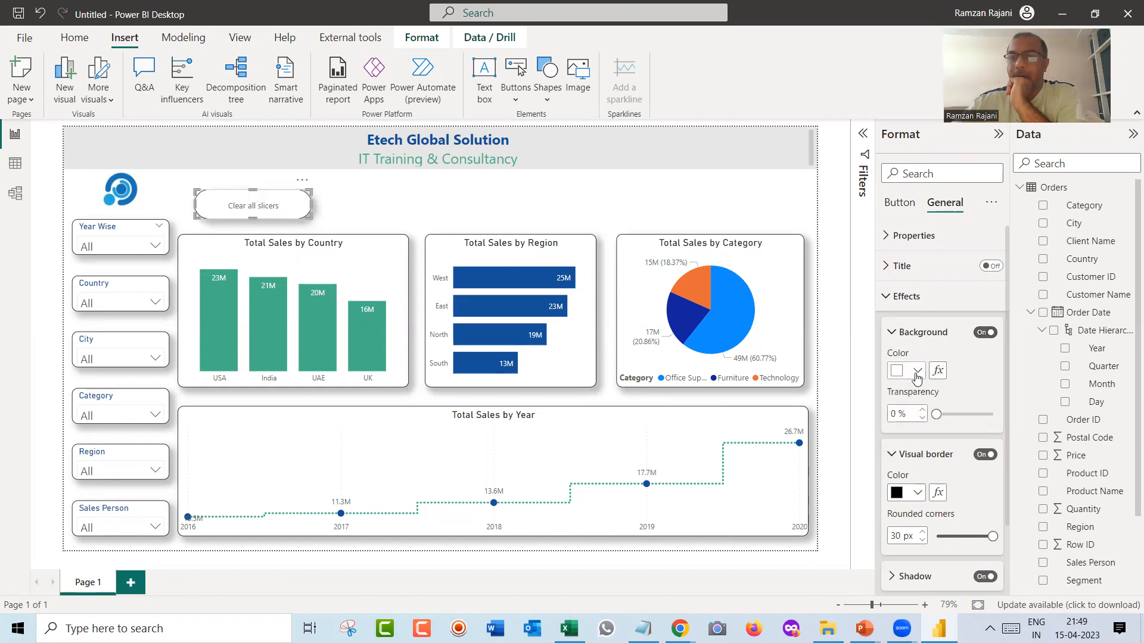
pyautogui.click(917, 372)
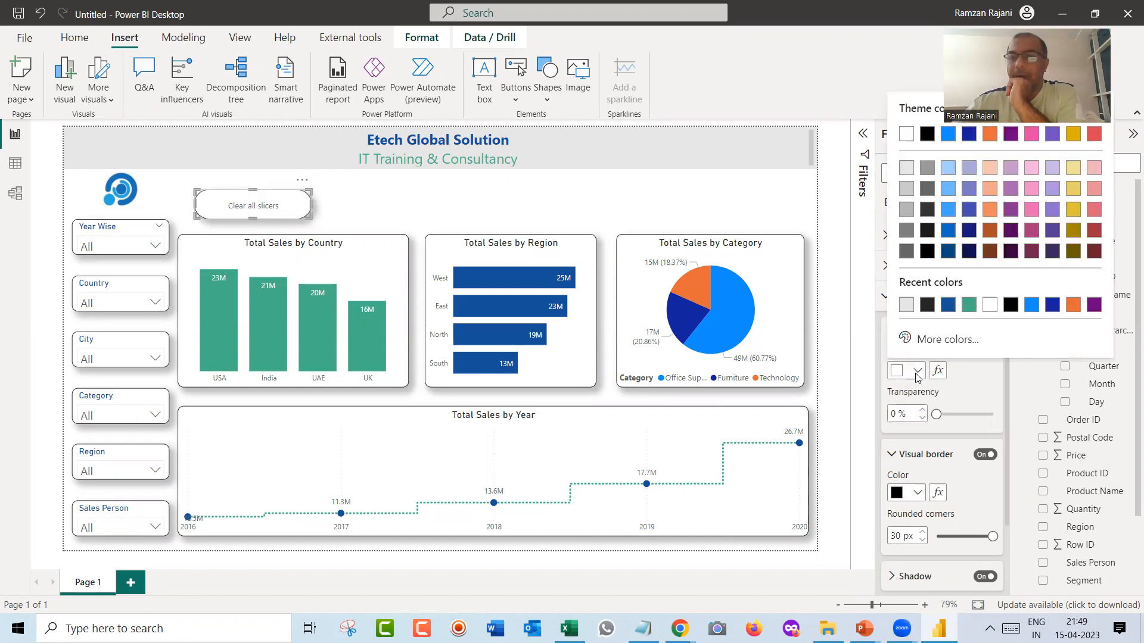
pyautogui.click(945, 310)
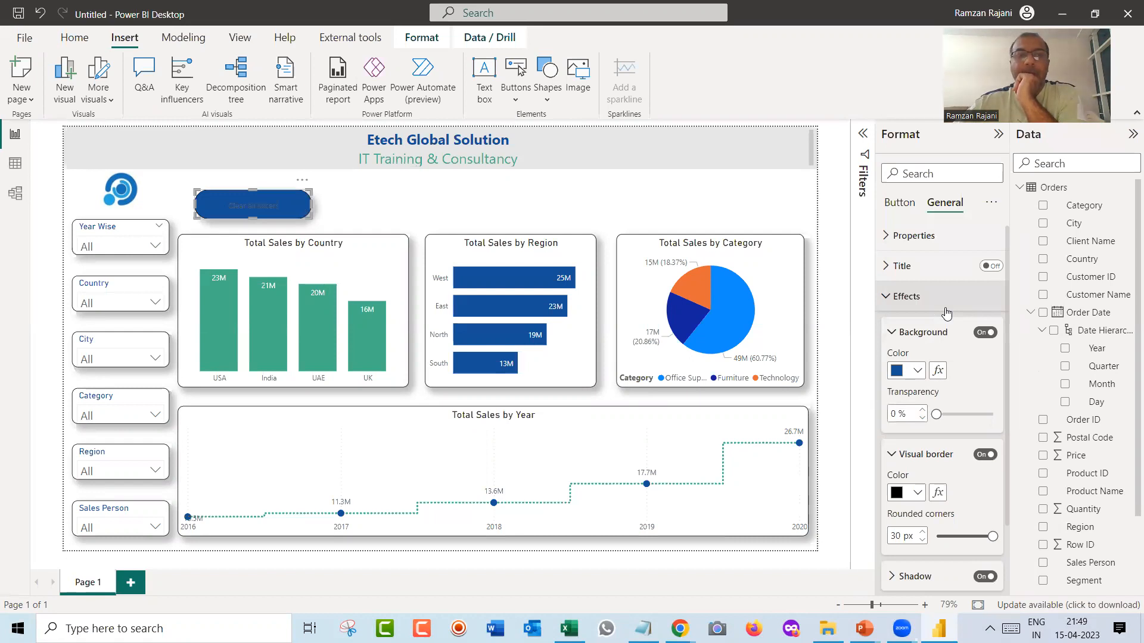
pyautogui.click(898, 304)
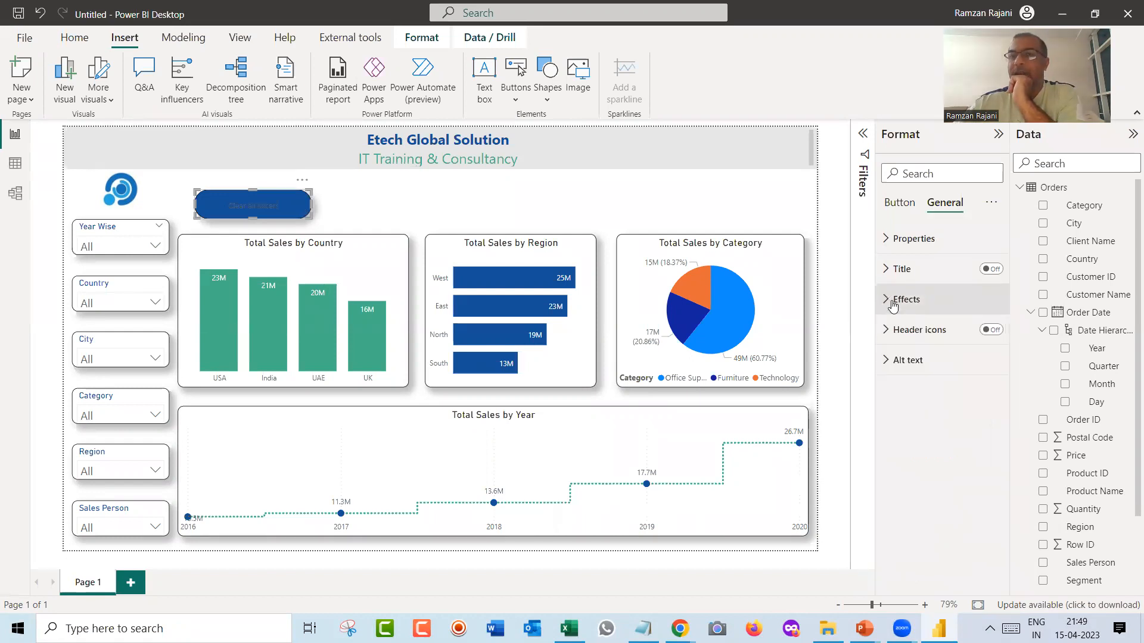
# Set the font color of the "Clear all slicers" button's text to white.
pyautogui.click(904, 209)
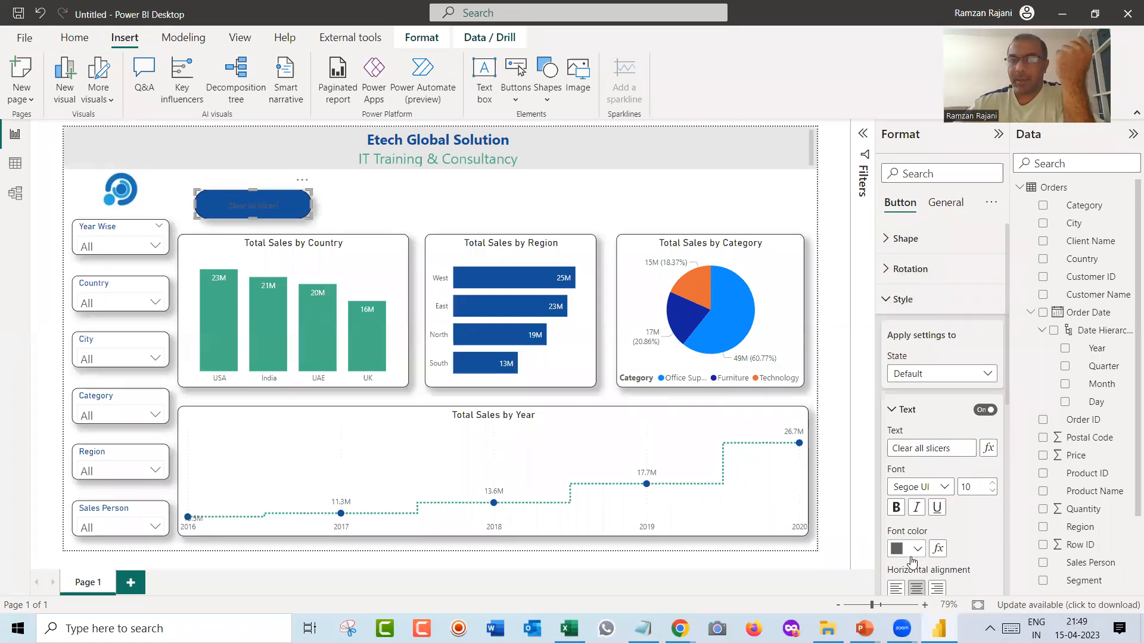
pyautogui.click(917, 551)
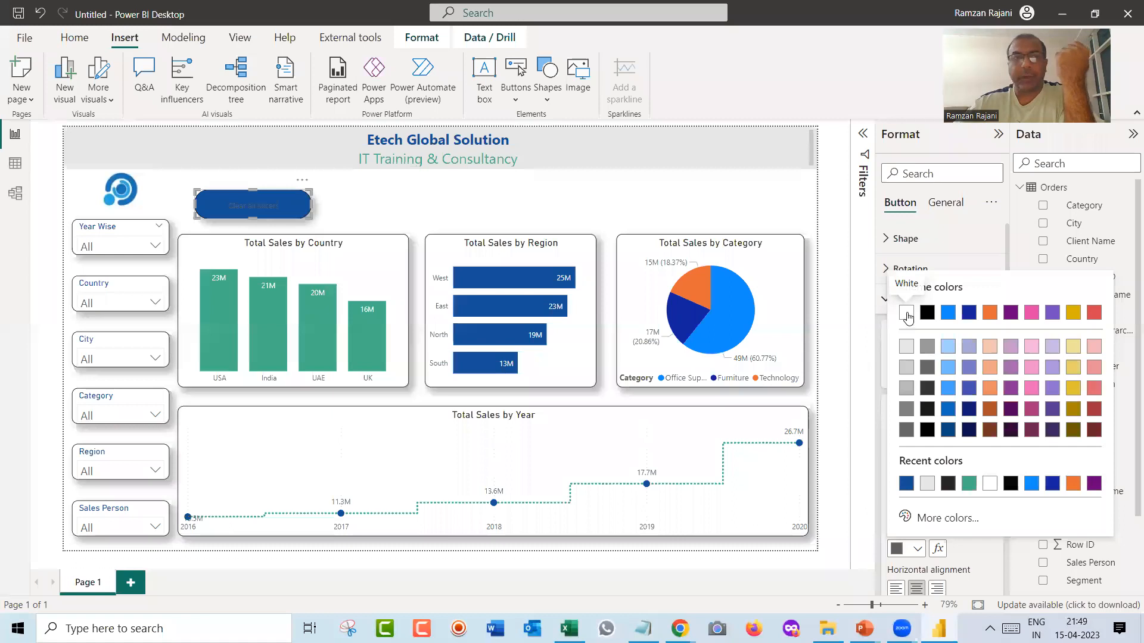
pyautogui.click(907, 314)
# Change the button's text to "Clear all Slicers" and set its font size to 12.
pyautogui.click(933, 448)
pyautogui.press('BackSpace')
pyautogui.write('Slicers')
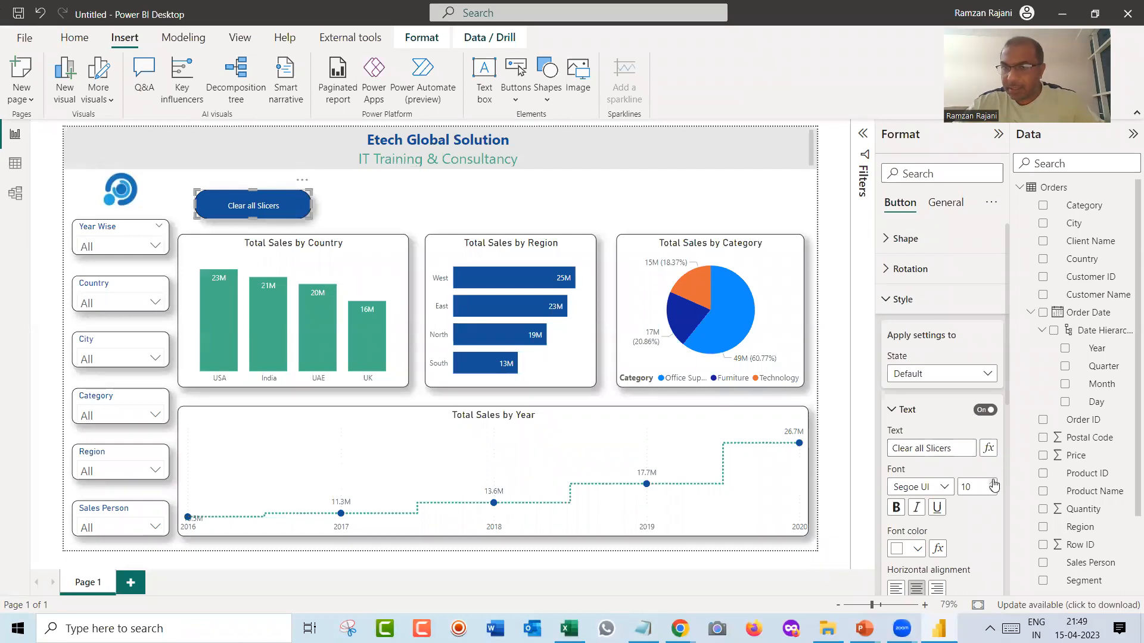
pyautogui.click(992, 484)
pyautogui.click(992, 483)
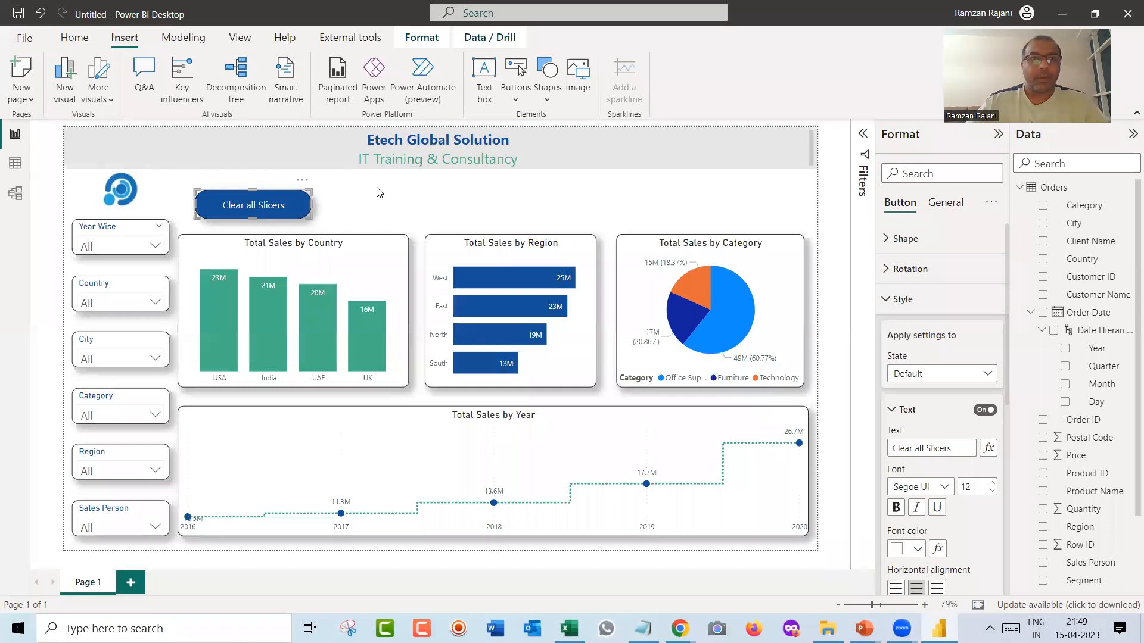
# Align the "Clear all Slicers" button with the left edge of the Total Sales by Country chart and make it slightly narrower.
pyautogui.click(338, 185)
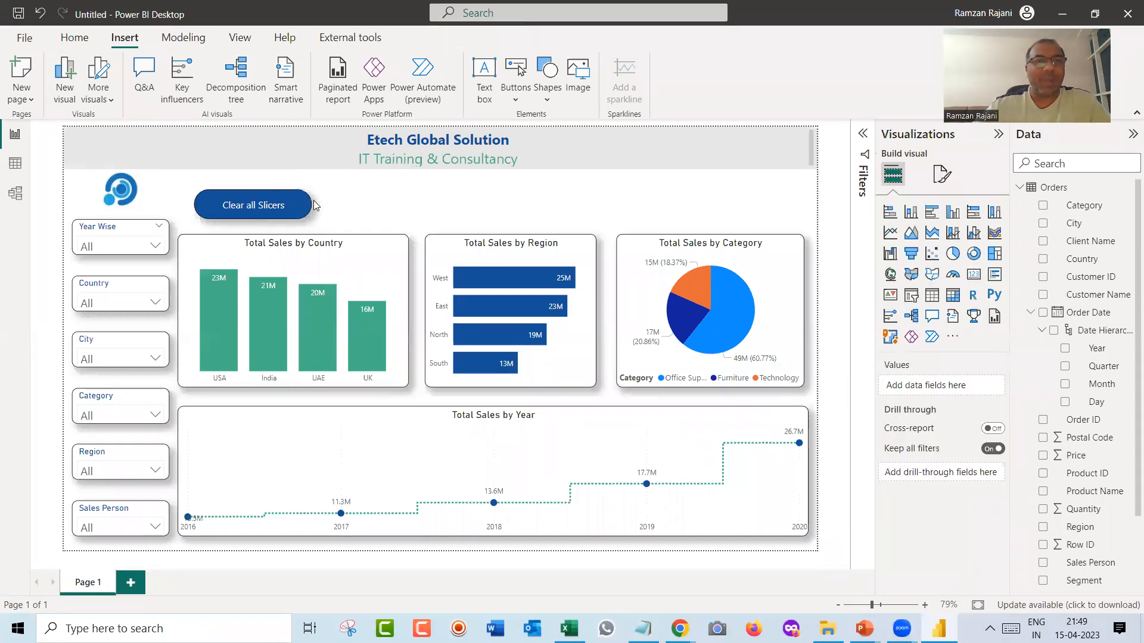
pyautogui.moveTo(290, 199); pyautogui.dragTo(275, 200)
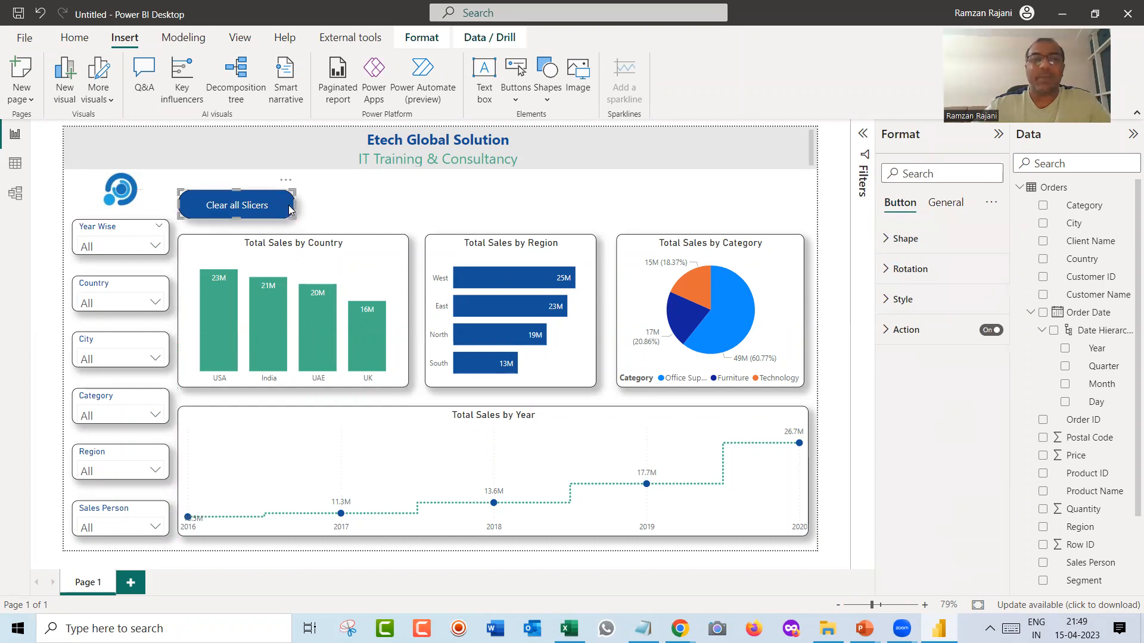
pyautogui.moveTo(296, 204); pyautogui.dragTo(281, 206)
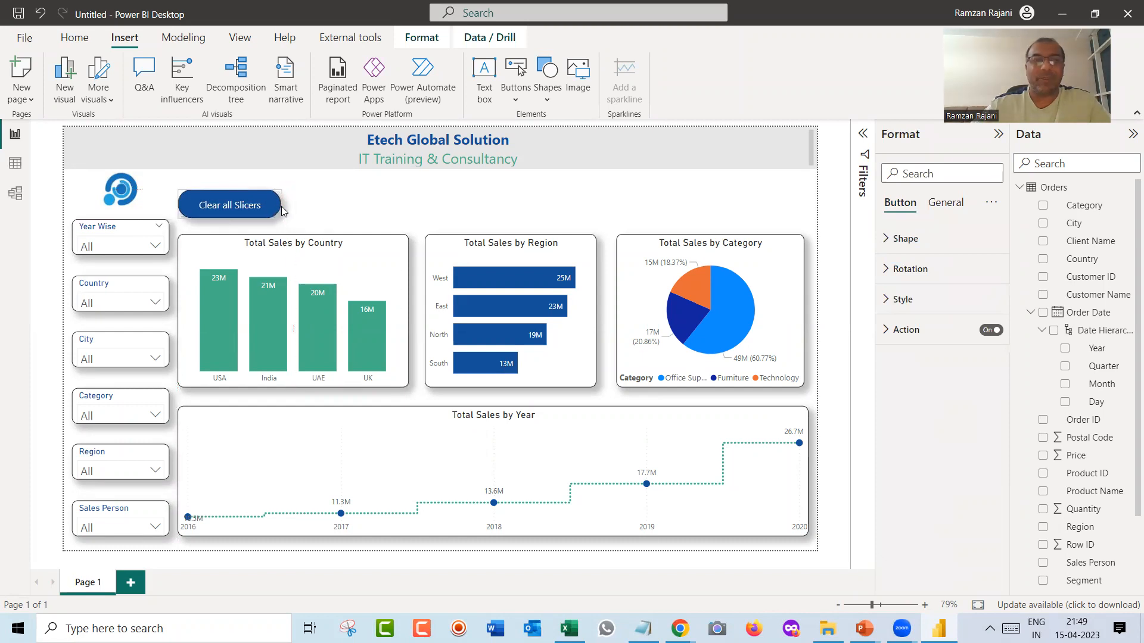
# Test the "Clear all Slicers" button by filtering the dashboard to 2019, Technology and East, and clearing the slicers with it.
pyautogui.click(155, 248)
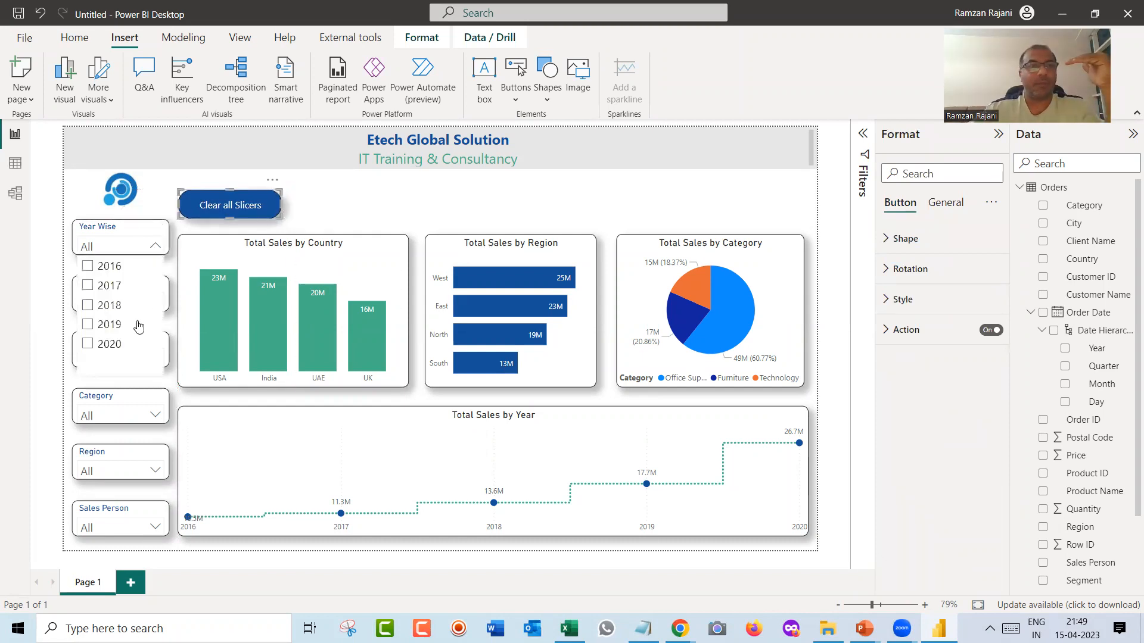
pyautogui.click(87, 325)
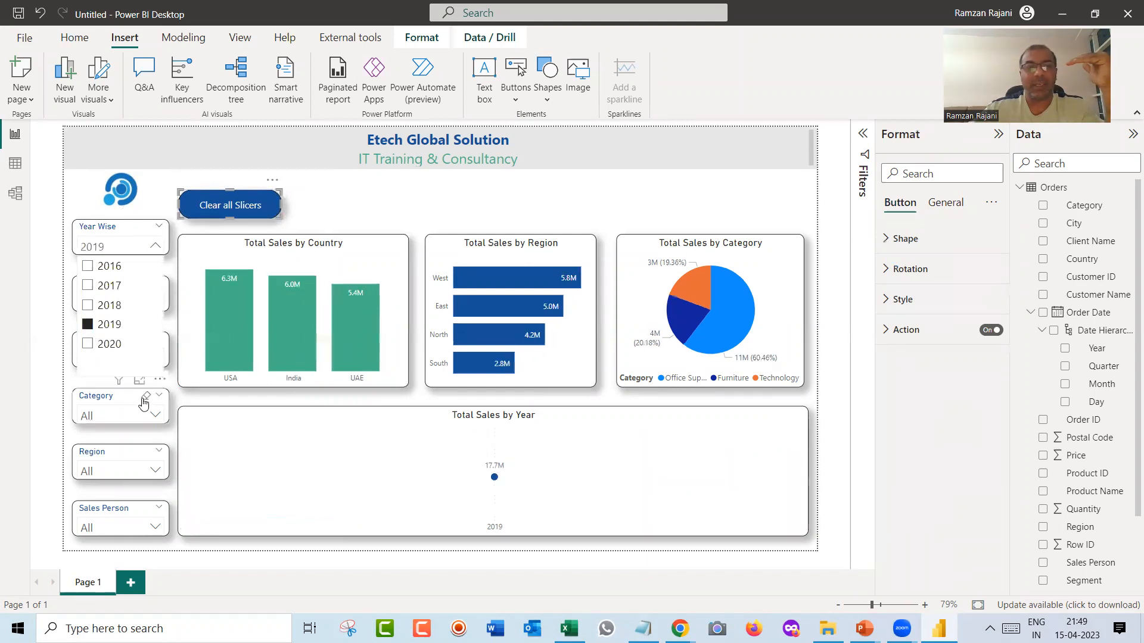
pyautogui.click(149, 405)
pyautogui.click(88, 332)
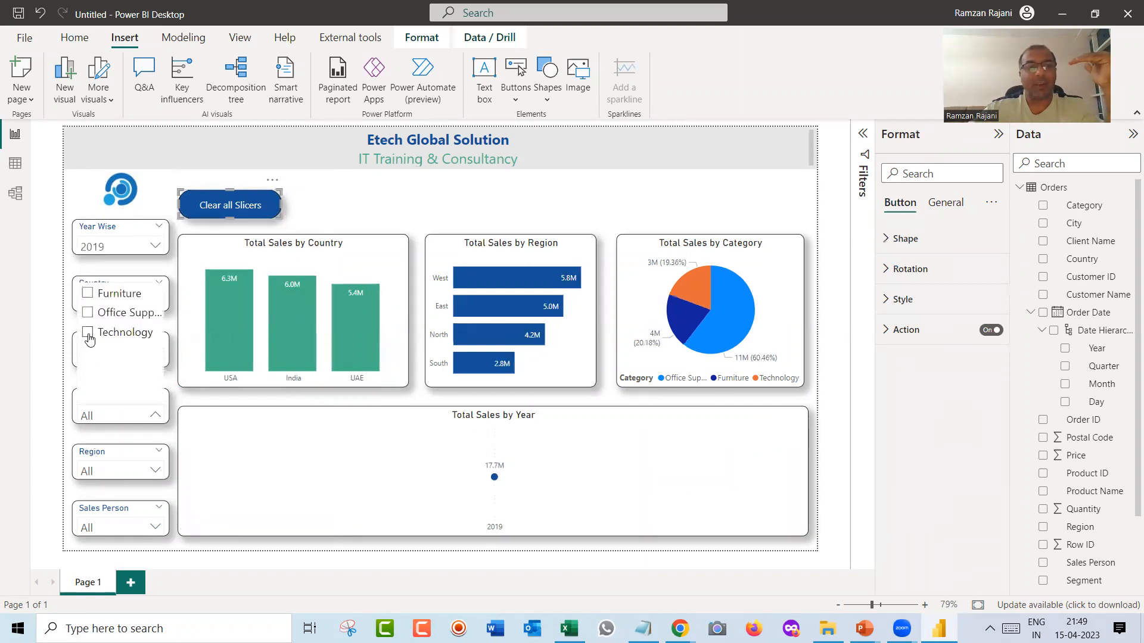
pyautogui.click(153, 468)
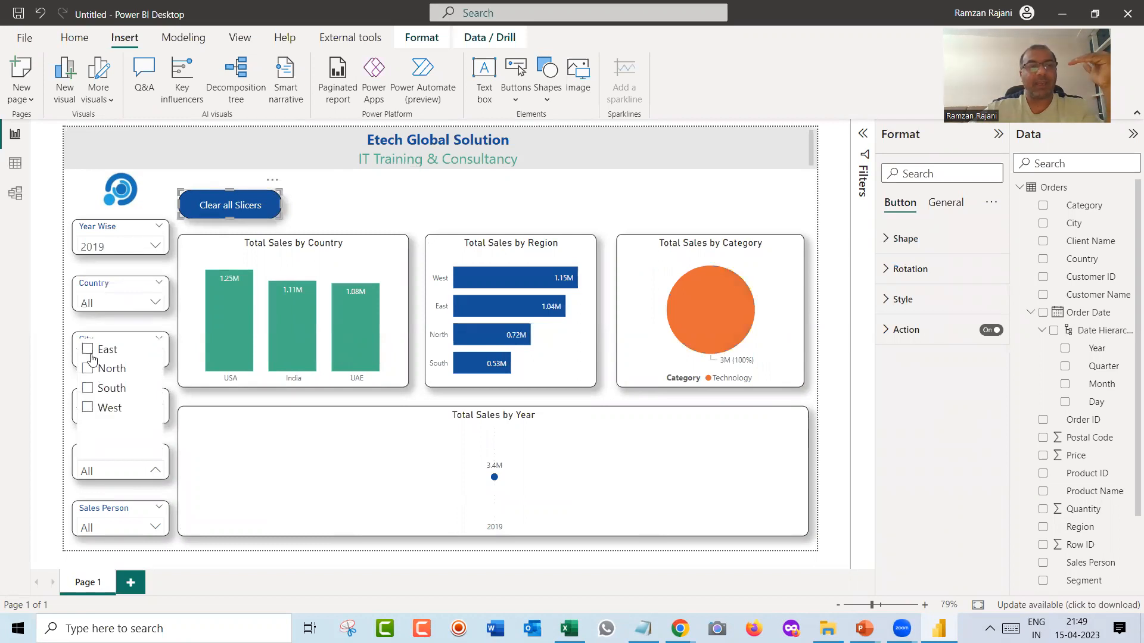
pyautogui.click(79, 353)
pyautogui.click(49, 345)
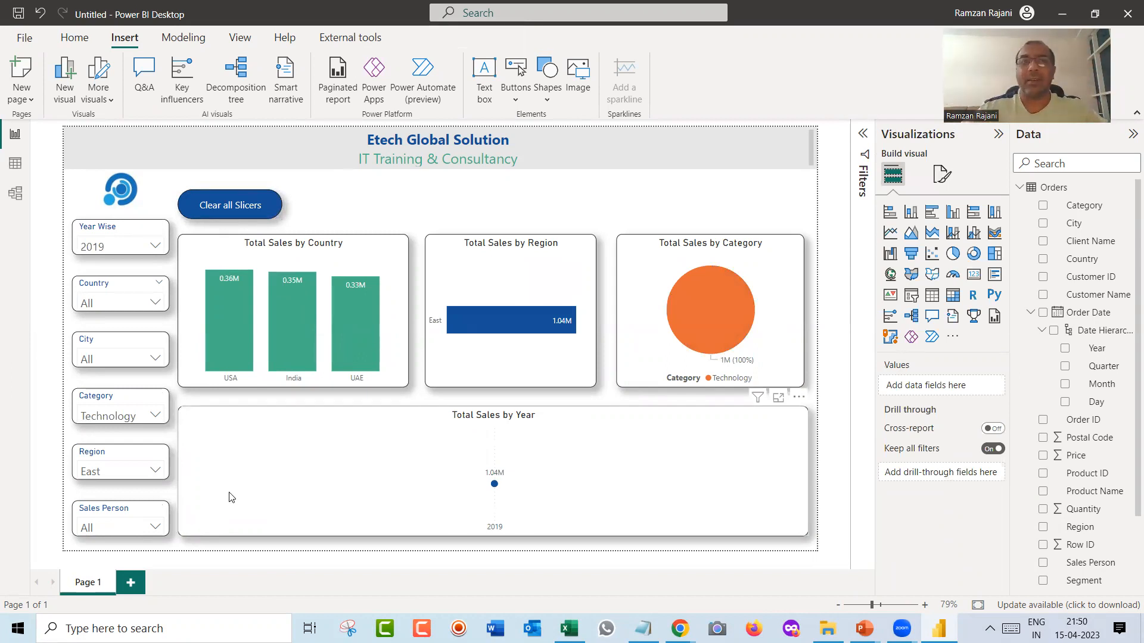
pyautogui.keyDown('ctrl'); pyautogui.click(240, 205); pyautogui.keyUp('ctrl')
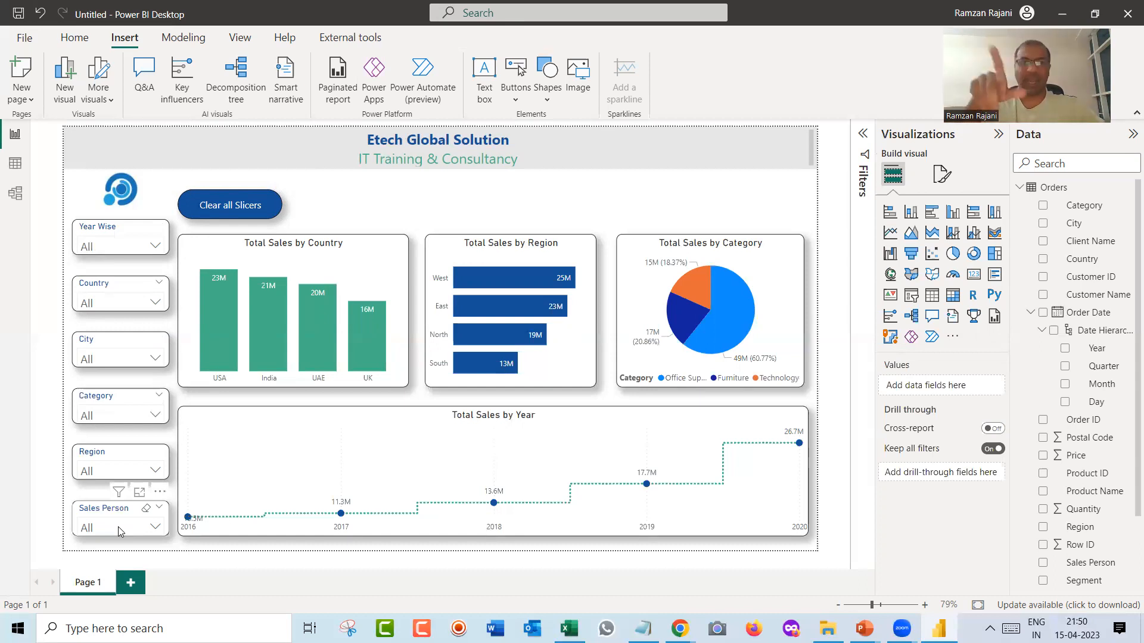
# Move the "Clear all Slicers" button slightly upward, closer to the title header.
pyautogui.click(278, 201)
pyautogui.moveTo(268, 198); pyautogui.dragTo(267, 187)
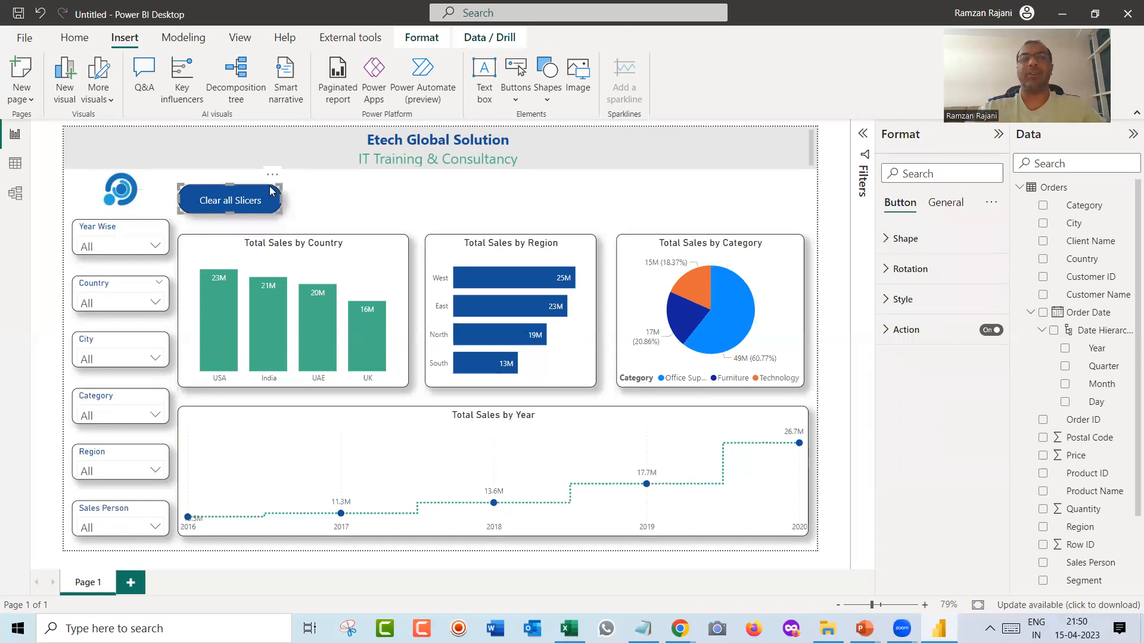
pyautogui.click(344, 200)
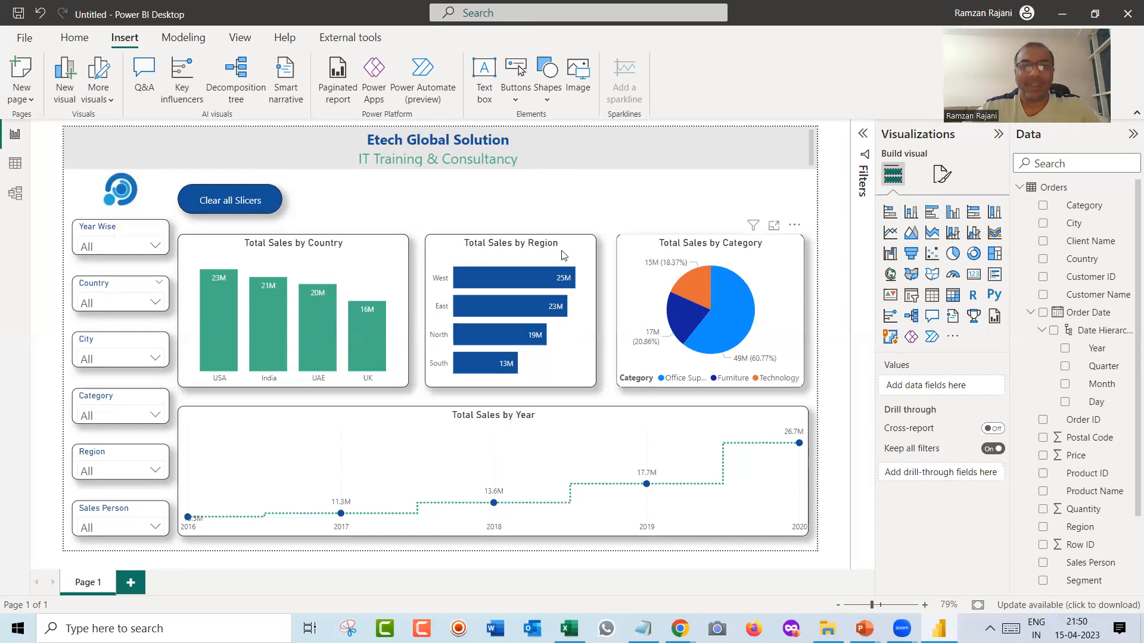
# Duplicate the Total Sales by Country chart and move the copy up and to the right of the original.
pyautogui.click(387, 244)
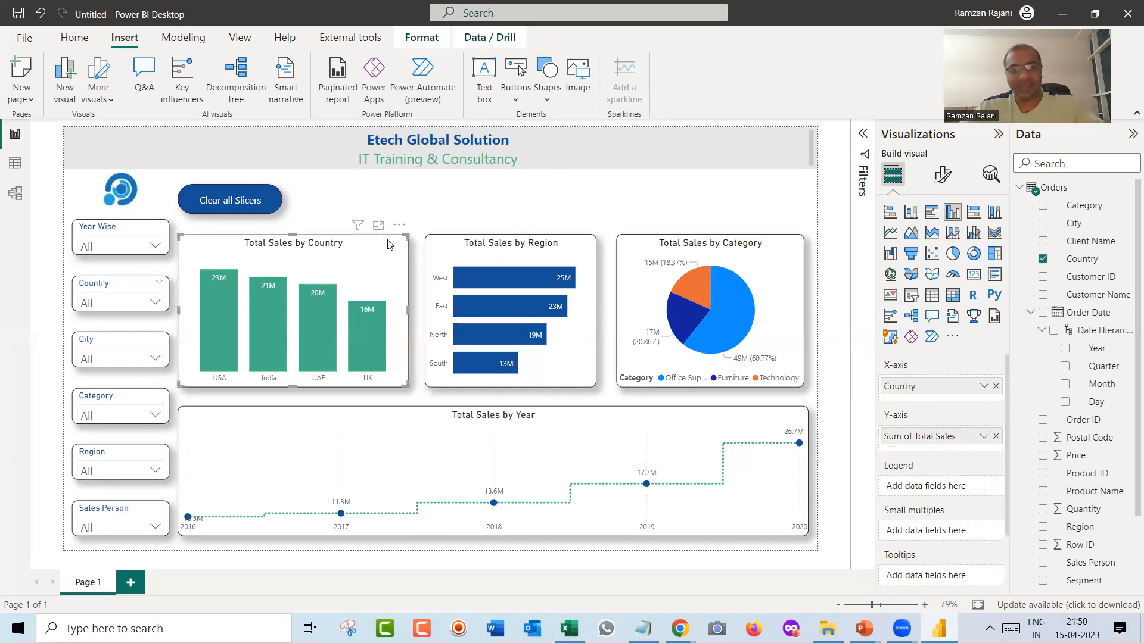
pyautogui.hotkey('ctrl', 'c')
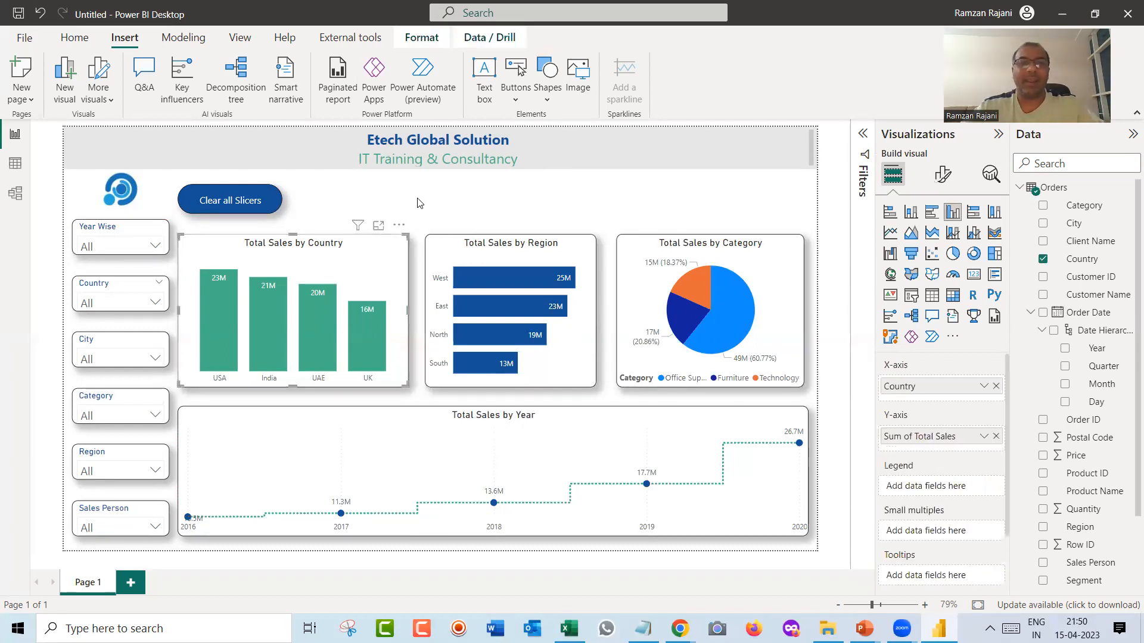
pyautogui.hotkey('ctrl', 'v')
pyautogui.moveTo(362, 249); pyautogui.dragTo(477, 188)
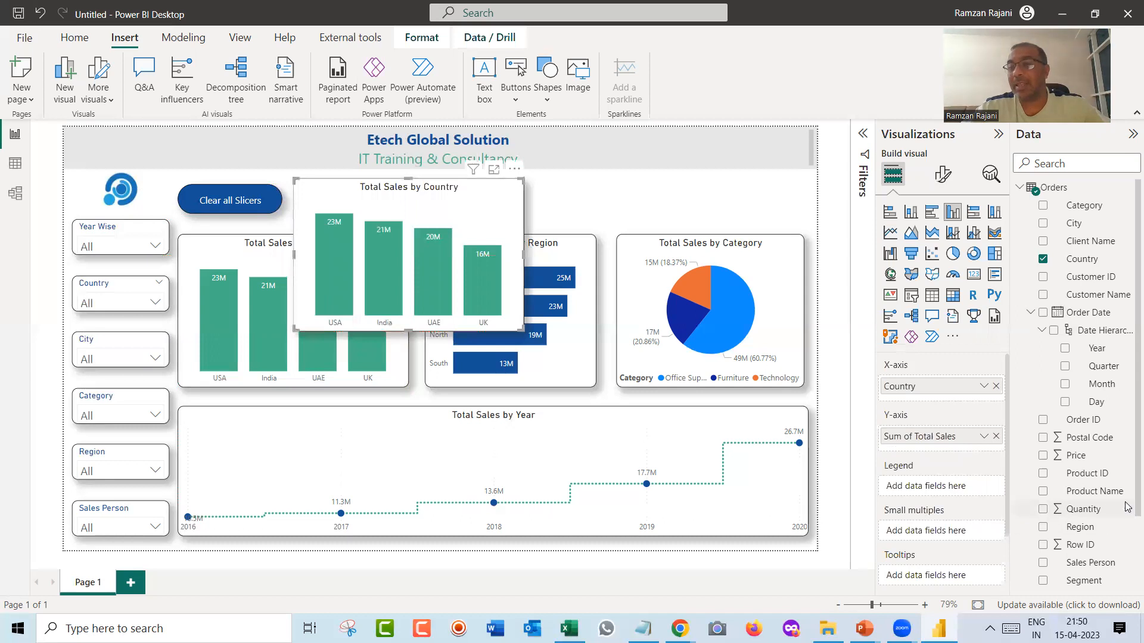
# Remove Country from the copied chart, convert it to a card, and shrink it to fit beside the "Clear all Slicers" button.
pyautogui.click(1071, 260)
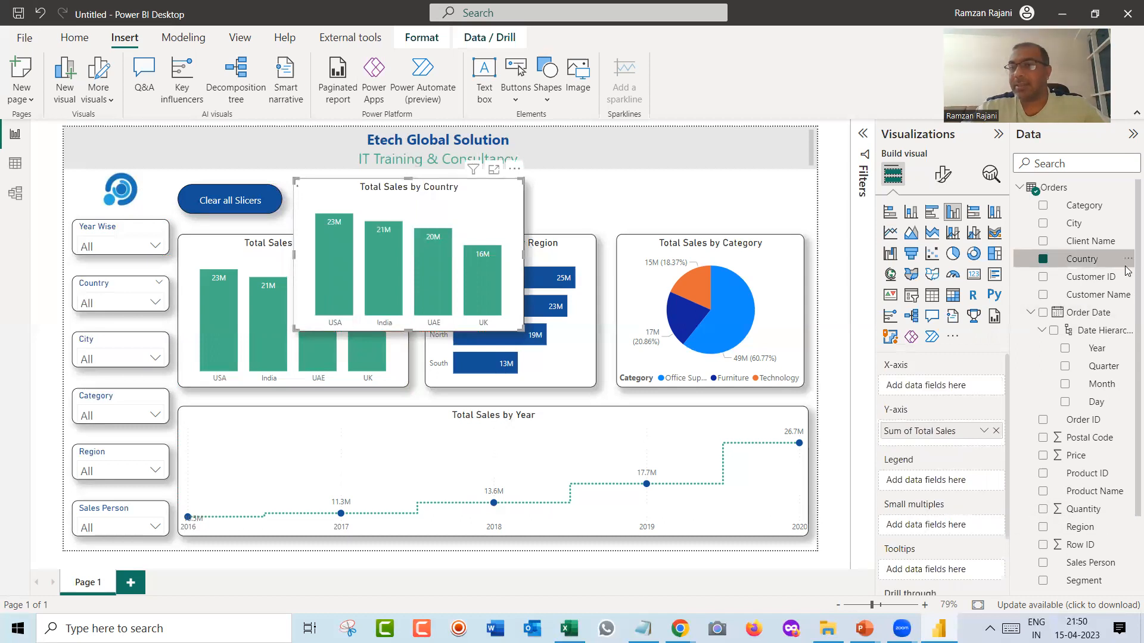
pyautogui.scroll(-3, 1121, 280)
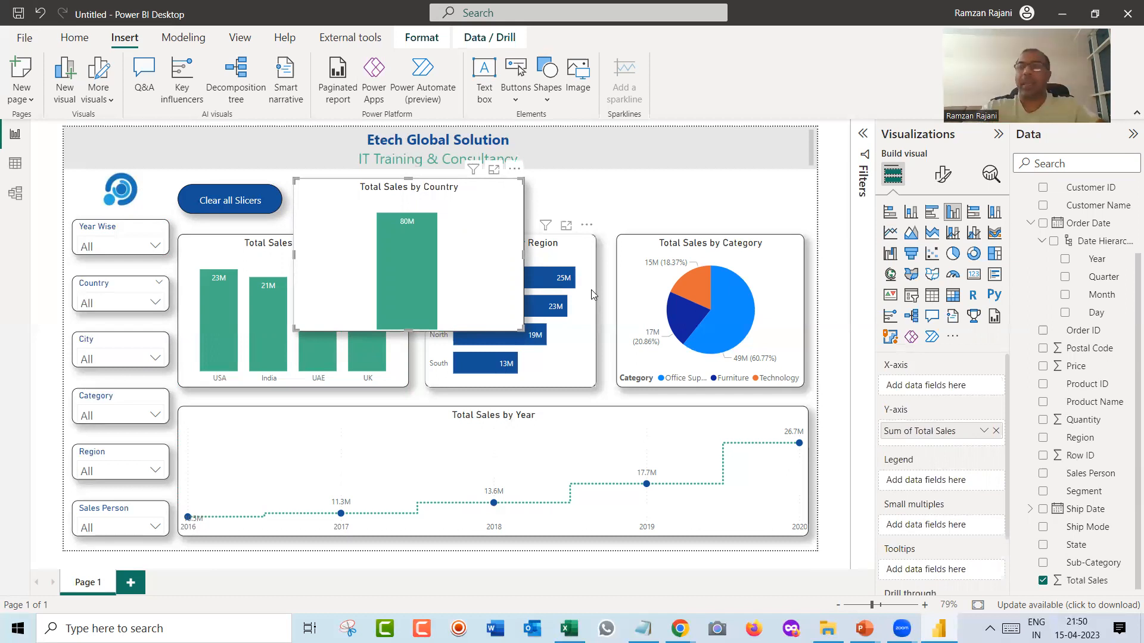
pyautogui.click(976, 276)
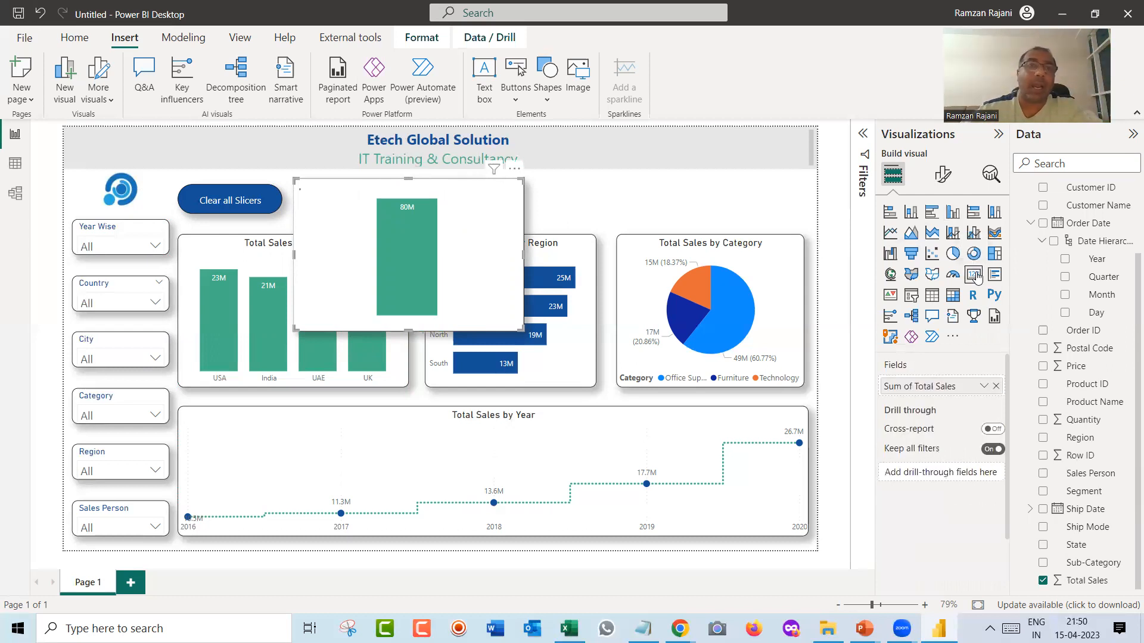
pyautogui.moveTo(517, 329); pyautogui.dragTo(388, 188)
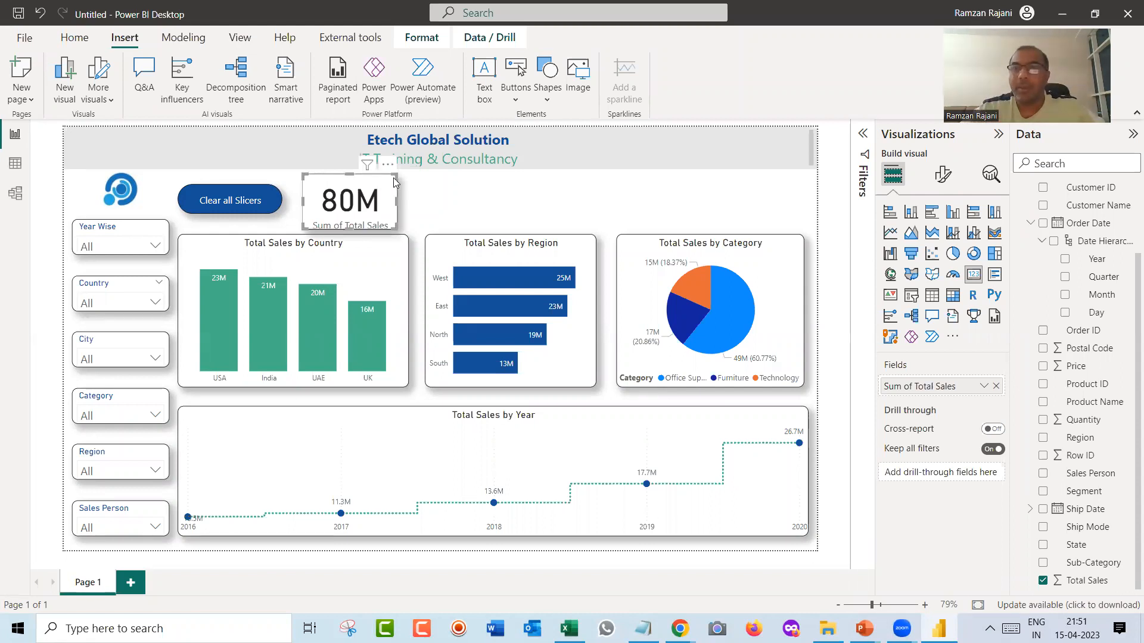
# Set the card's callout value font size to 35 and its color to the recently used green.
pyautogui.click(946, 184)
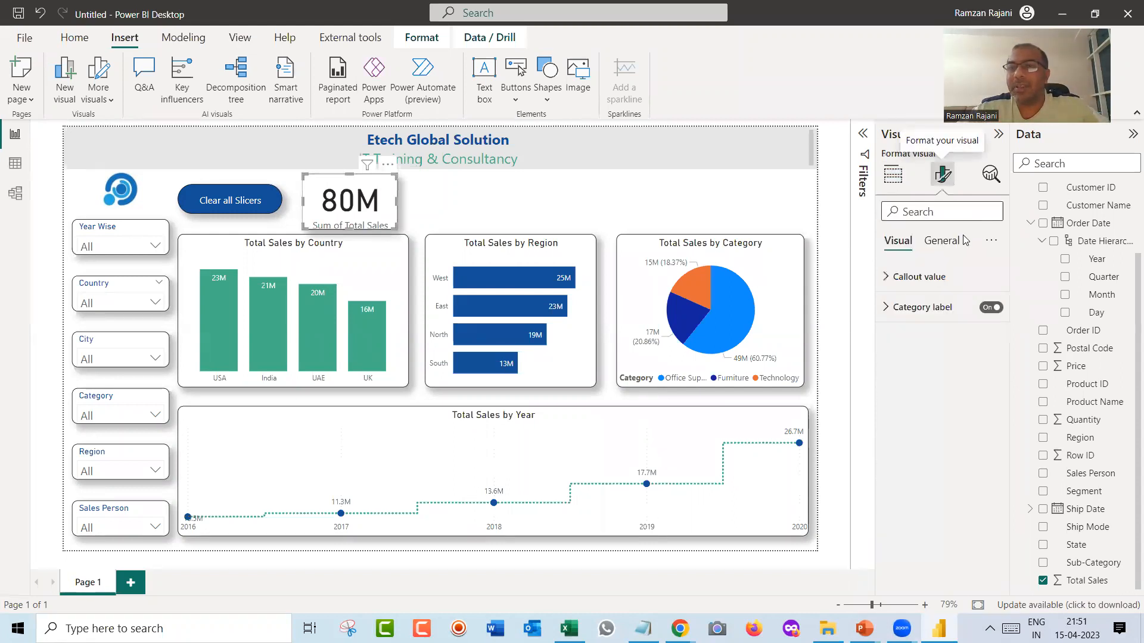
pyautogui.click(941, 280)
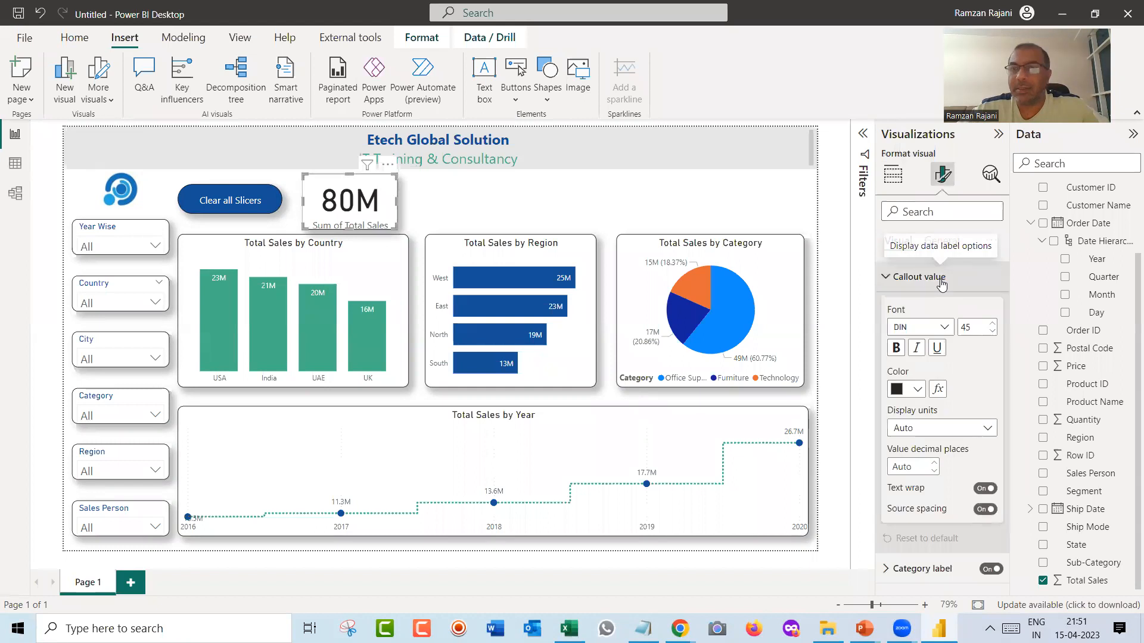
pyautogui.doubleClick(981, 330)
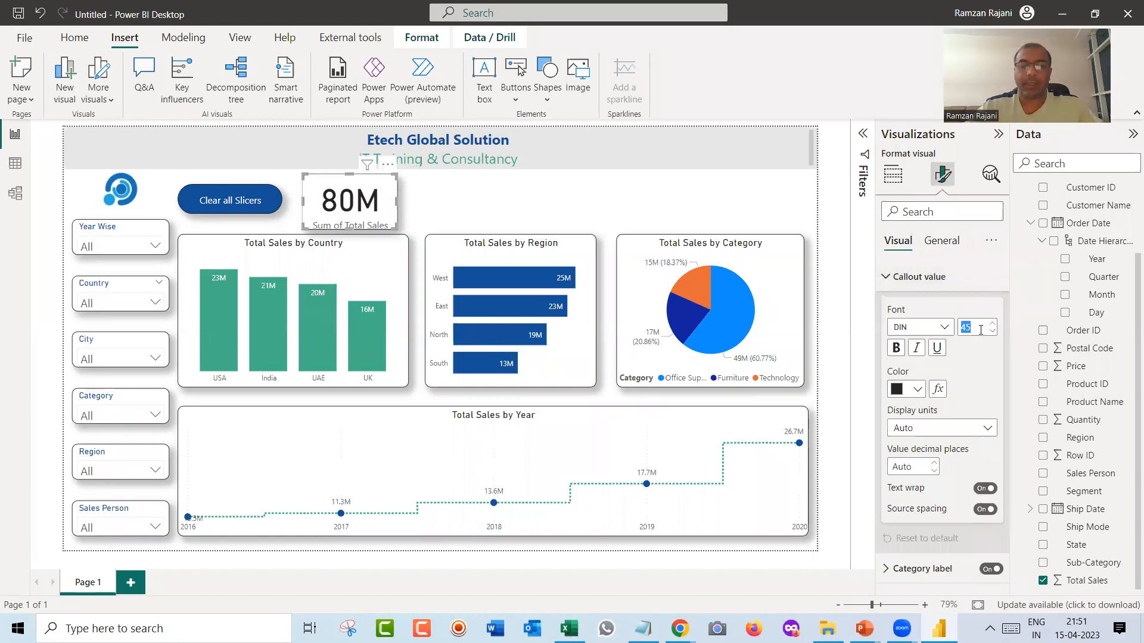
pyautogui.write('30')
pyautogui.doubleClick(981, 330)
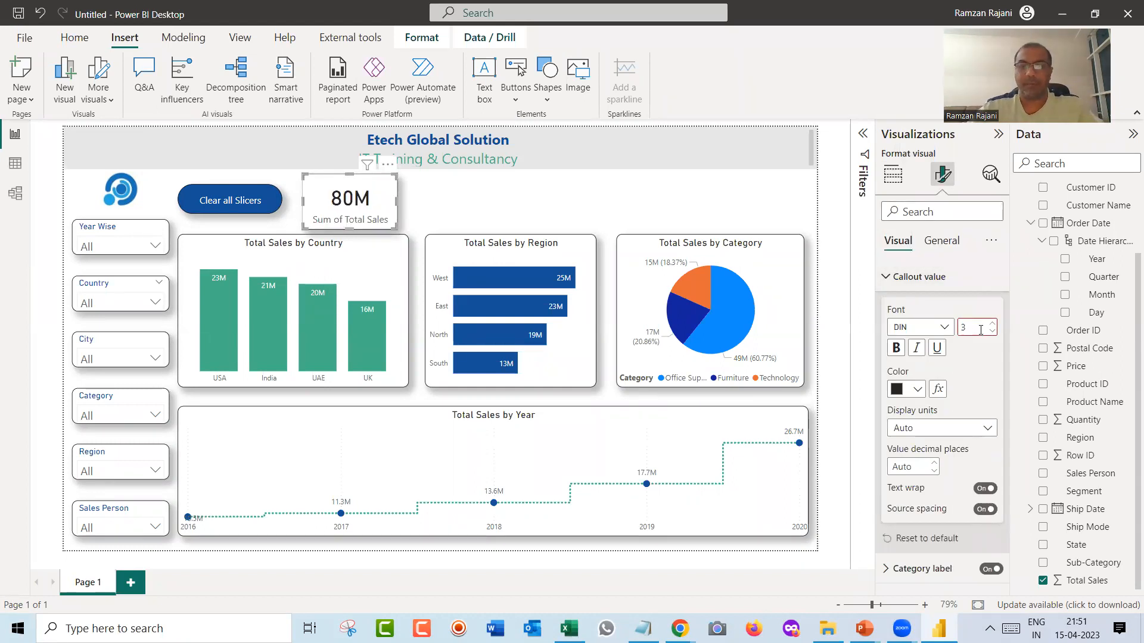
pyautogui.write('35')
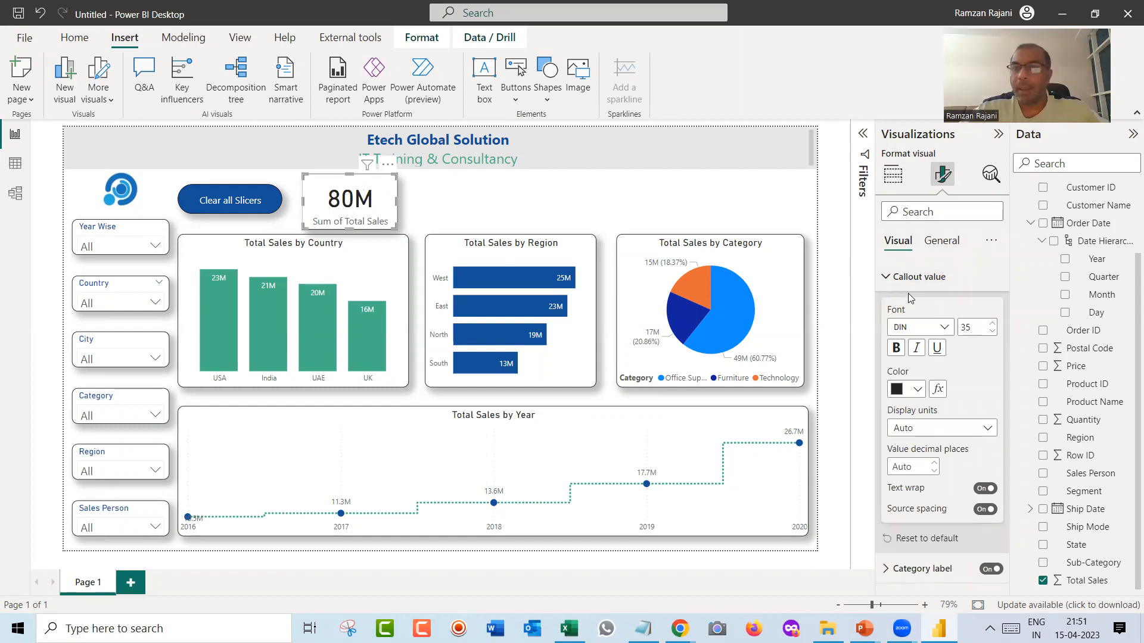
pyautogui.click(919, 389)
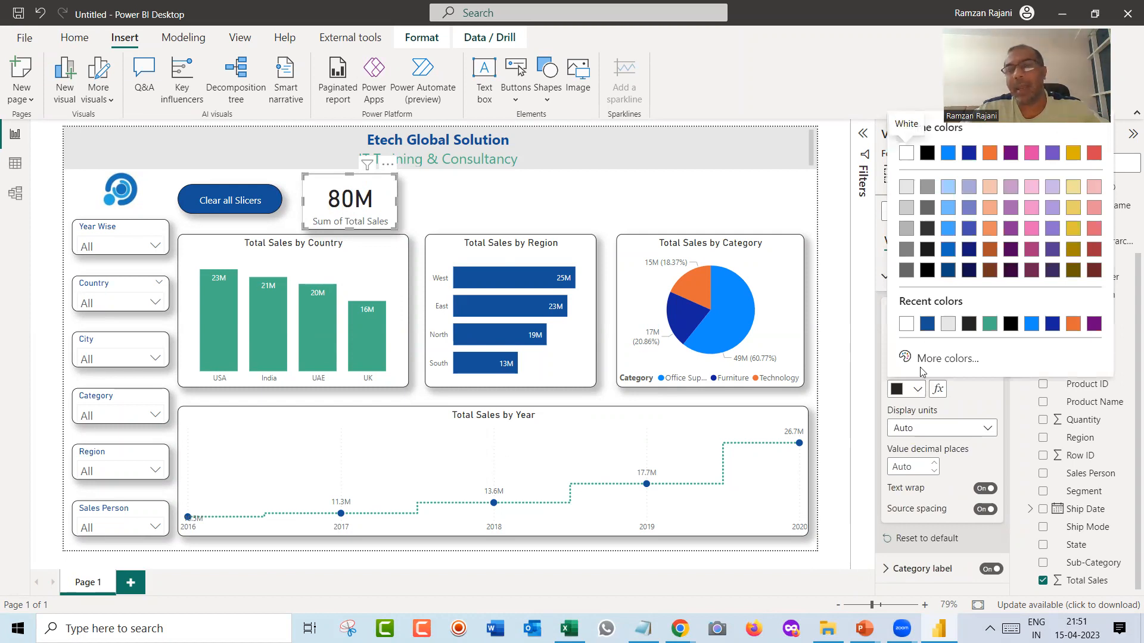
pyautogui.click(991, 324)
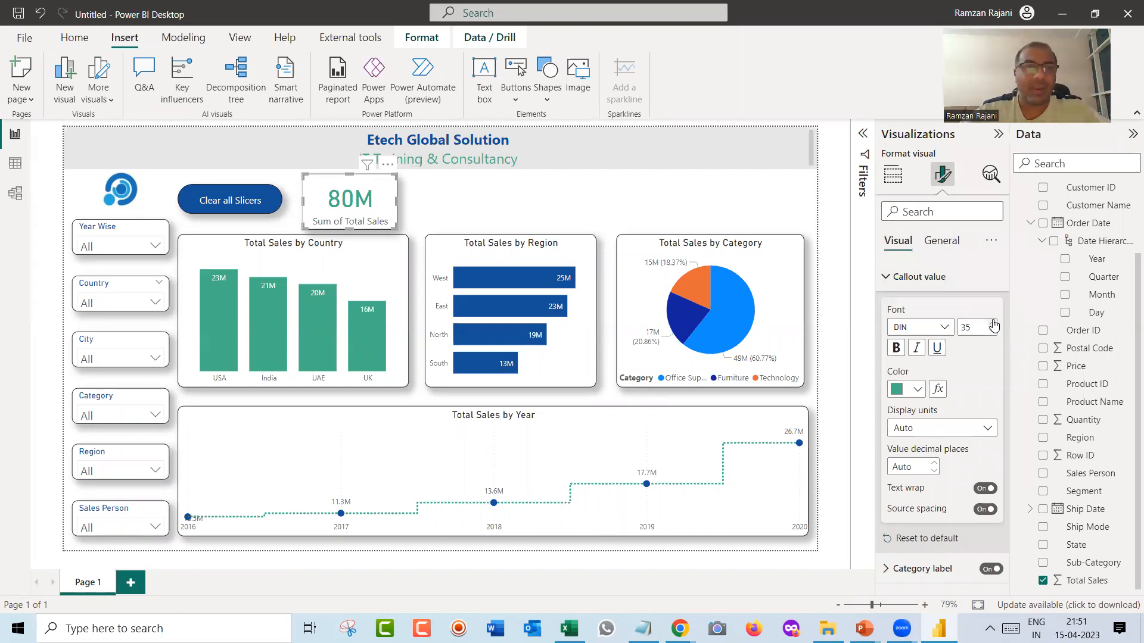
pyautogui.click(888, 287)
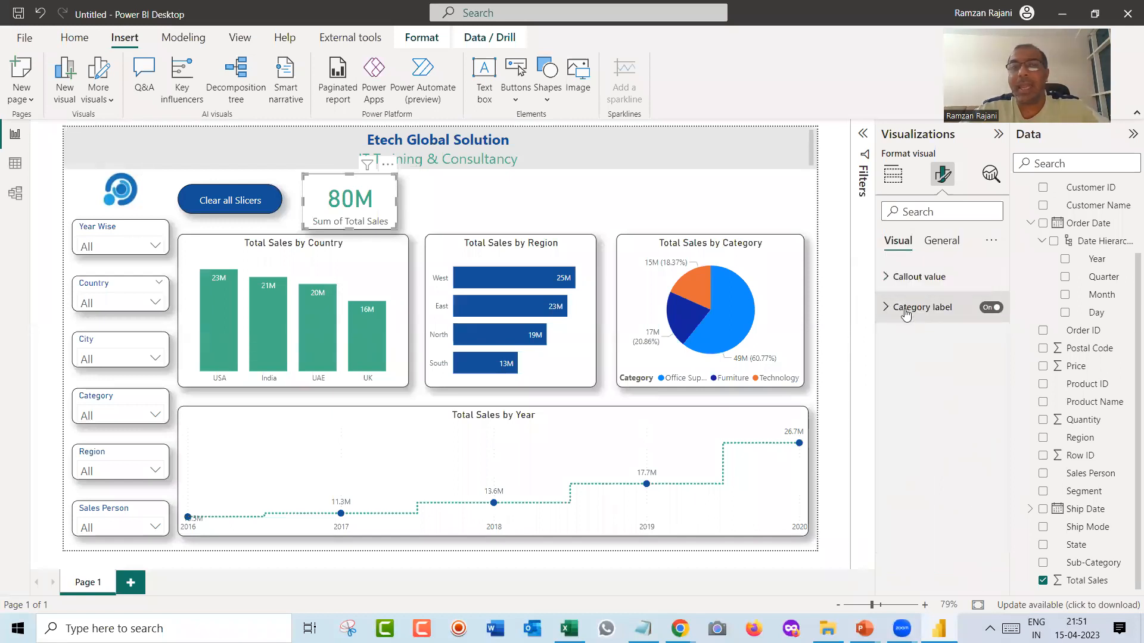
# Turn off the card's category label and turn on its title with the text "Total Sales".
pyautogui.click(990, 316)
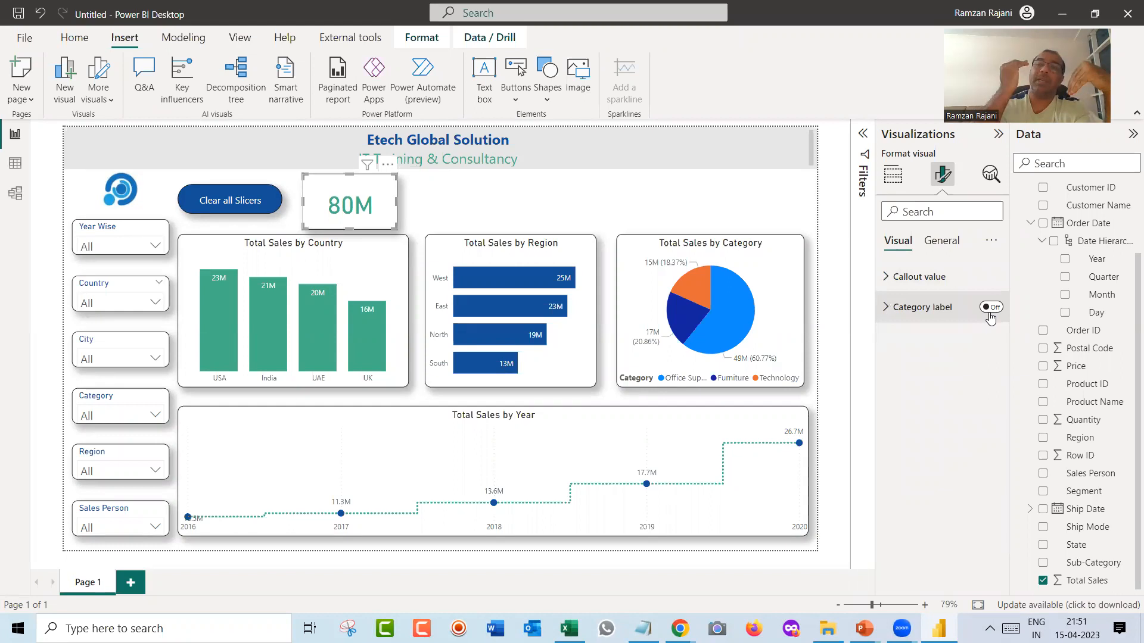
pyautogui.click(942, 243)
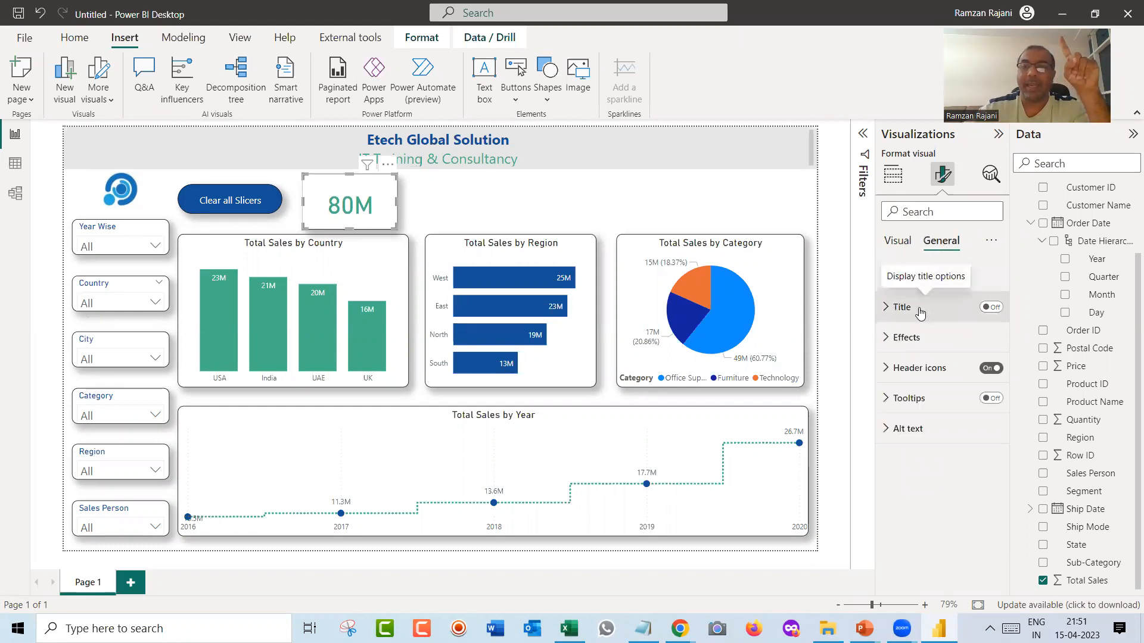
pyautogui.click(947, 305)
pyautogui.click(994, 307)
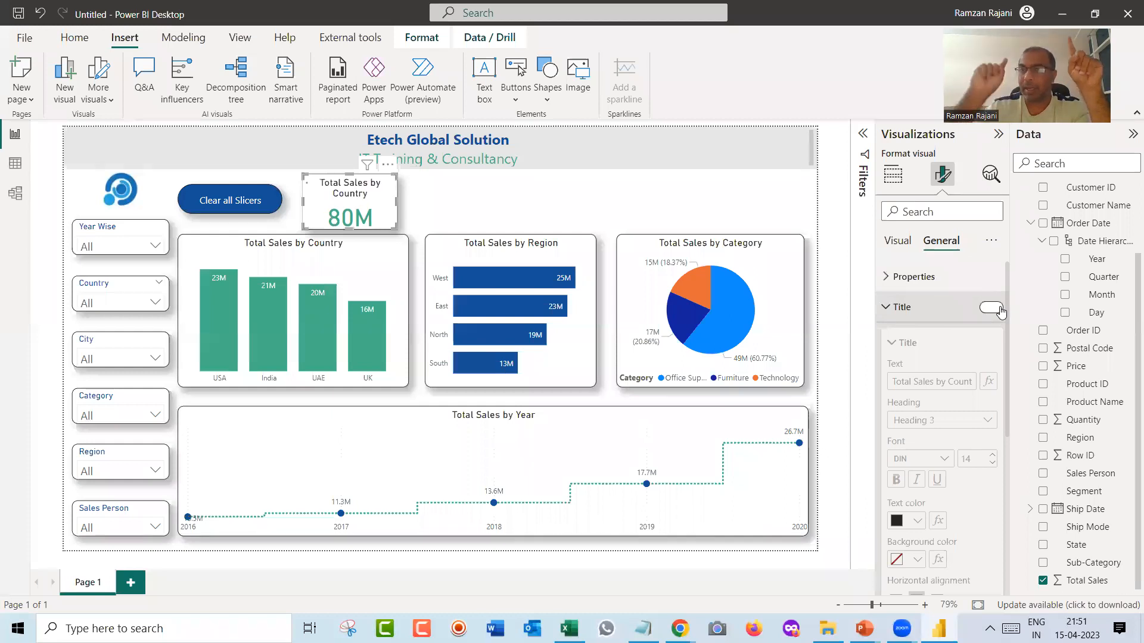
pyautogui.click(910, 376)
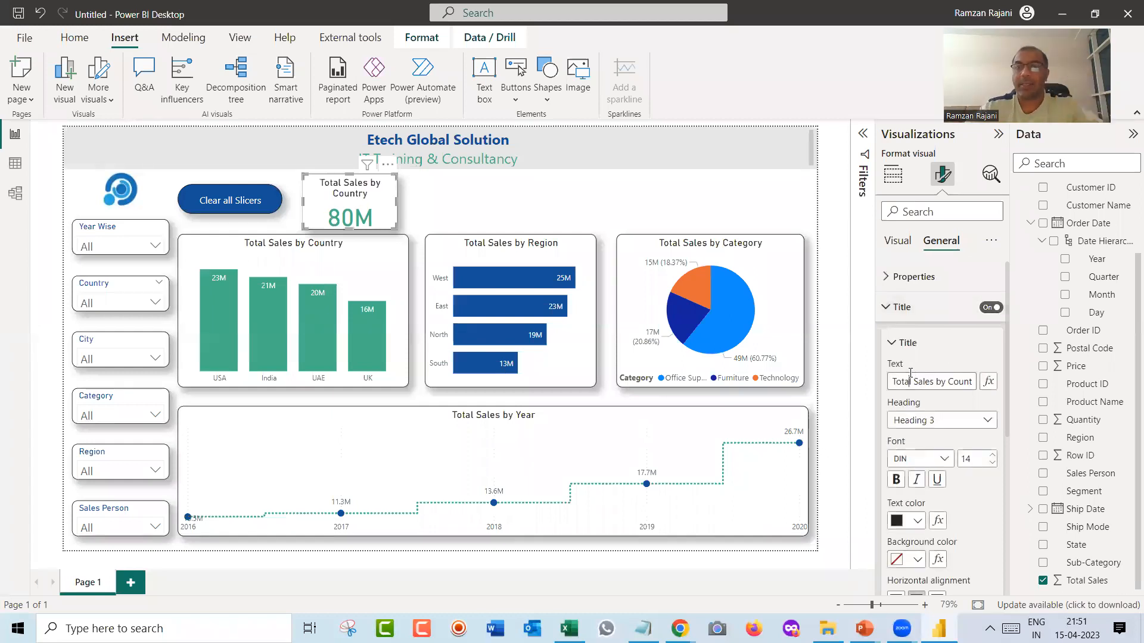
pyautogui.hotkey('shift', 'End')
pyautogui.press('Delete')
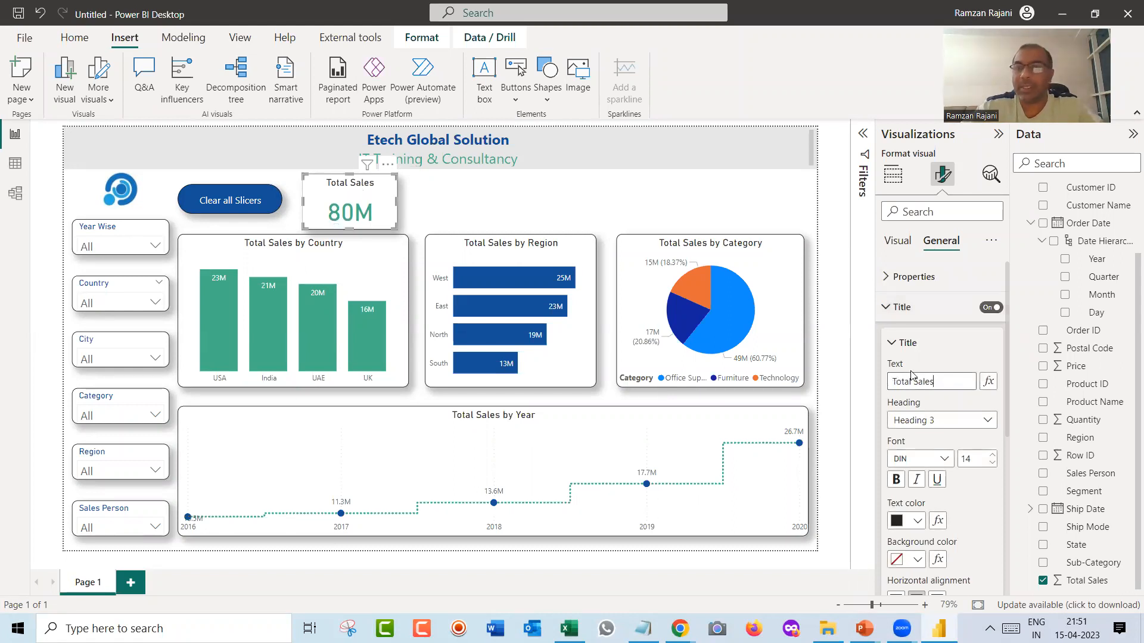
# Set the Total Sales card's title text color to the dark blue theme color and nudge the card slightly.
pyautogui.click(919, 522)
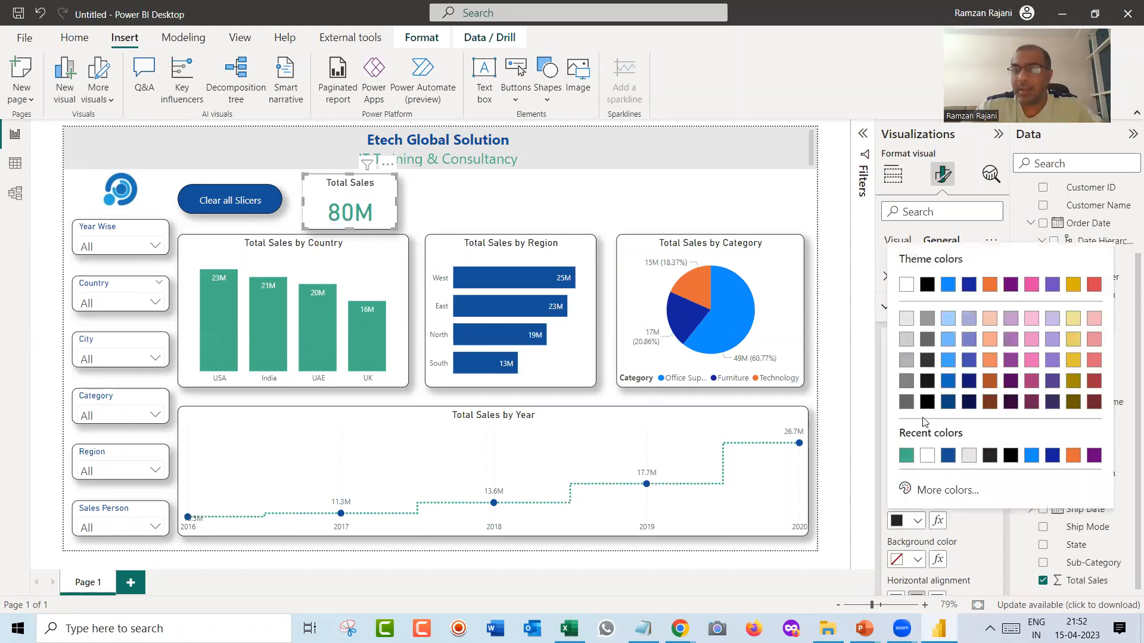
pyautogui.click(969, 285)
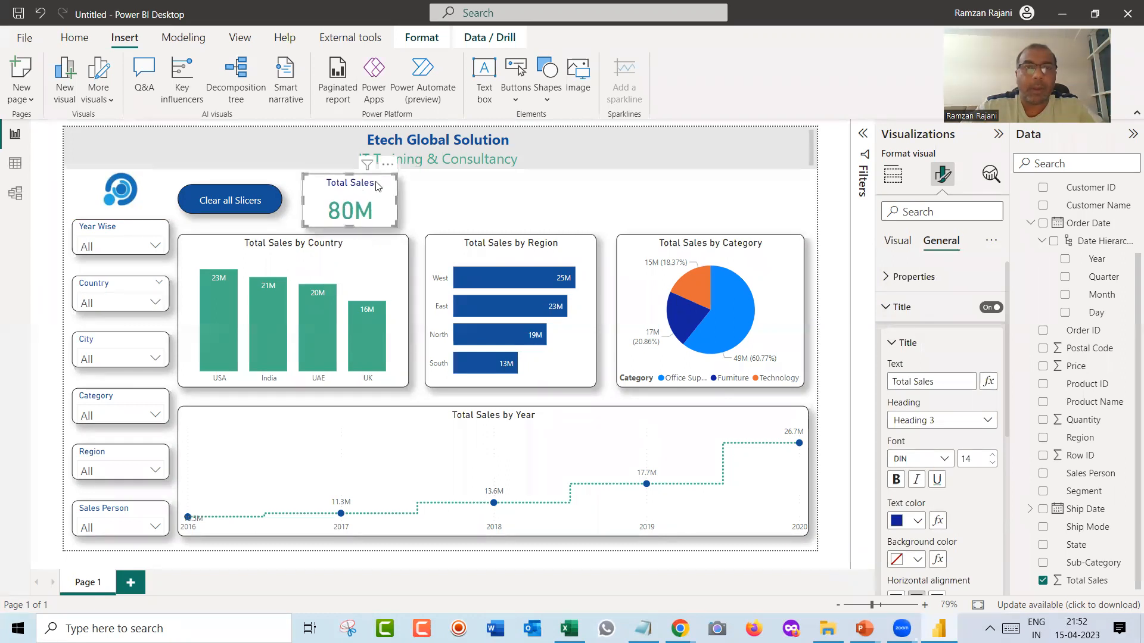
pyautogui.moveTo(377, 190); pyautogui.dragTo(379, 189)
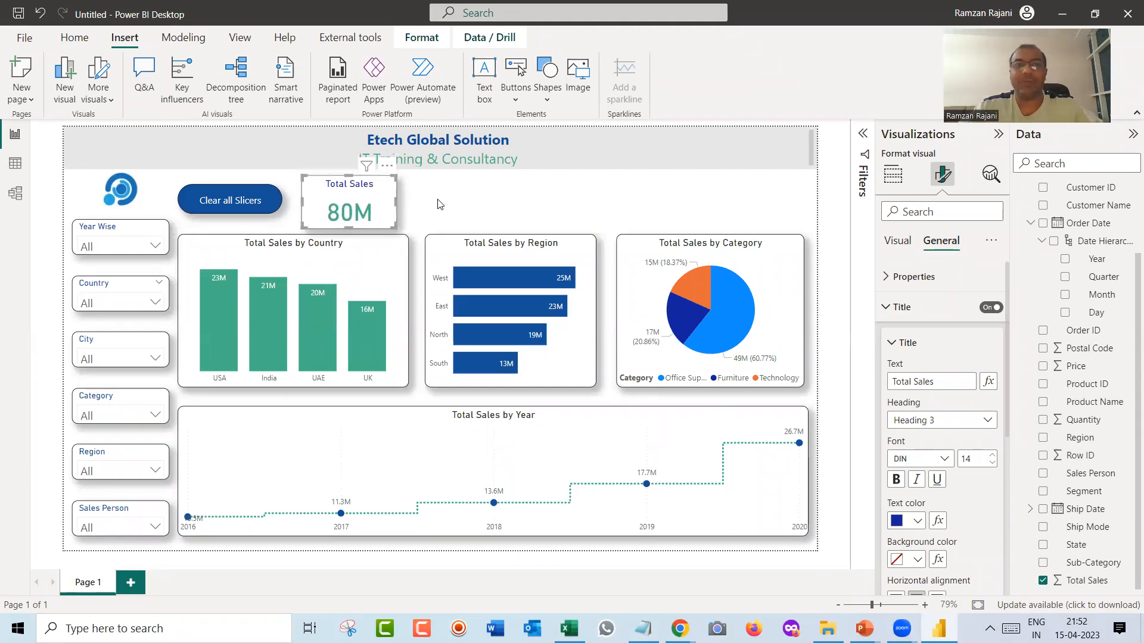
pyautogui.click(439, 204)
# Duplicate the Total Sales card, place the copy to the right of the original, and summarize its field by Count.
pyautogui.click(393, 196)
pyautogui.hotkey('ctrl', 'c')
pyautogui.hotkey('ctrl', 'v')
pyautogui.moveTo(393, 195); pyautogui.dragTo(507, 195)
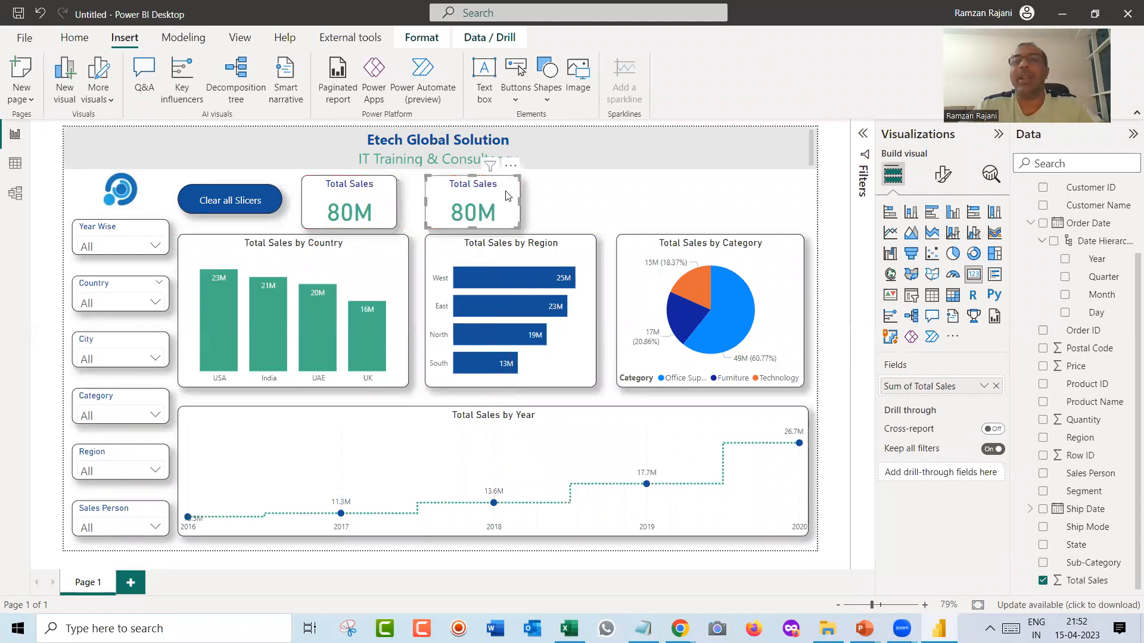
pyautogui.click(984, 388)
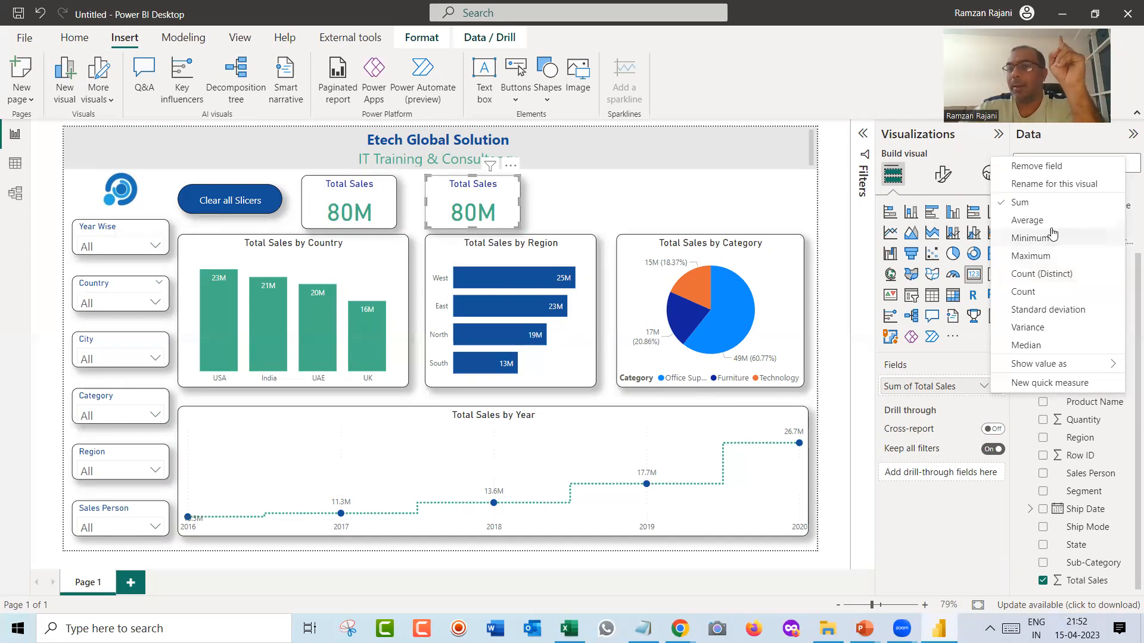
pyautogui.click(1042, 291)
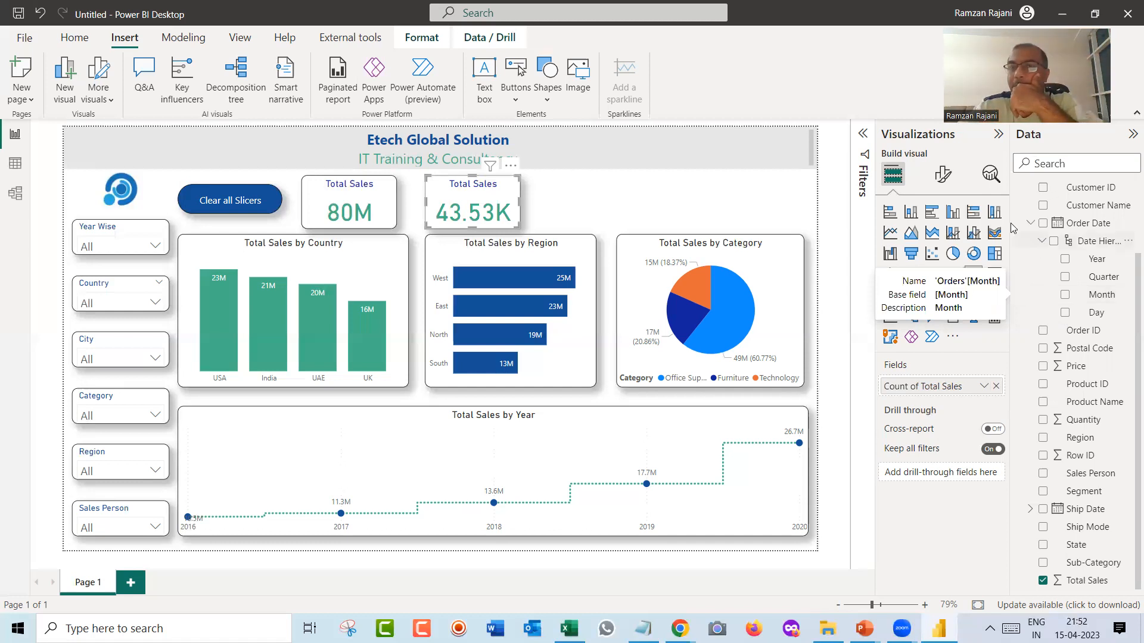
# Set the copied card's callout value display units to None.
pyautogui.click(942, 174)
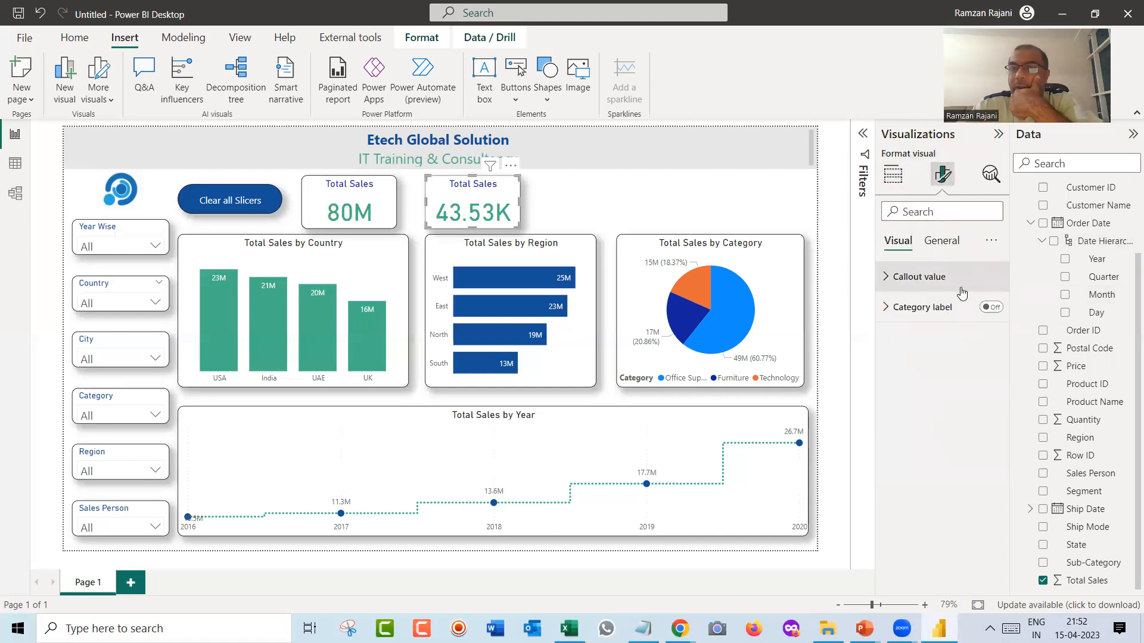
pyautogui.click(921, 277)
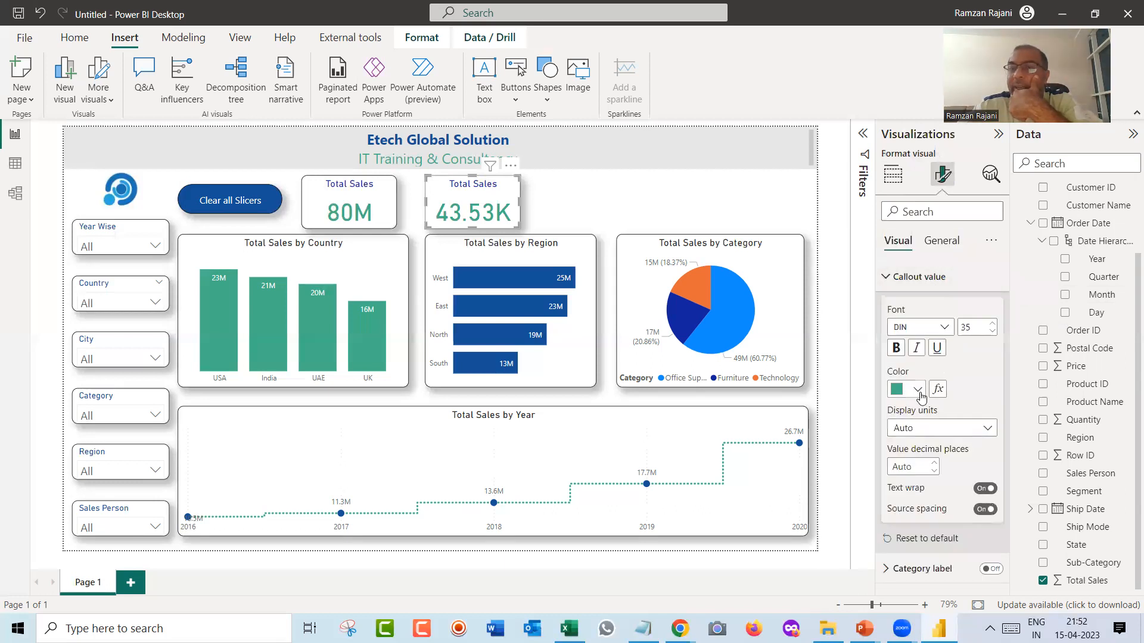
pyautogui.click(957, 431)
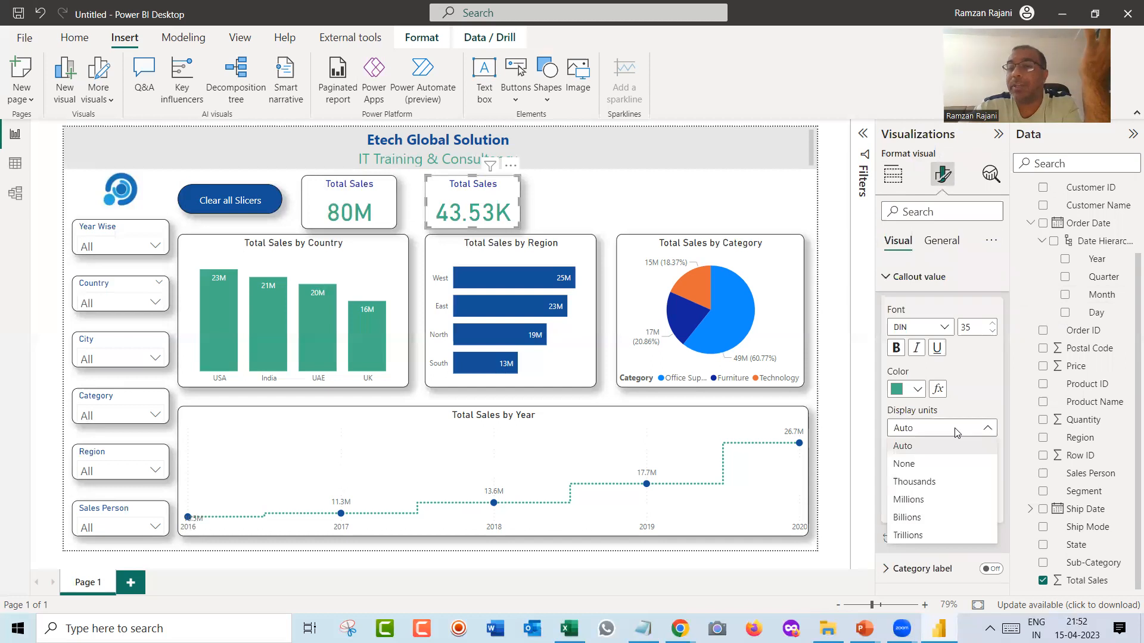
pyautogui.click(940, 466)
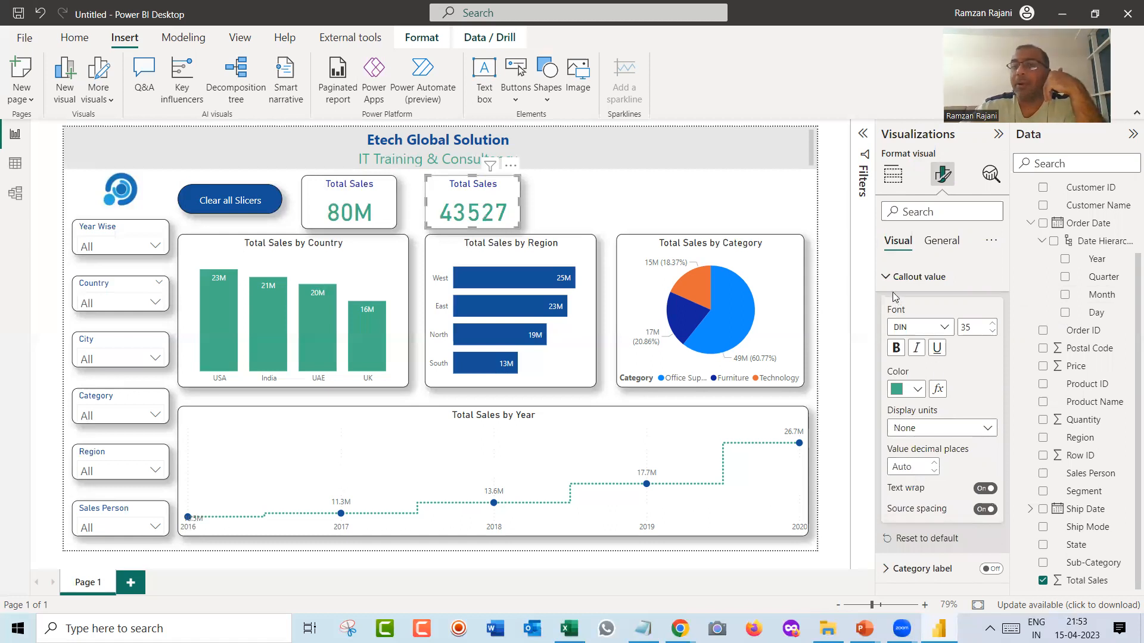
pyautogui.click(922, 276)
# Change the count card's title text to "Total Records".
pyautogui.click(941, 241)
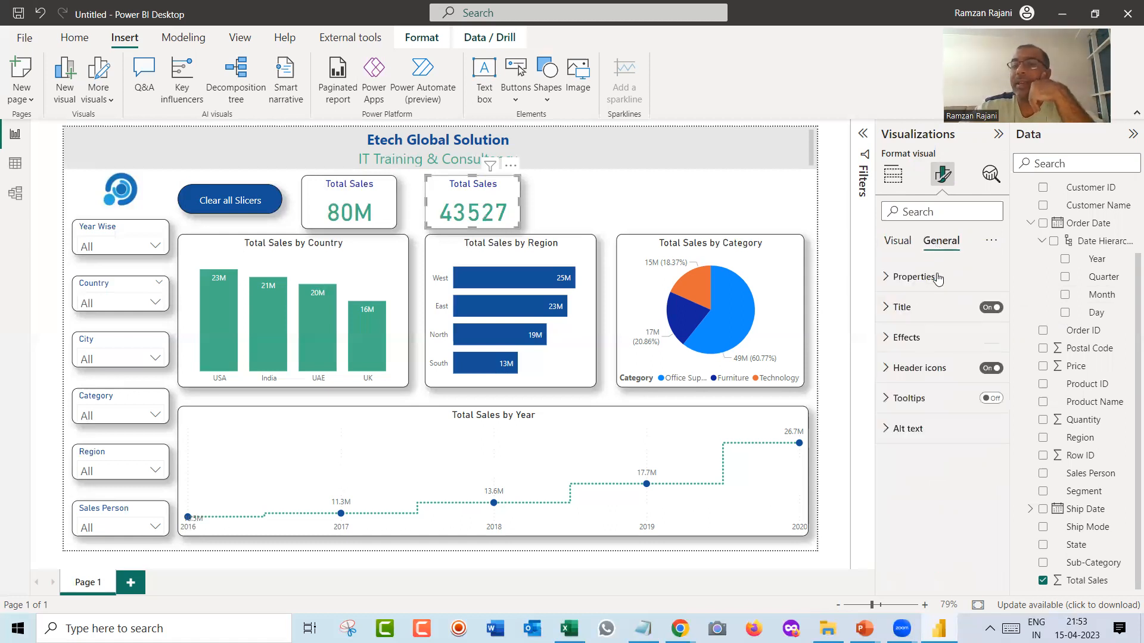
pyautogui.click(928, 306)
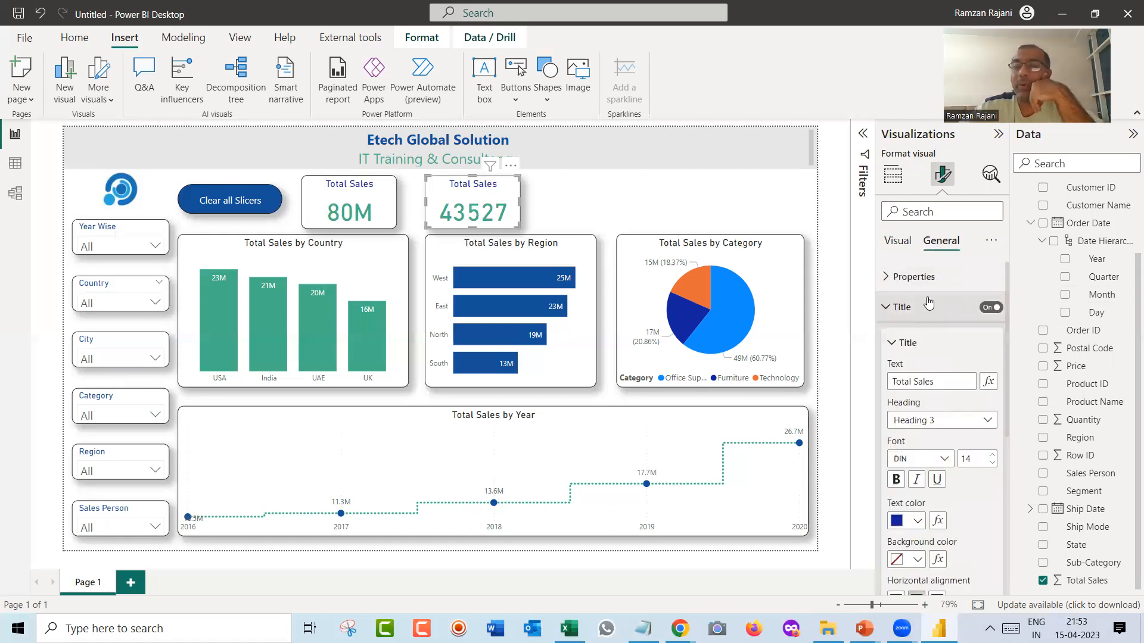
pyautogui.doubleClick(924, 381)
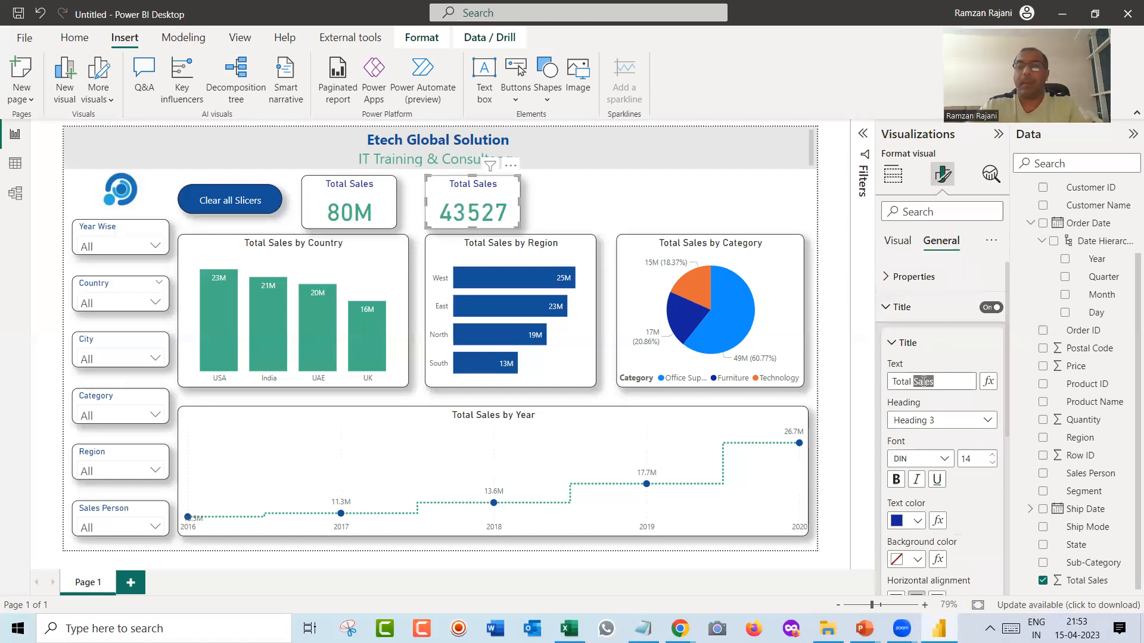
pyautogui.write('Record')
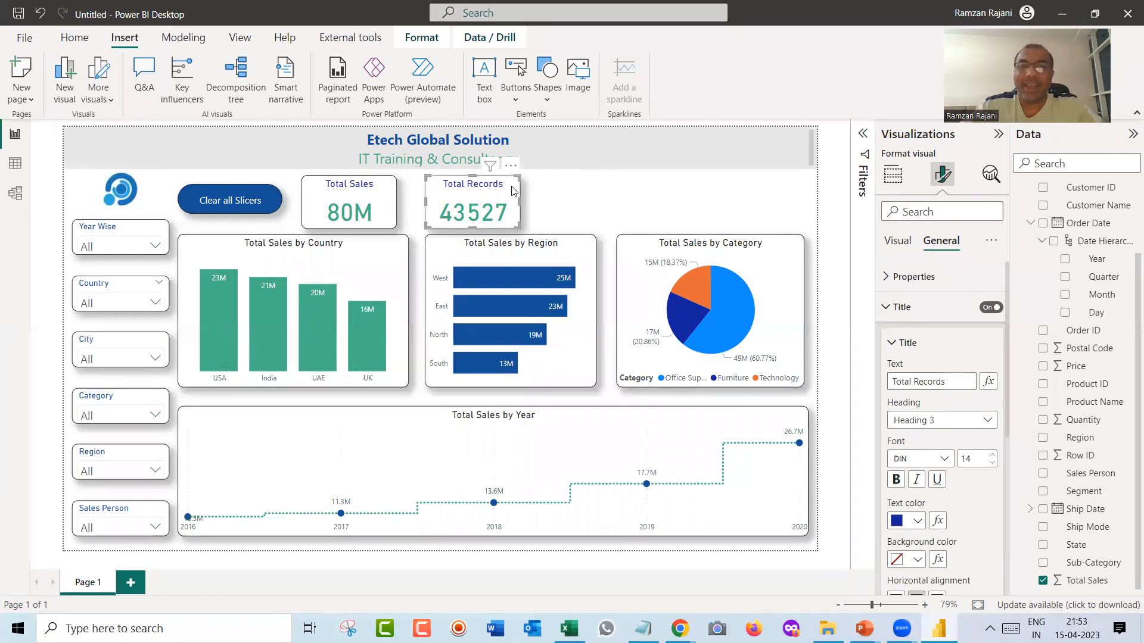
# Duplicate the Total Records card to its right and replace the copy's field with Country summarized as Count (Distinct).
pyautogui.hotkey('ctrl', 'v')
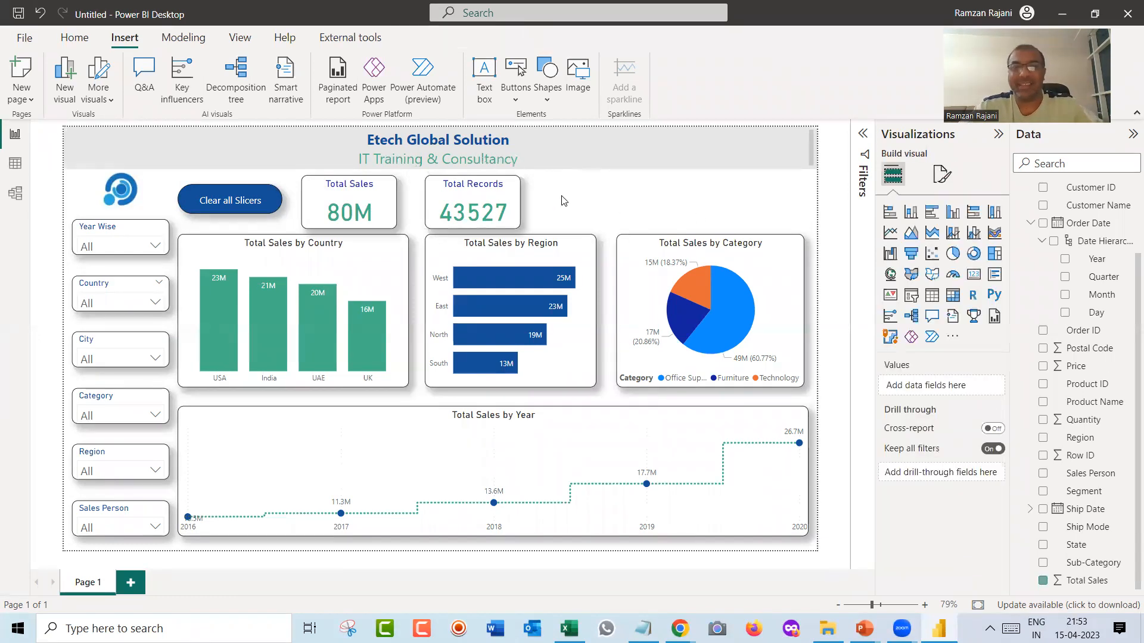
pyautogui.moveTo(500, 205); pyautogui.dragTo(612, 193)
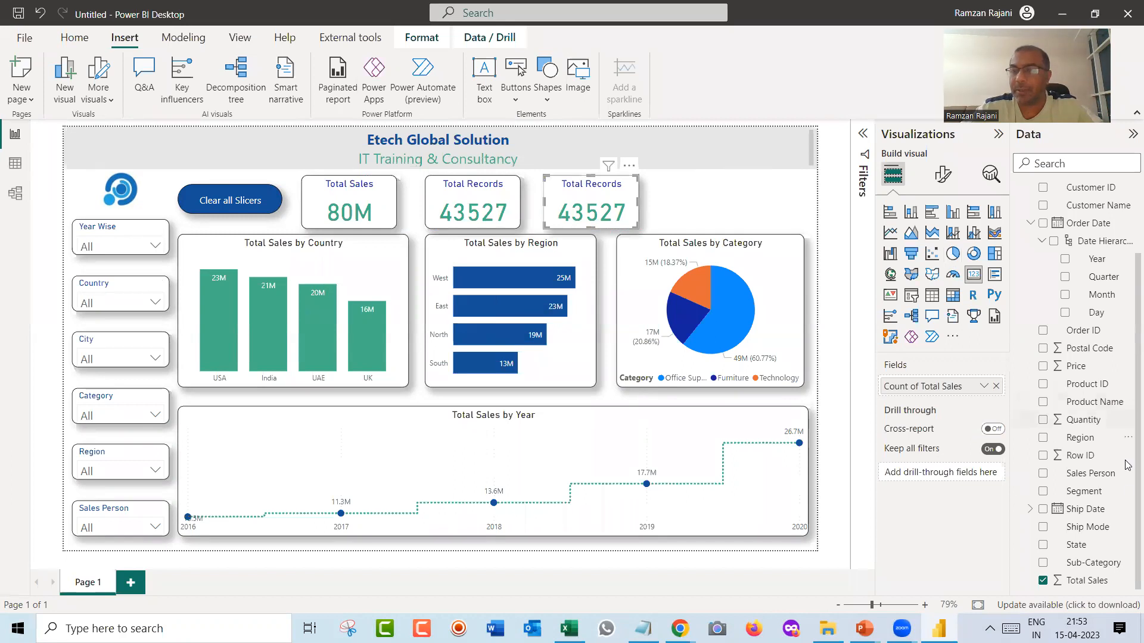
pyautogui.click(1043, 581)
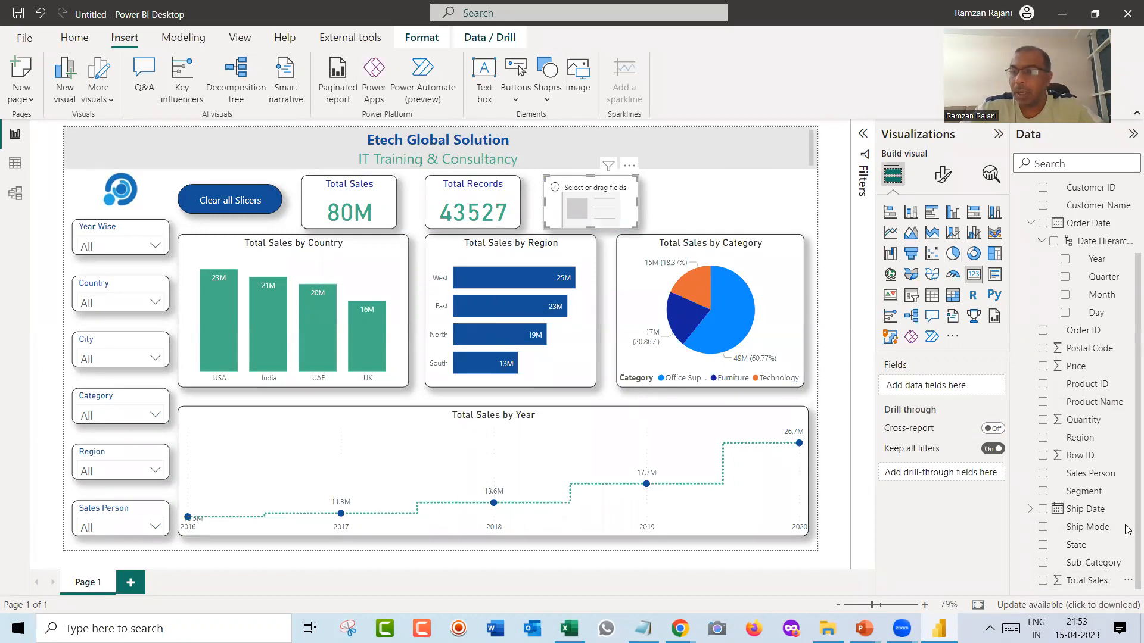
pyautogui.scroll(3, 1129, 417)
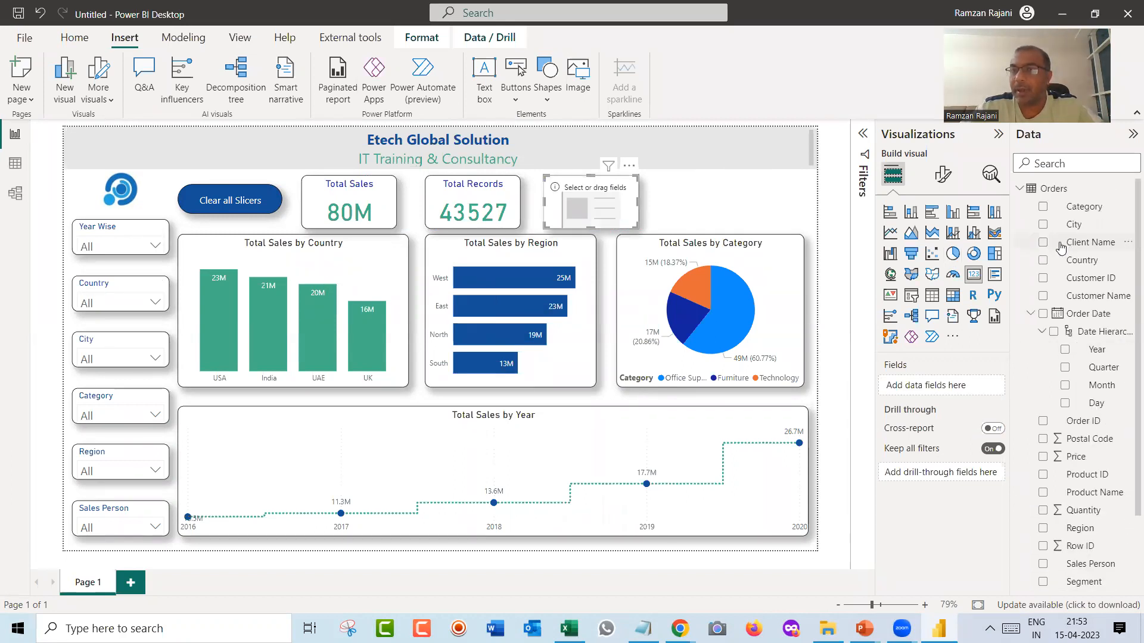
pyautogui.click(1043, 261)
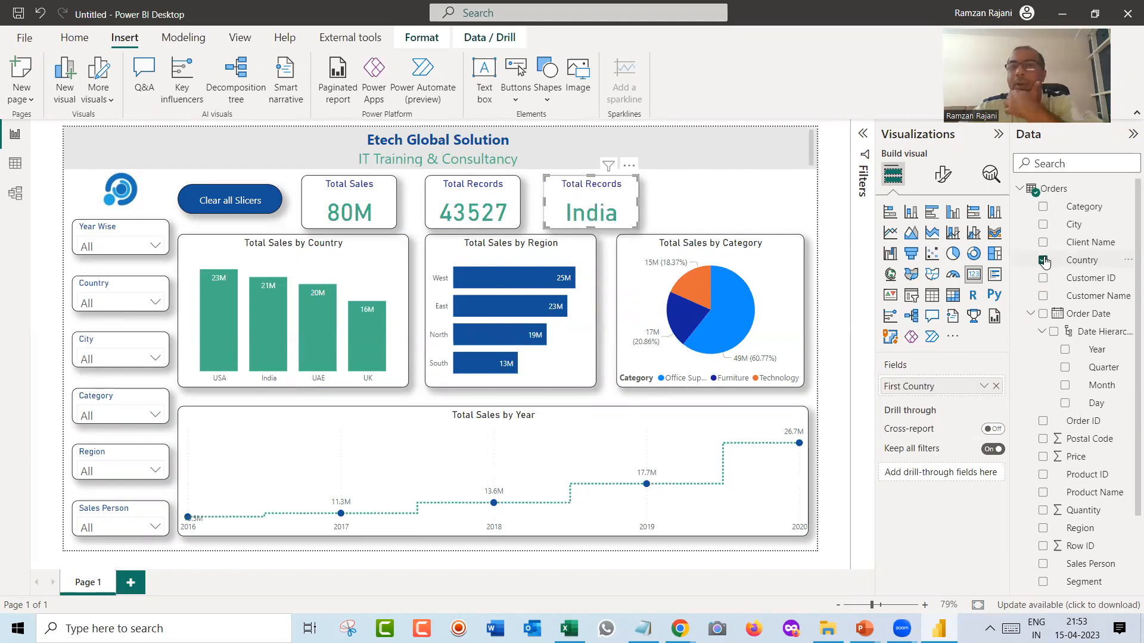
pyautogui.click(984, 386)
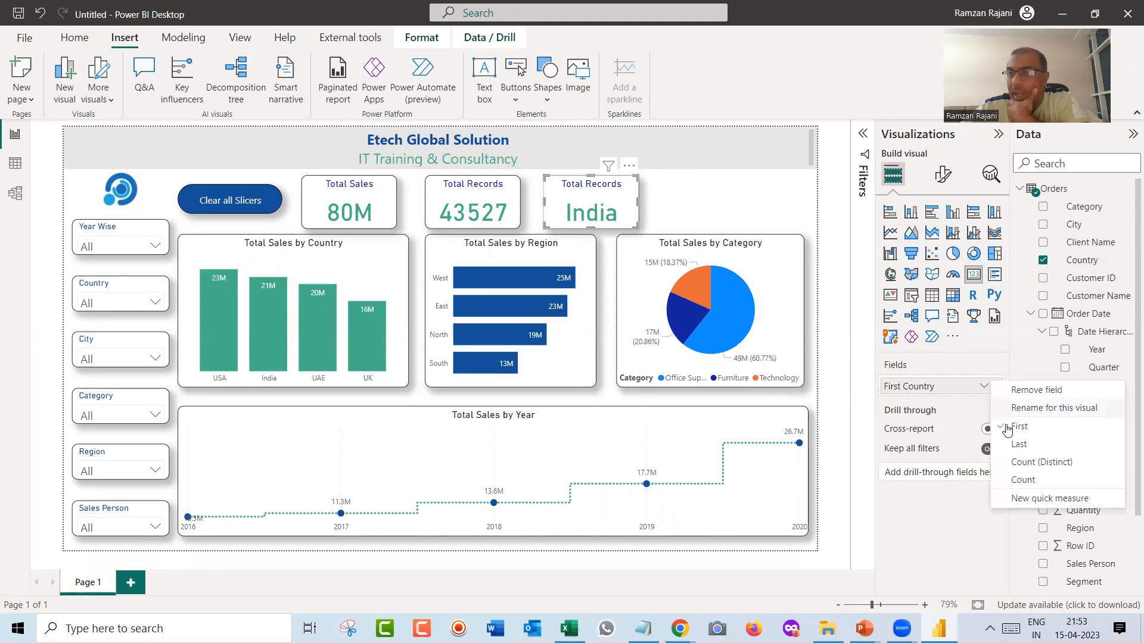
pyautogui.click(1008, 462)
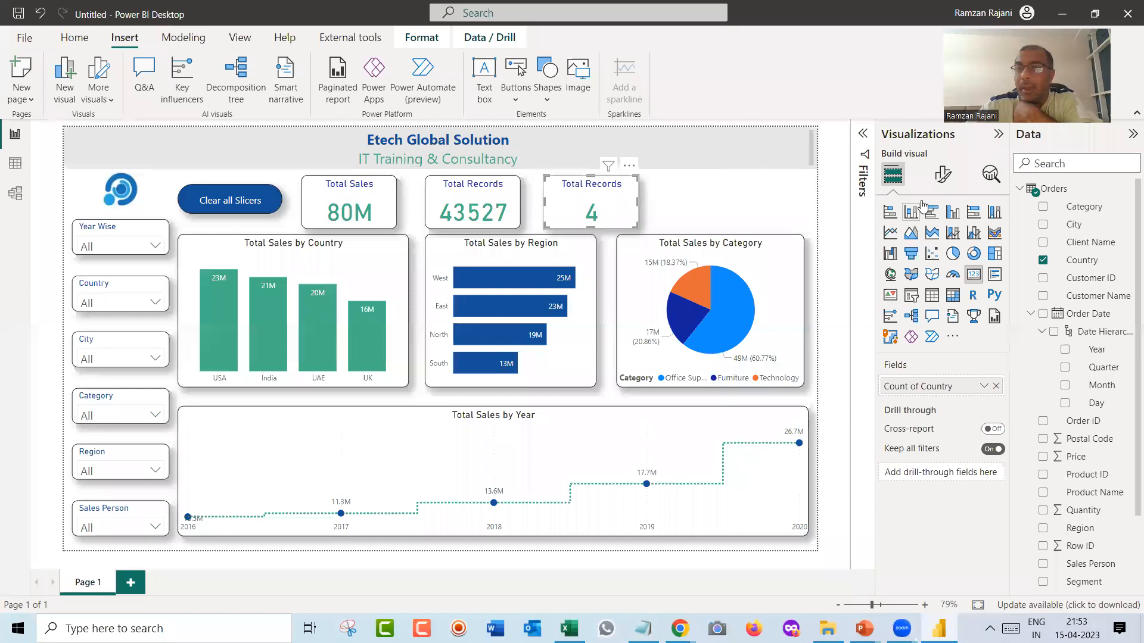
# Change the title text of the country count card to "Unique Country".
pyautogui.click(943, 177)
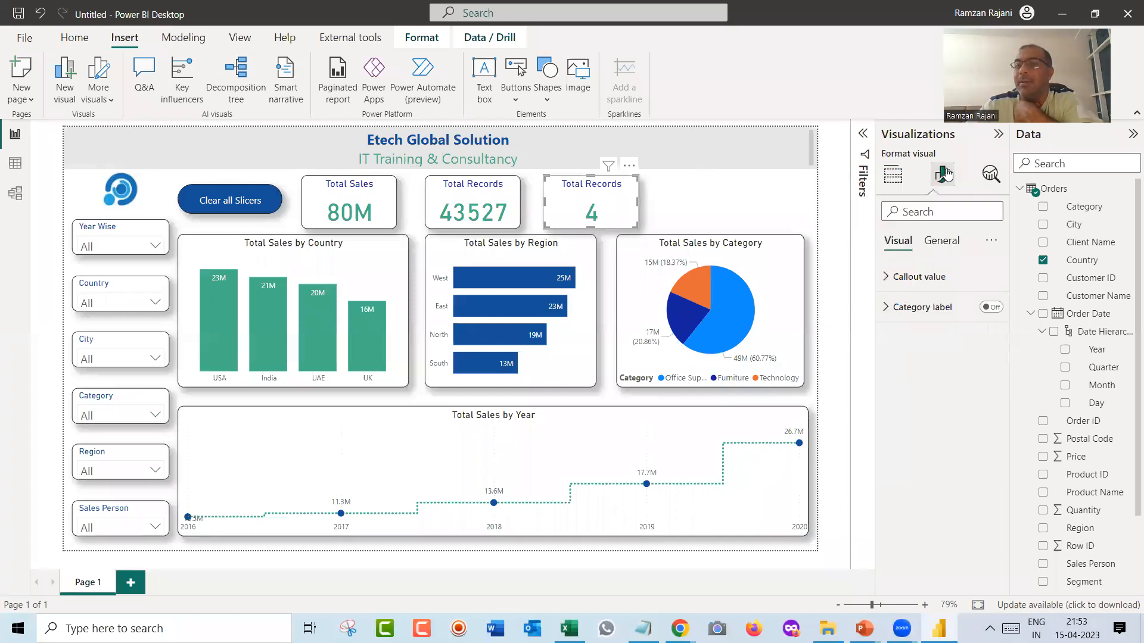
pyautogui.click(941, 241)
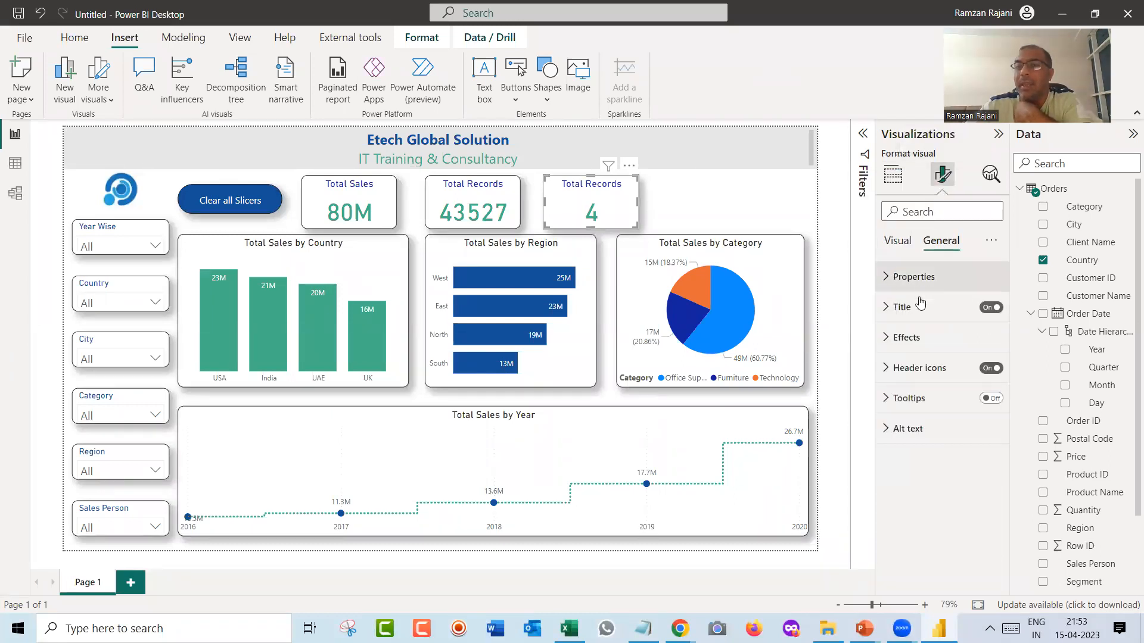
pyautogui.click(922, 307)
pyautogui.click(920, 379)
pyautogui.hotkey('ctrl', 'a')
pyautogui.write('b')
pyautogui.press('BackSpace')
pyautogui.write('Uni')
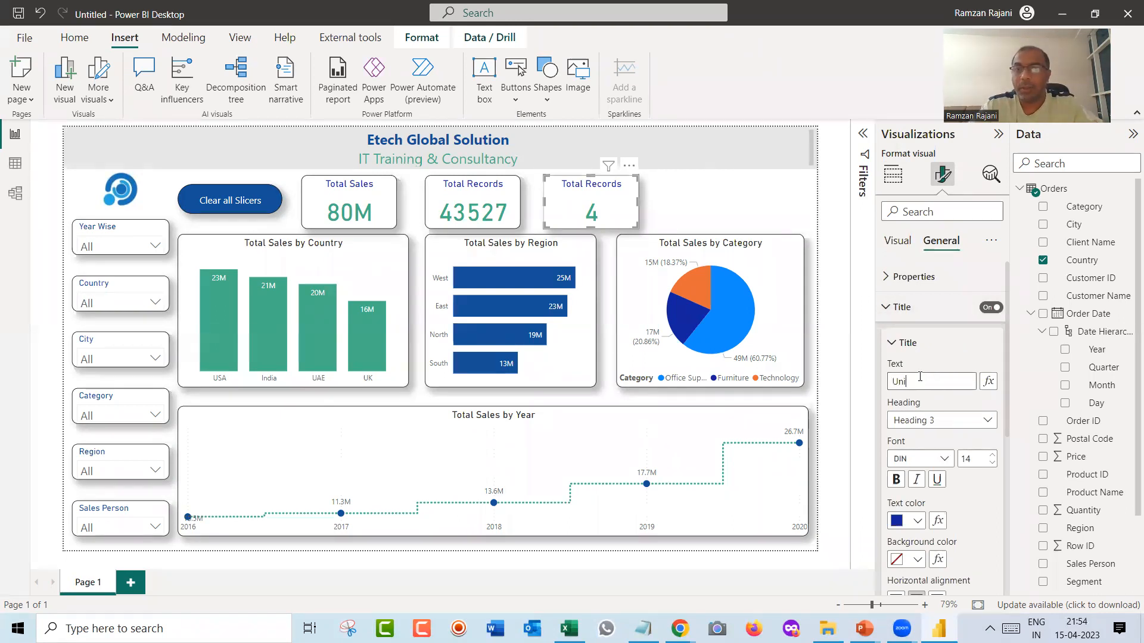
pyautogui.write('que Country')
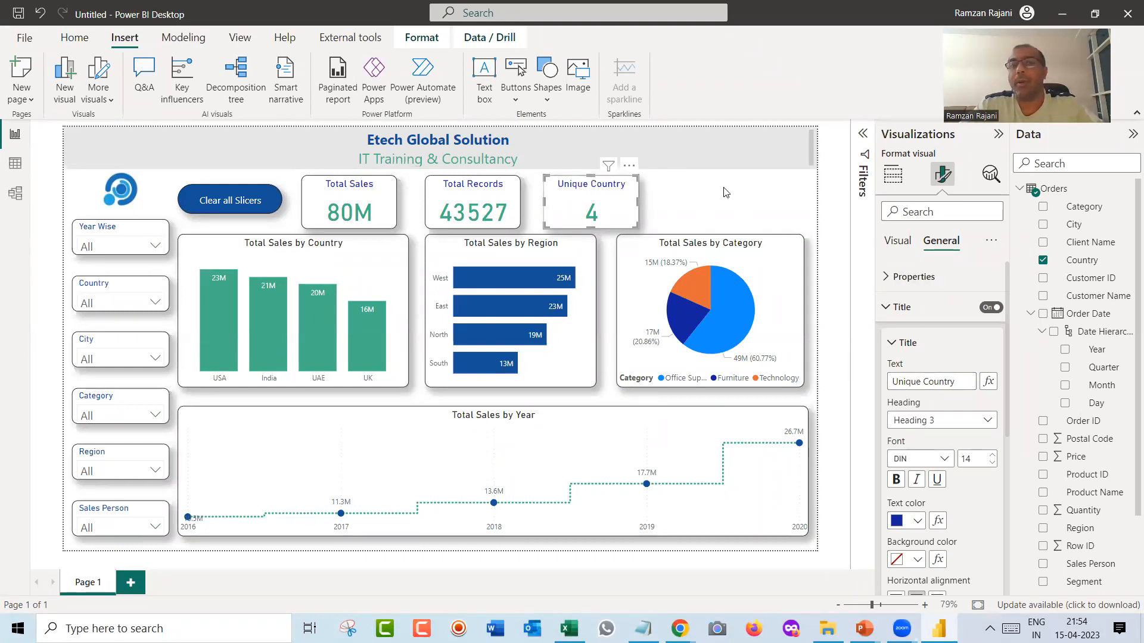
# Duplicate the Unique Country card to its right and replace the copy's field with Sales Person summarized as Count (Distinct).
pyautogui.hotkey('ctrl', 'c')
pyautogui.hotkey('ctrl', 'v')
pyautogui.moveTo(616, 201); pyautogui.dragTo(730, 197)
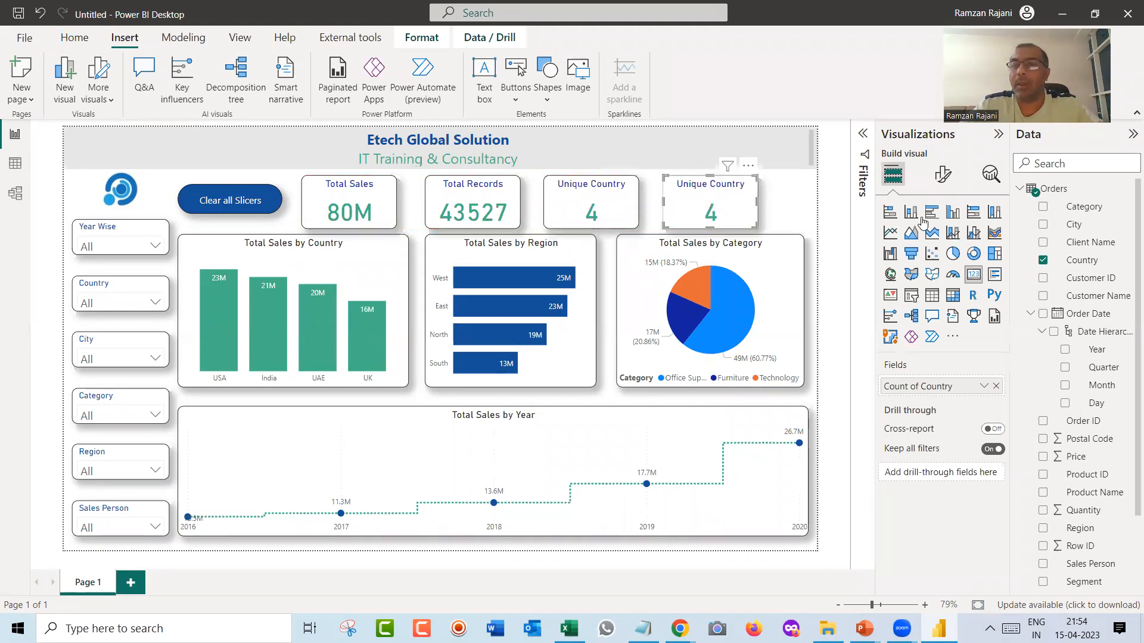
pyautogui.click(1044, 261)
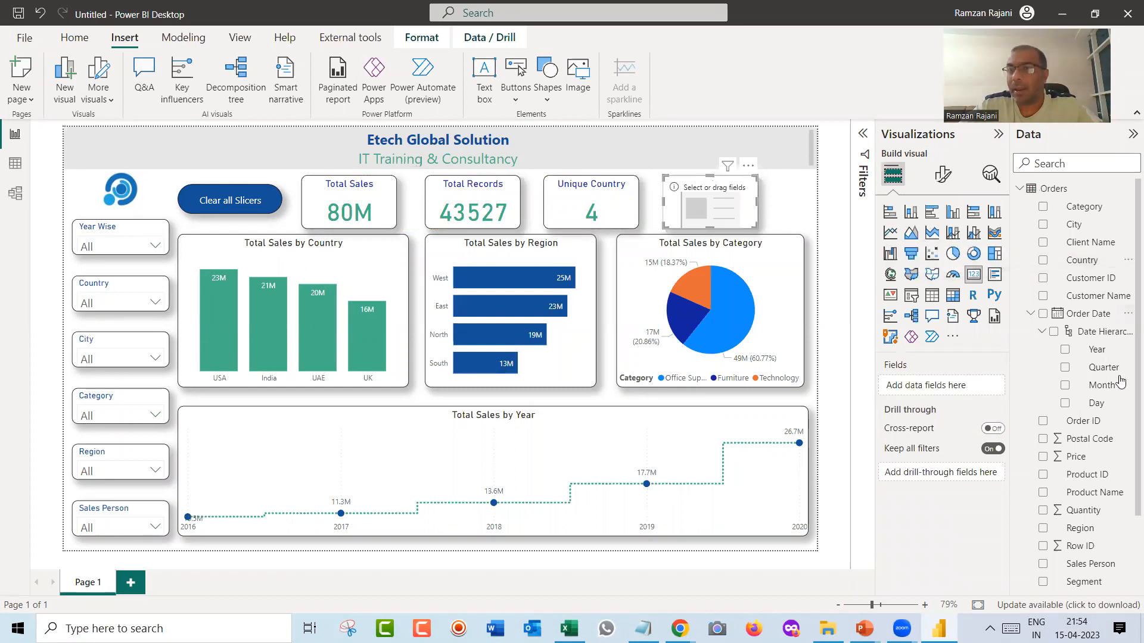
pyautogui.click(1043, 564)
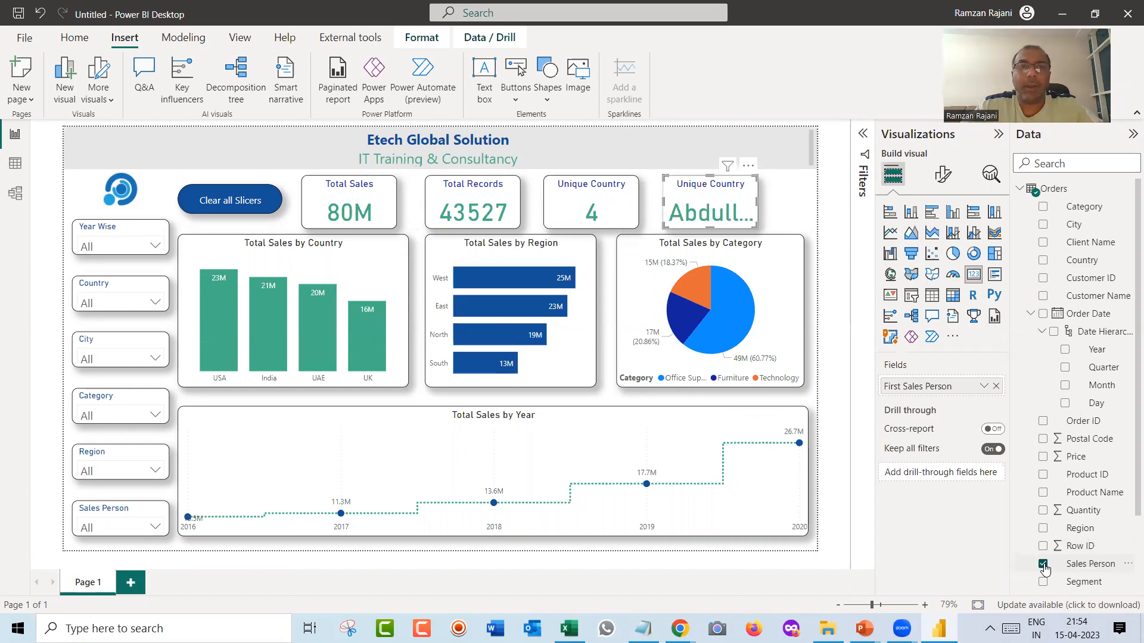
pyautogui.click(984, 388)
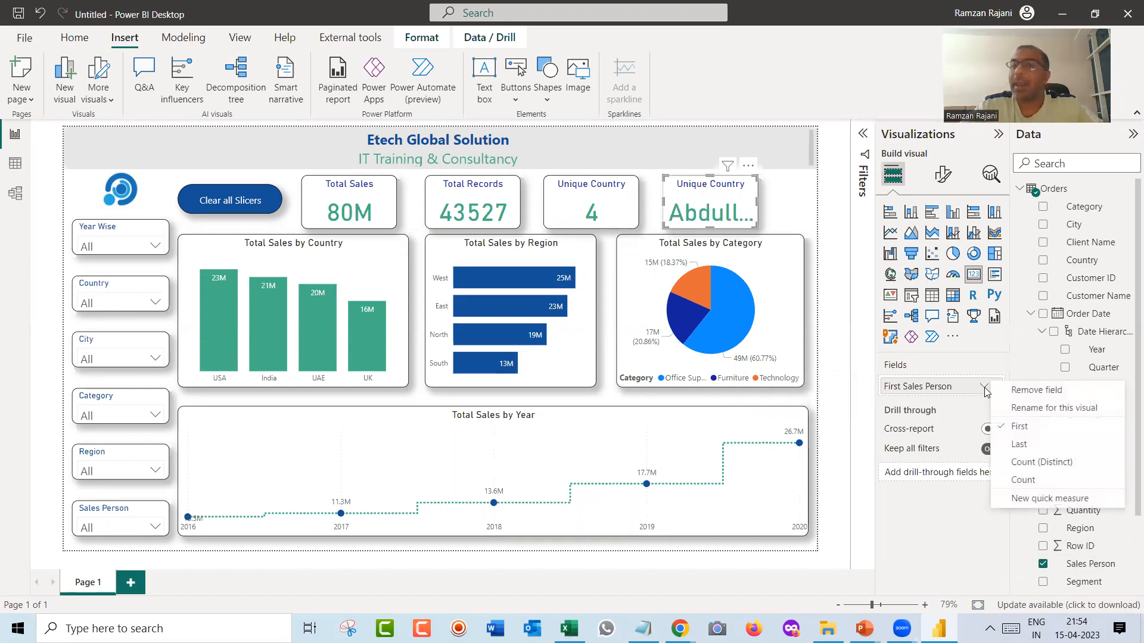
pyautogui.click(1018, 463)
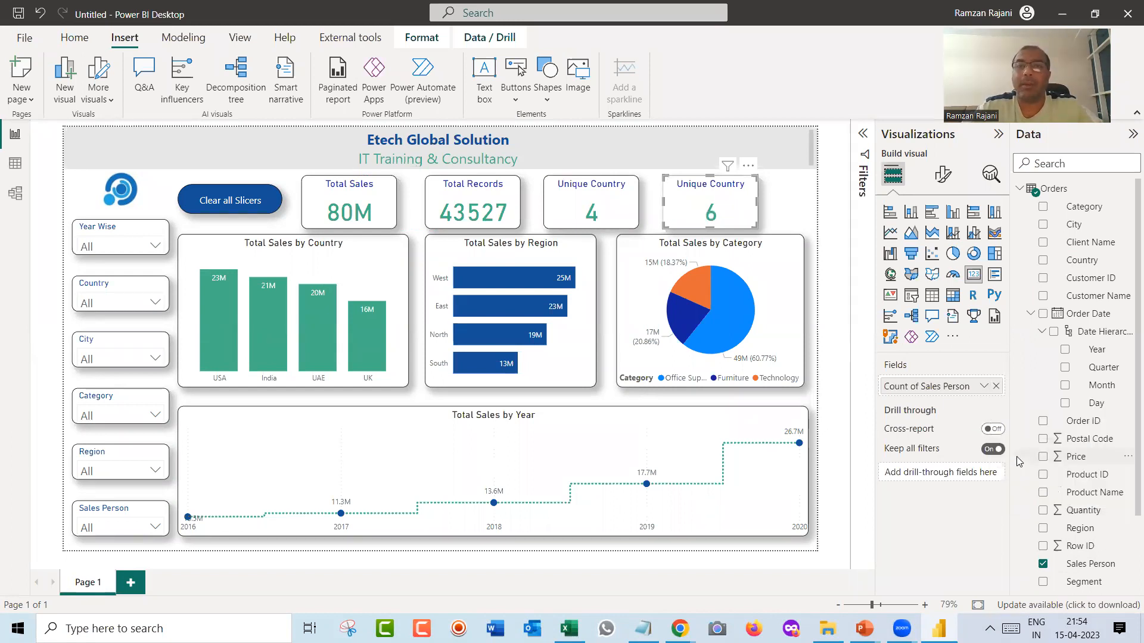
# Change the title text of the salesperson count card to "Sales Person".
pyautogui.click(942, 174)
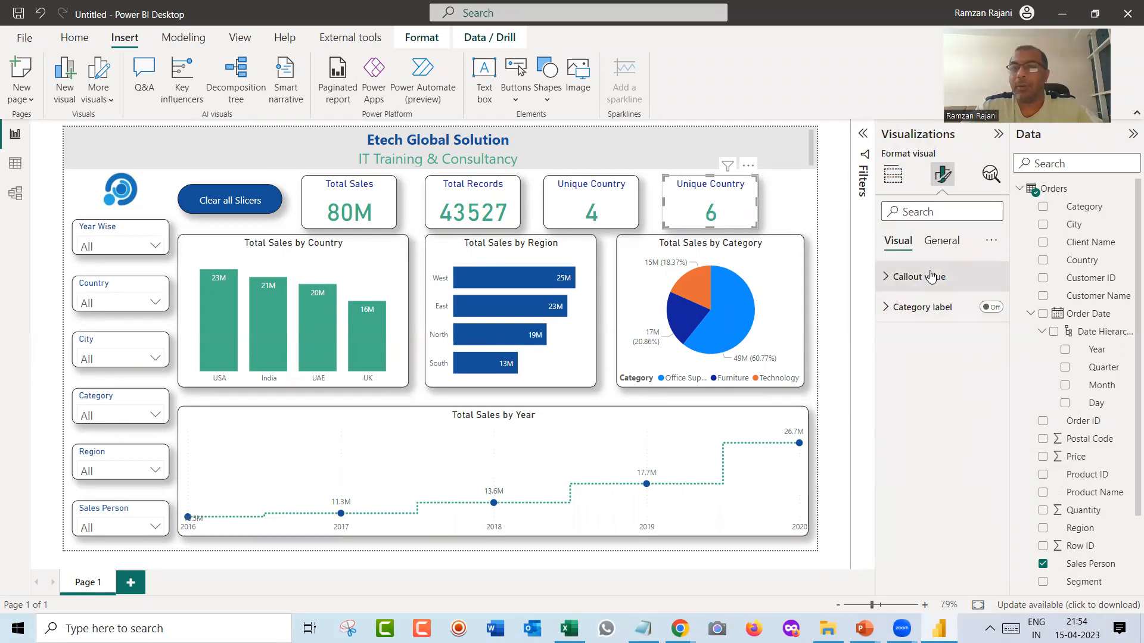
pyautogui.click(941, 241)
pyautogui.click(929, 307)
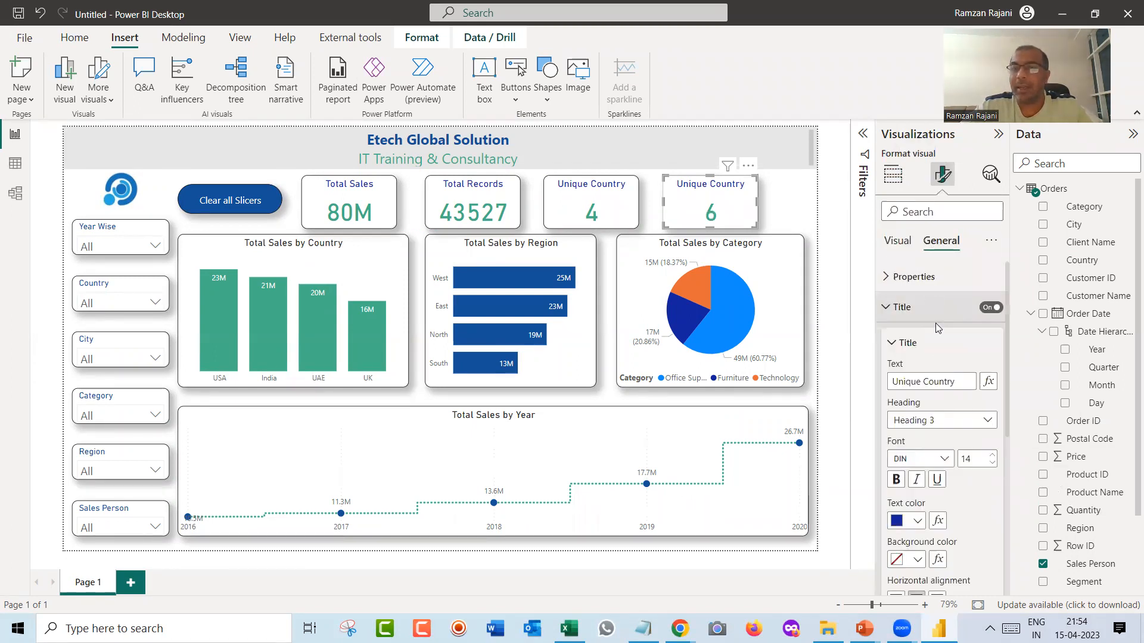
pyautogui.doubleClick(930, 380)
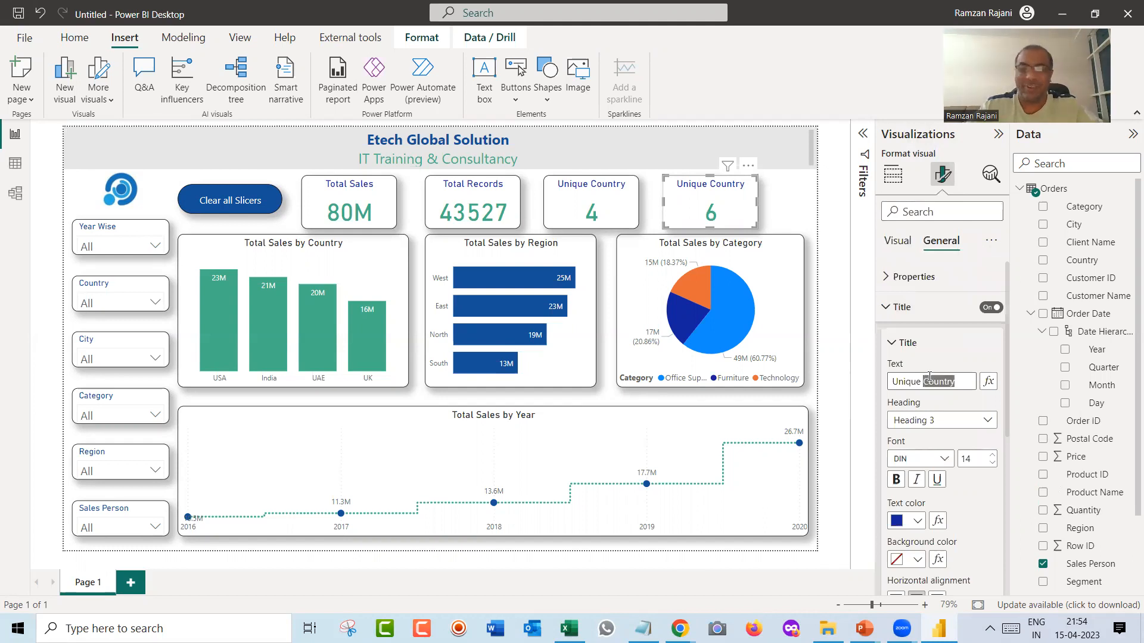
pyautogui.write('Person')
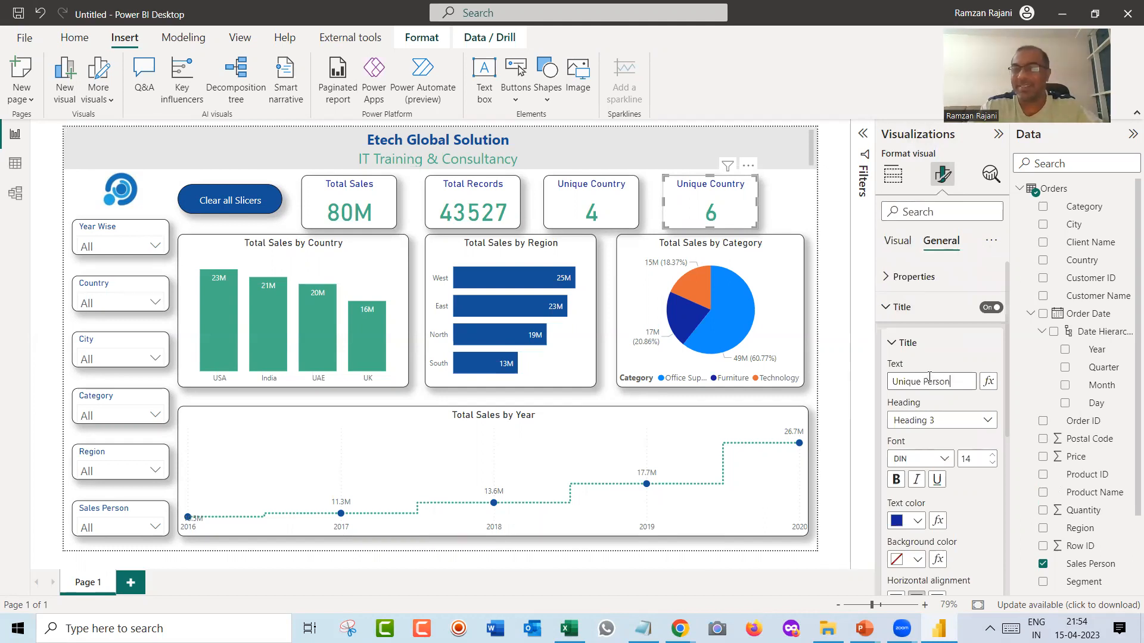
pyautogui.doubleClick(905, 381)
pyautogui.write('Sales')
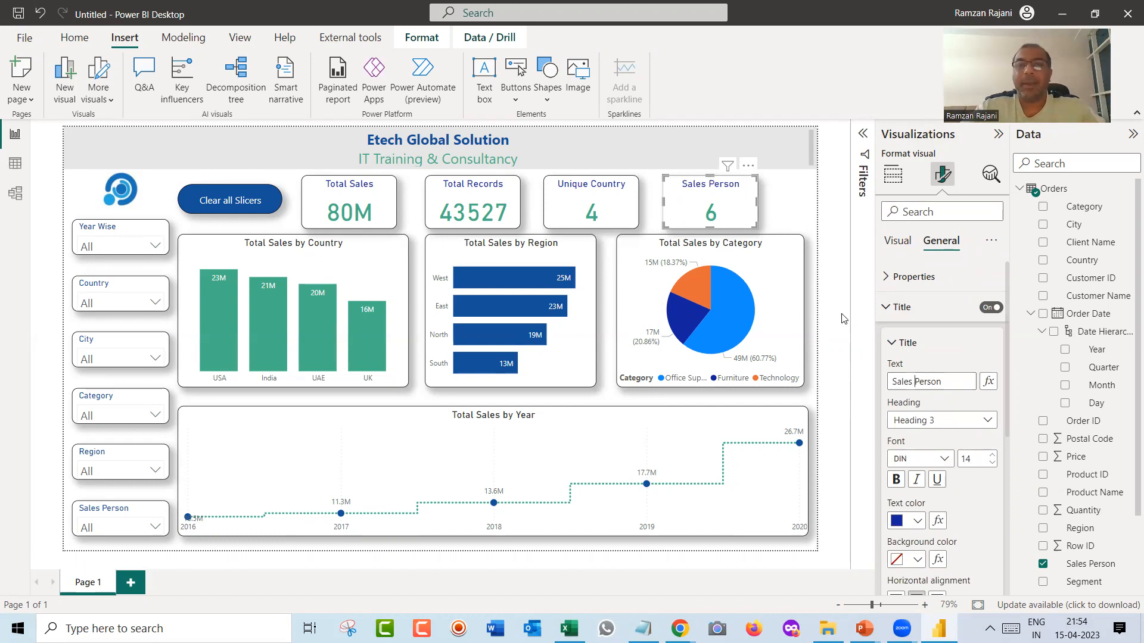
# Align the tops of the Total Sales, Total Records, Unique Country and Sales Person cards and distribute them horizontally.
pyautogui.click(843, 319)
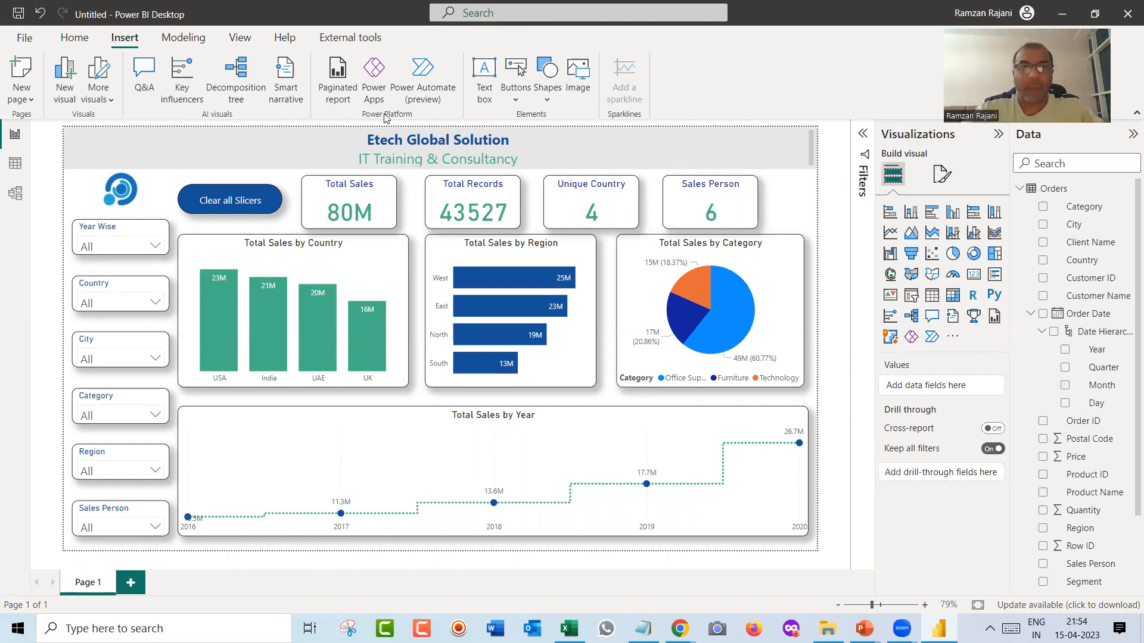
pyautogui.click(314, 187)
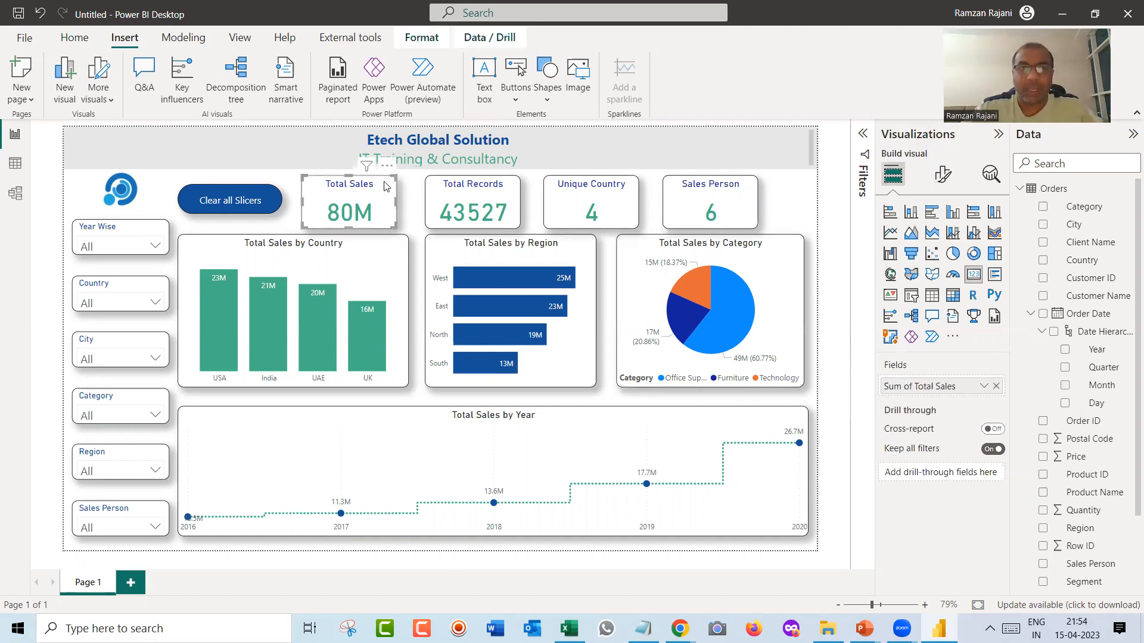
pyautogui.keyDown('ctrl'); pyautogui.click(437, 199); pyautogui.keyUp('ctrl')
pyautogui.keyDown('ctrl'); pyautogui.click(632, 197); pyautogui.keyUp('ctrl')
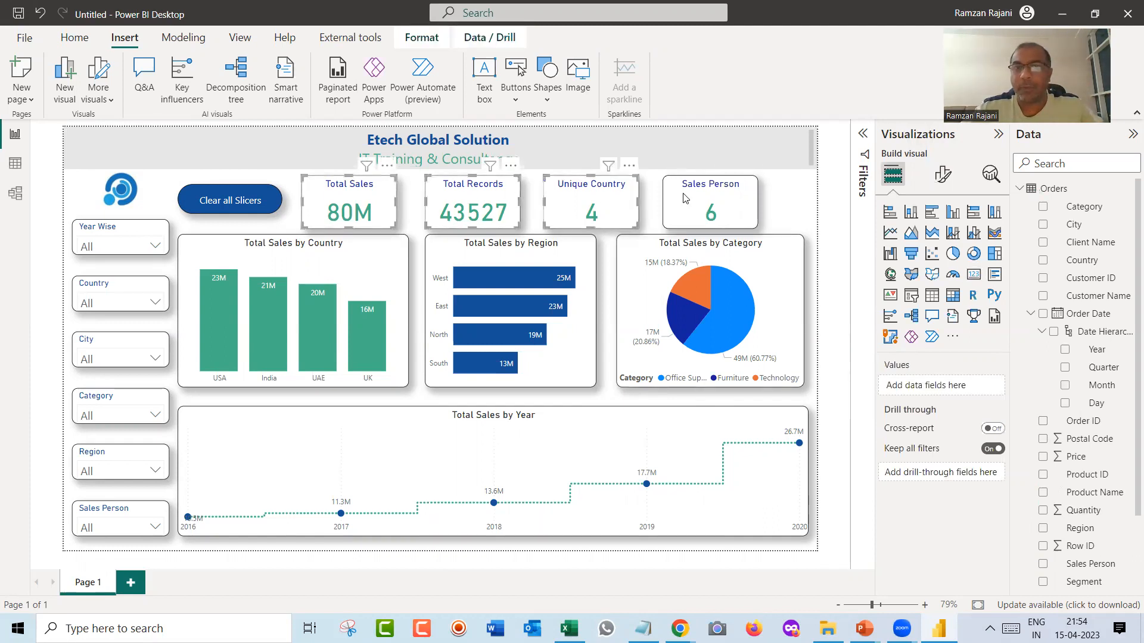
pyautogui.keyDown('ctrl'); pyautogui.click(681, 199); pyautogui.keyUp('ctrl')
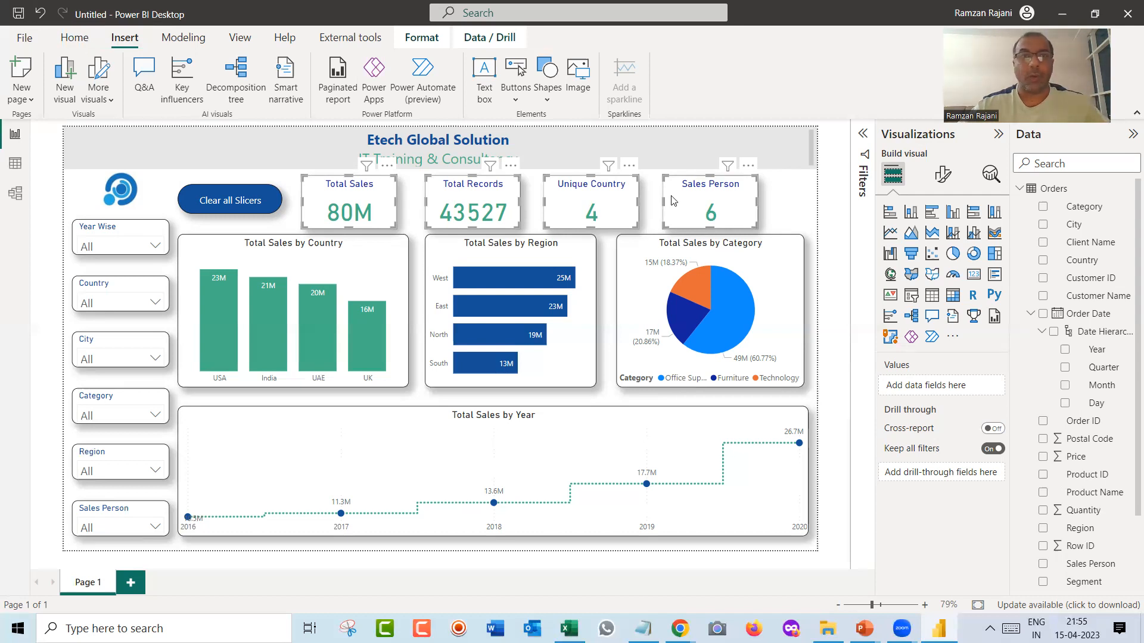
pyautogui.click(425, 37)
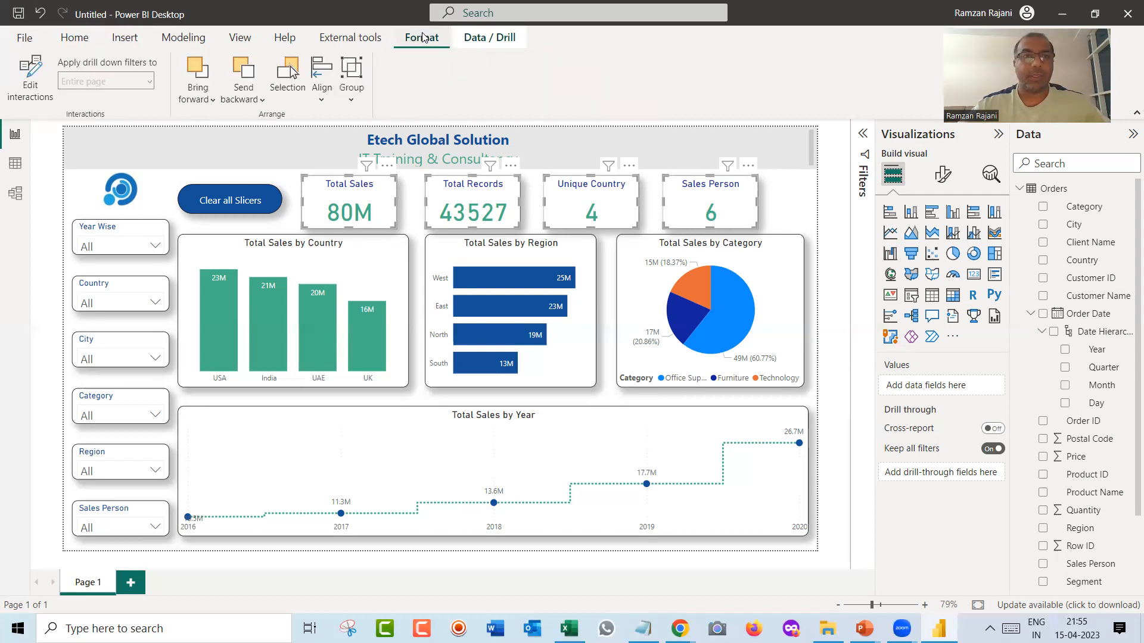
pyautogui.click(325, 94)
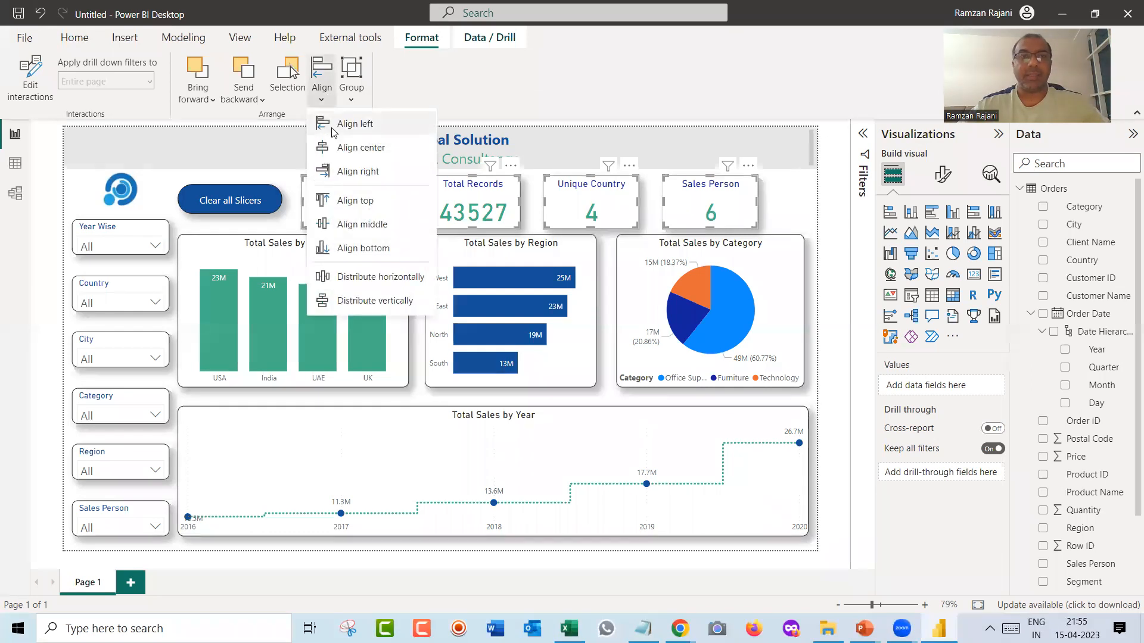
pyautogui.click(354, 201)
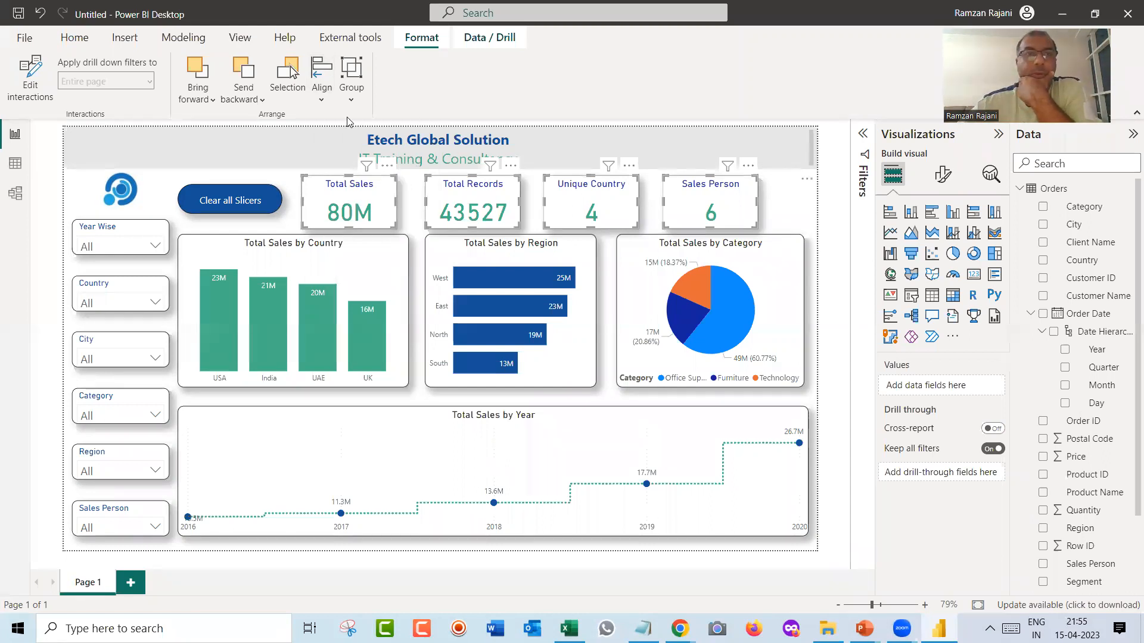
pyautogui.click(322, 102)
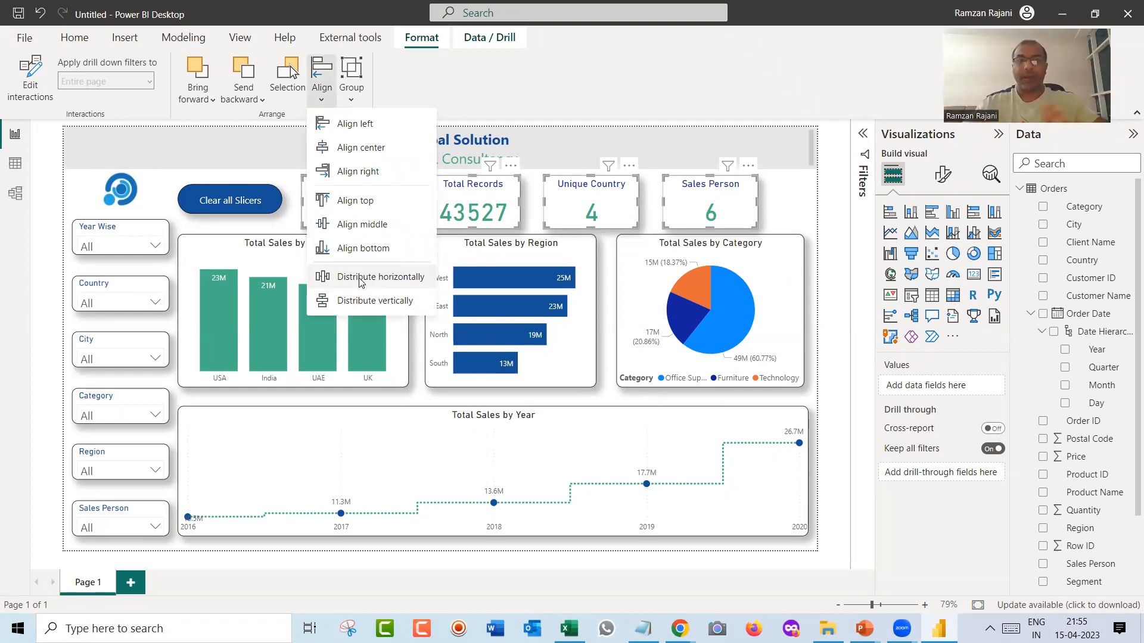
pyautogui.click(361, 277)
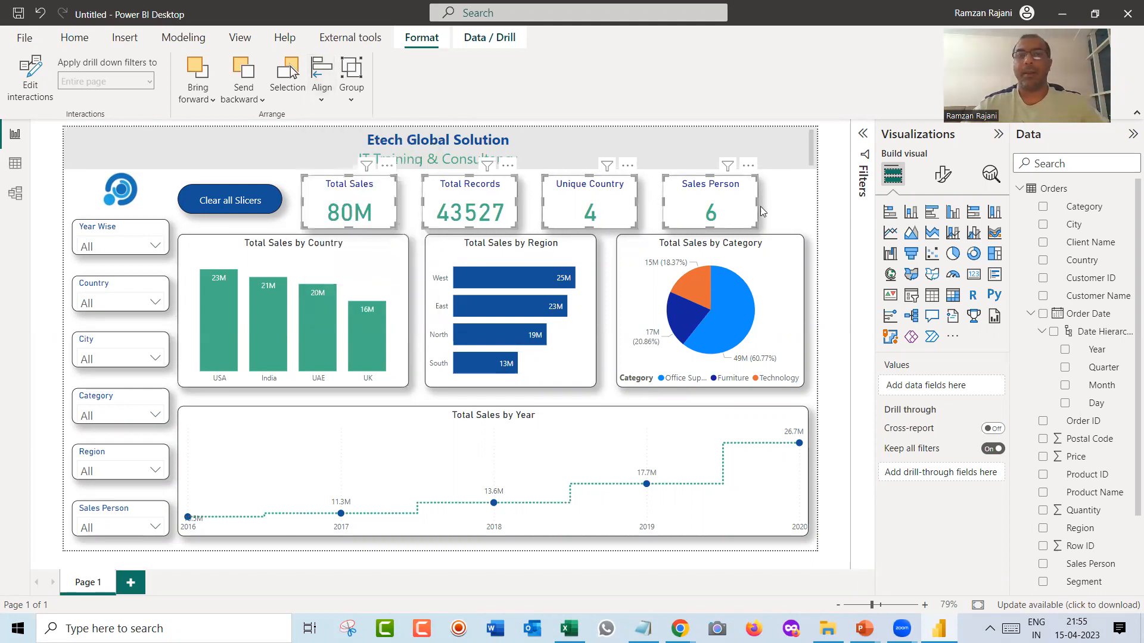
pyautogui.click(784, 212)
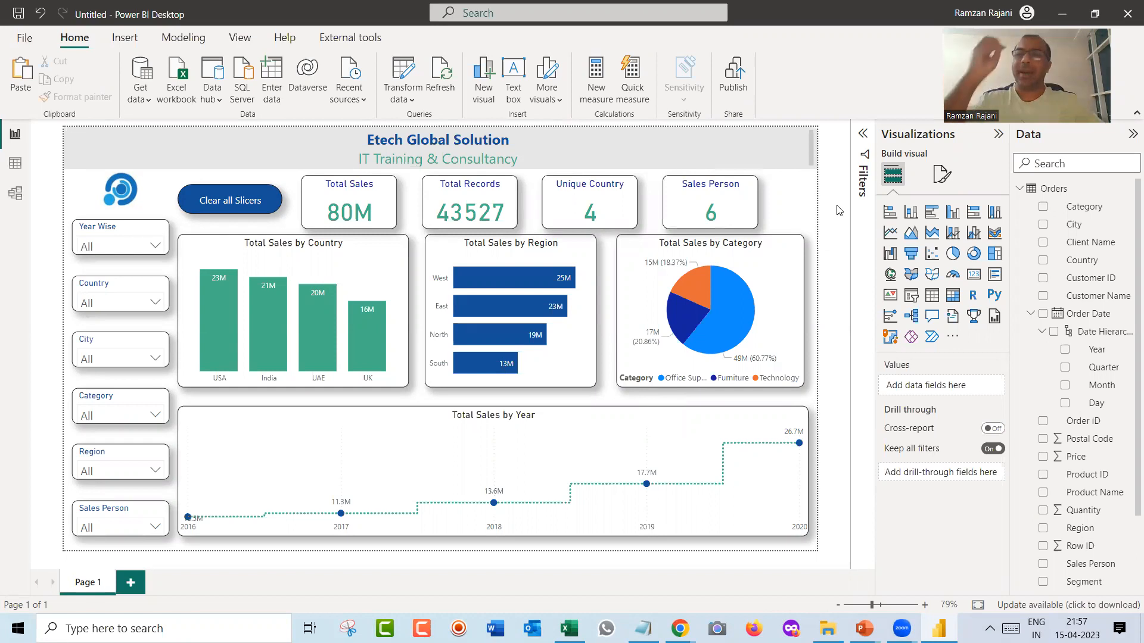
# Save the report as a Power BI file named "Etech Company Dashboard" in the Downloads folder.
pyautogui.hotkey('ctrl', 's')
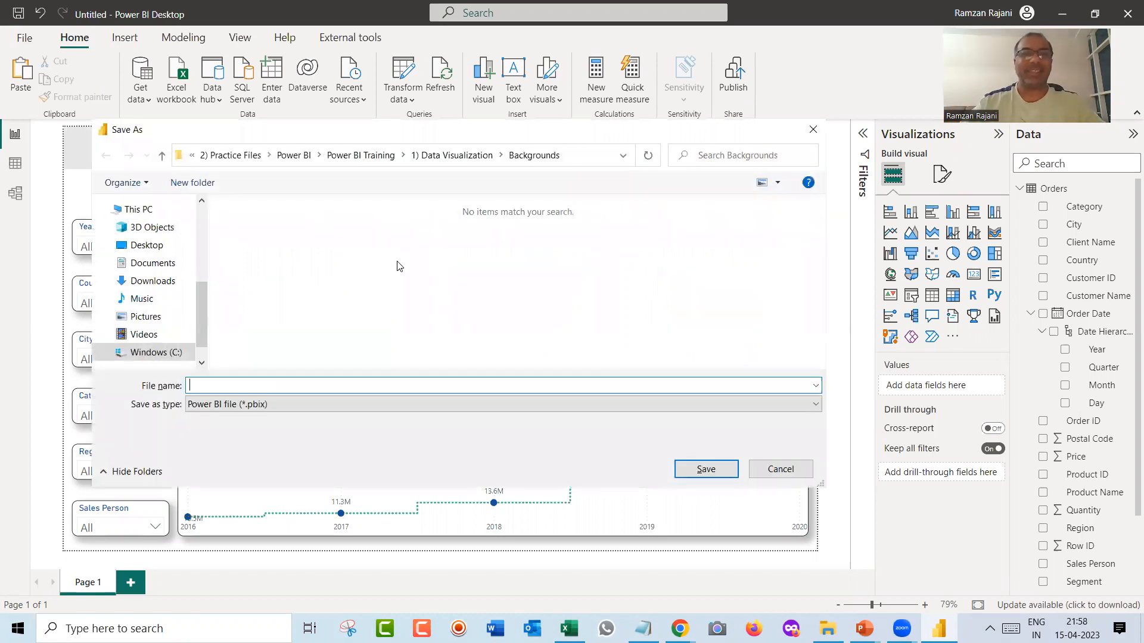
pyautogui.click(149, 280)
pyautogui.write('Etech')
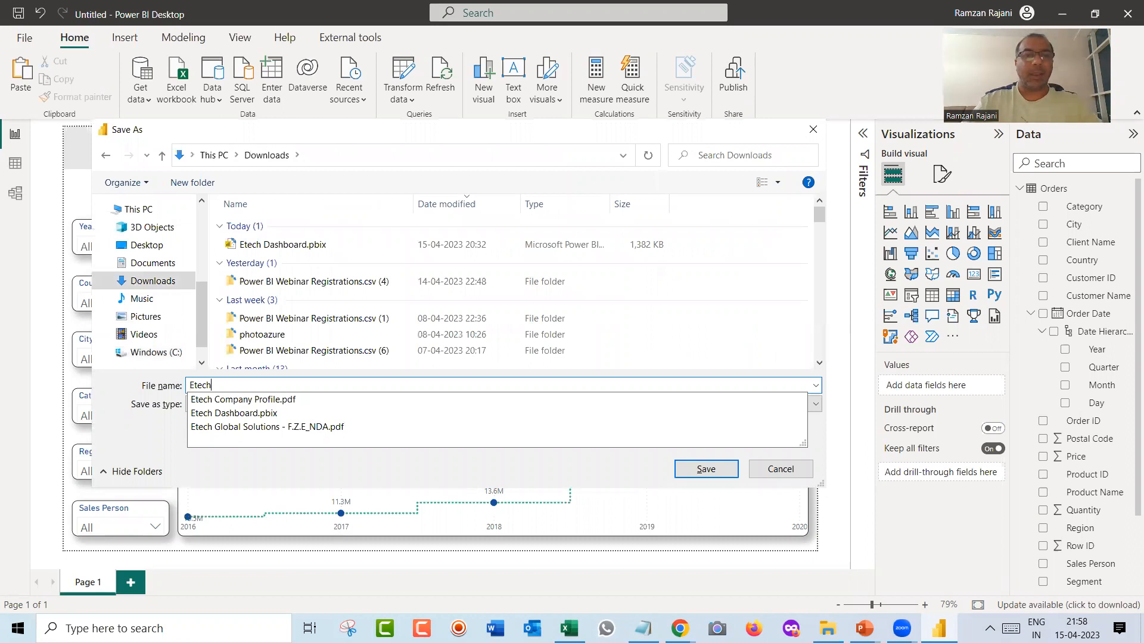
pyautogui.press('Down')
pyautogui.press('BackSpace')
pyautogui.press('BackSpace')
pyautogui.press('BackSpace')
pyautogui.press('BackSpace')
pyautogui.press('BackSpace')
pyautogui.press('BackSpace')
pyautogui.press('BackSpace')
pyautogui.press('BackSpace')
pyautogui.press('BackSpace')
pyautogui.press('BackSpace')
pyautogui.press('BackSpace')
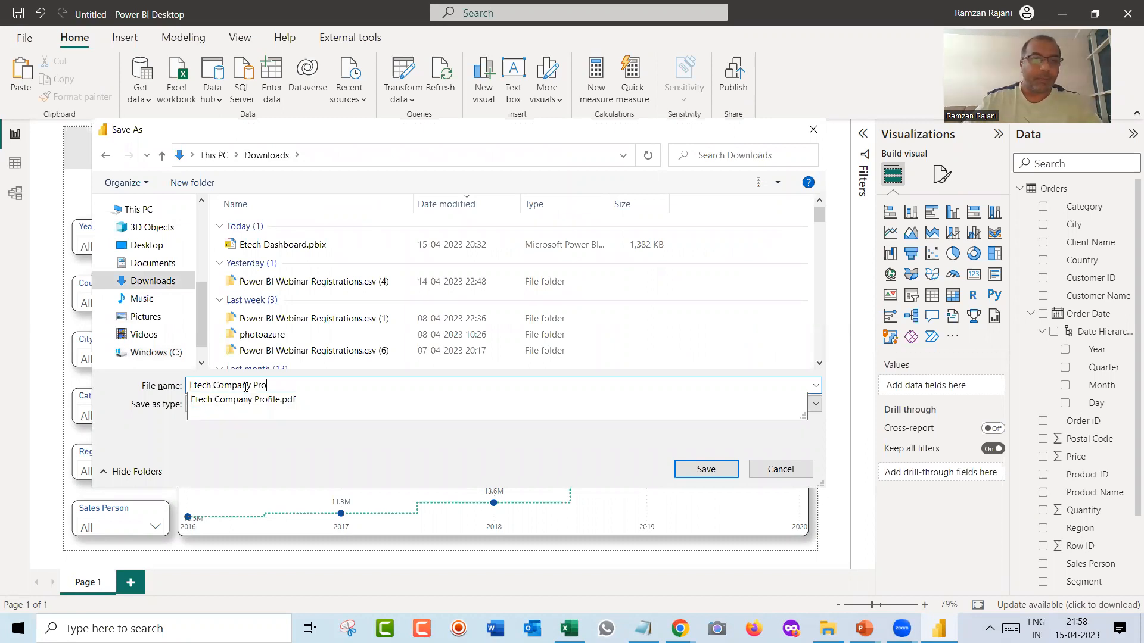
pyautogui.write('Dashboard')
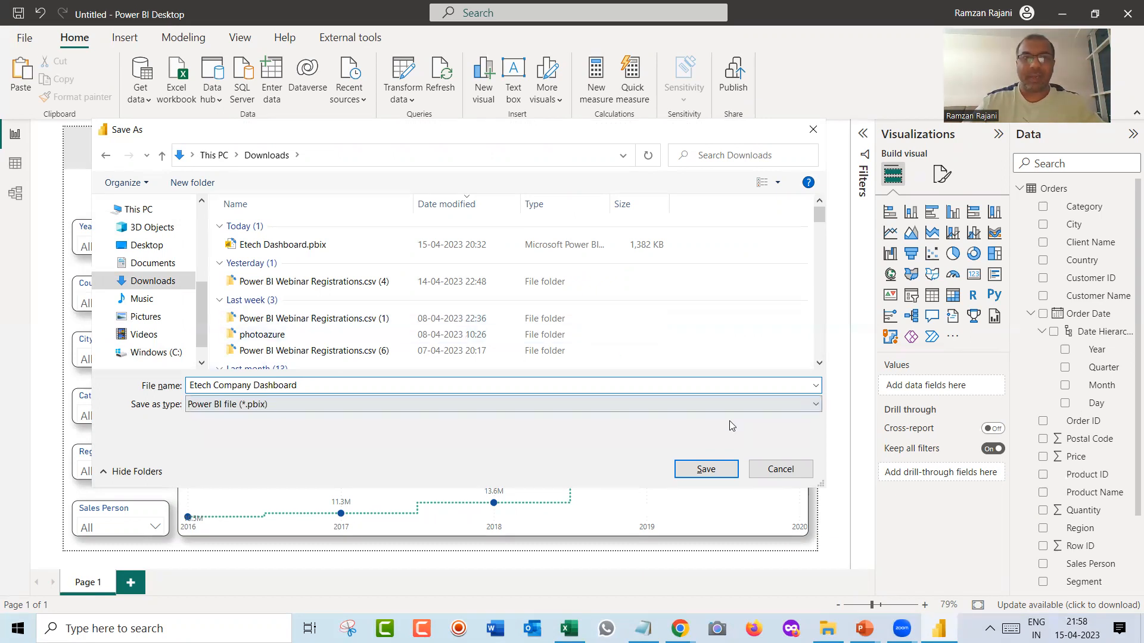
pyautogui.click(686, 466)
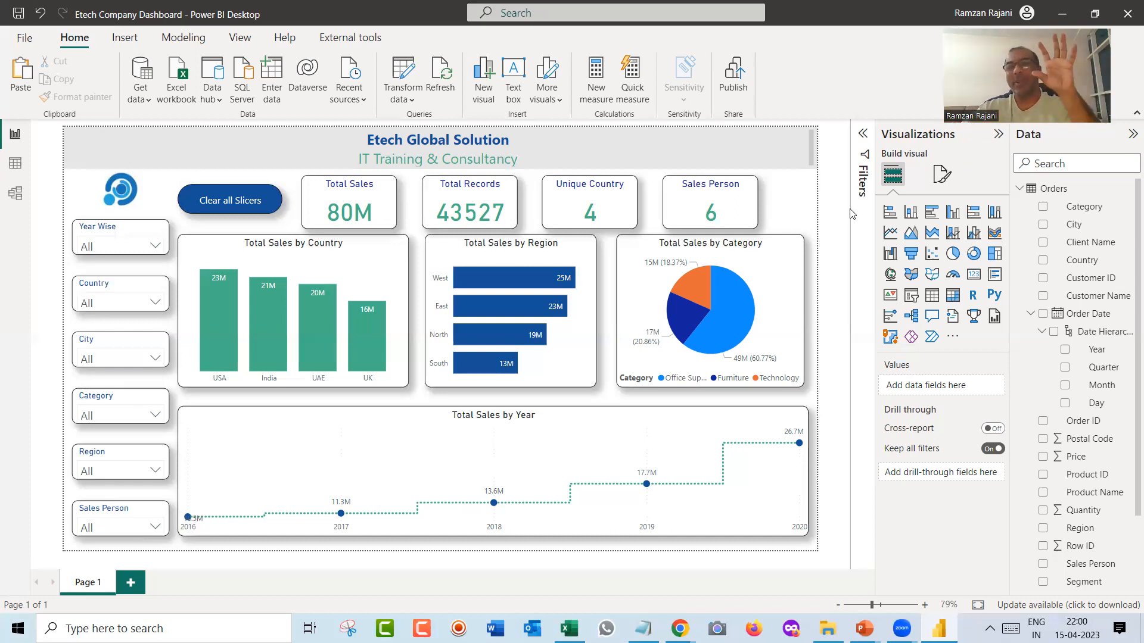
# Publish the report to My workspace, saving the pending changes, and open the published copy in the Power BI service.
pyautogui.click(736, 89)
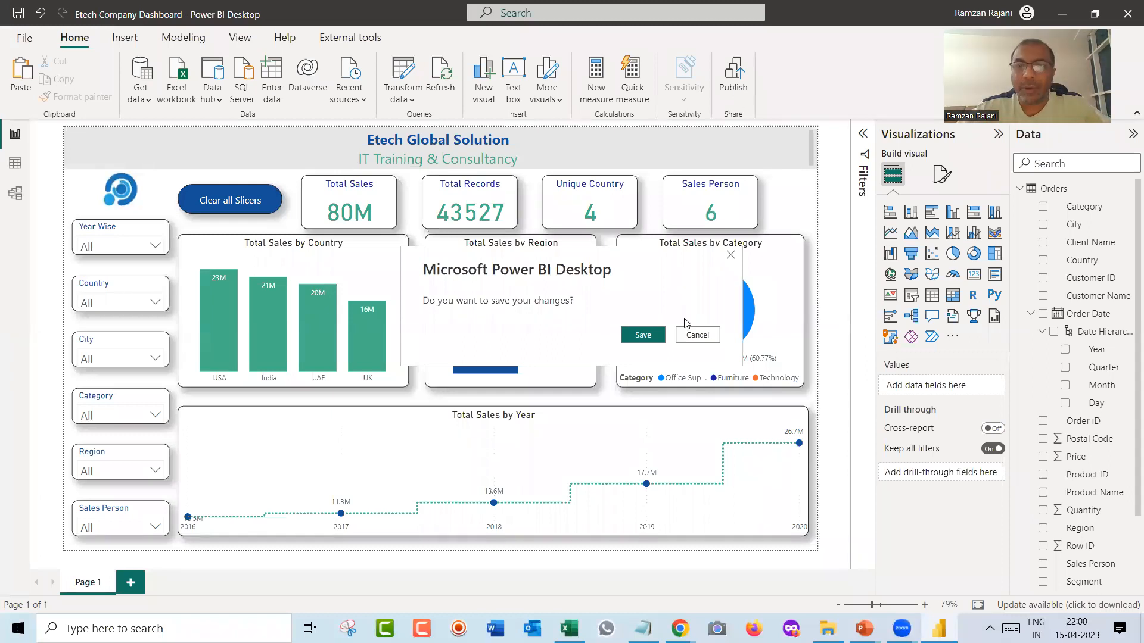
pyautogui.click(652, 338)
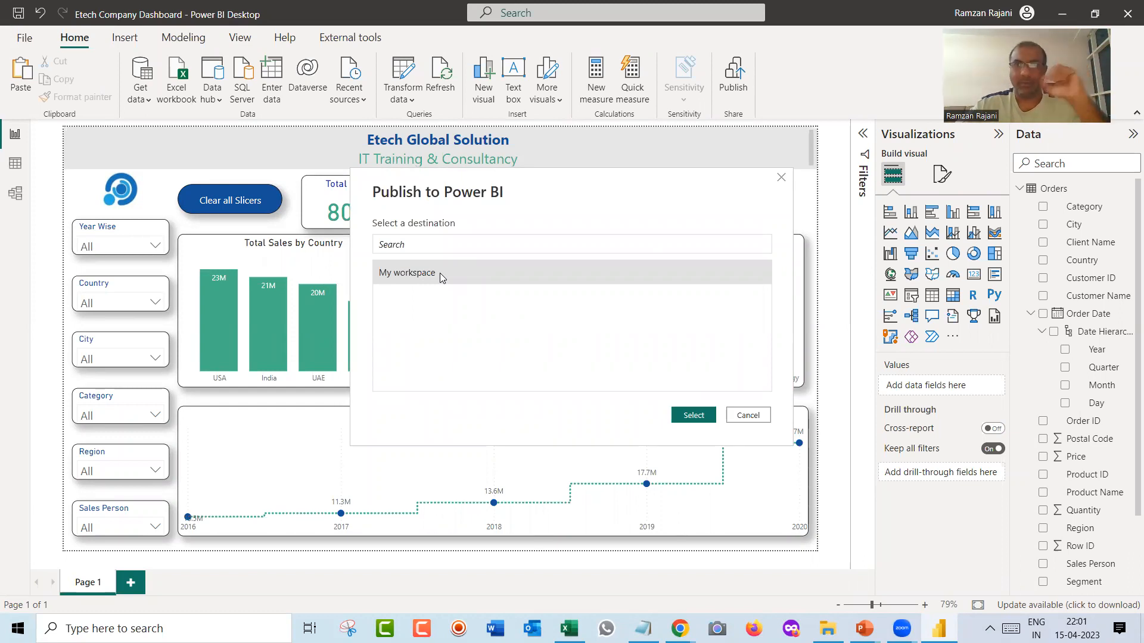
pyautogui.click(691, 416)
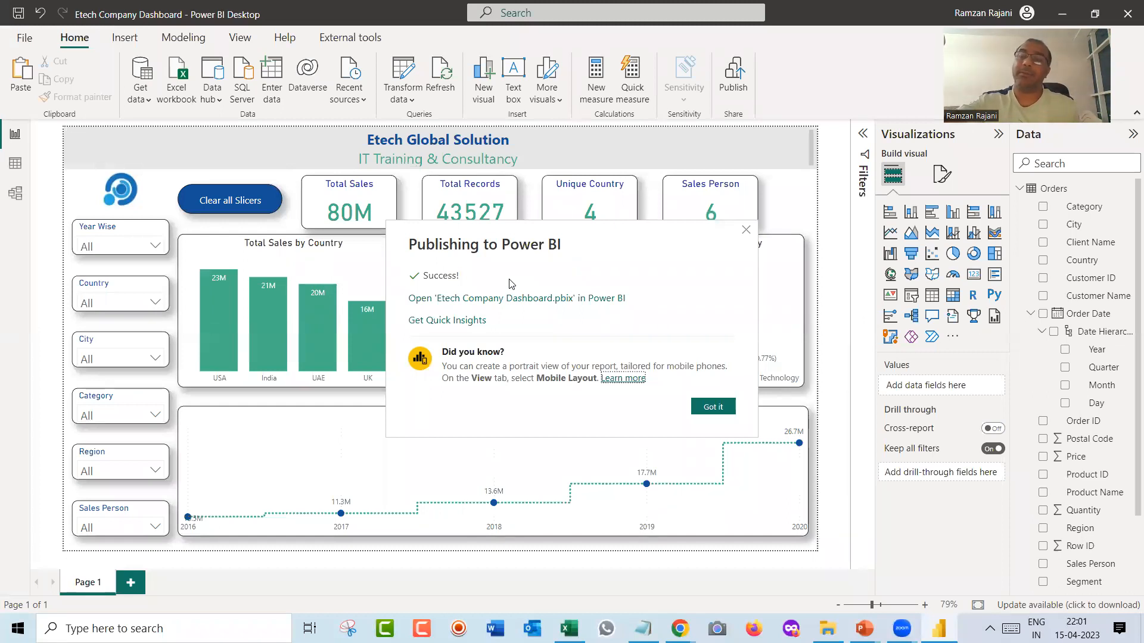
pyautogui.click(482, 303)
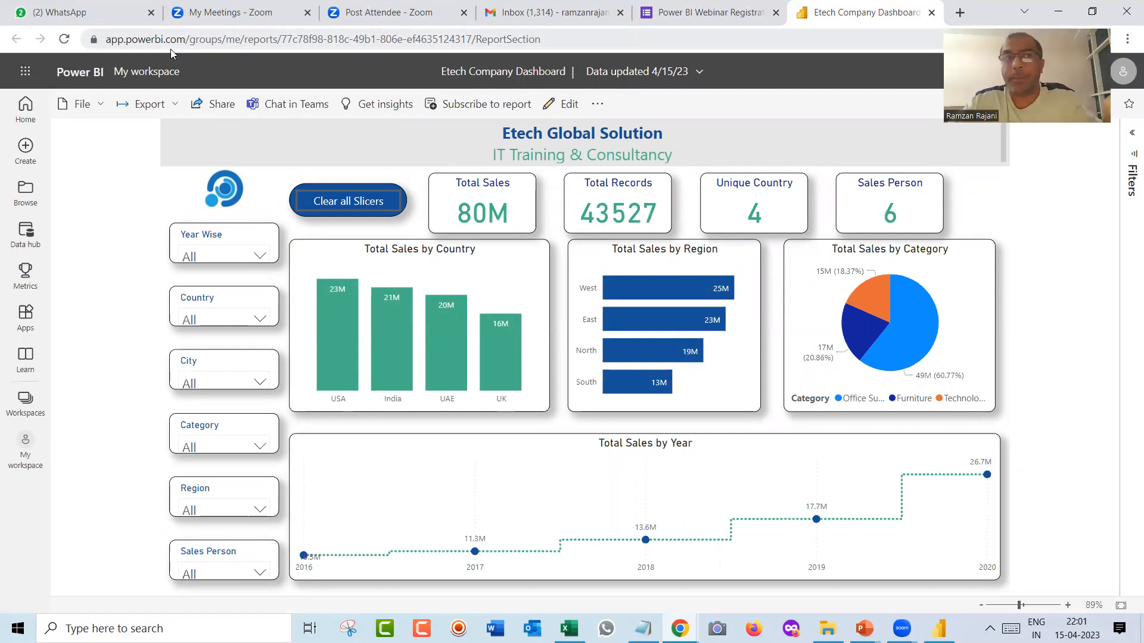
# Create a public web embed code for the published report and copy its shareable link.
pyautogui.click(93, 113)
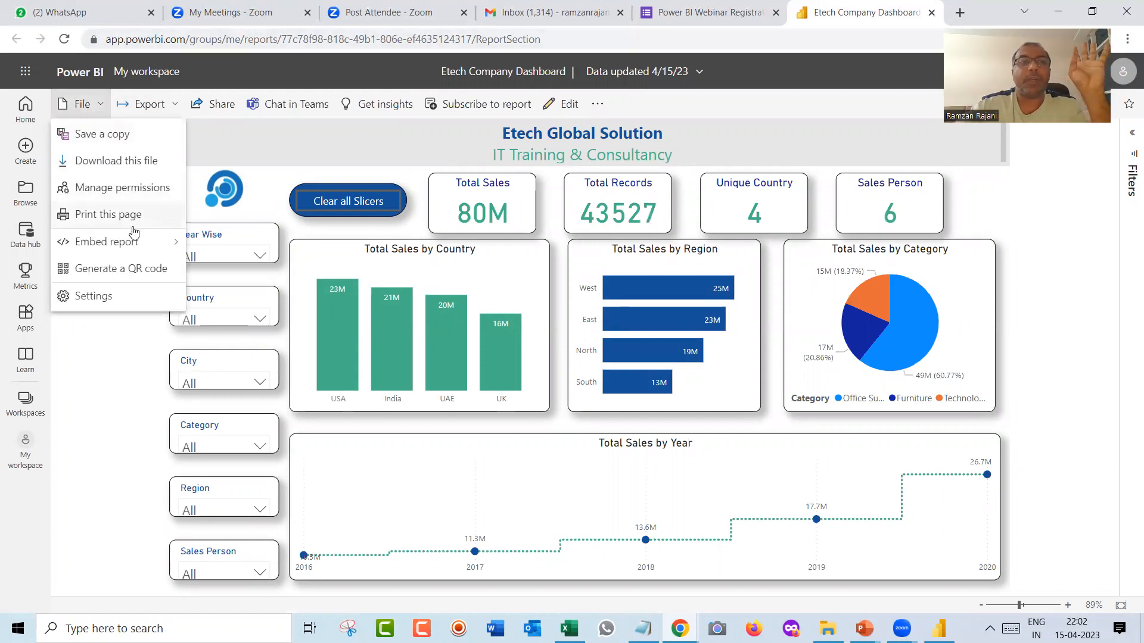
pyautogui.moveTo(137, 241)
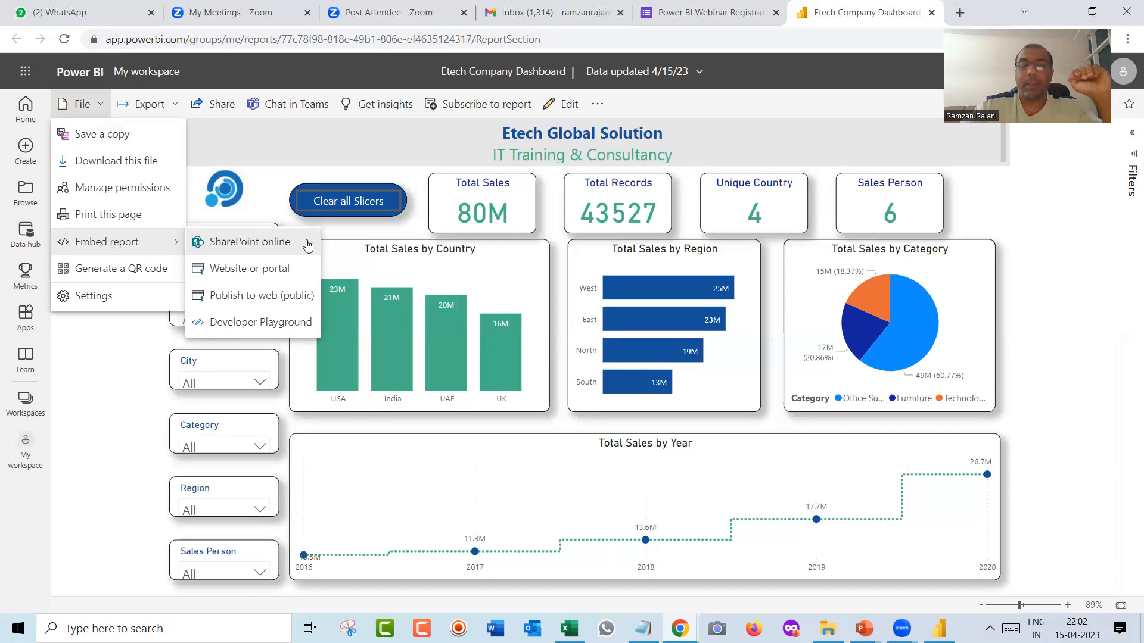
pyautogui.click(263, 305)
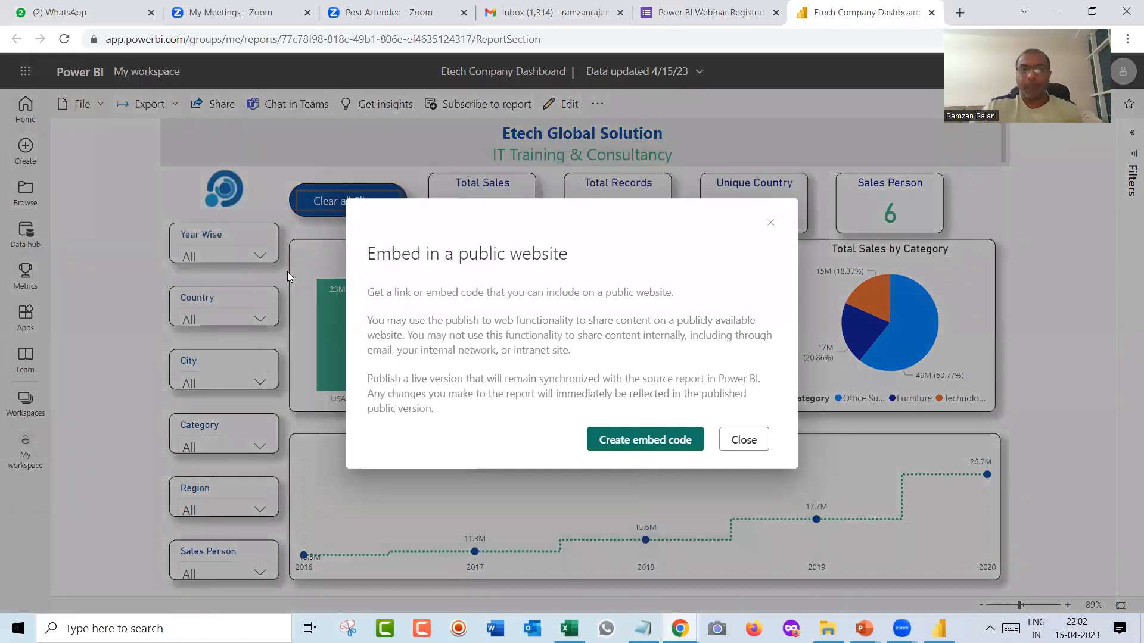
pyautogui.click(646, 442)
pyautogui.click(655, 441)
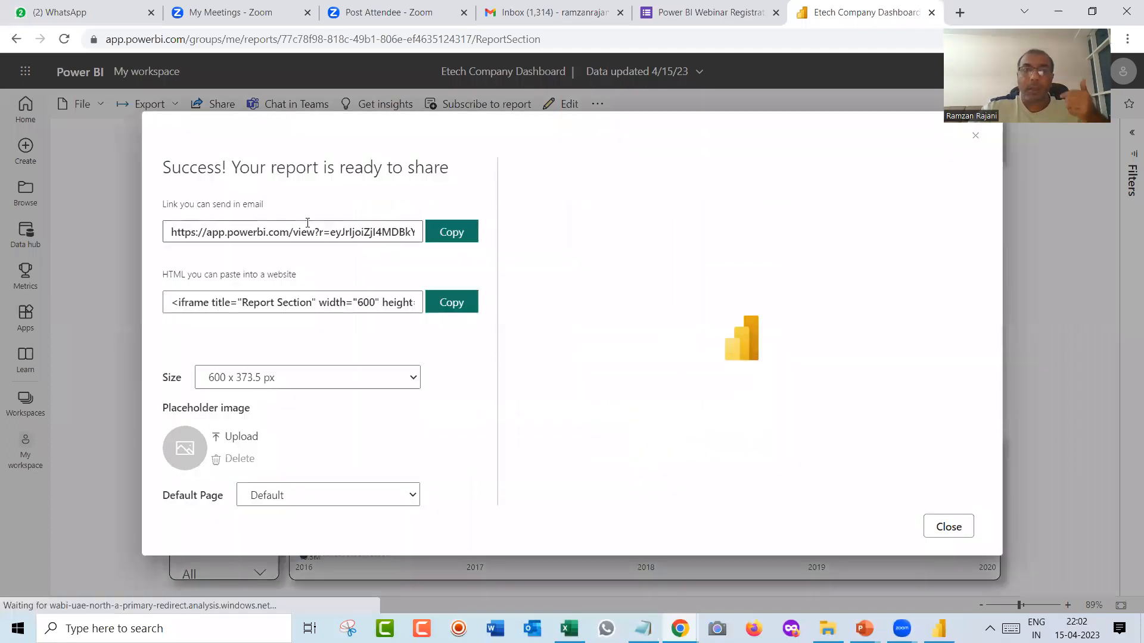
pyautogui.click(435, 236)
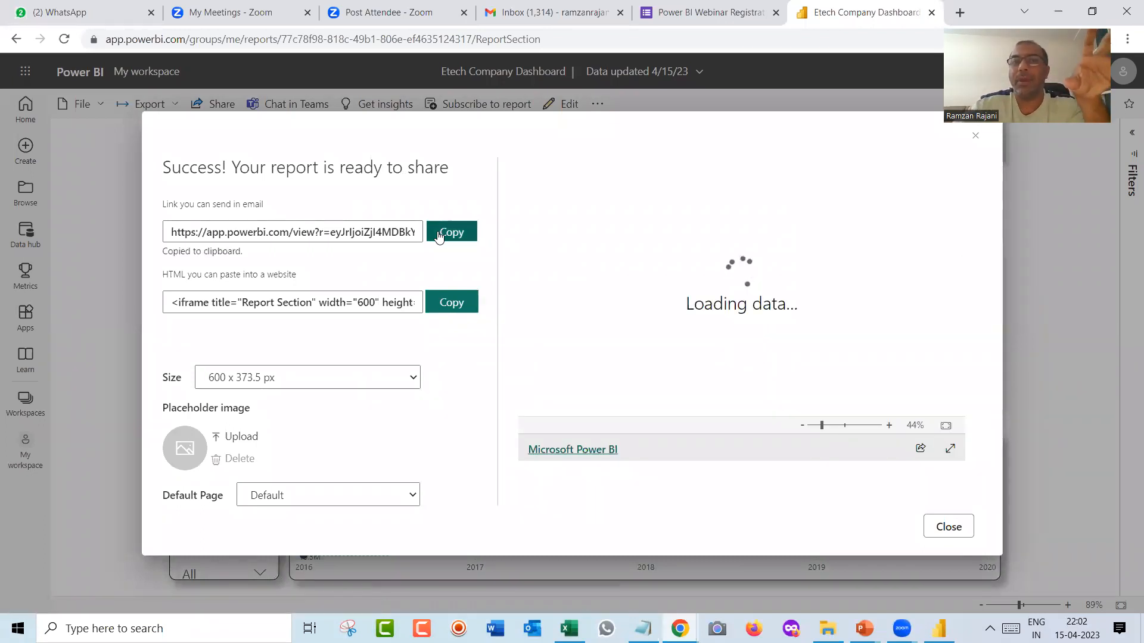
pyautogui.click(976, 140)
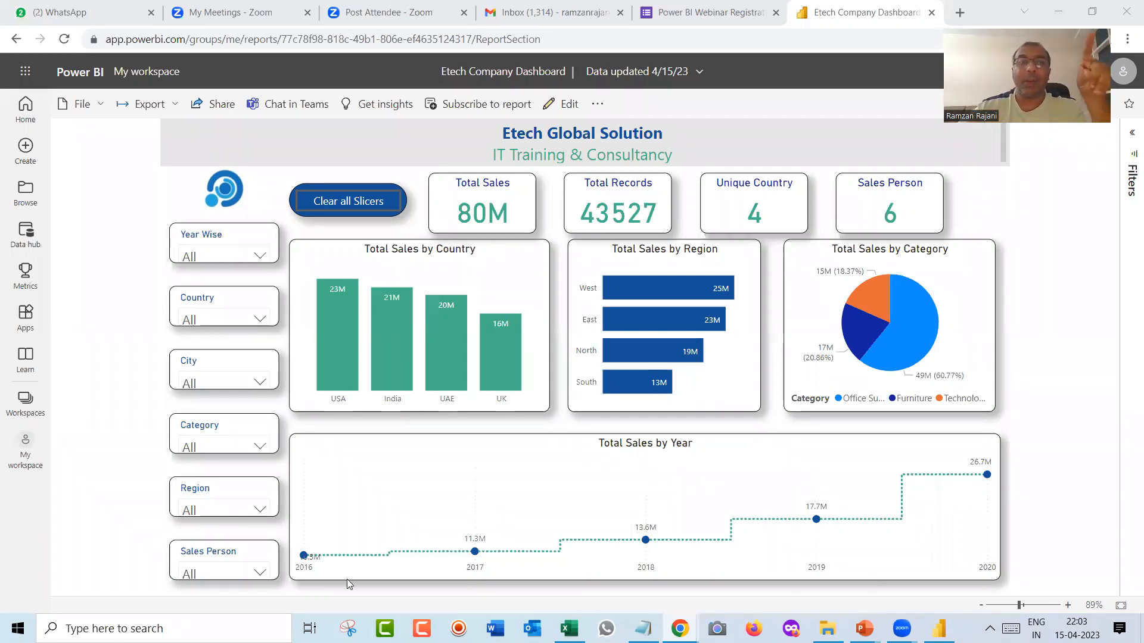
# Test the published report by filtering the year to 2017, selecting the USA bar, and clearing all slicers.
pyautogui.click(245, 257)
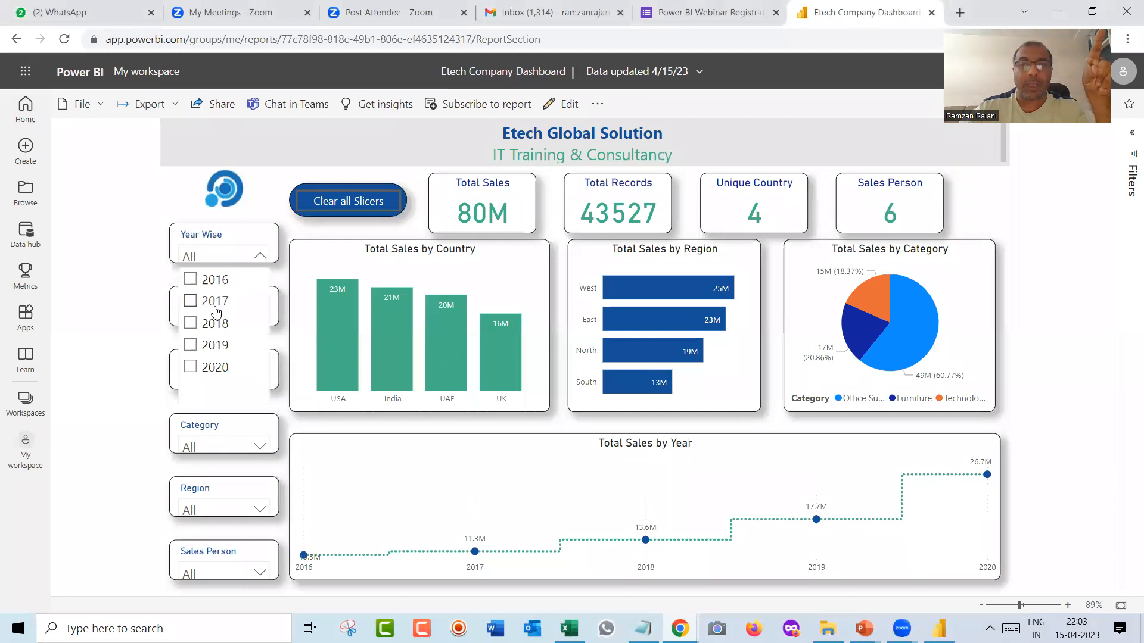
pyautogui.click(215, 302)
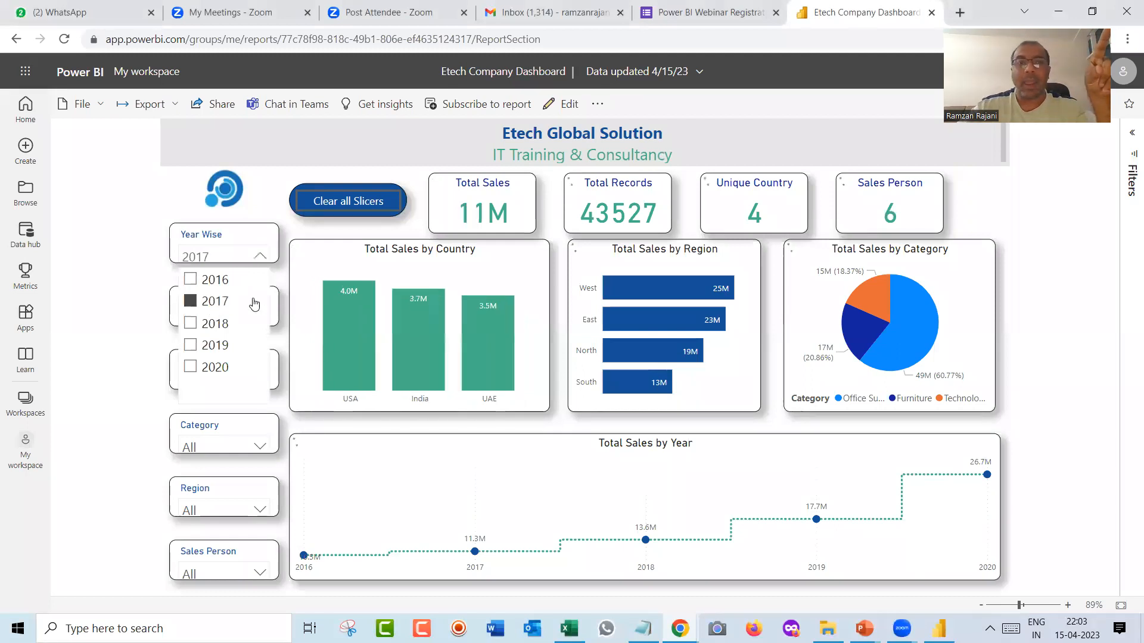
pyautogui.click(337, 312)
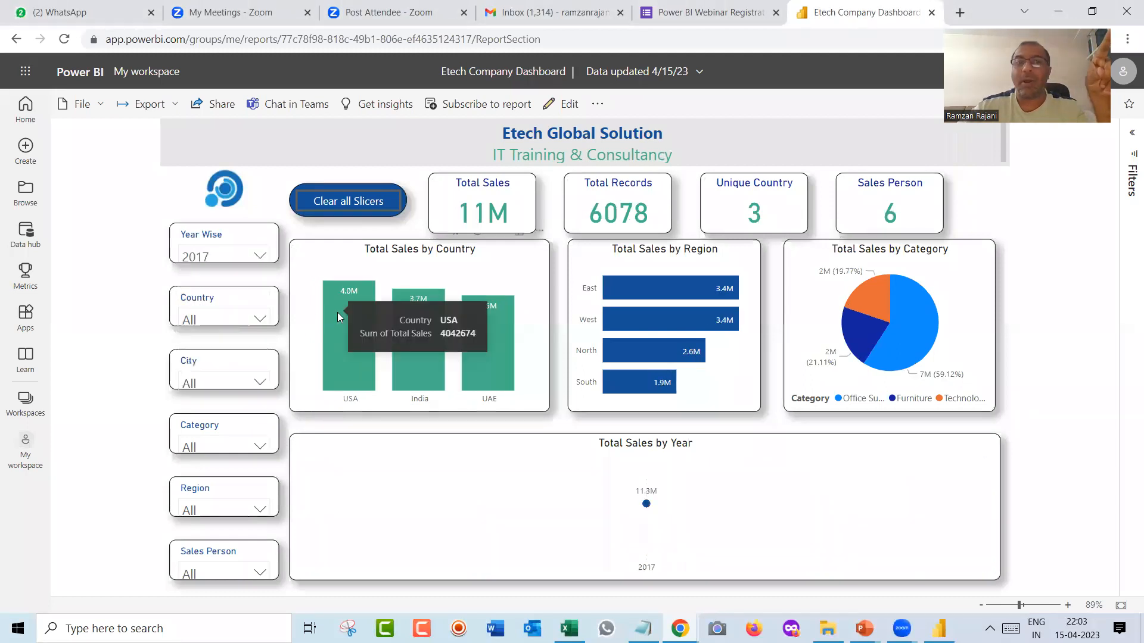
pyautogui.click(361, 202)
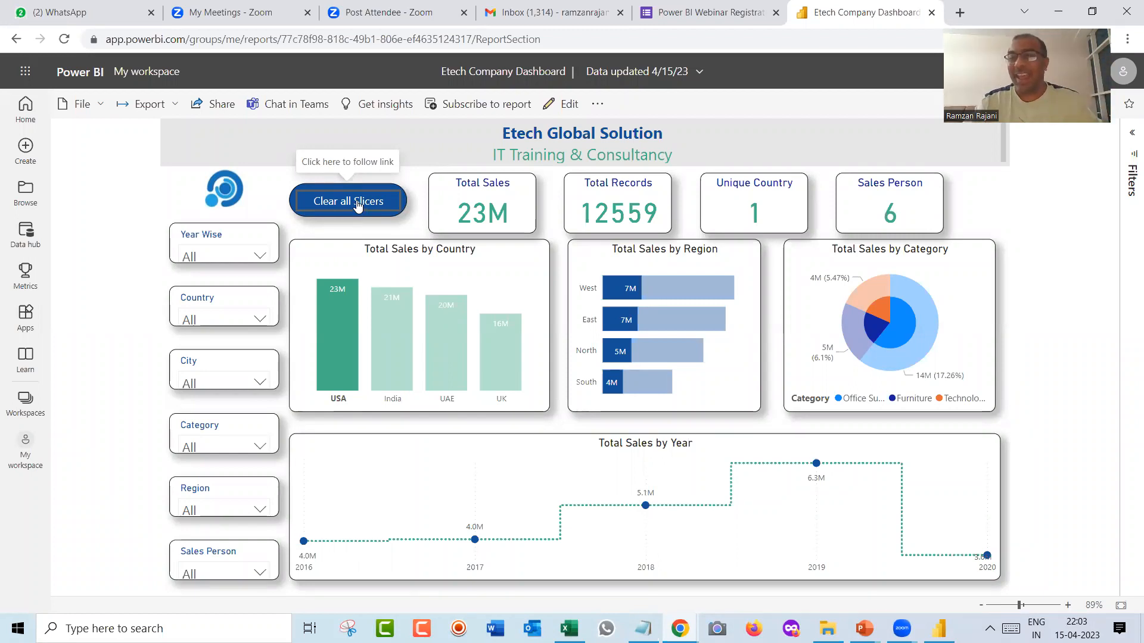
# Switch back to Power BI Desktop and dismiss the publishing confirmation.
pyautogui.click(102, 110)
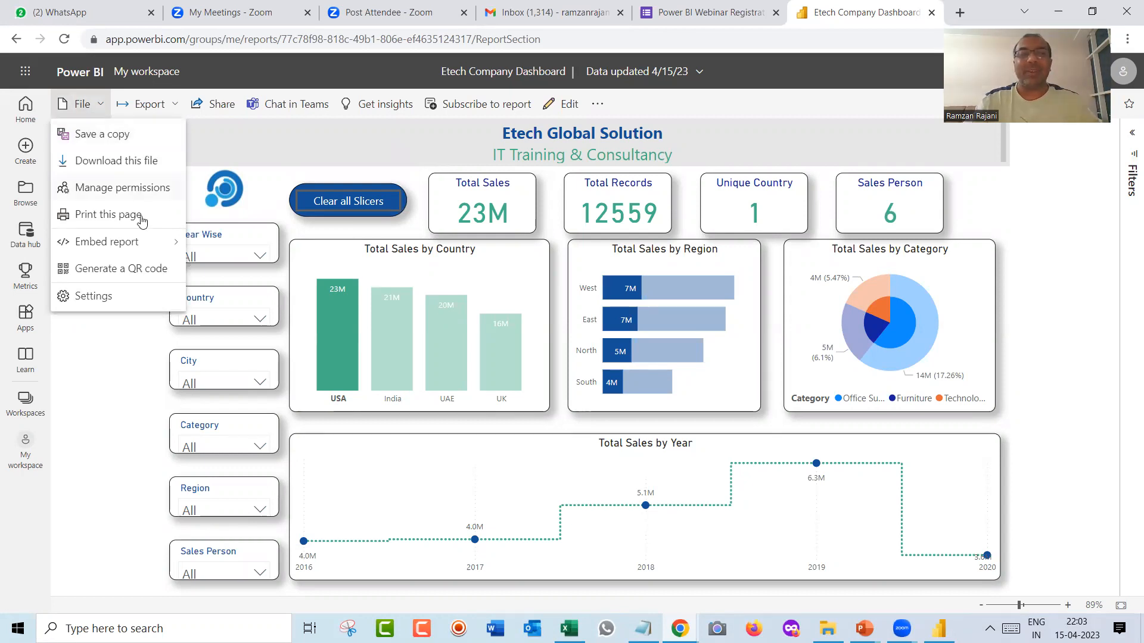
pyautogui.moveTo(144, 246)
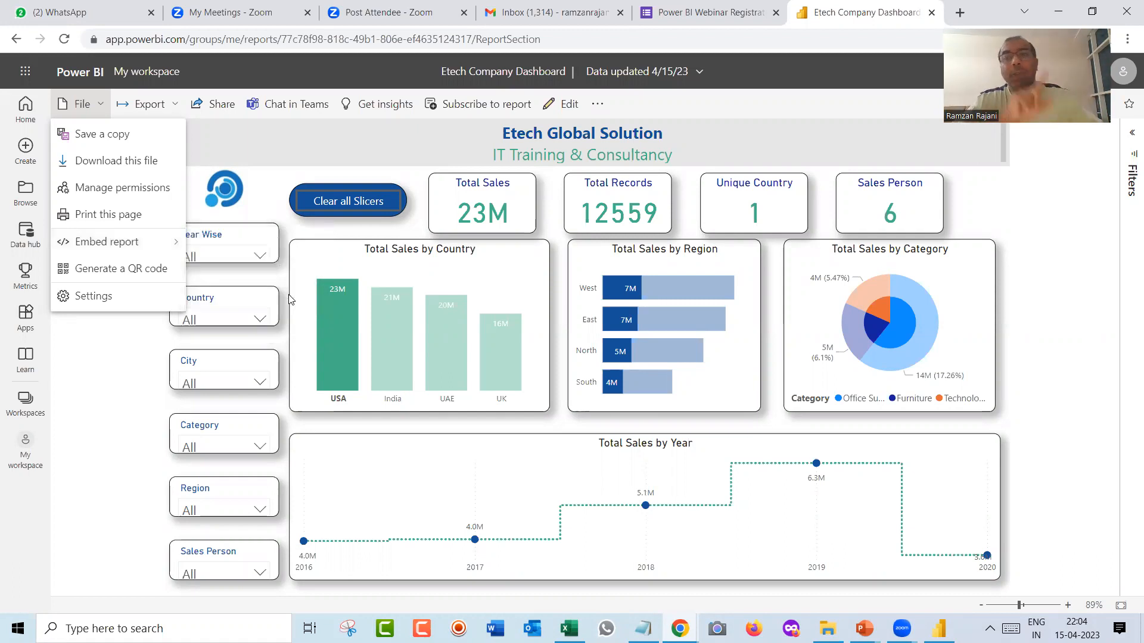
pyautogui.hotkey('alt', 'Tab')
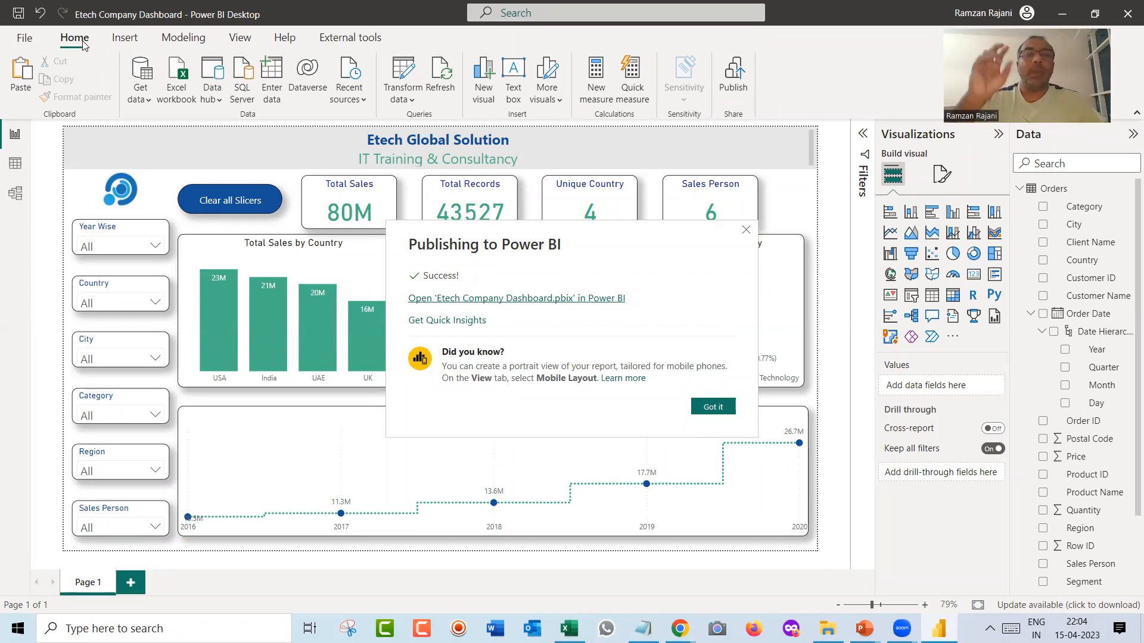
pyautogui.click(715, 407)
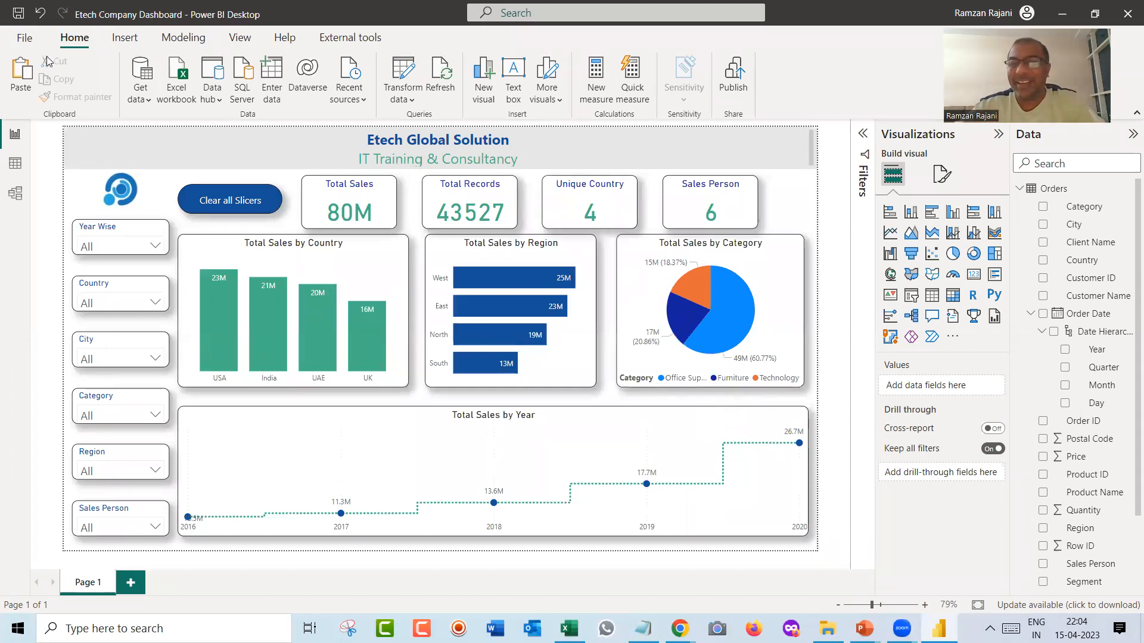
pyautogui.click(125, 37)
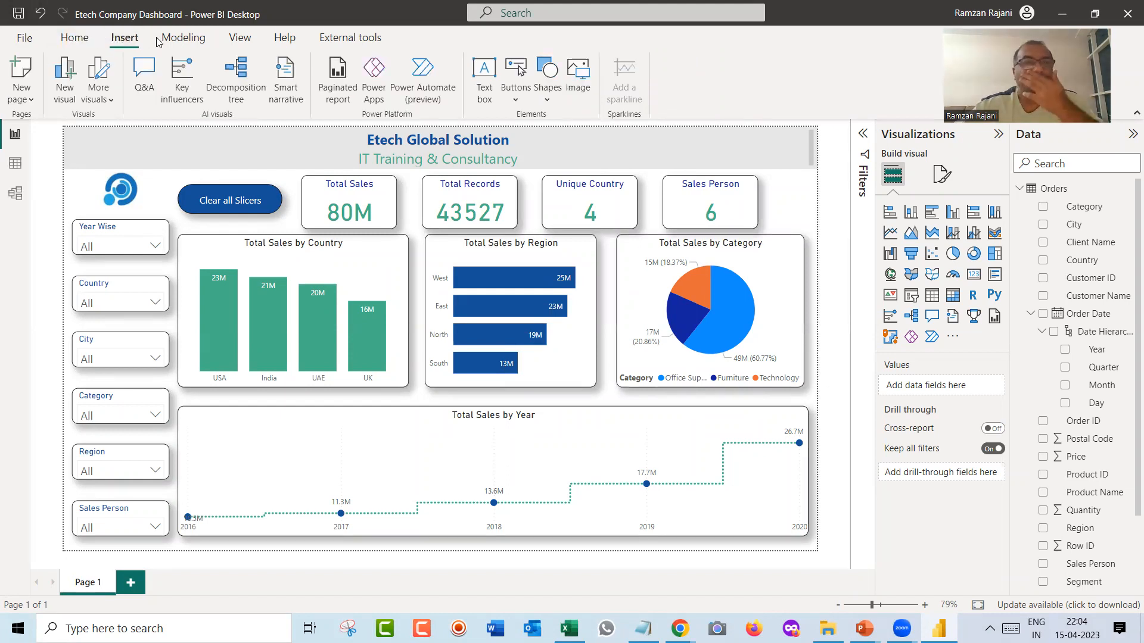
pyautogui.click(183, 40)
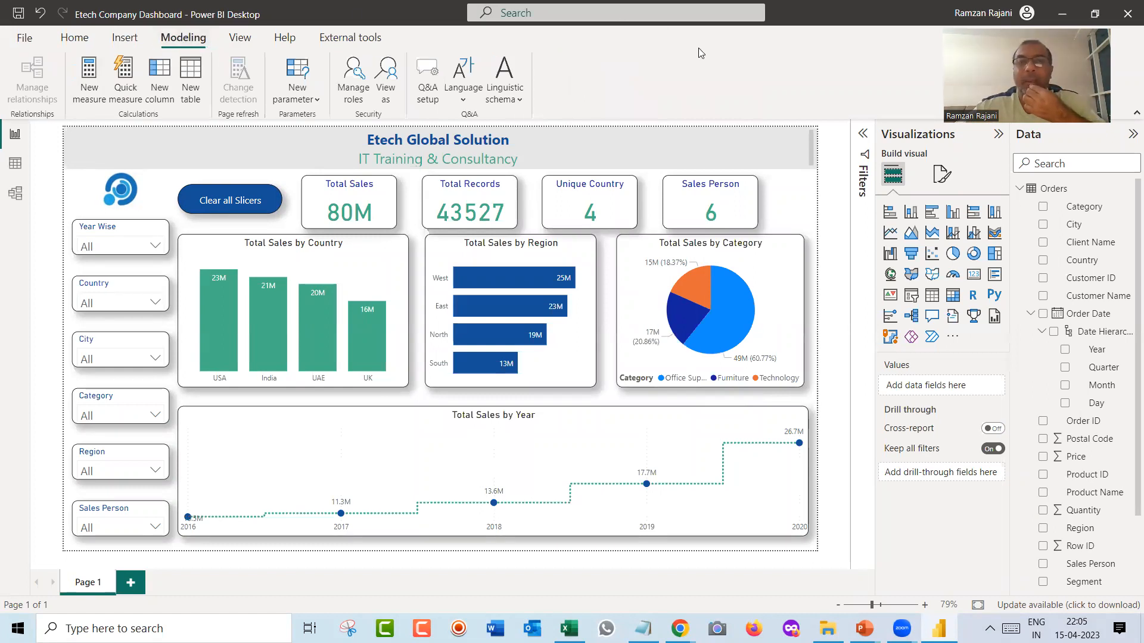
# Open role management and create a security role named USA Report.
pyautogui.click(353, 89)
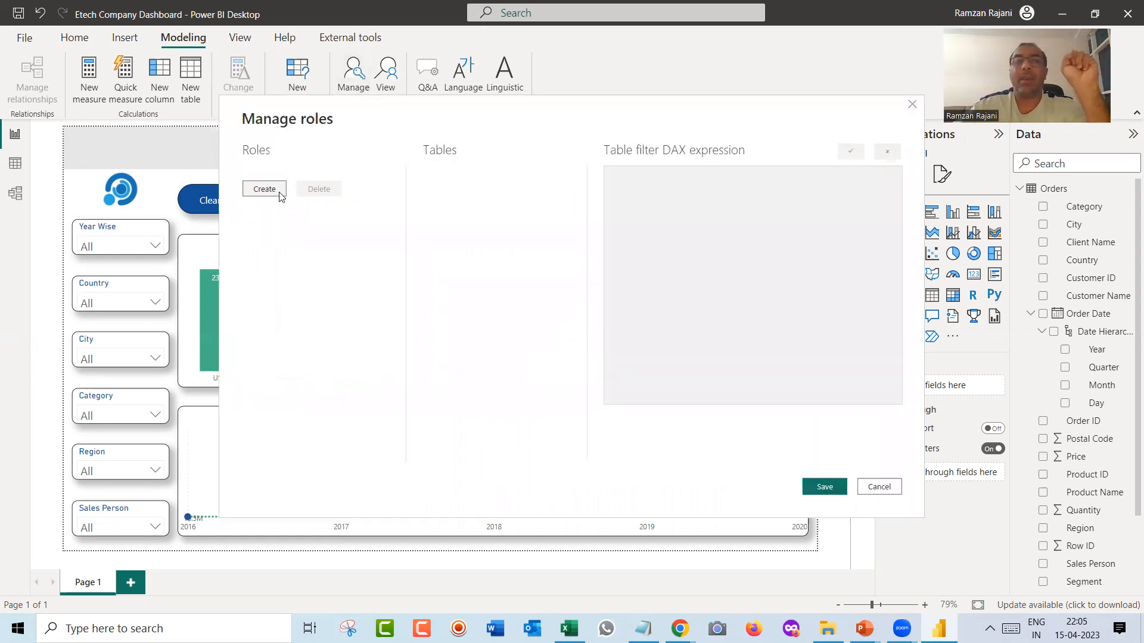
pyautogui.click(269, 196)
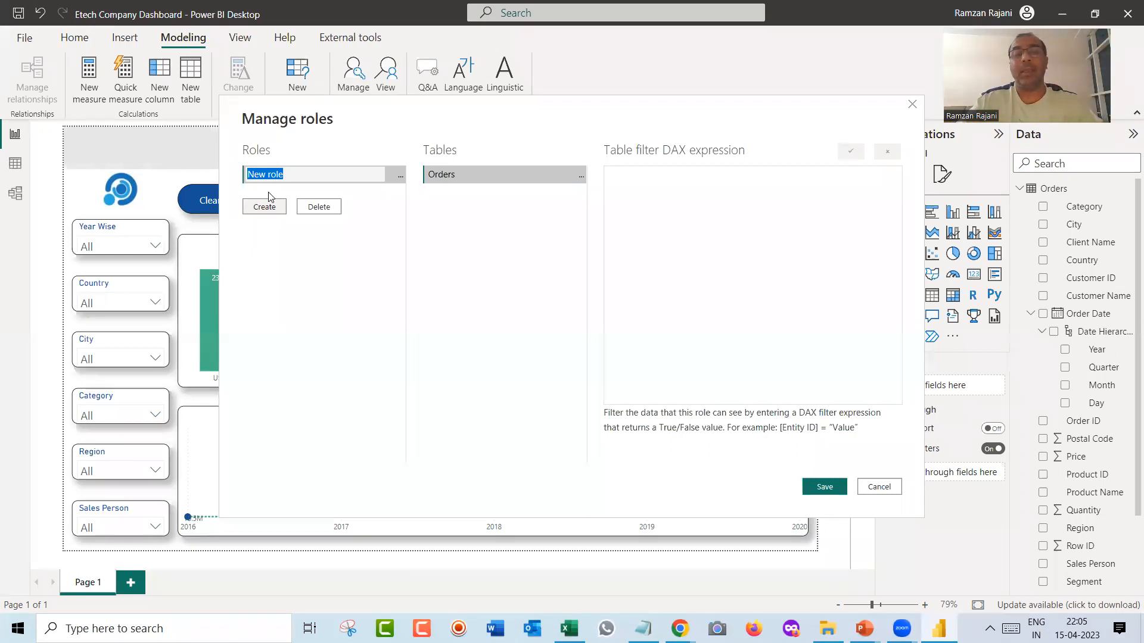
pyautogui.write('USA')
pyautogui.write(' Data')
pyautogui.press('BackSpace')
pyautogui.press('BackSpace')
pyautogui.press('BackSpace')
pyautogui.press('BackSpace')
pyautogui.write('Report')
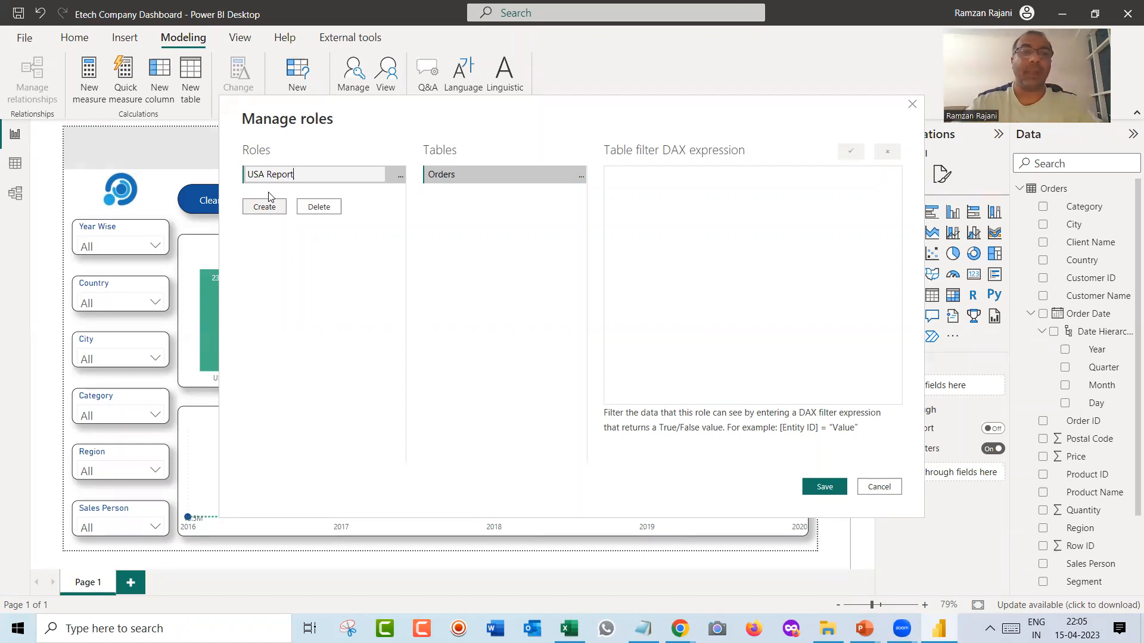
# Add two more roles with their default names and reselect the USA Report role.
pyautogui.click(271, 206)
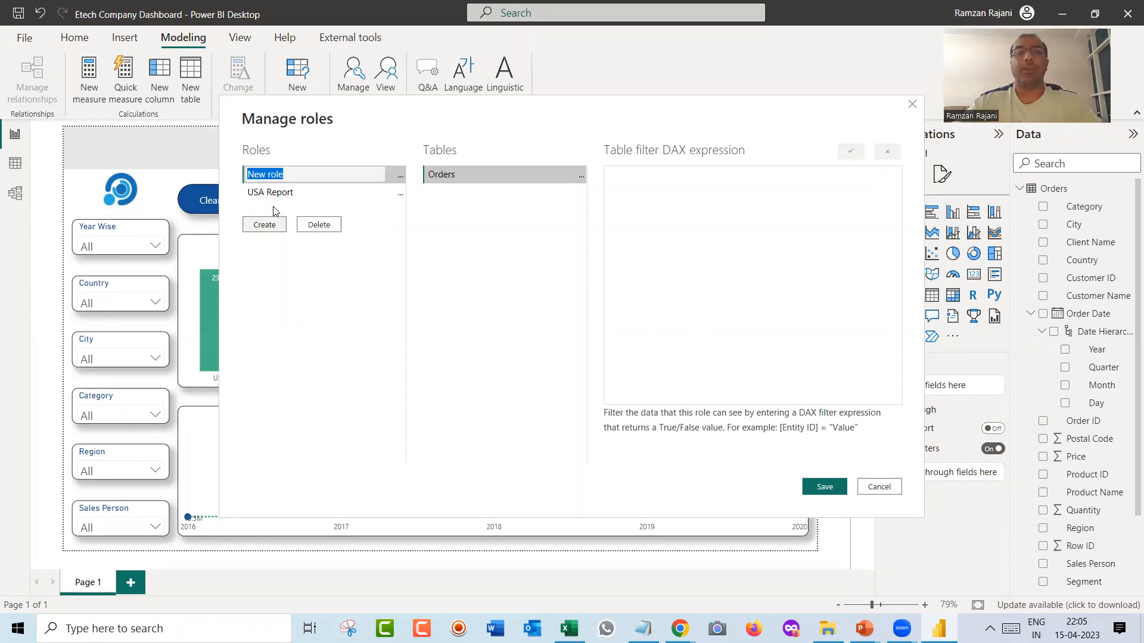
pyautogui.click(283, 197)
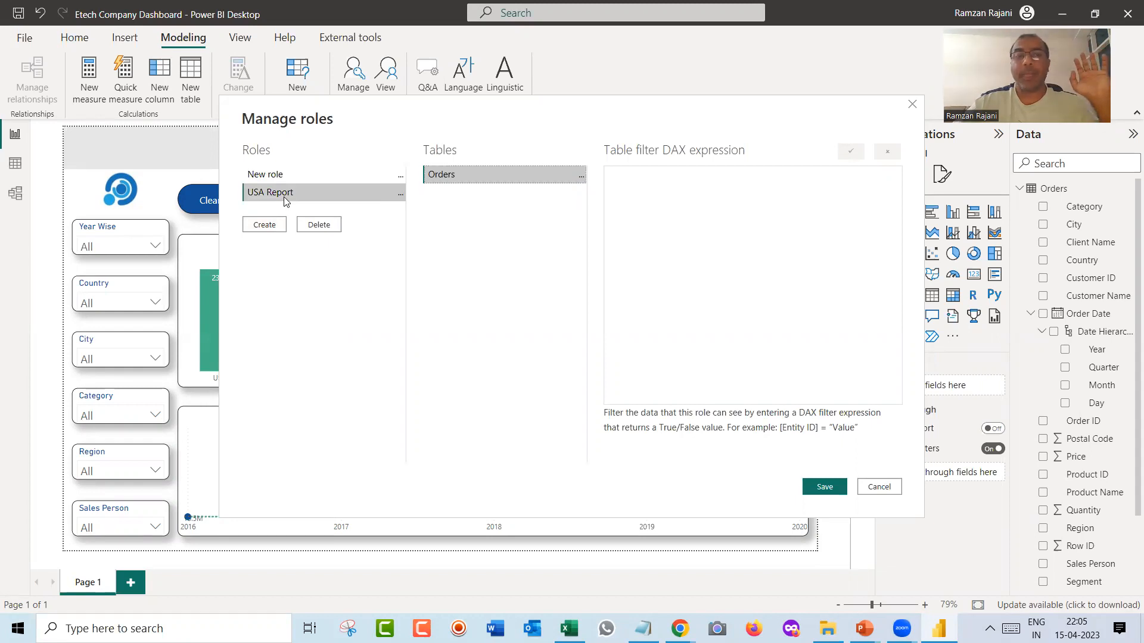
pyautogui.click(401, 197)
pyautogui.click(420, 207)
pyautogui.click(400, 212)
# Filter the Orders table for the USA Report role with [Country] = "USA" and save the roles.
pyautogui.click(580, 180)
pyautogui.moveTo(609, 194)
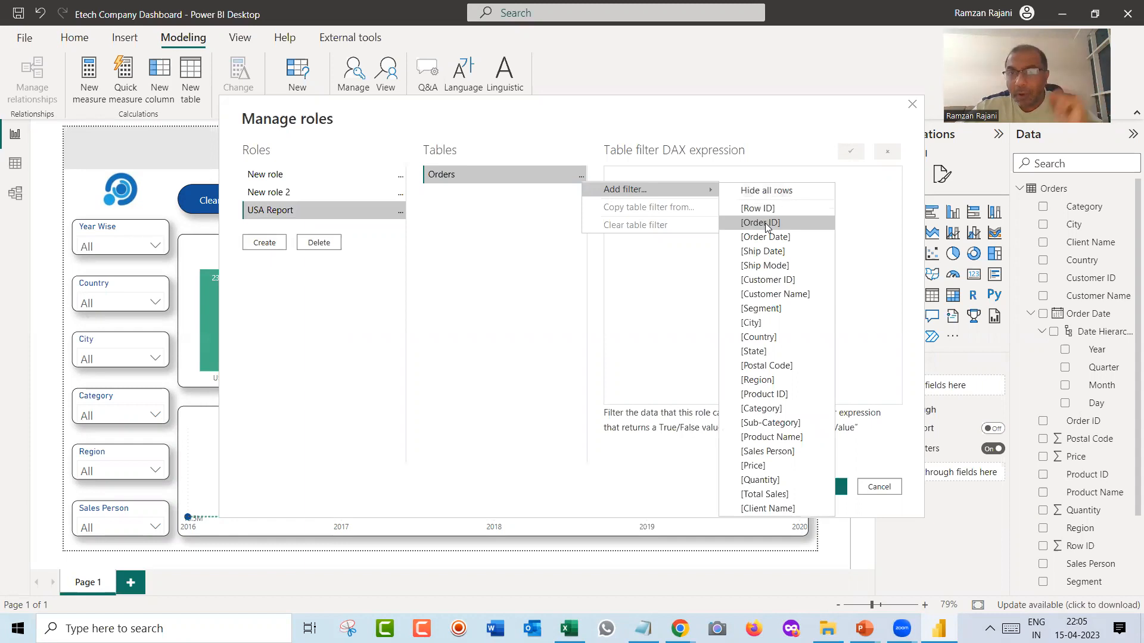
pyautogui.click(769, 337)
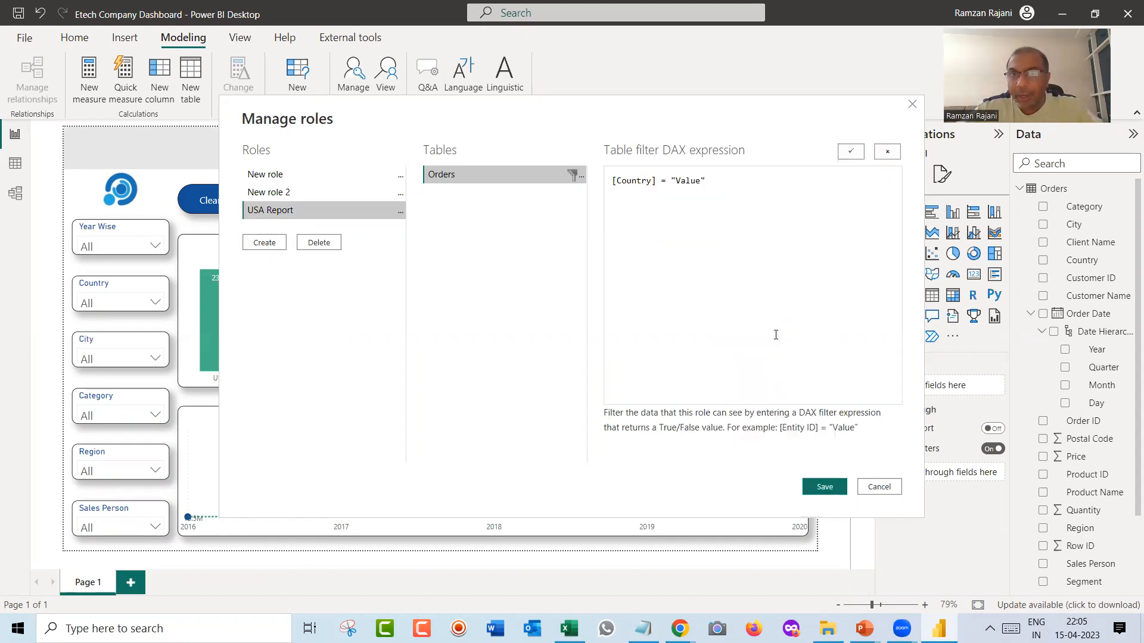
pyautogui.doubleClick(689, 181)
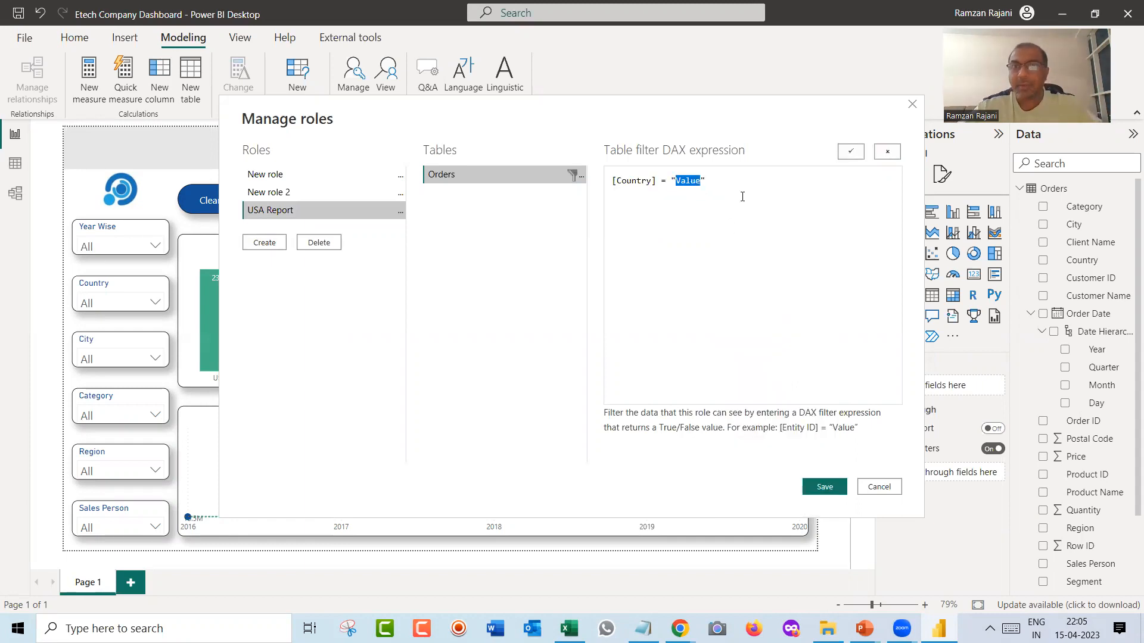
pyautogui.write('USA')
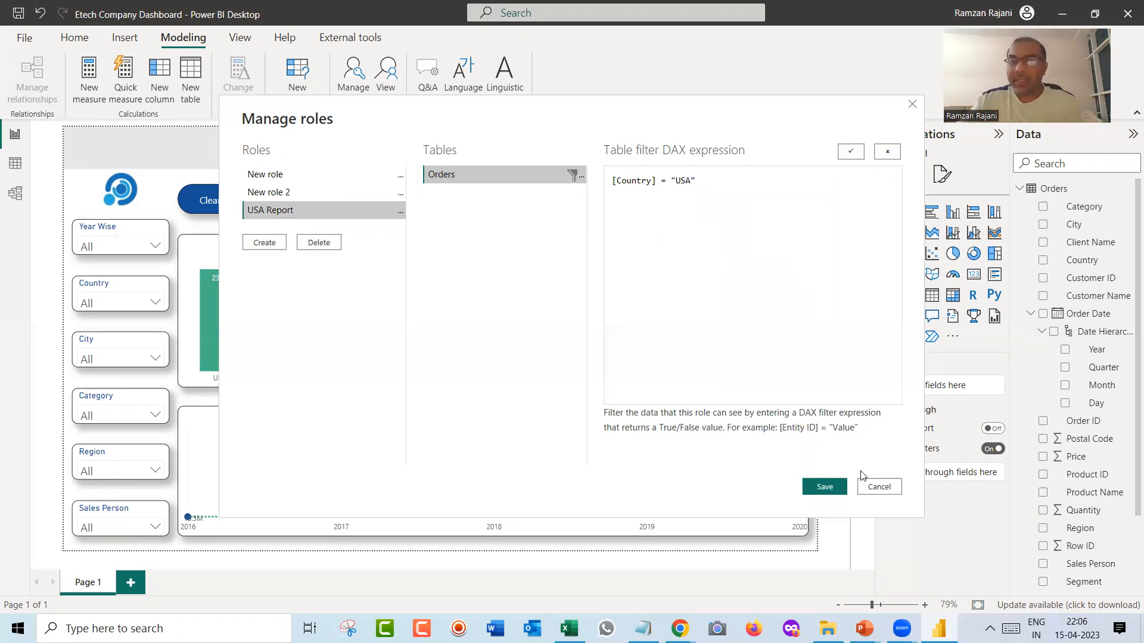
pyautogui.click(828, 486)
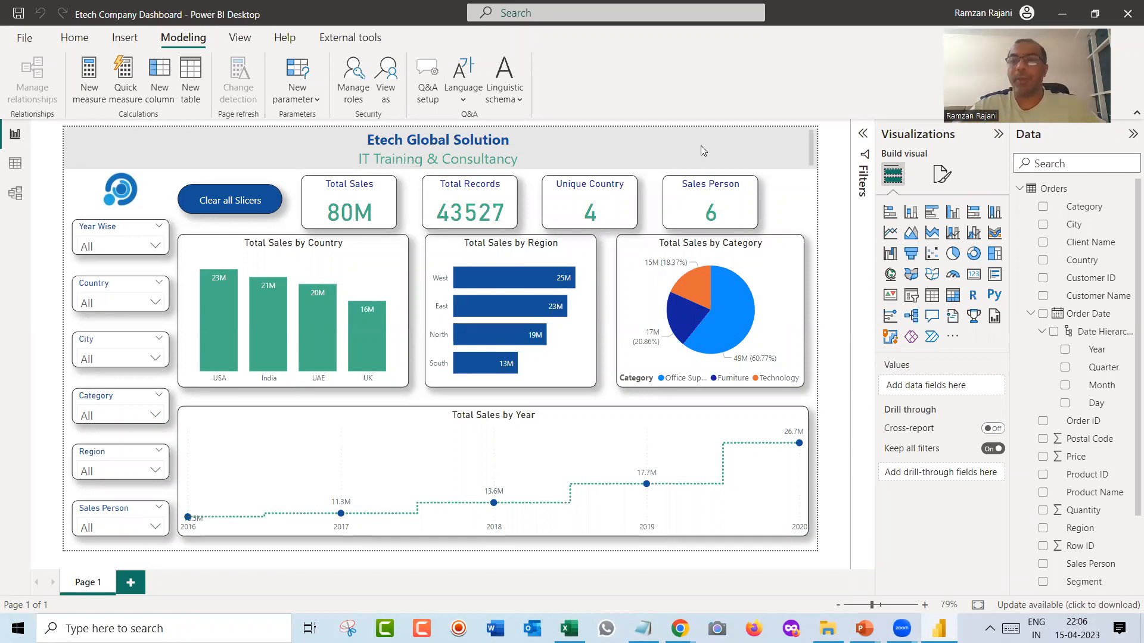
# Switch to the Bundle.pptx presentation in PowerPoint and start its slide show from the first slide.
pyautogui.hotkey('alt', 'Tab')
pyautogui.press('Tab')
pyautogui.press('Tab')
pyautogui.press('Tab')
pyautogui.press('Tab')
pyautogui.press('Tab')
pyautogui.press('Tab')
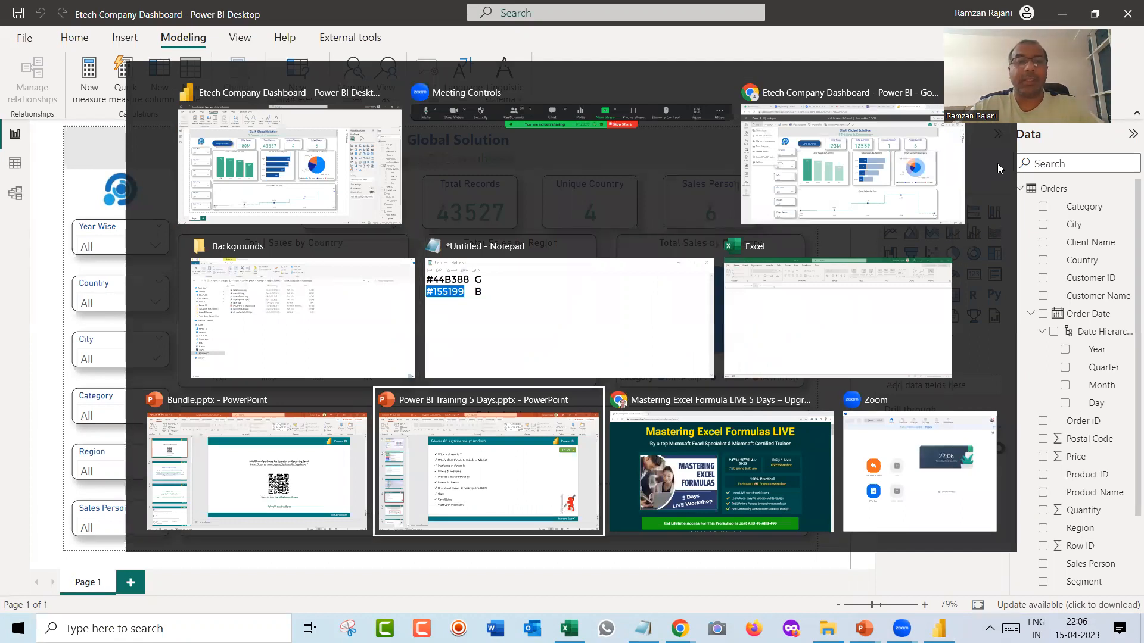
pyautogui.press('Tab')
pyautogui.press('Tab')
pyautogui.press('Tab')
pyautogui.press('Tab')
pyautogui.press('Tab')
pyautogui.press('Tab')
pyautogui.press('Tab')
pyautogui.press('Tab')
pyautogui.press('Tab')
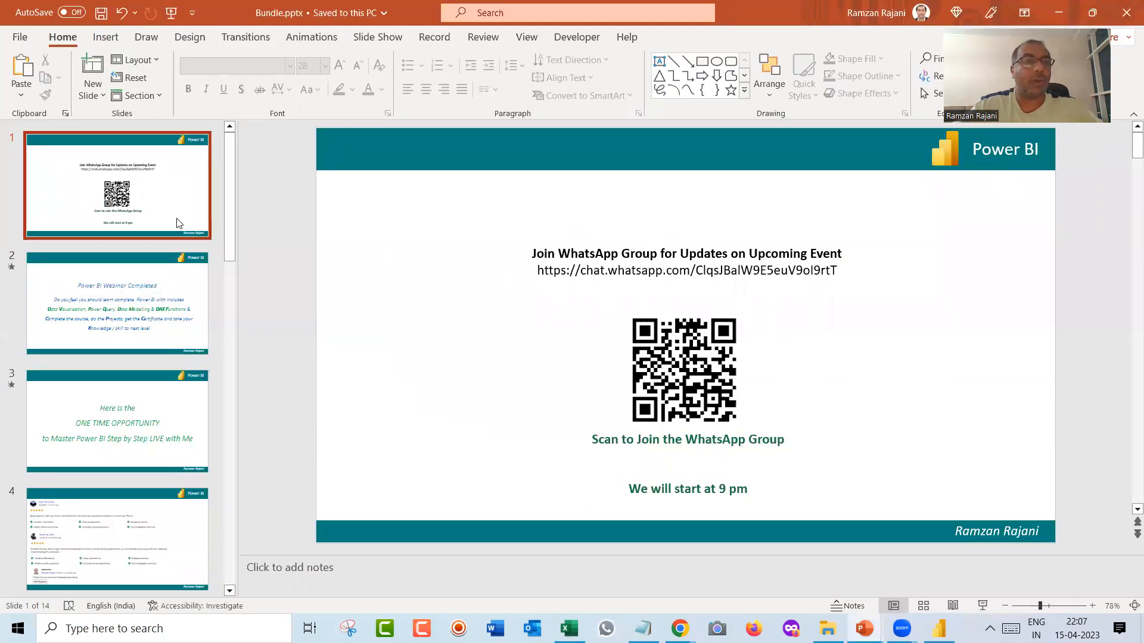
pyautogui.click(982, 606)
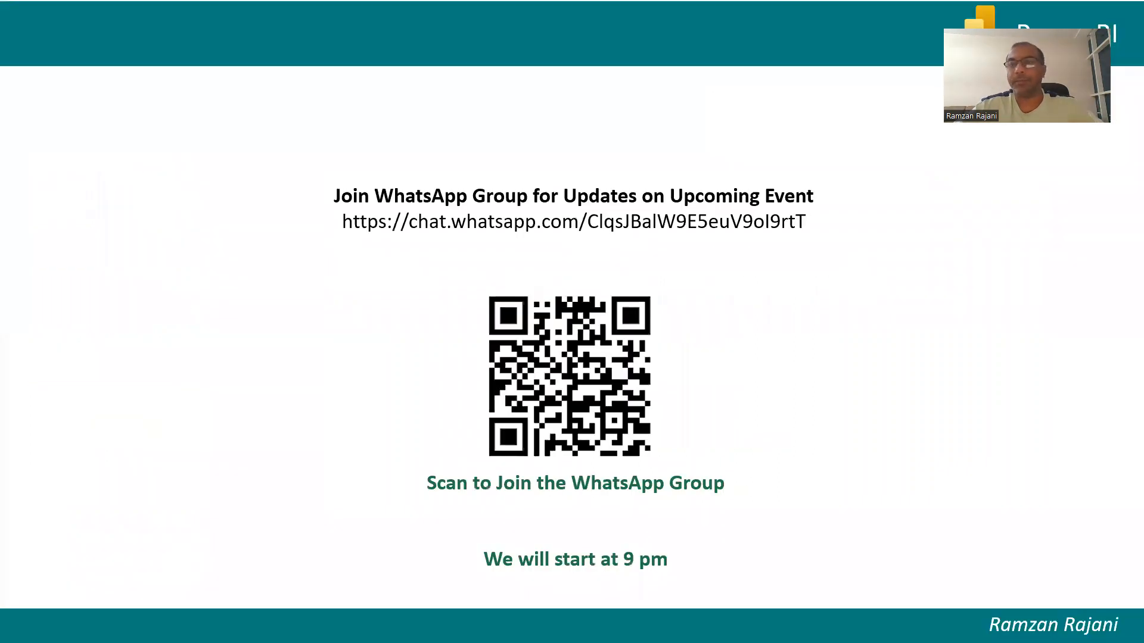